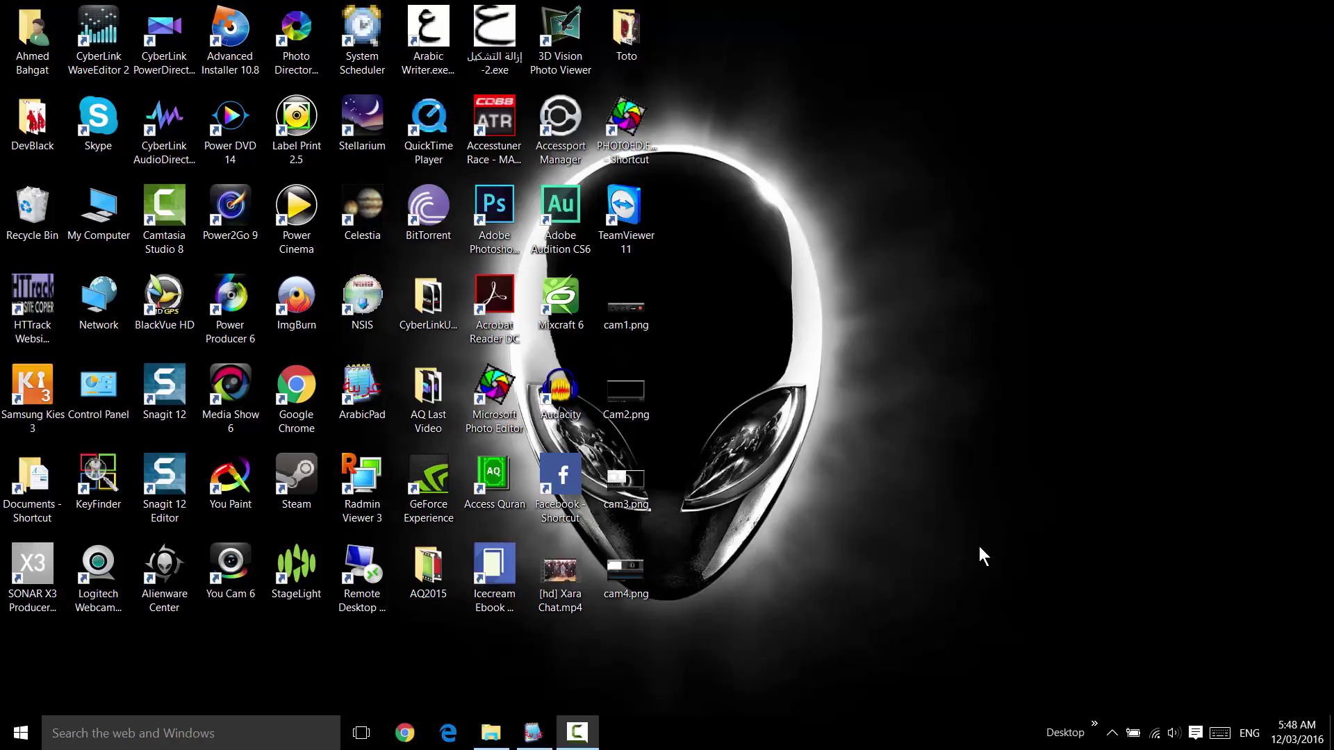
# - Launch Camtasia Studio from the desktop and start the Record the screen command
pyautogui.click(584, 739)
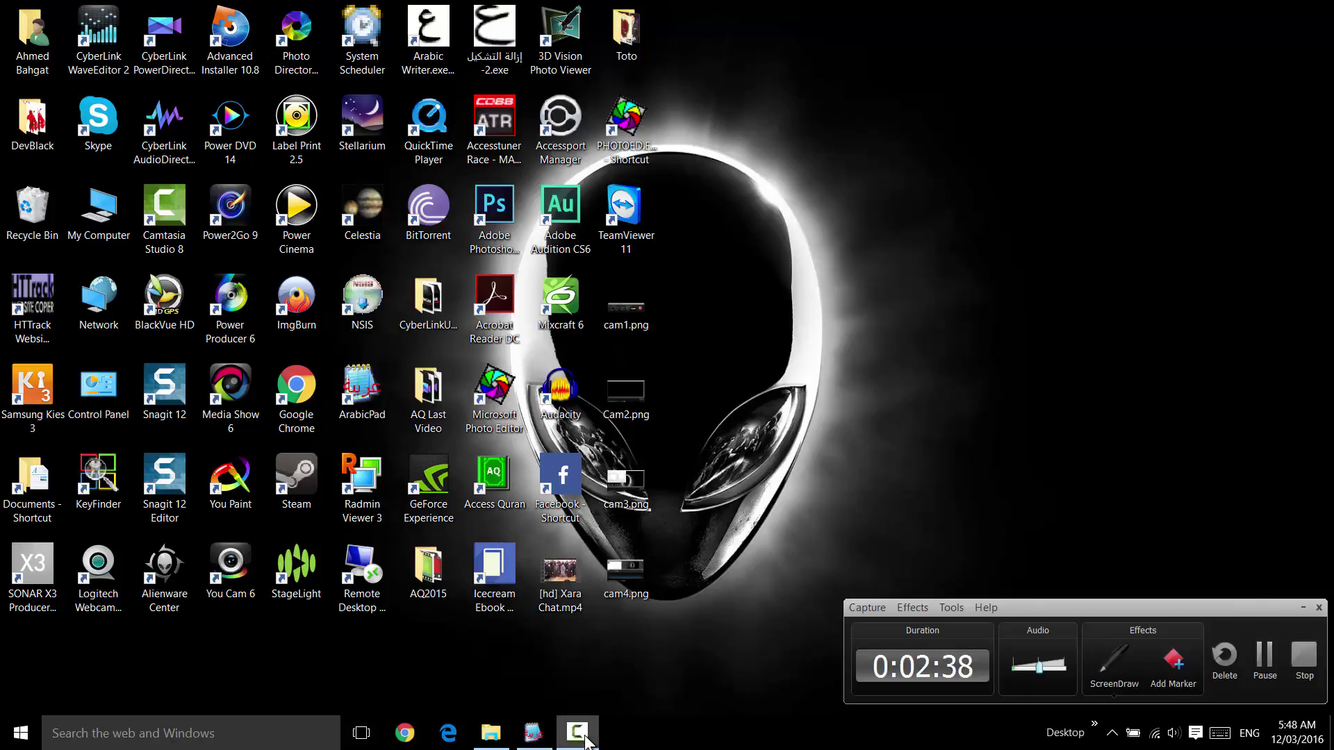
pyautogui.click(584, 740)
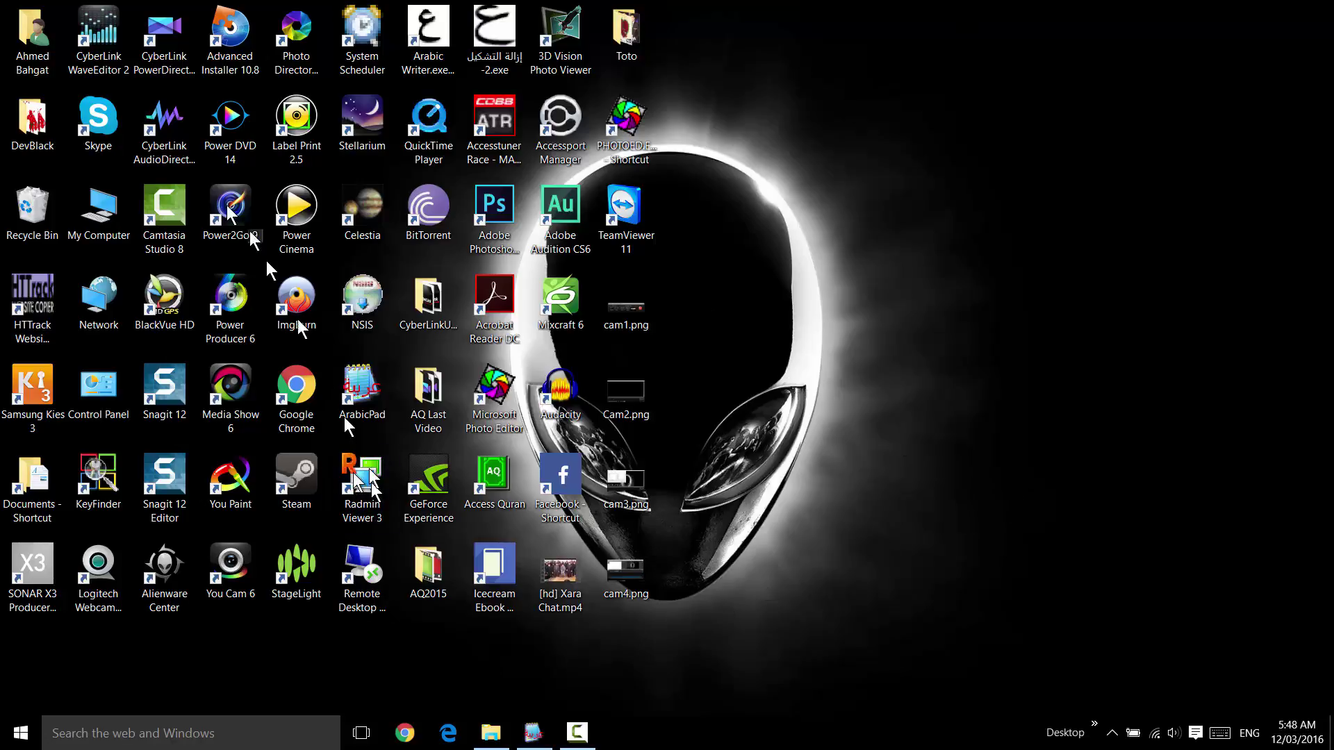
pyautogui.click(176, 227)
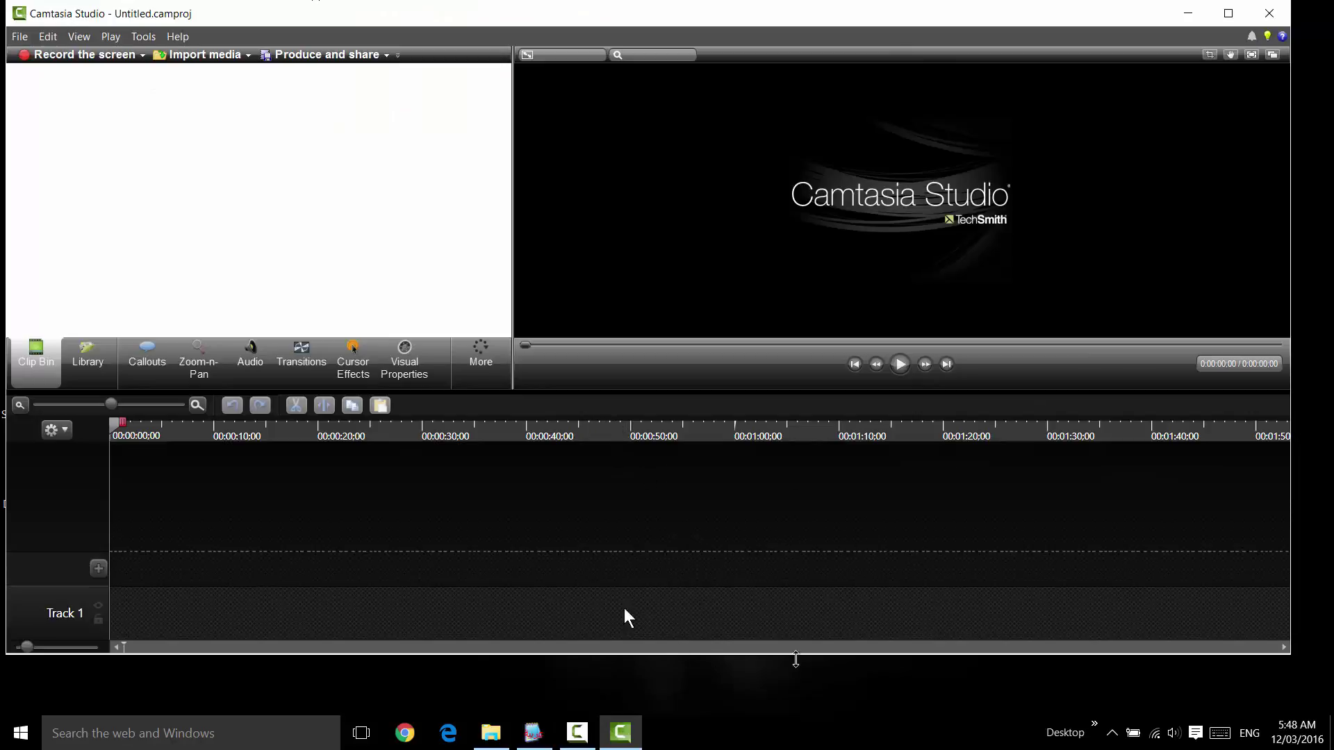
pyautogui.click(83, 55)
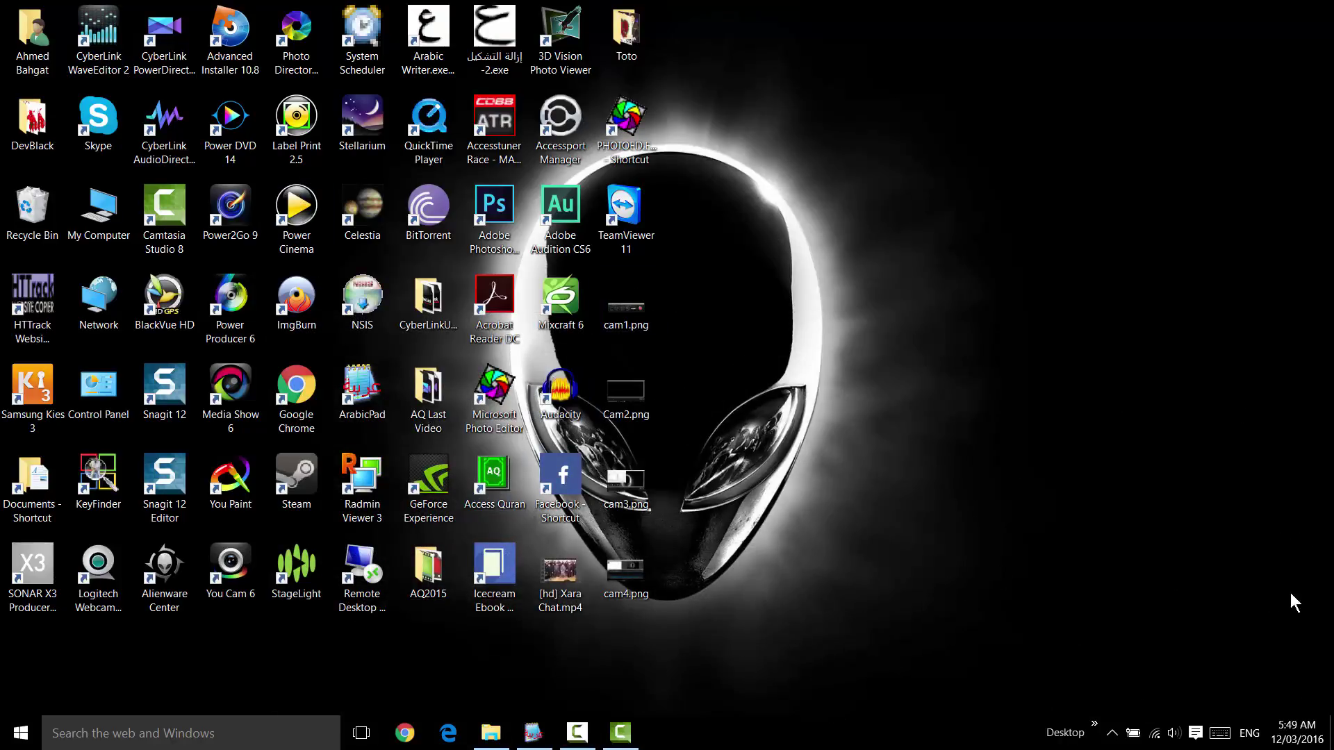
# - Open cam1.png from the desktop to examine the recorder's capture area, input and record controls, and close the image
pyautogui.doubleClick(632, 306)
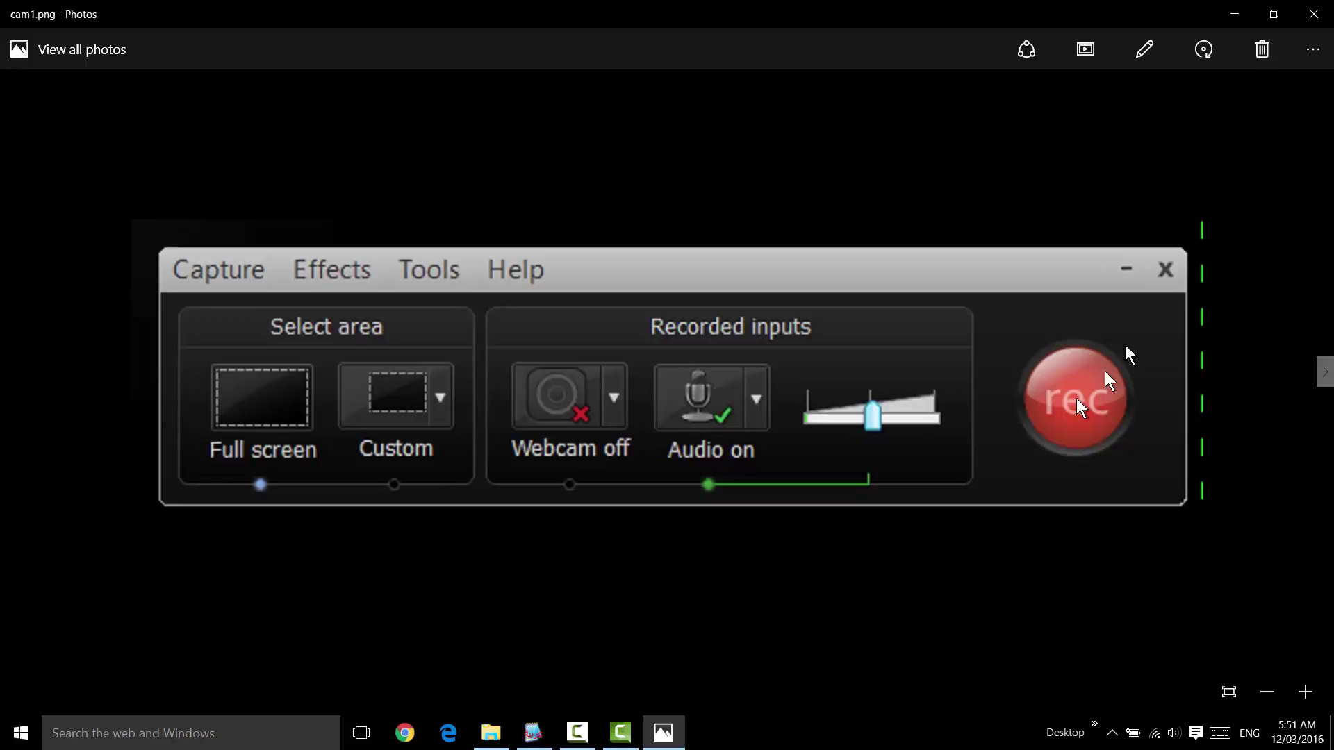
pyautogui.click(1320, 14)
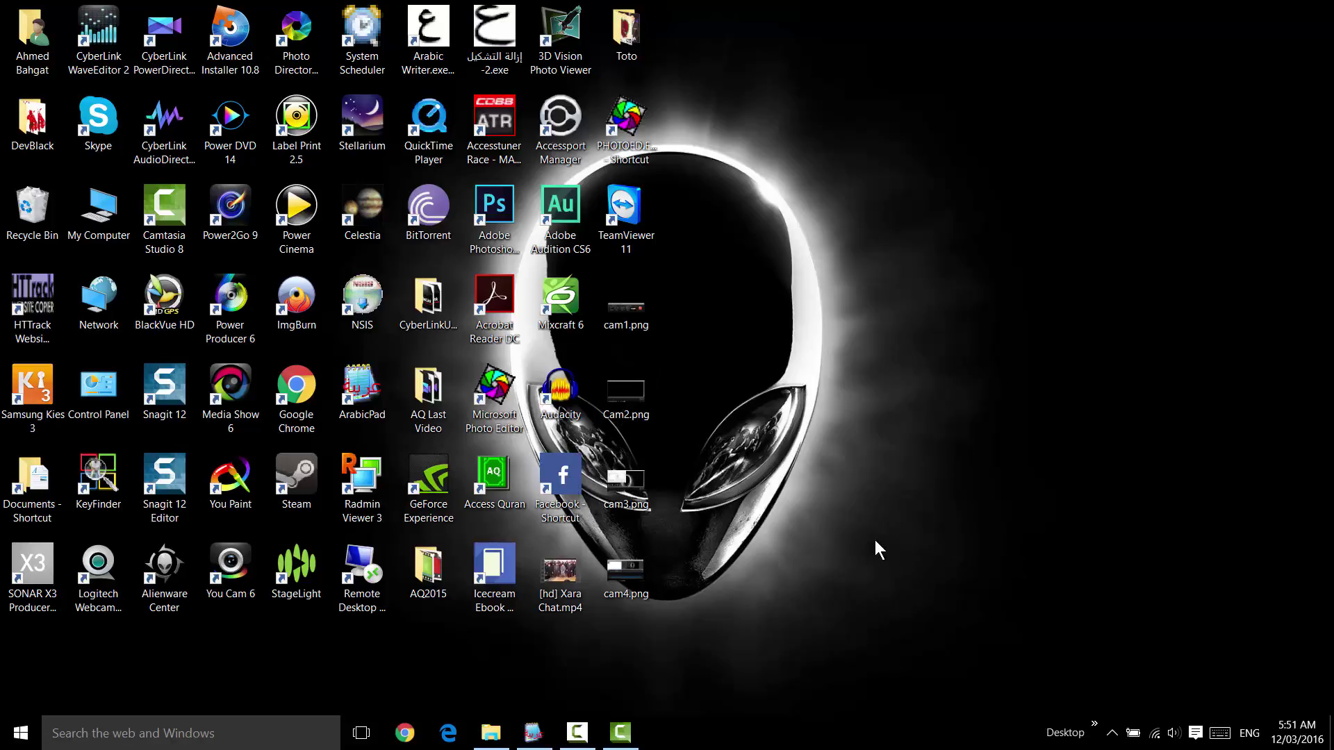
pyautogui.doubleClick(626, 312)
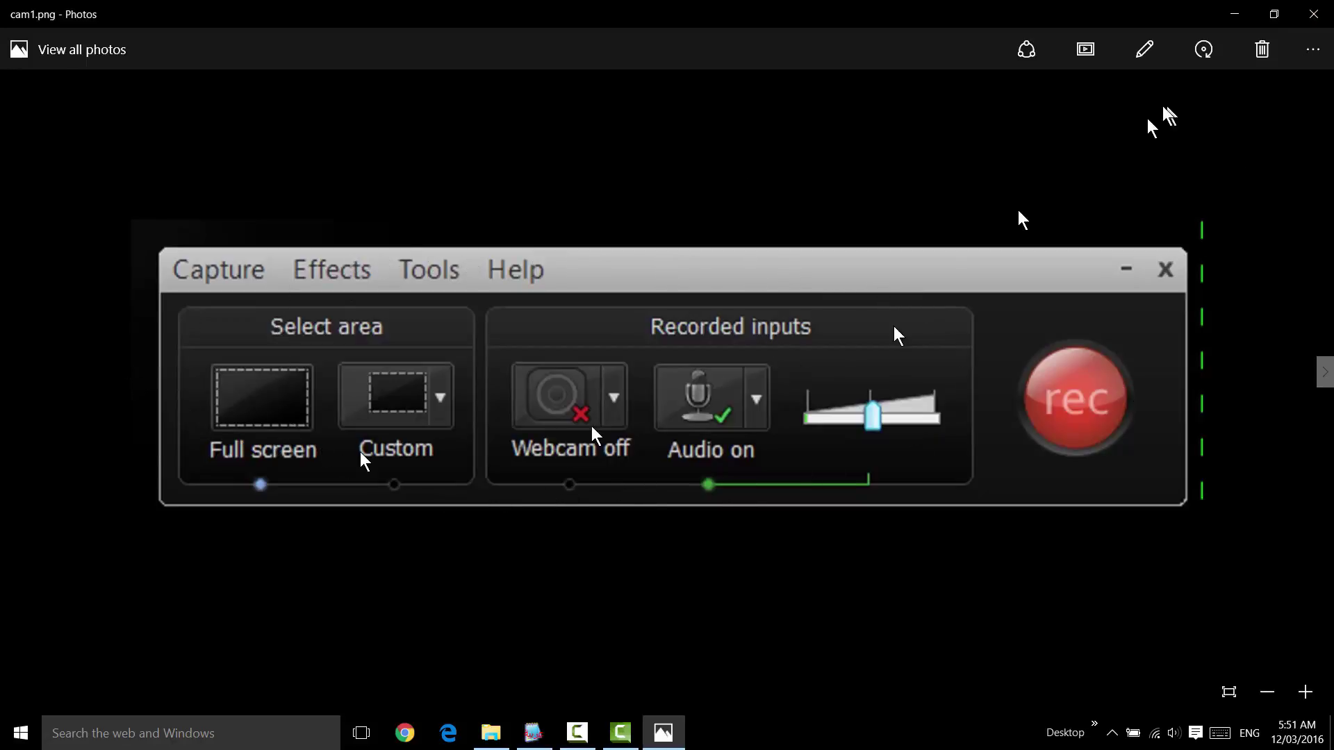
pyautogui.click(1315, 14)
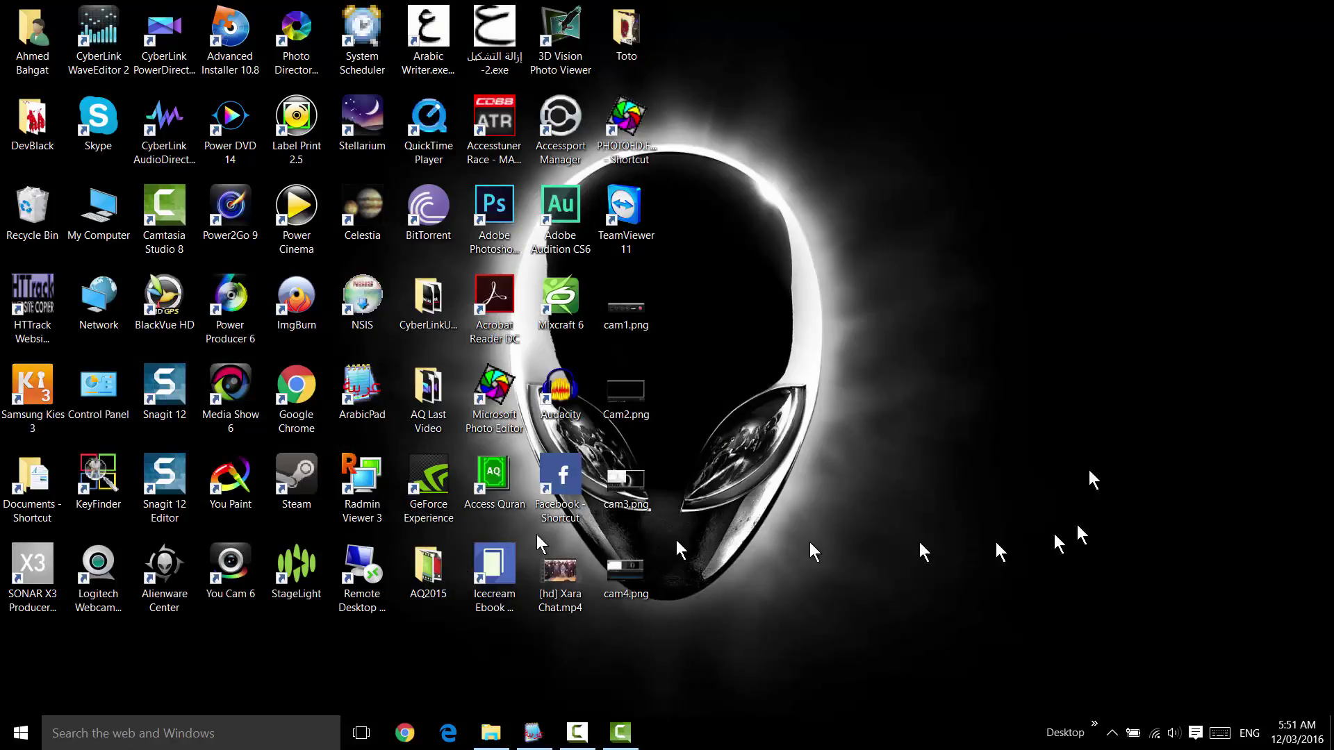
# - Bring up Camtasia Recorder in place of Camtasia Studio and examine its Effects annotation options and Help commands
pyautogui.click(624, 738)
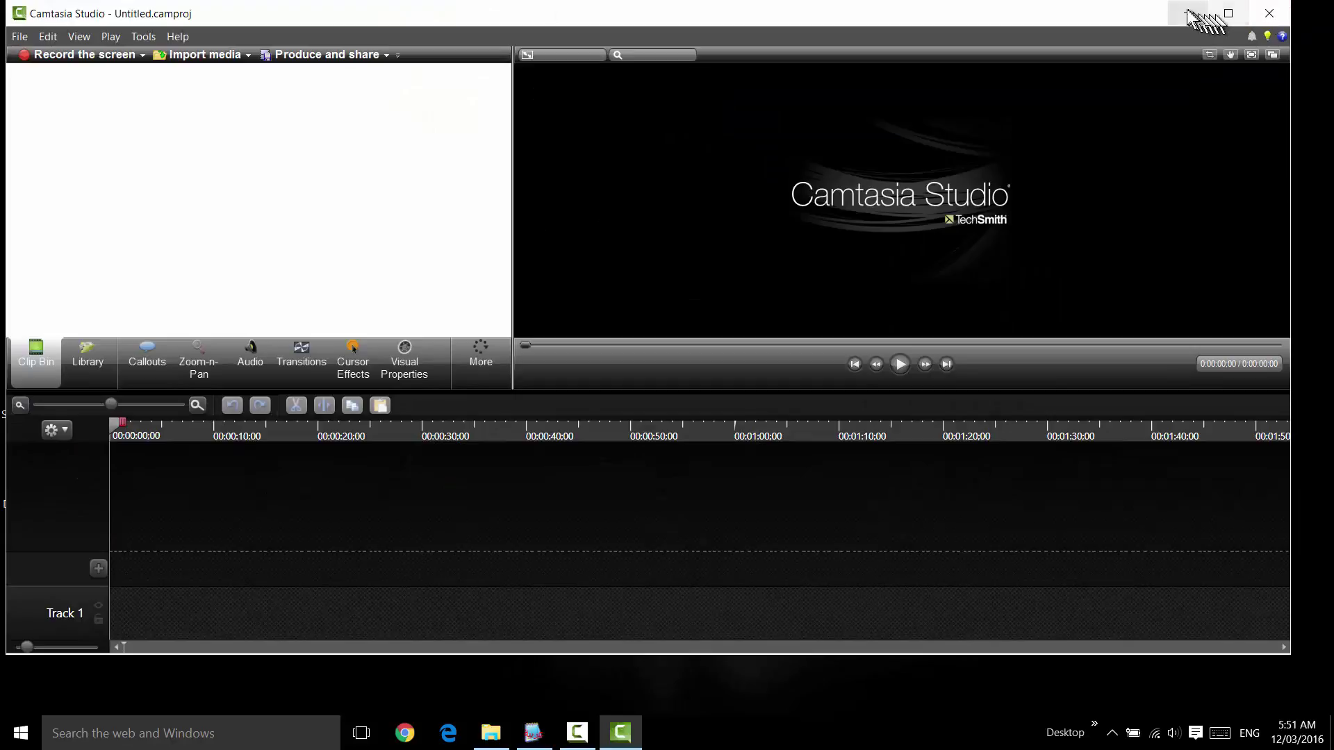
pyautogui.click(1199, 11)
pyautogui.click(578, 733)
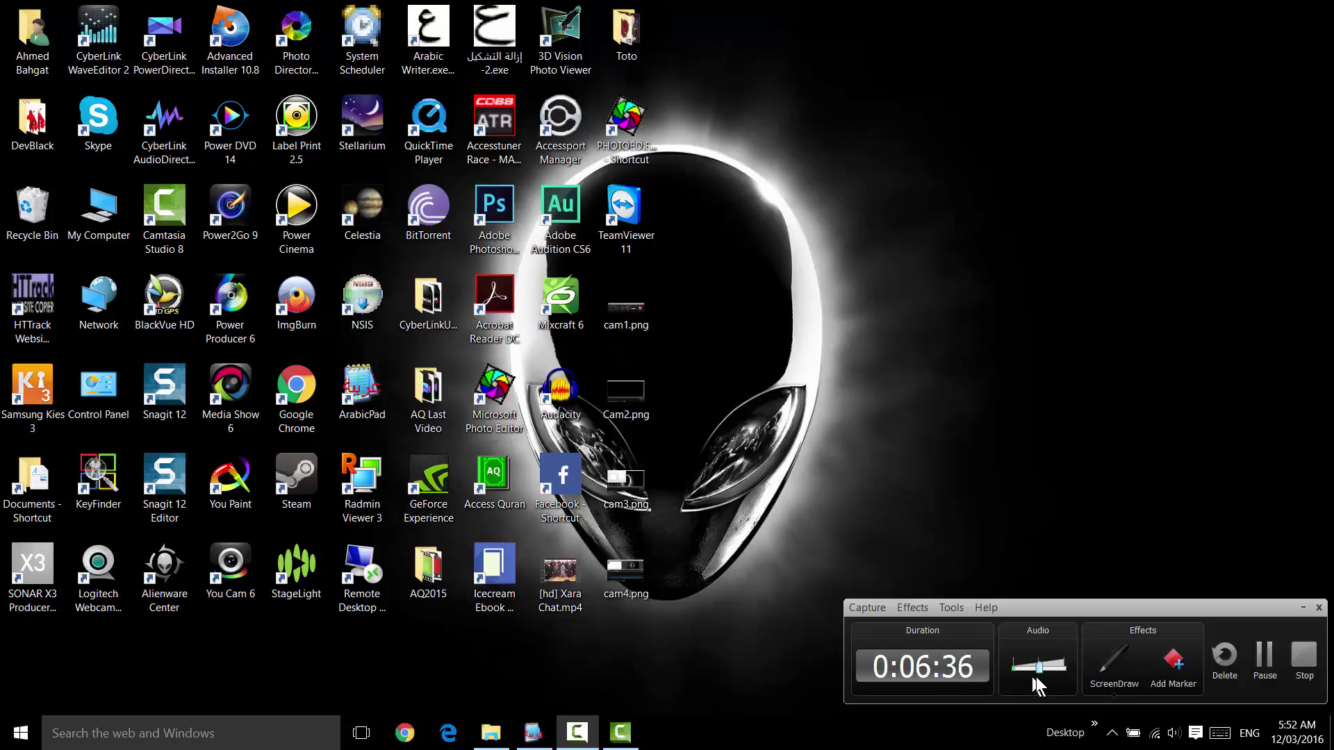
pyautogui.click(909, 610)
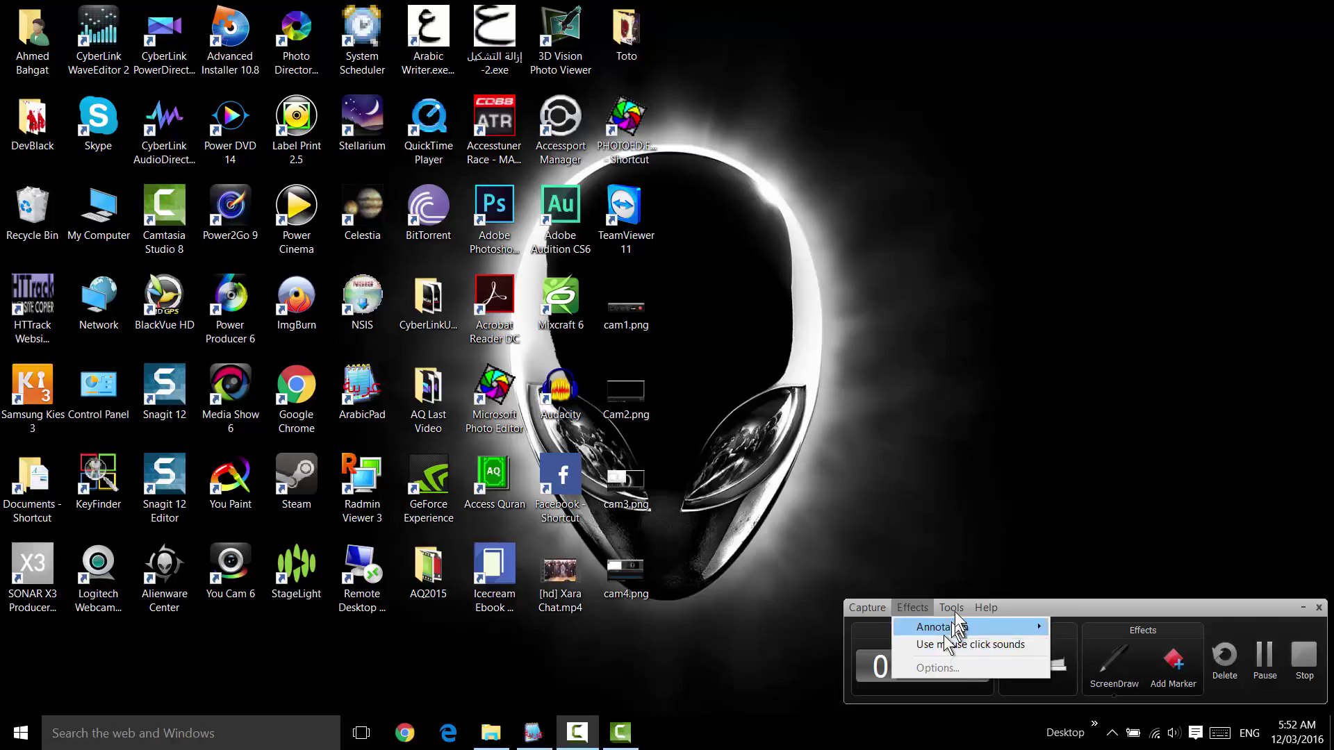
pyautogui.moveTo(953, 608)
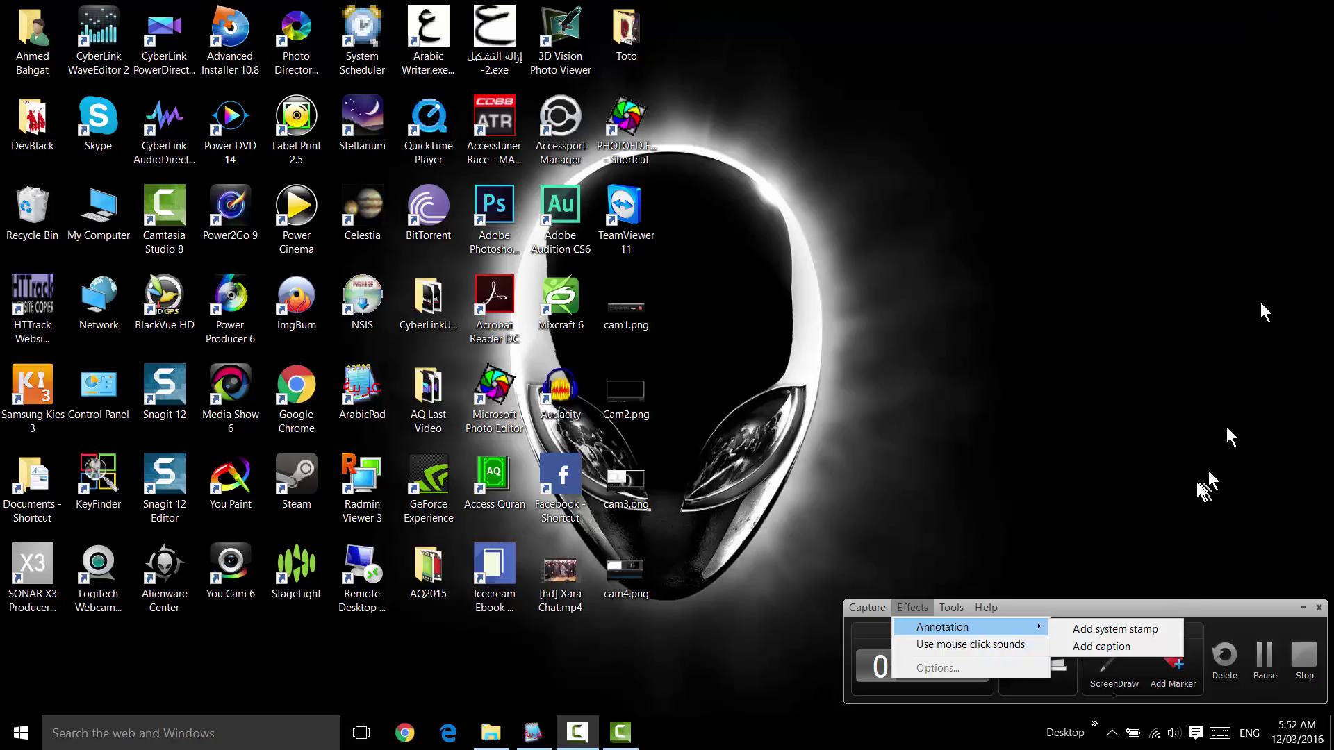
pyautogui.moveTo(986, 607)
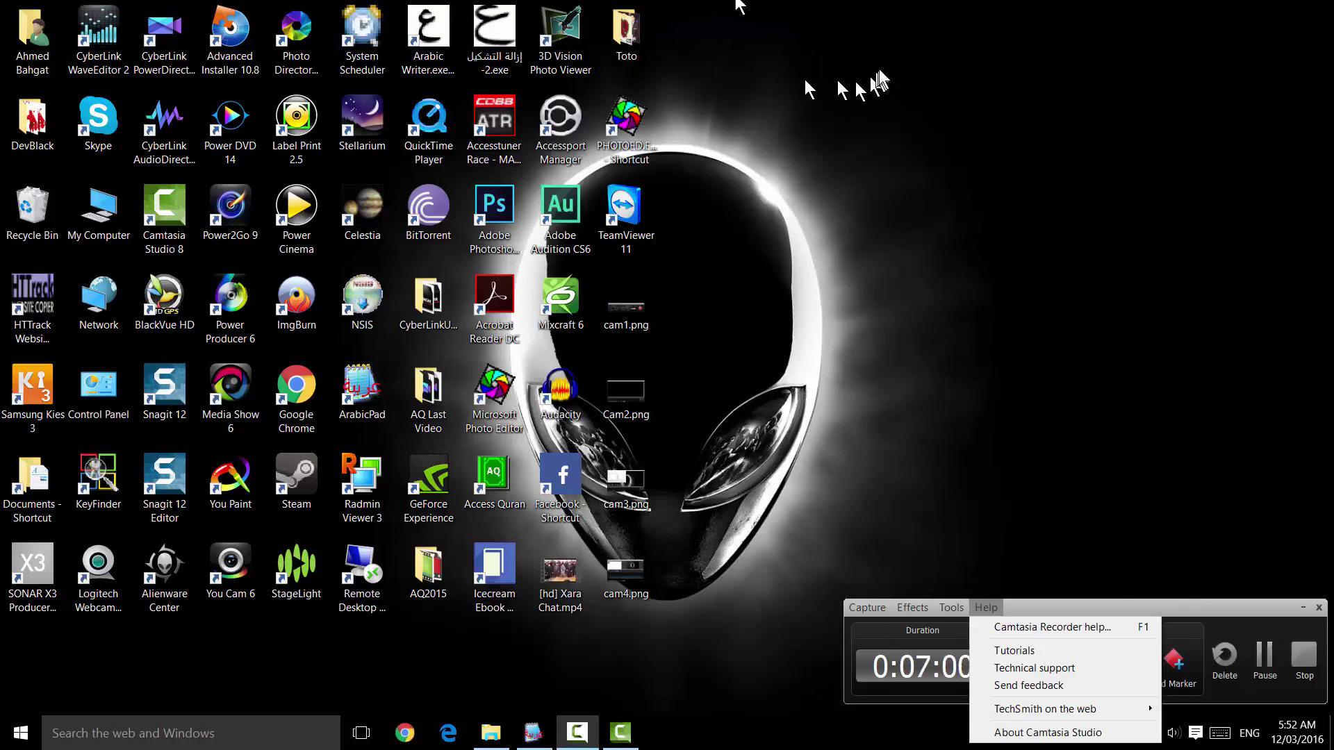
pyautogui.click(959, 503)
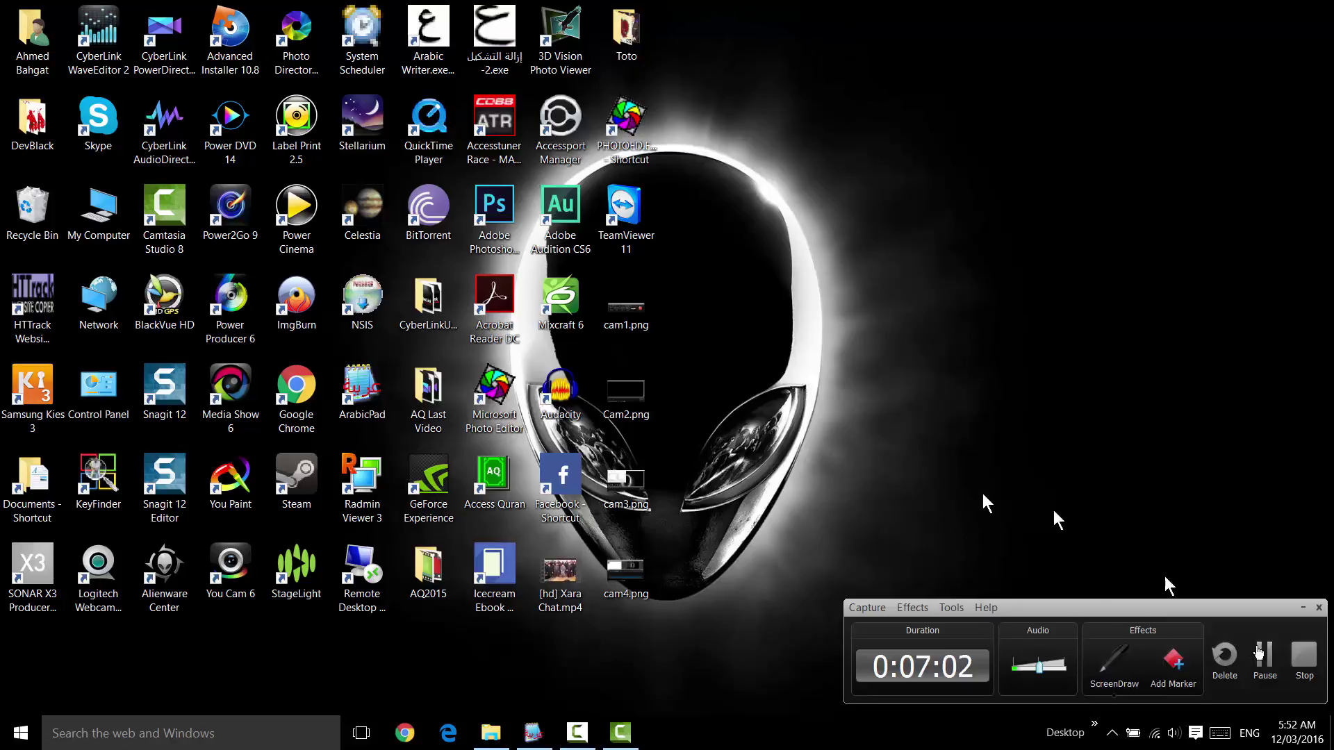
# - Enable ScreenDraw and draw a blue rectangular frame around the icons in the upper middle of the desktop
pyautogui.click(1109, 659)
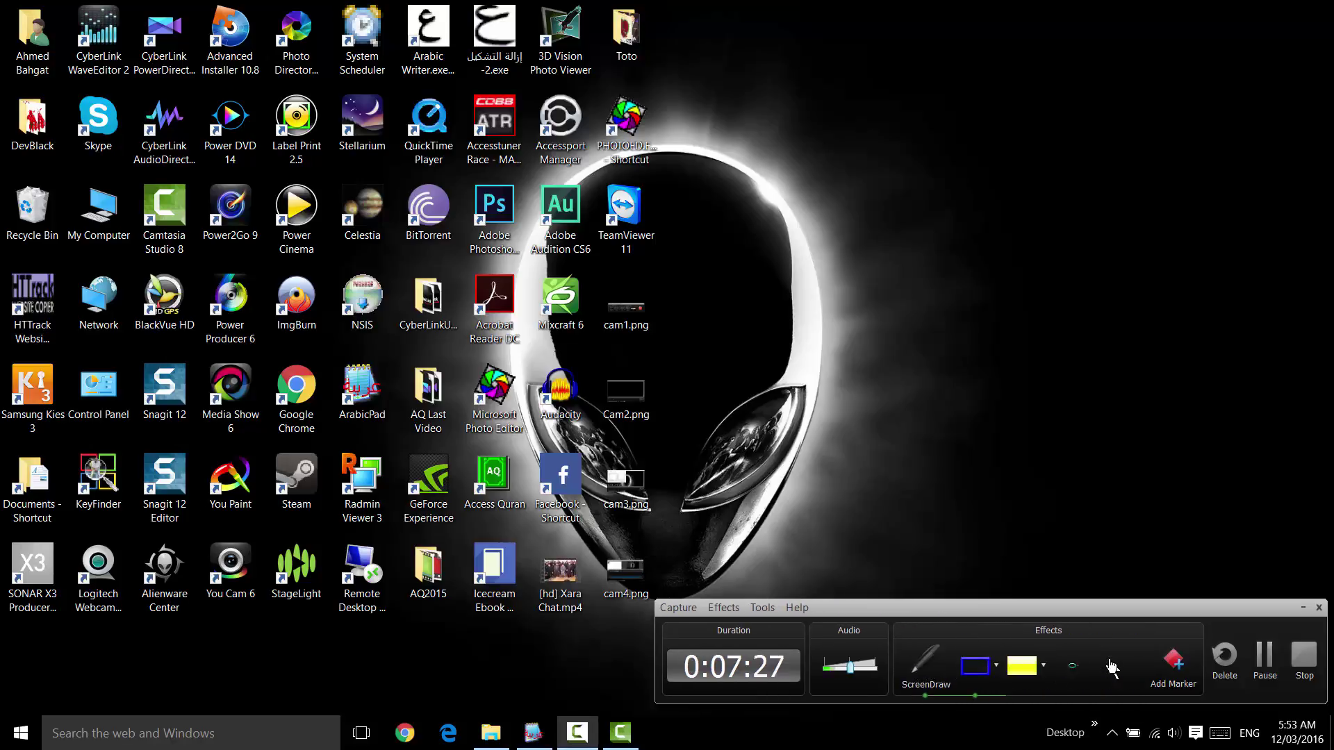
pyautogui.click(975, 667)
pyautogui.moveTo(398, 125)
pyautogui.mouseDown()
pyautogui.moveTo(774, 343)
pyautogui.moveTo(825, 356)
pyautogui.mouseUp()
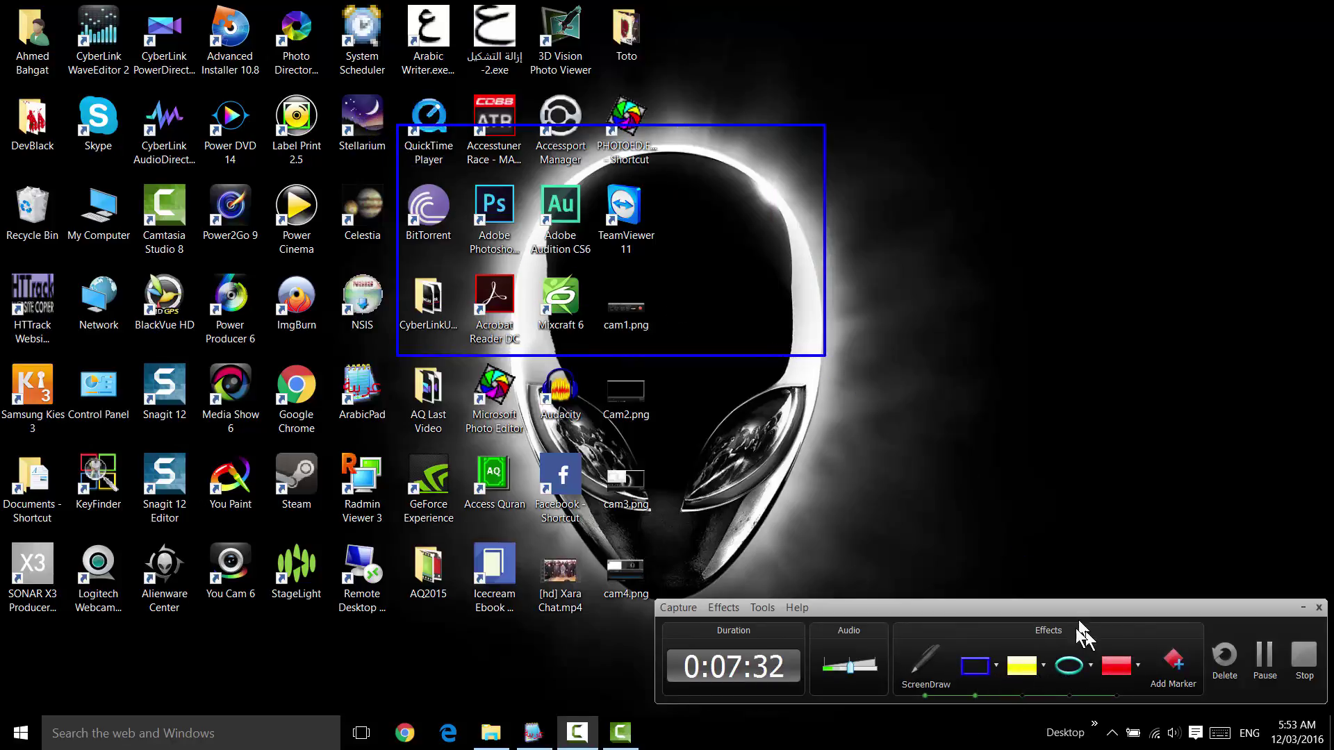
# - Highlight three rectangular areas of the desktop in red with the ScreenDraw highlight tool
pyautogui.click(1117, 668)
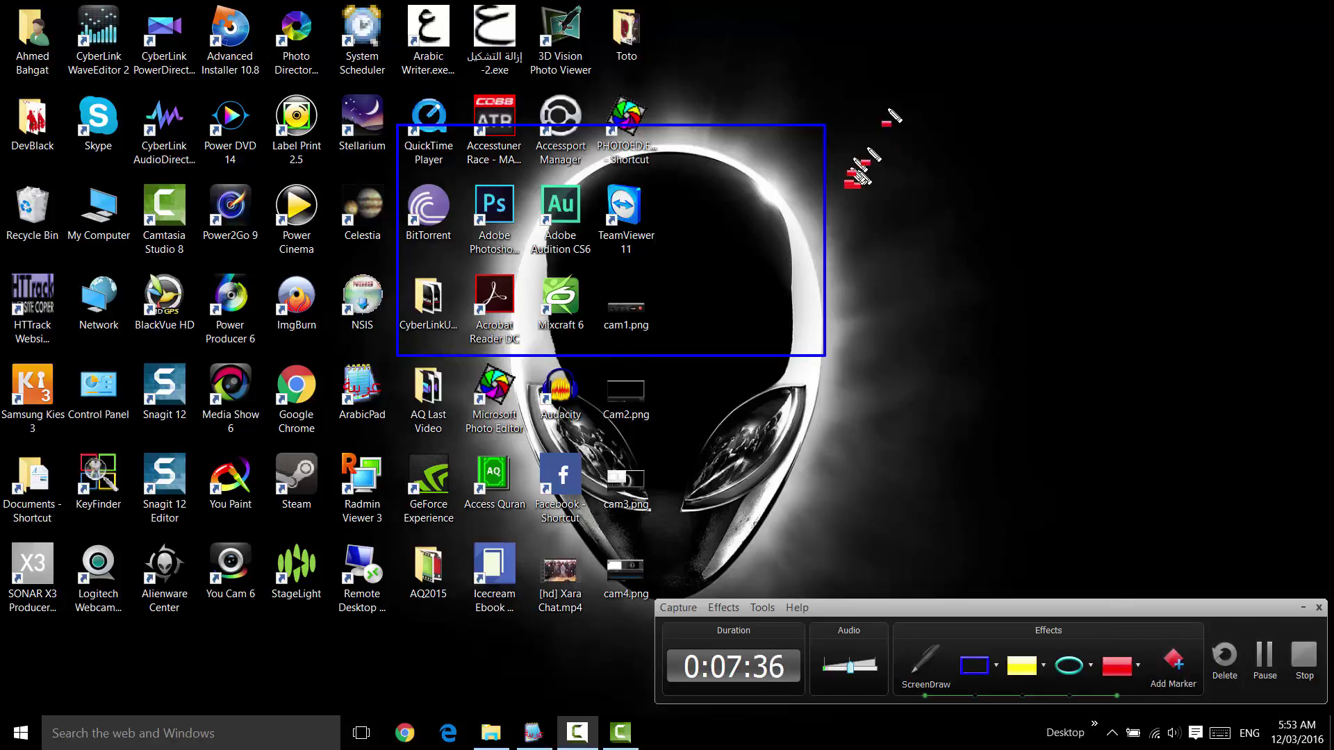
pyautogui.moveTo(860, 126); pyautogui.dragTo(981, 344)
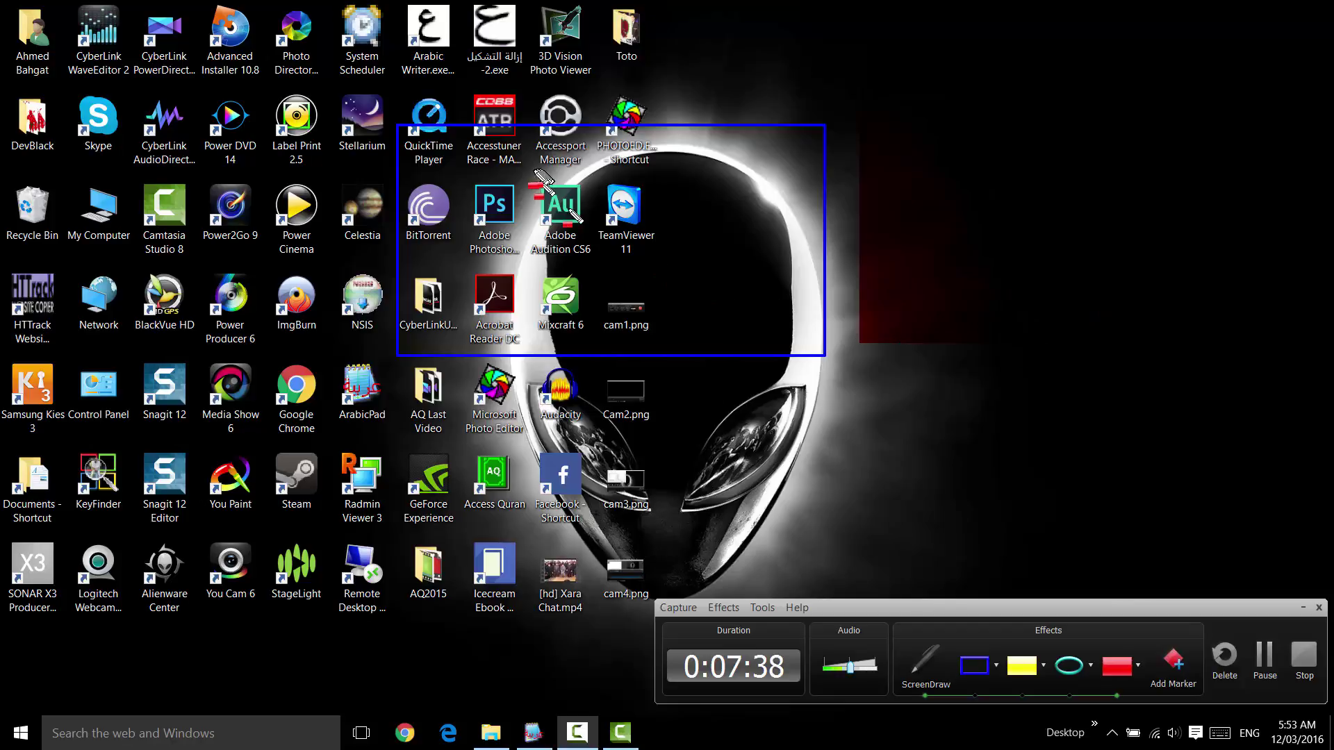
pyautogui.moveTo(540, 174); pyautogui.dragTo(888, 412)
pyautogui.moveTo(224, 251); pyautogui.dragTo(440, 455)
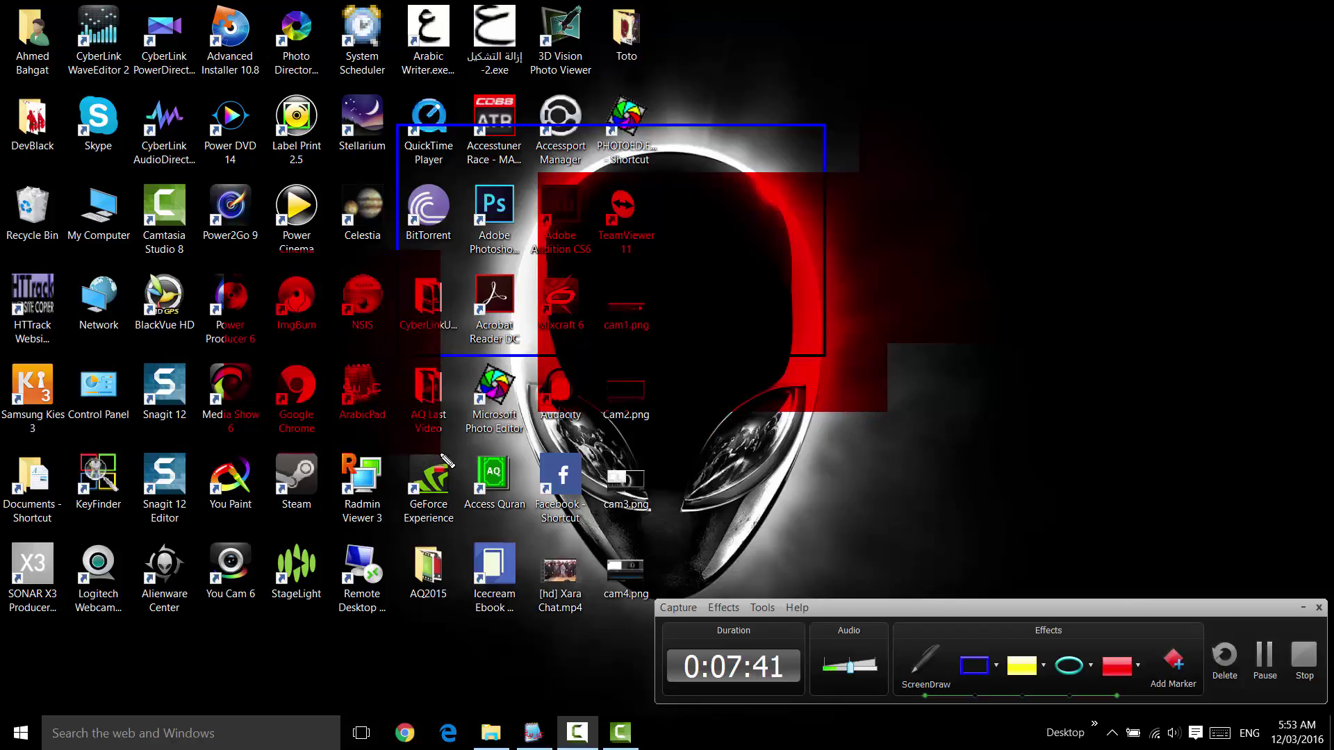
# - Change the ScreenDraw highlight color to White and highlight three more rectangular areas of the desktop
pyautogui.click(1137, 670)
pyautogui.moveTo(1161, 713)
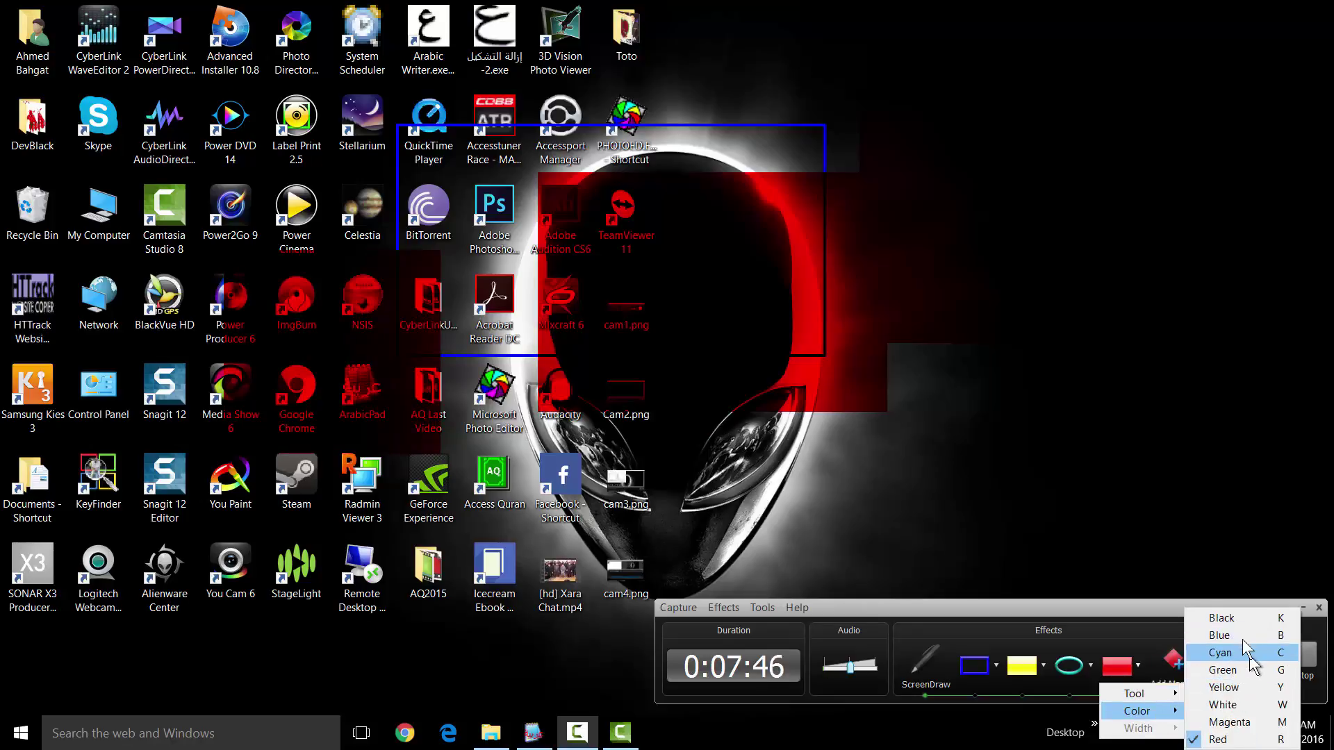
pyautogui.click(1242, 708)
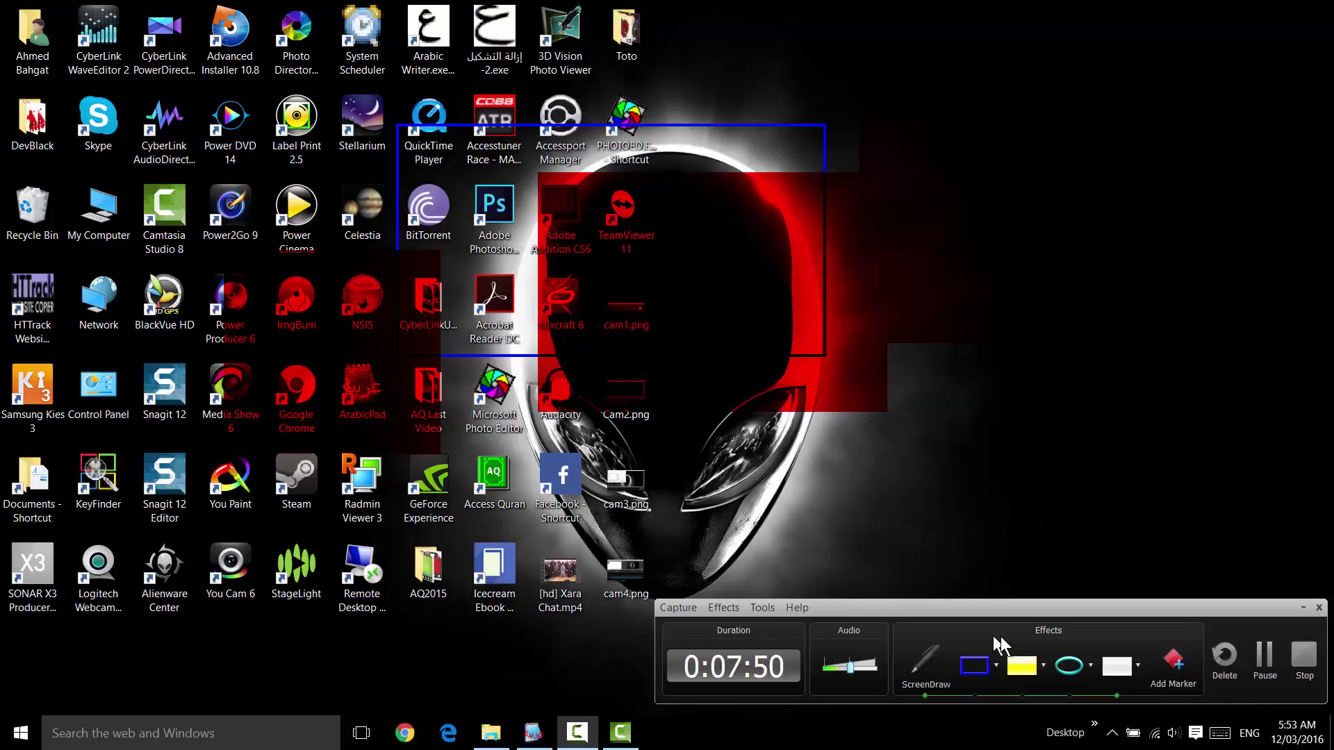
pyautogui.click(1117, 666)
pyautogui.moveTo(142, 75); pyautogui.dragTo(358, 234)
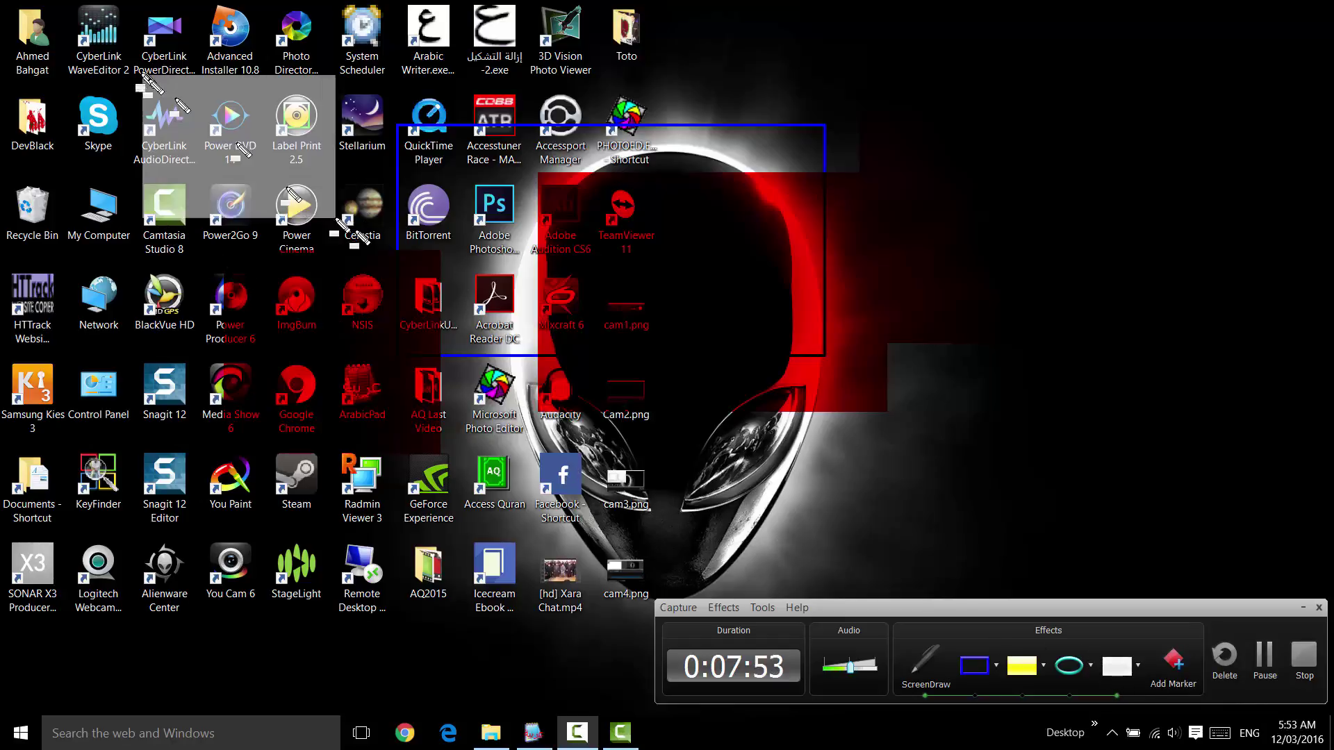
pyautogui.moveTo(963, 196); pyautogui.dragTo(1278, 425)
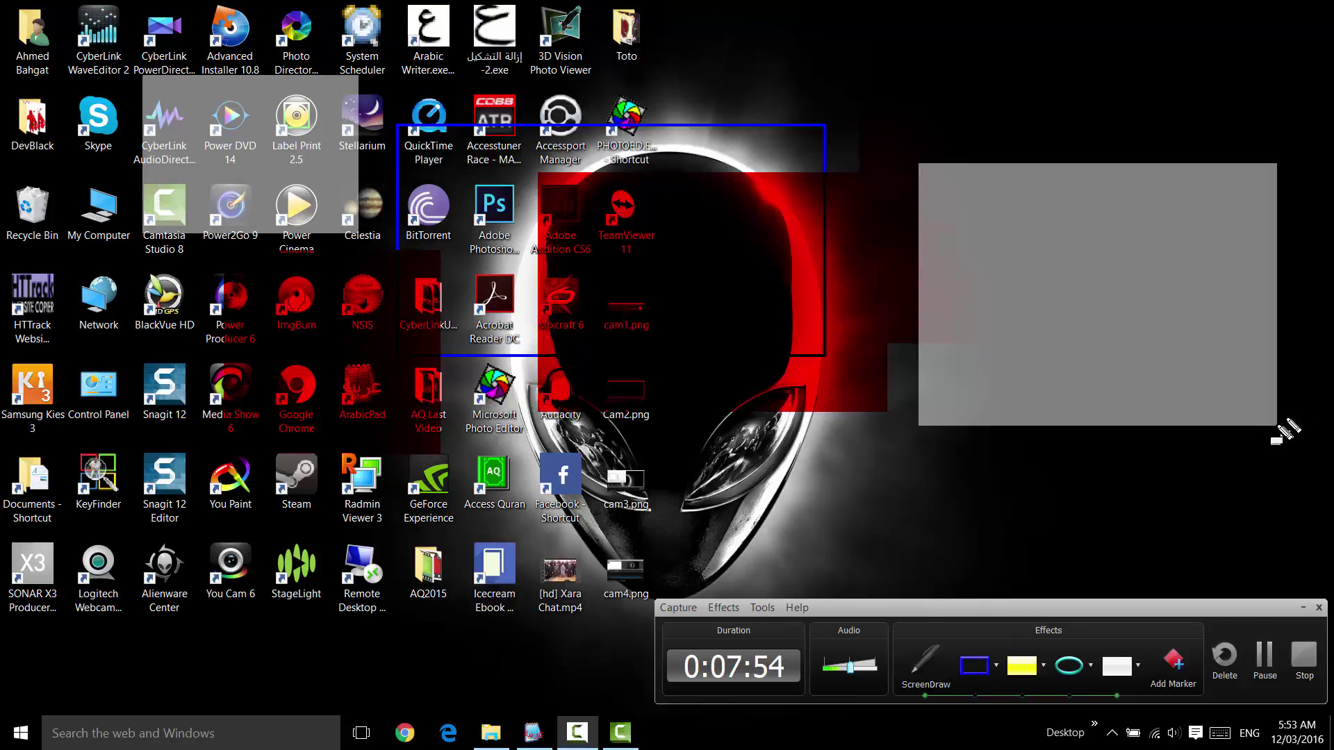
pyautogui.moveTo(413, 492); pyautogui.dragTo(961, 584)
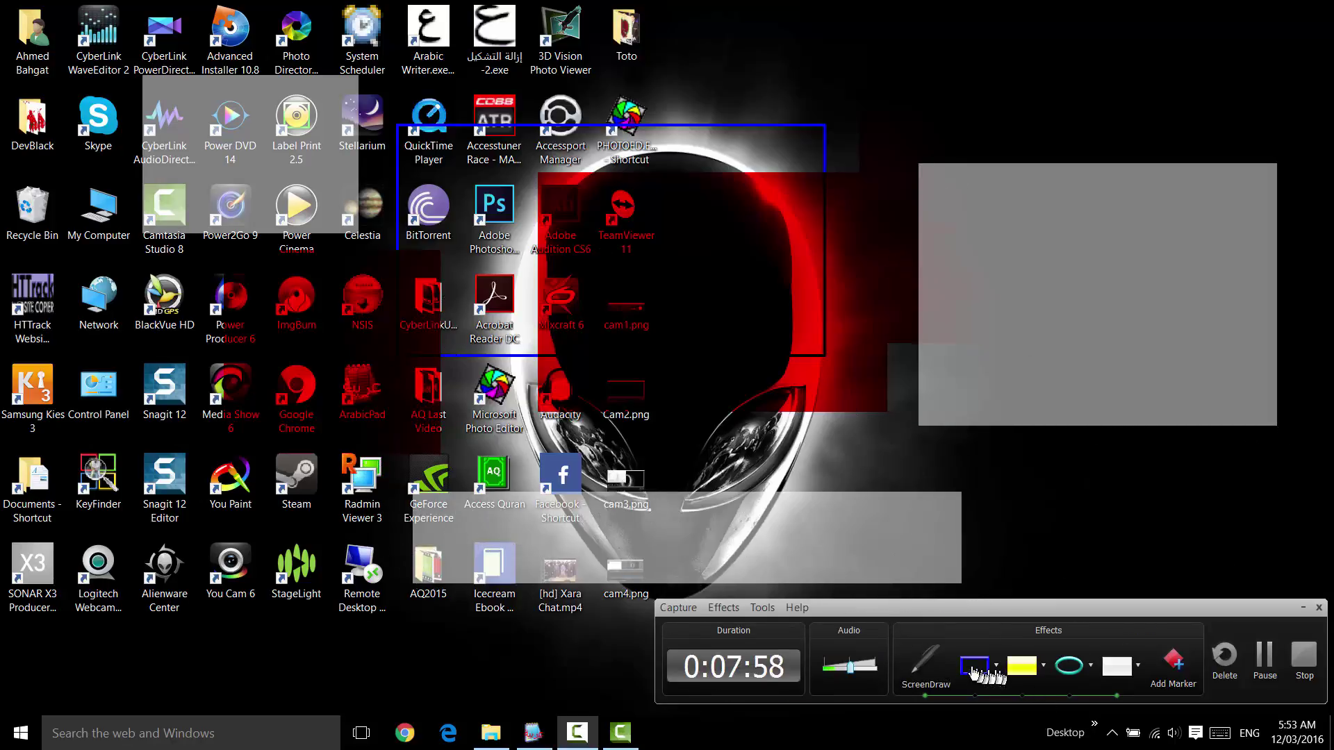
# - Draw three cyan ellipse outlines over the desktop with ScreenDraw and turn ScreenDraw off
pyautogui.click(1071, 669)
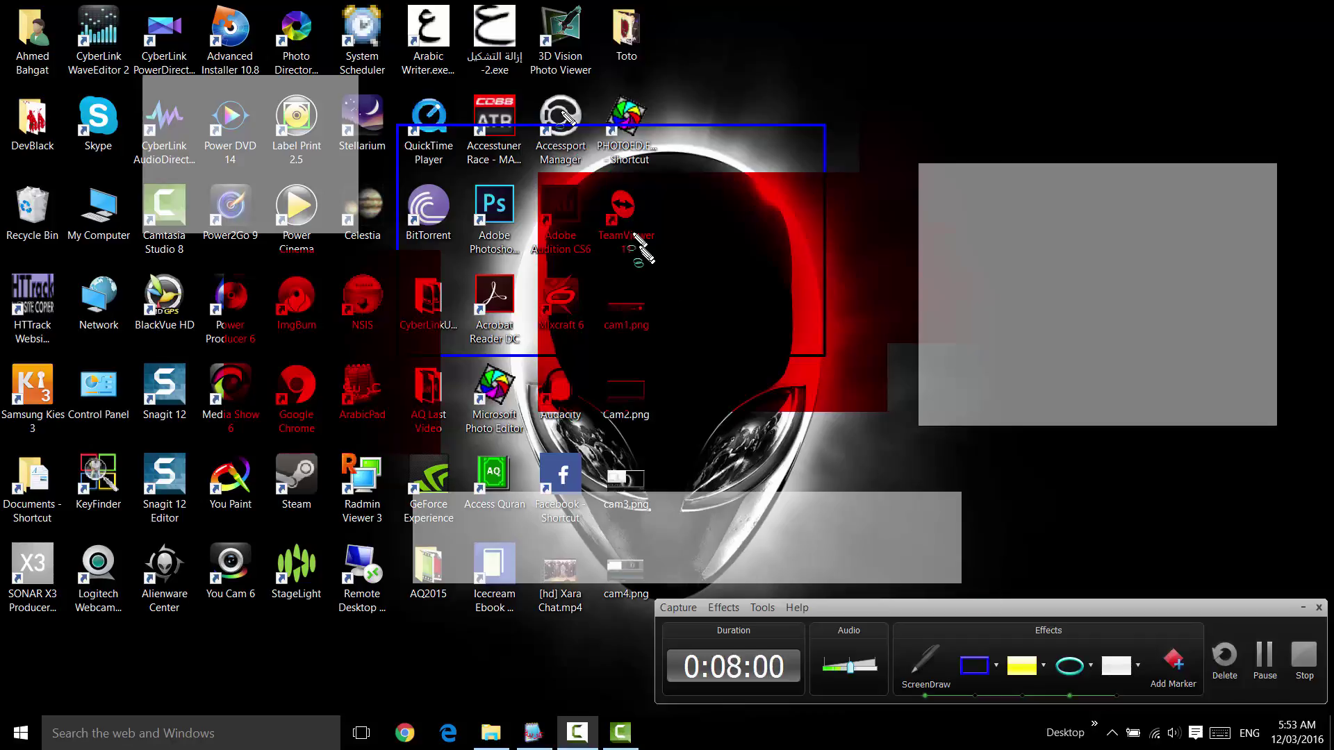
pyautogui.moveTo(552, 107); pyautogui.dragTo(919, 389)
pyautogui.moveTo(952, 138); pyautogui.dragTo(1209, 433)
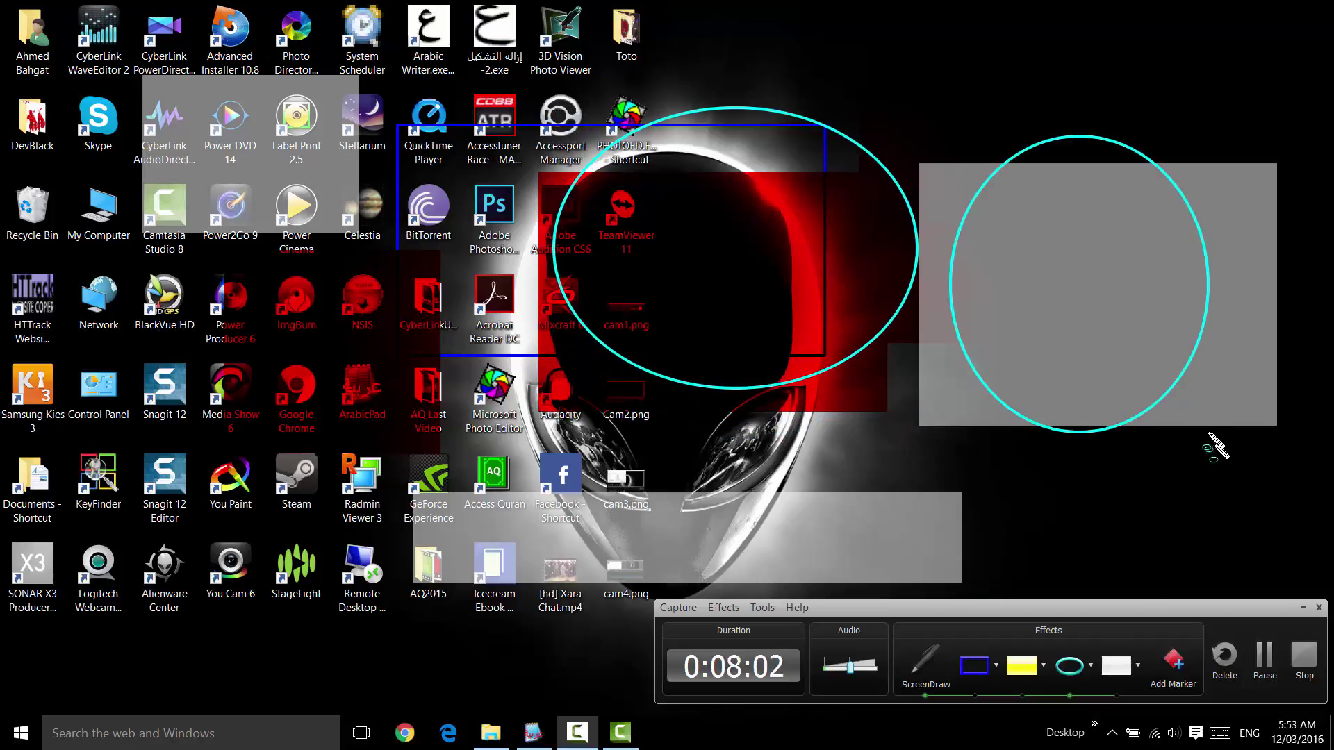
pyautogui.moveTo(218, 371); pyautogui.dragTo(786, 518)
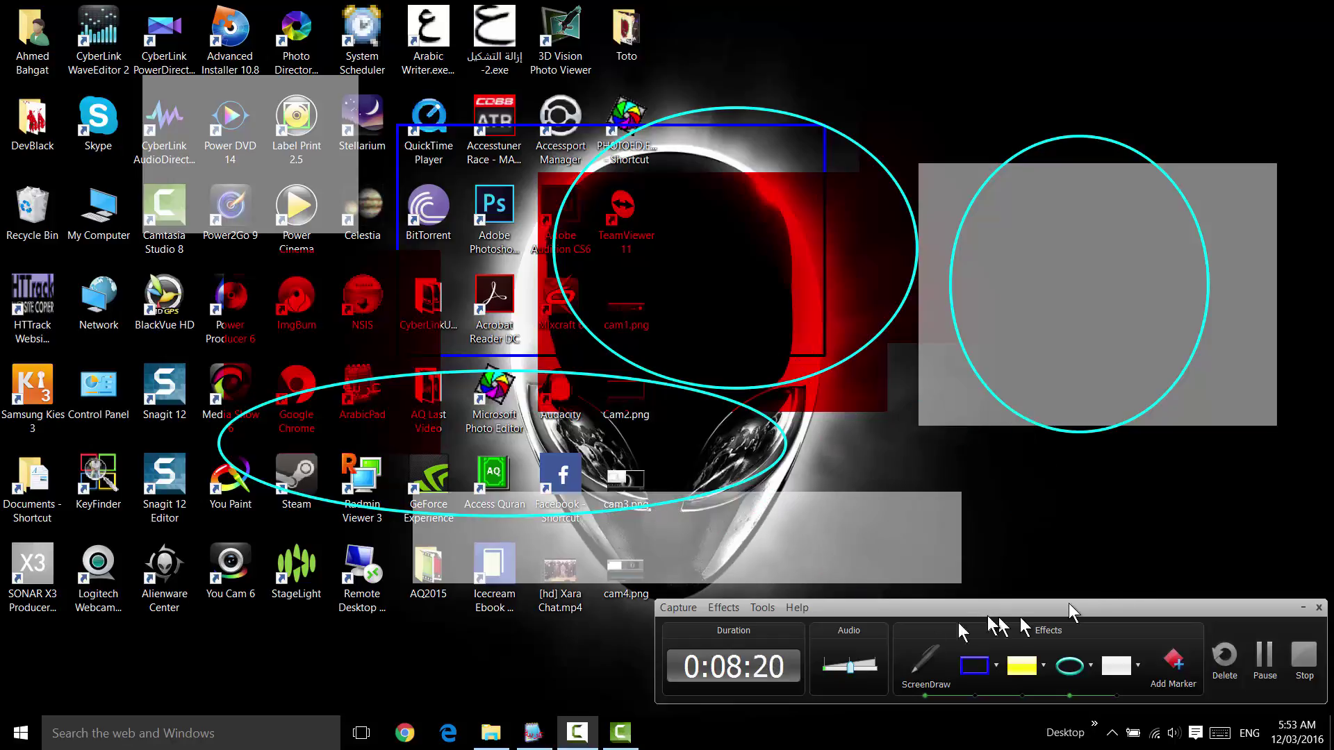
pyautogui.click(926, 676)
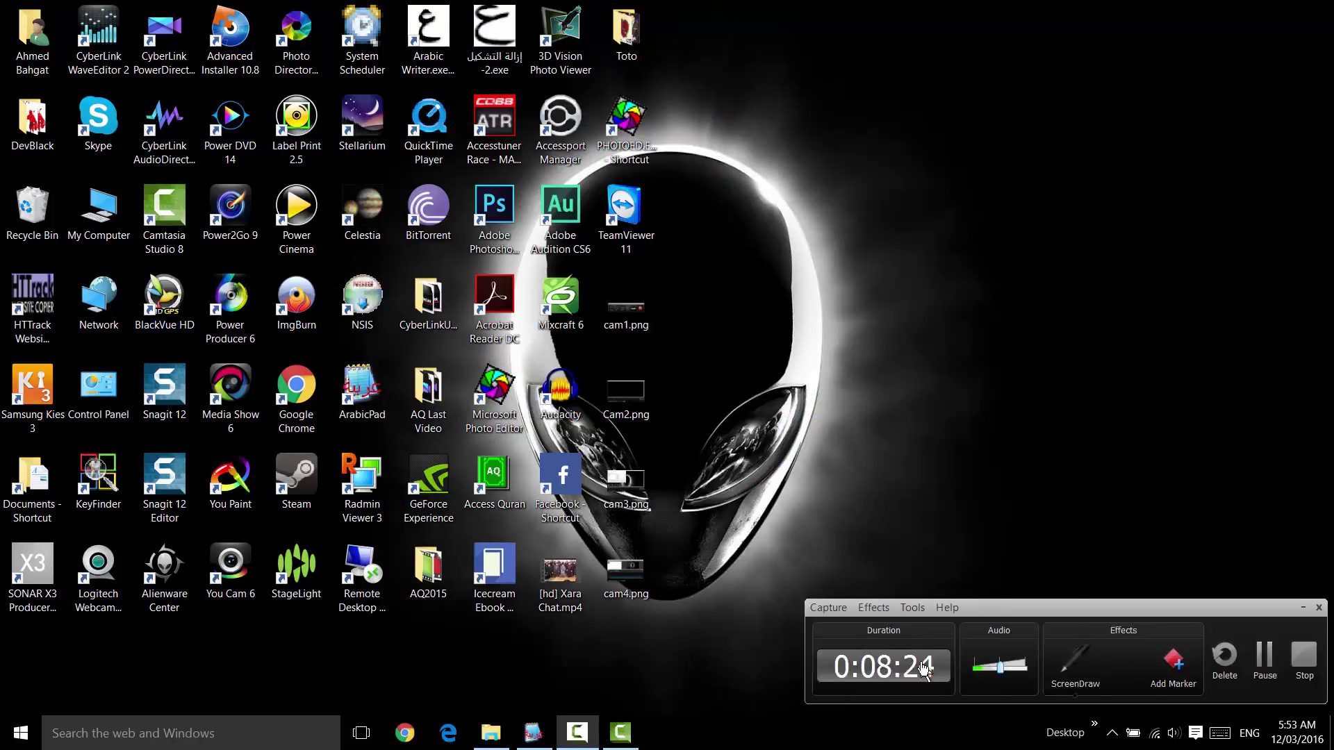
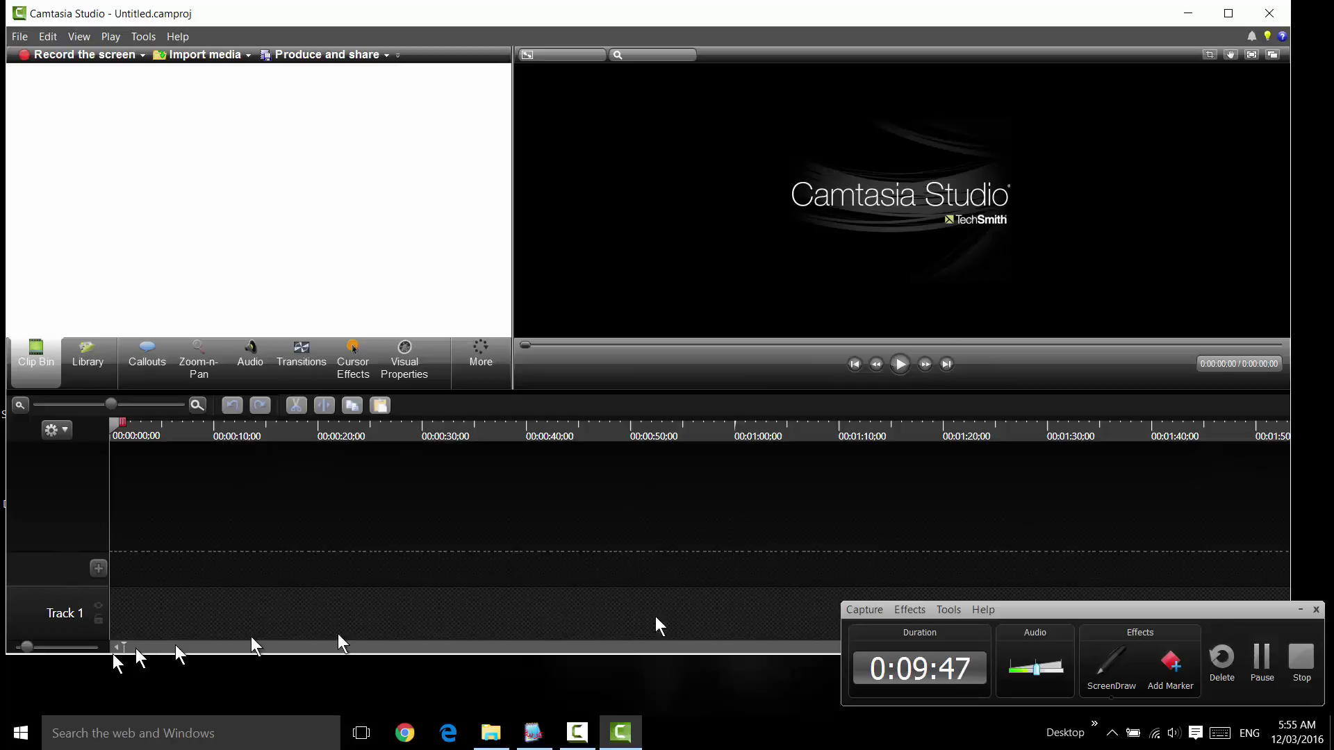
# - Minimize Camtasia Studio and view cam3.png and cam4.png to examine saving a recording and the recording on the timeline
pyautogui.click(1188, 13)
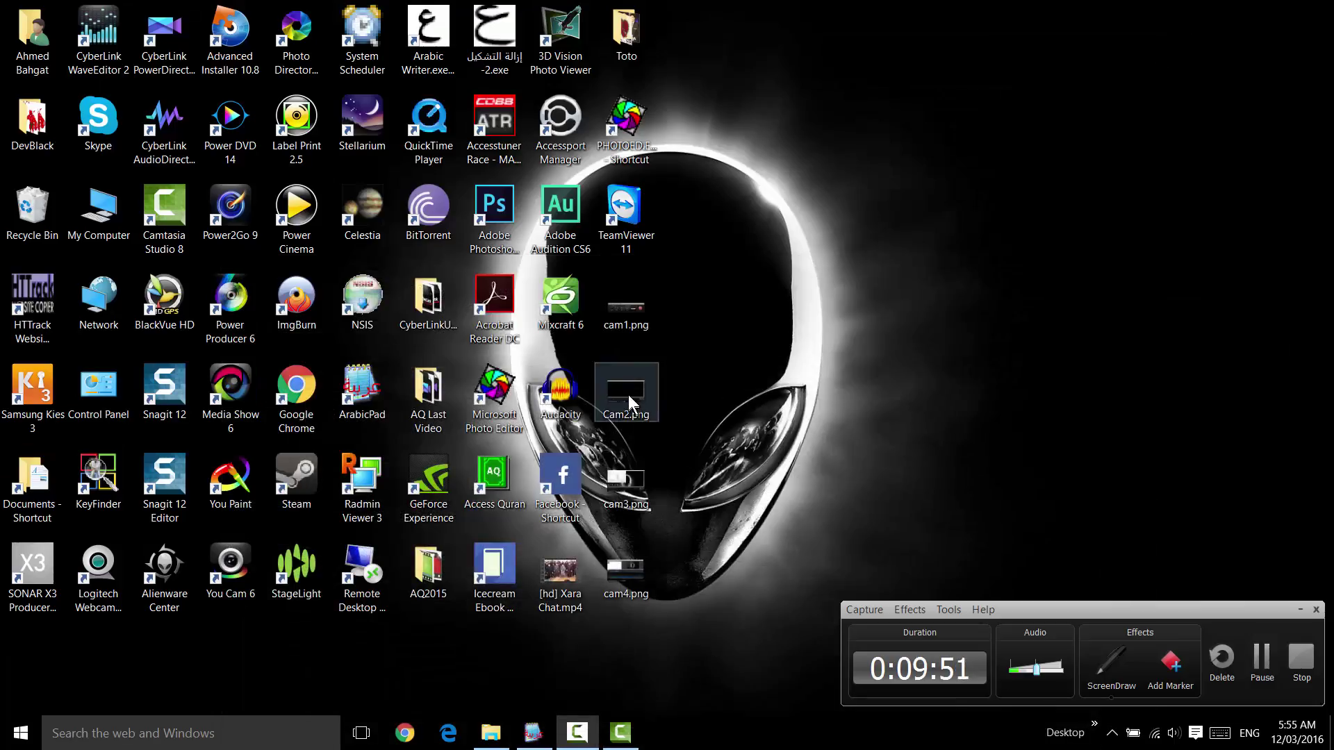
pyautogui.doubleClick(627, 482)
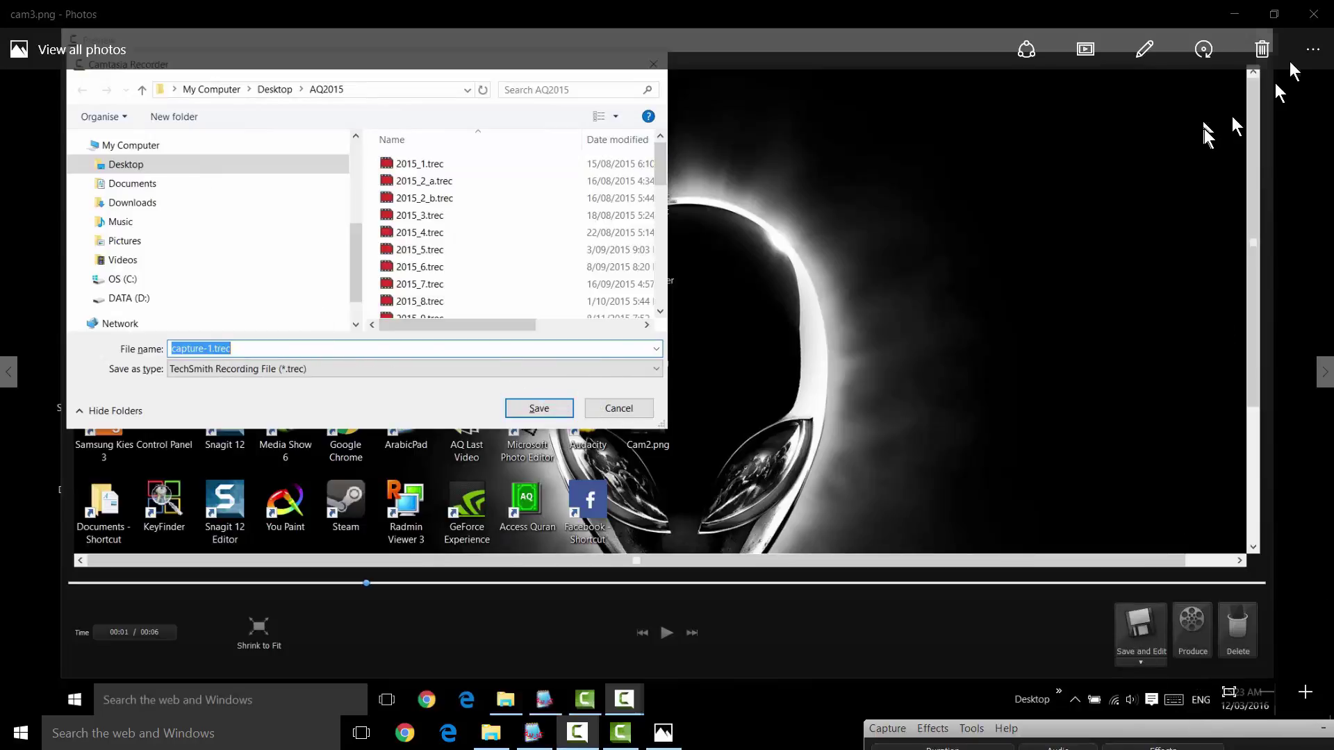
pyautogui.click(1314, 16)
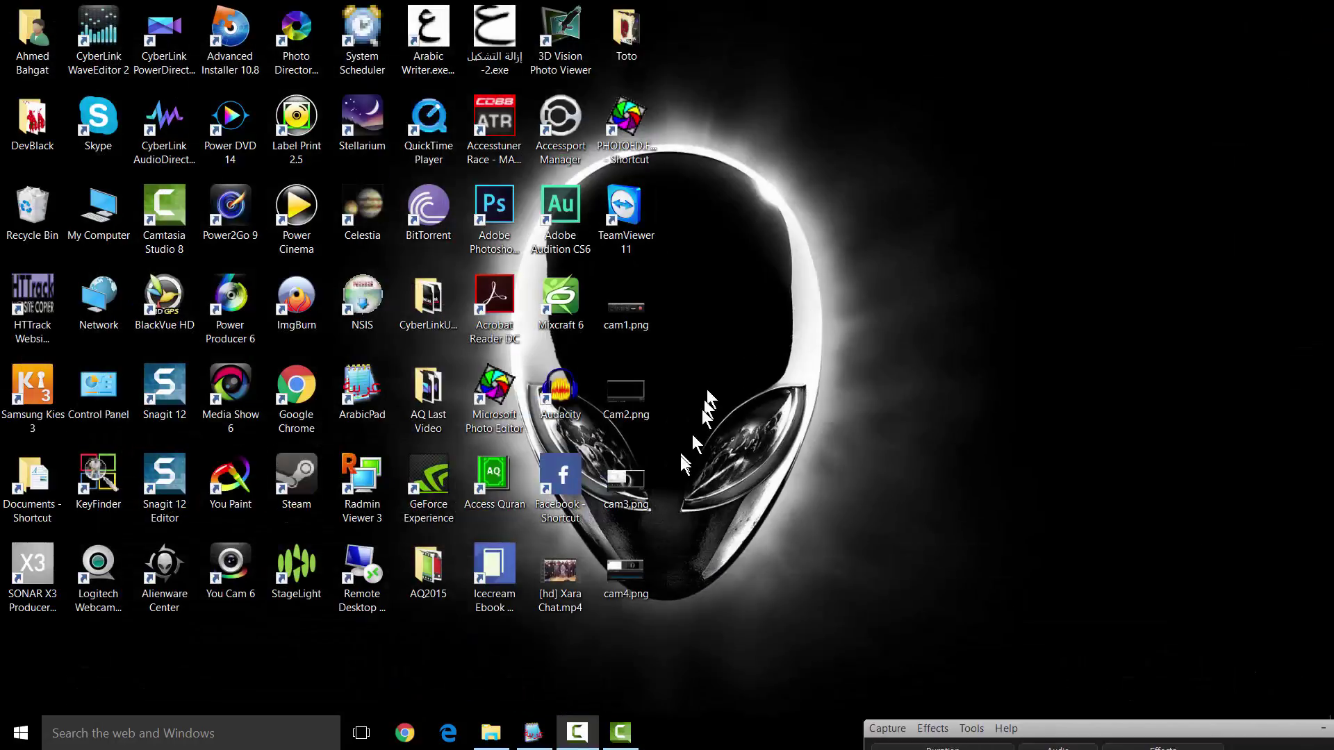
pyautogui.doubleClick(620, 567)
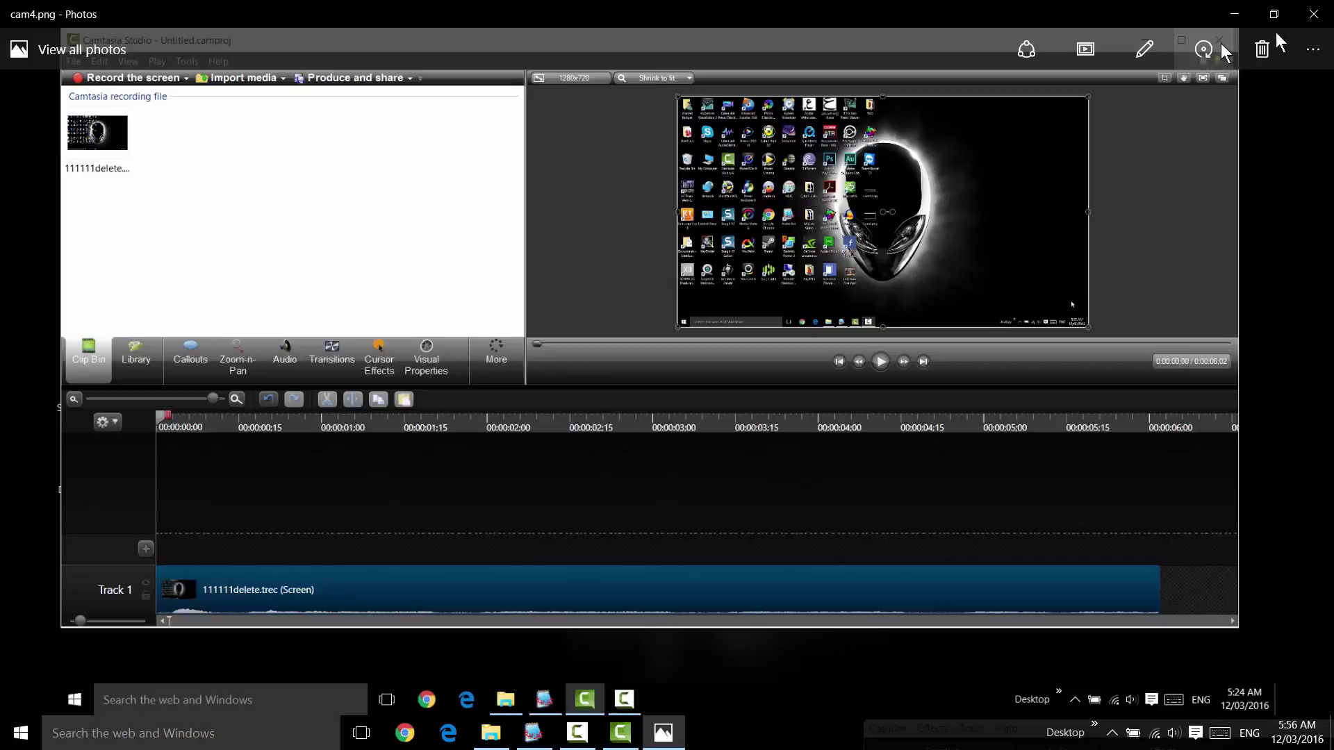
pyautogui.click(1314, 14)
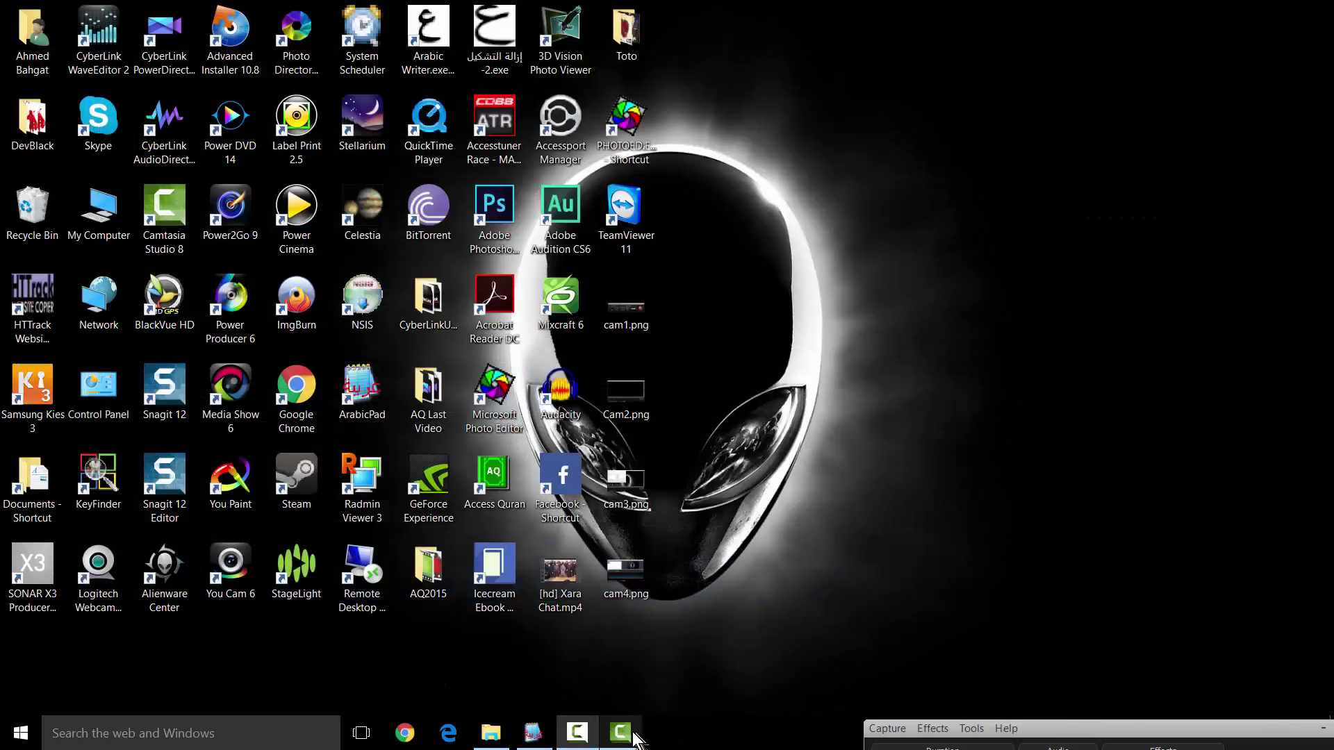
# - Move the Camtasia Recorder window fully back onto the desktop, just above the taskbar
pyautogui.click(982, 738)
pyautogui.click(942, 548)
pyautogui.moveTo(1140, 523); pyautogui.dragTo(1182, 565)
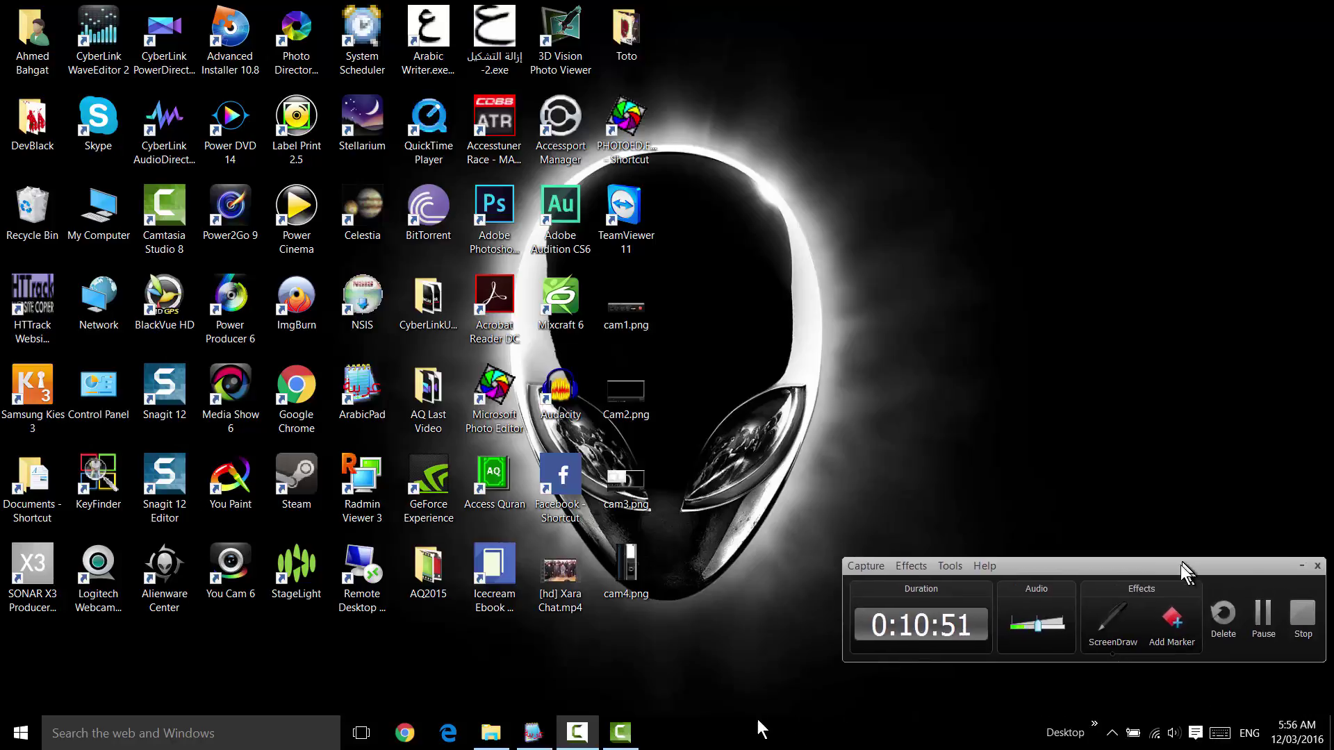
# - Minimize the recorder window, bring up Camtasia Studio and maximize its window
pyautogui.click(1300, 567)
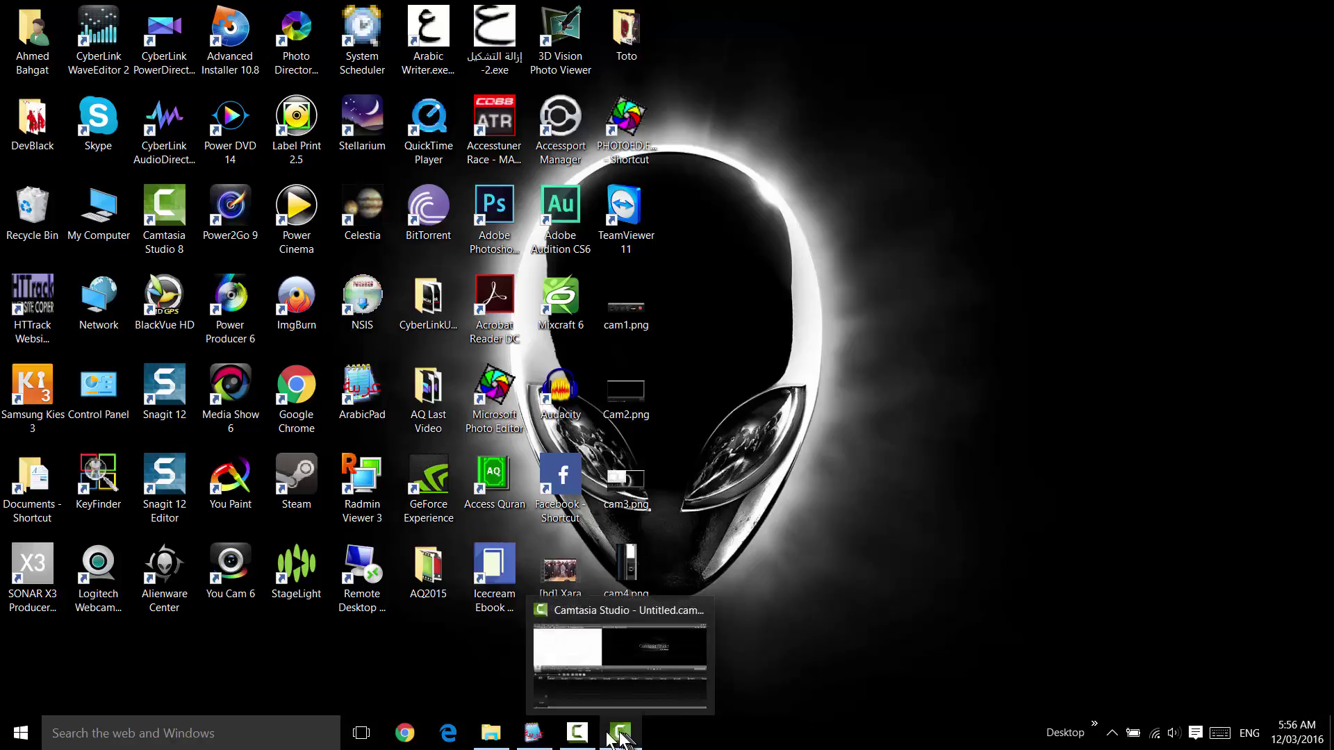
pyautogui.moveTo(585, 730)
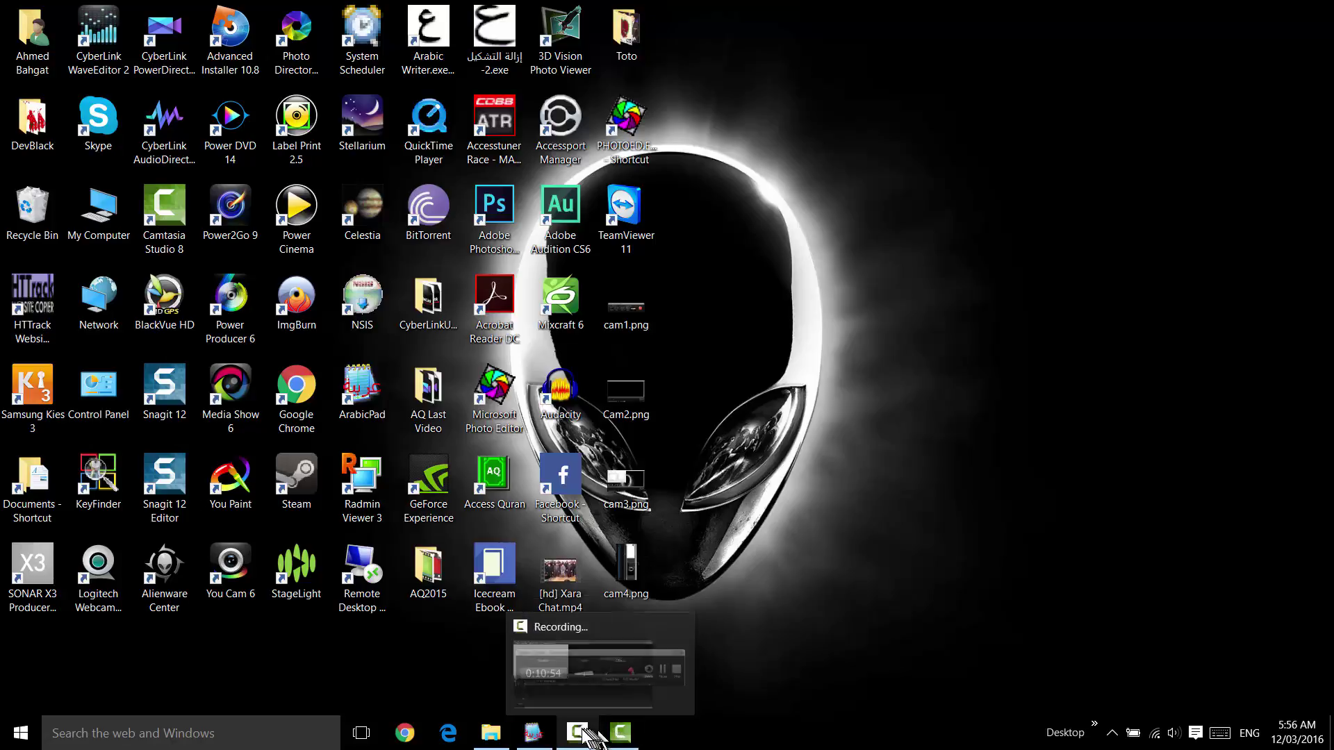
pyautogui.click(620, 733)
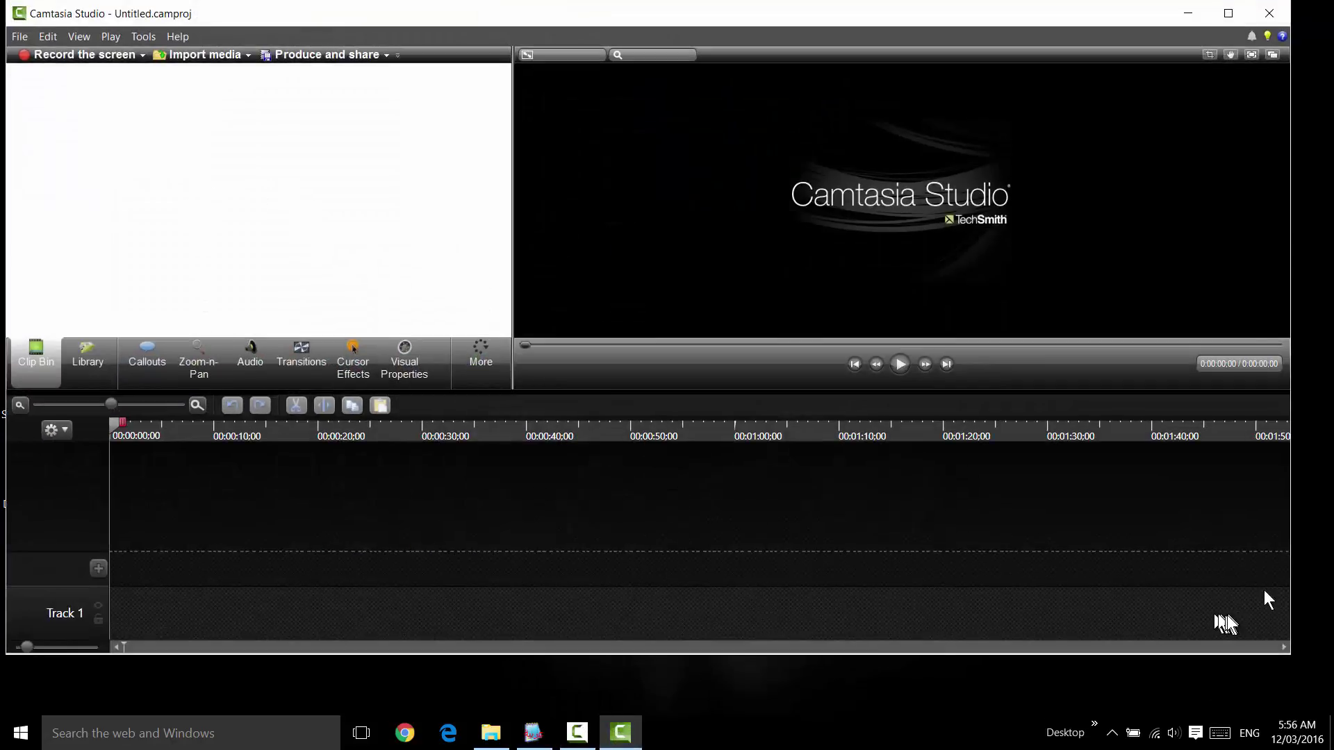
pyautogui.click(1229, 14)
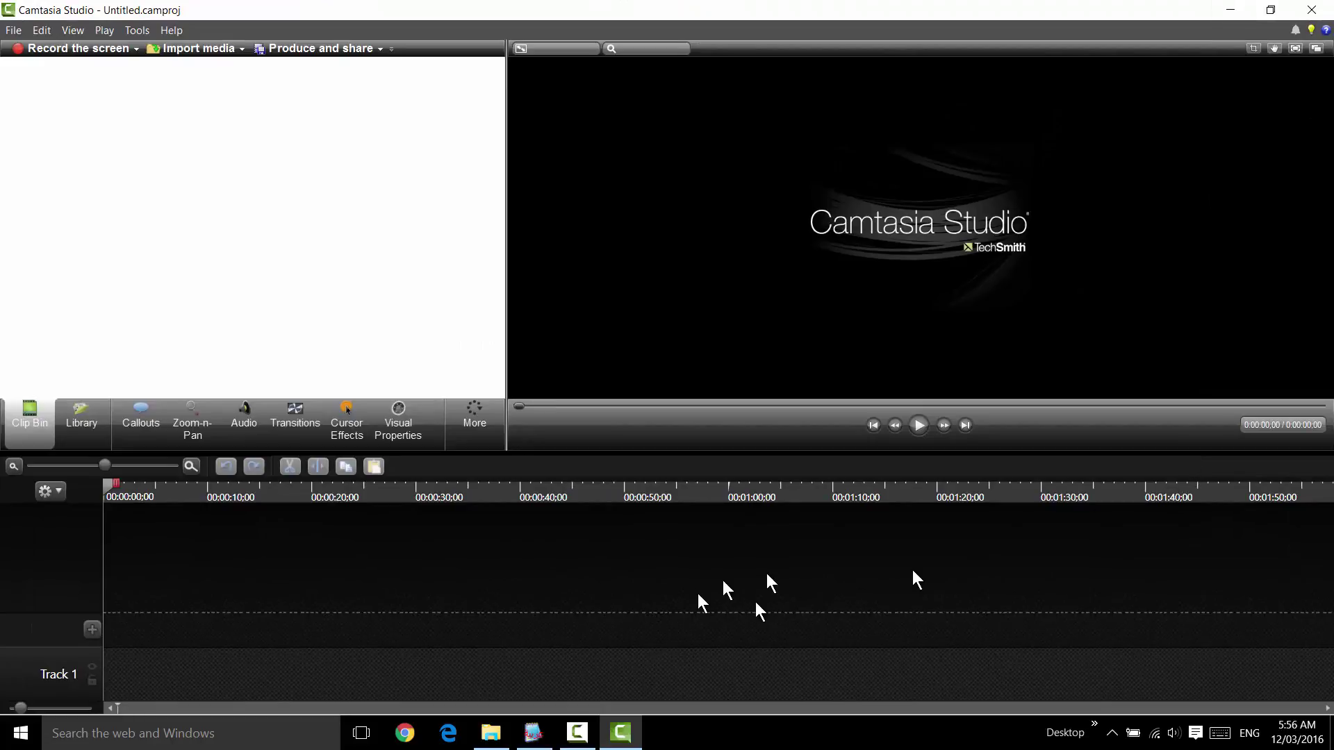
# - Open the existing project AQ2015_1.camproj from the AQ2015 folder on the desktop
pyautogui.click(13, 31)
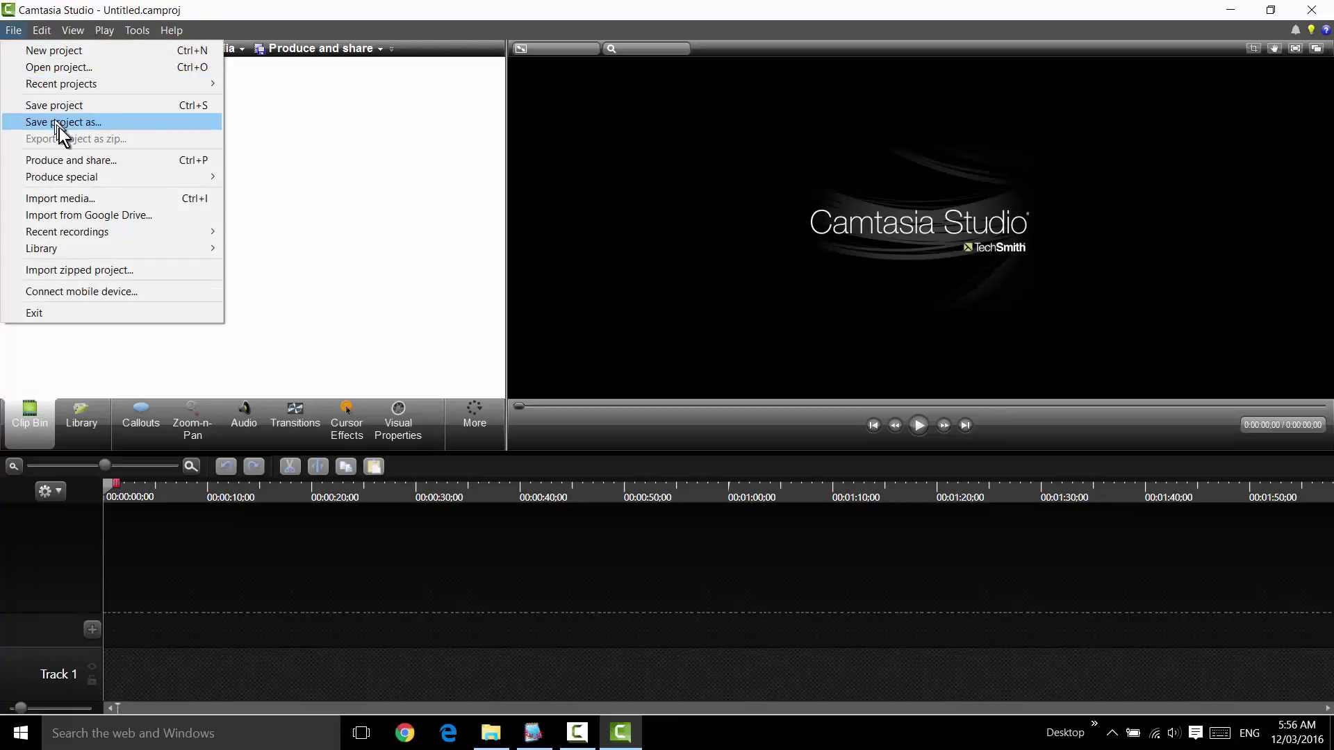
pyautogui.click(71, 69)
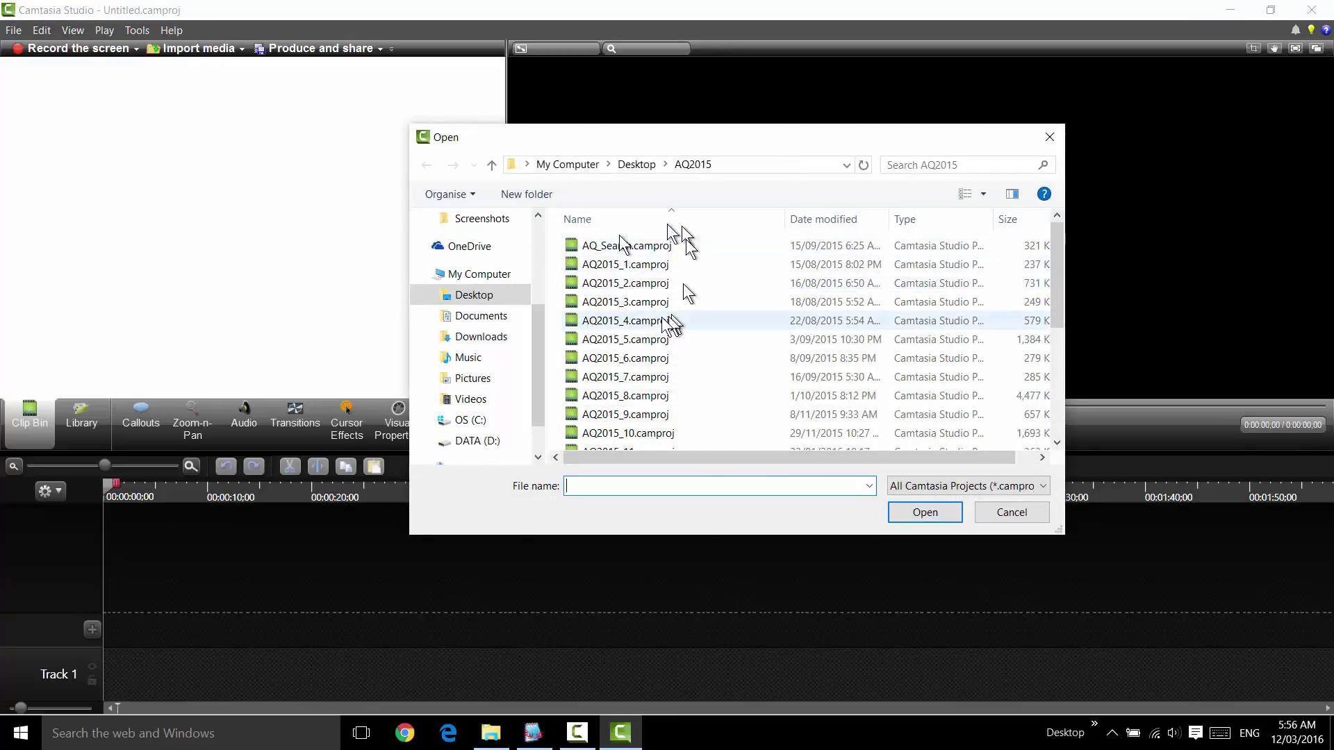
pyautogui.click(1060, 422)
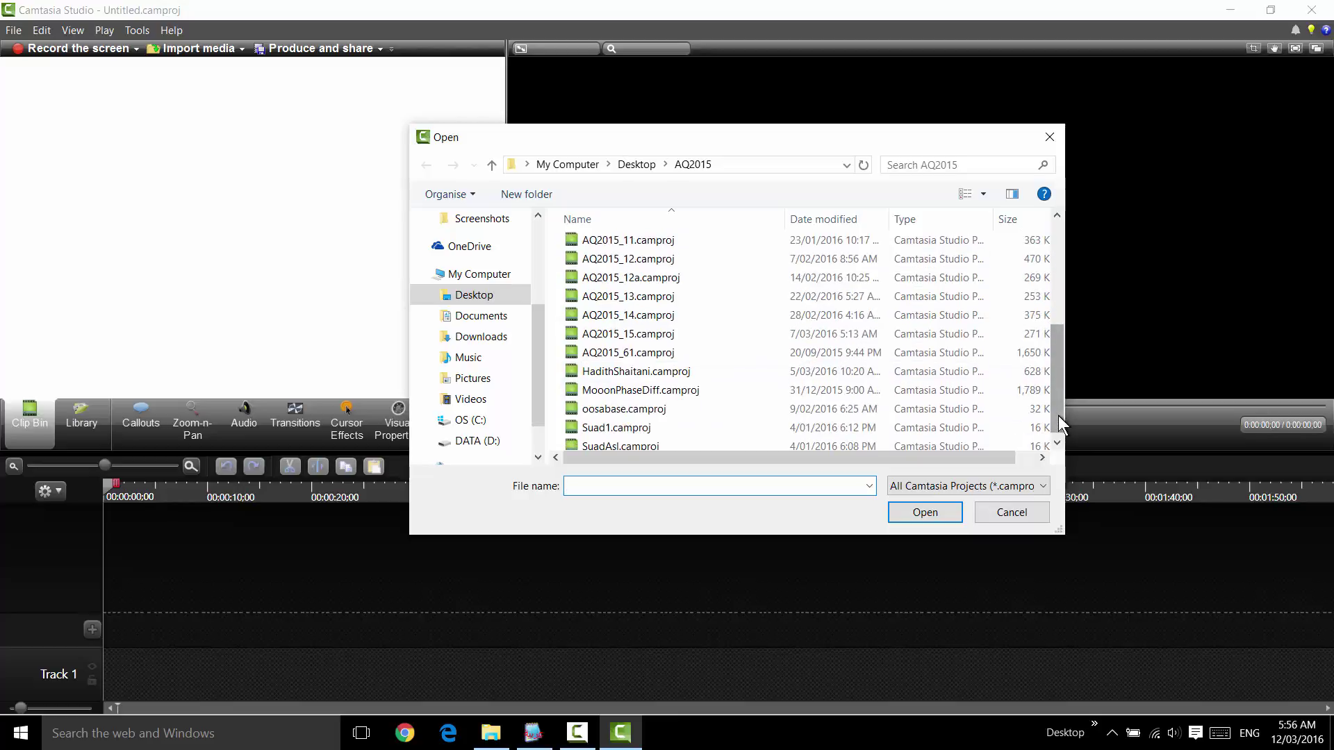
pyautogui.click(1061, 247)
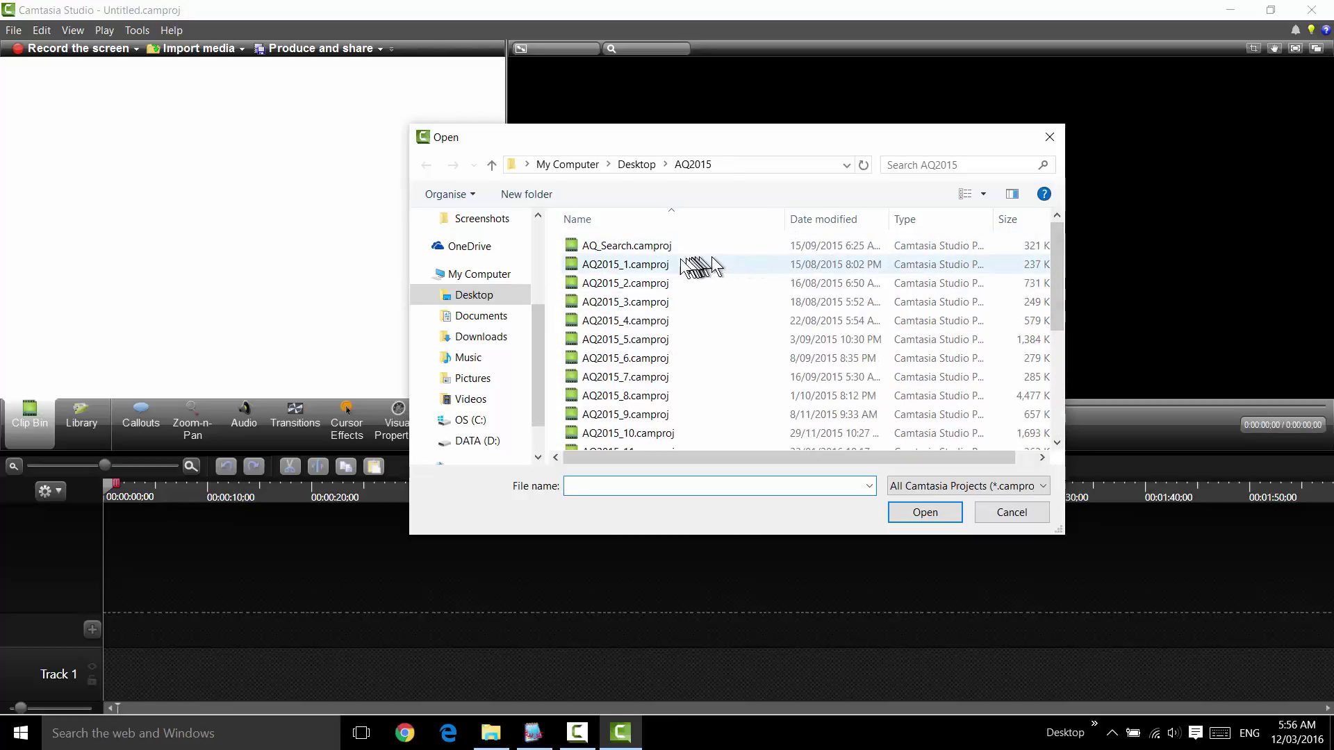
pyautogui.doubleClick(603, 265)
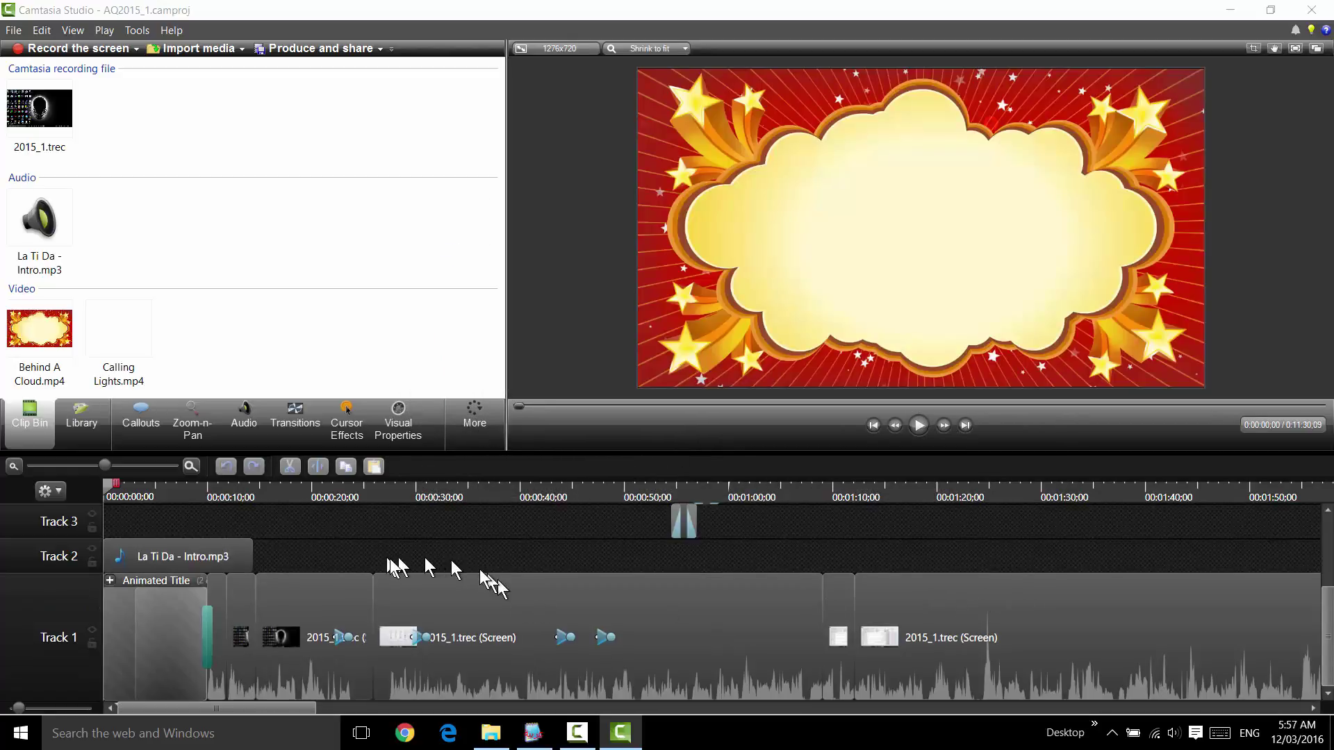
# - Select all the clips on Tracks 1 to 3 and delete them from the timeline
pyautogui.click(13, 467)
pyautogui.click(13, 467)
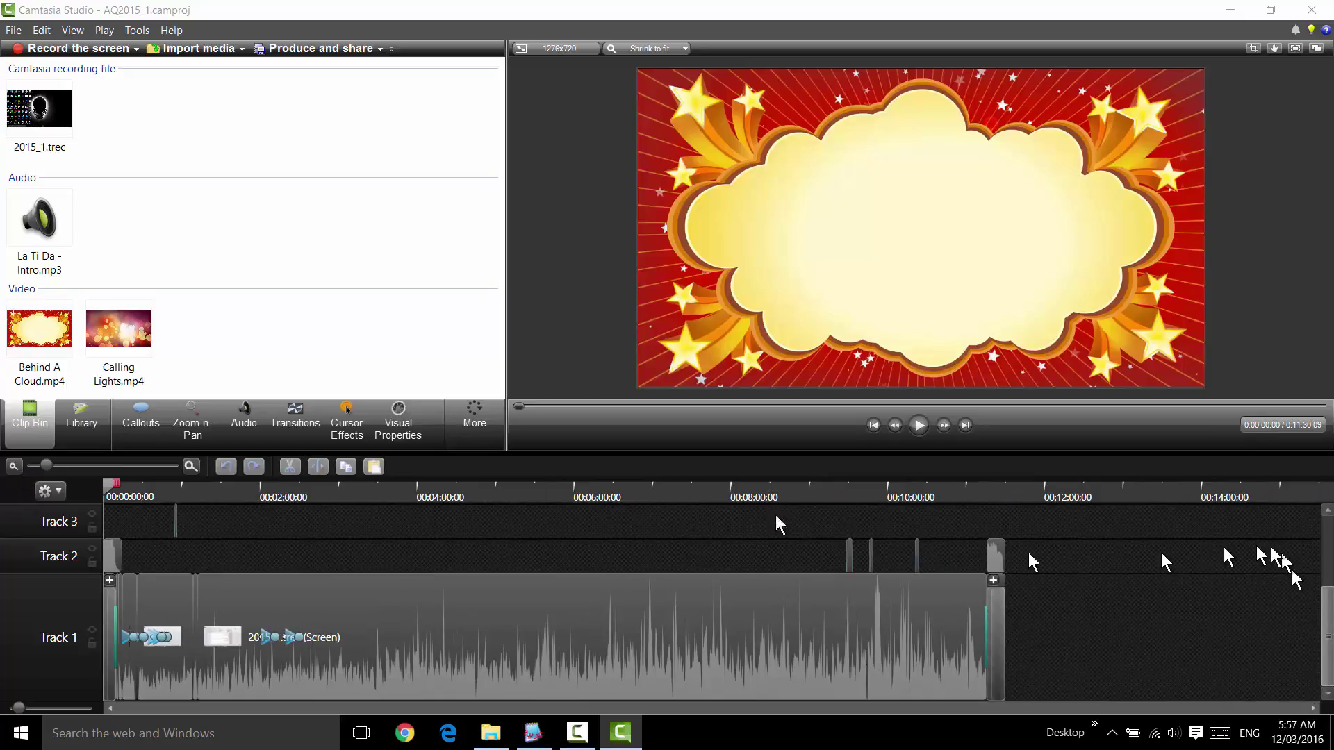
pyautogui.moveTo(1084, 516); pyautogui.dragTo(55, 735)
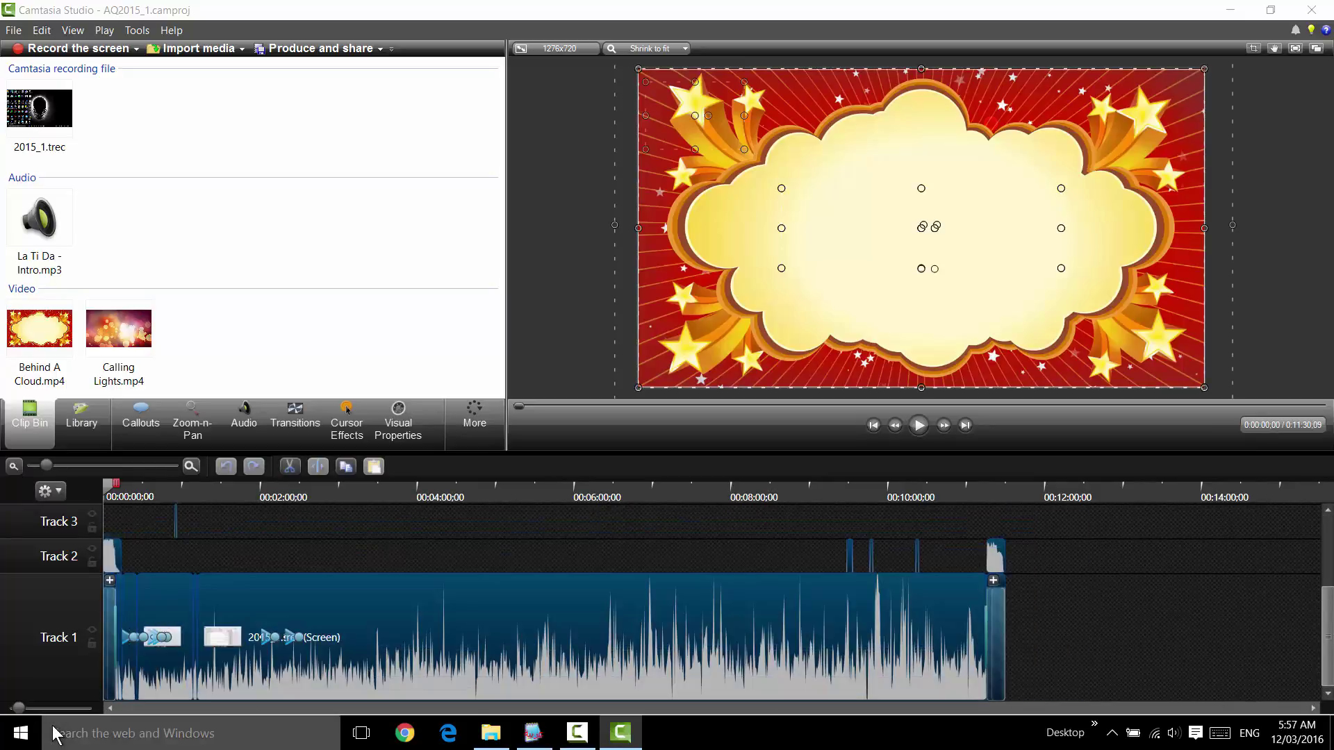
pyautogui.press('Delete')
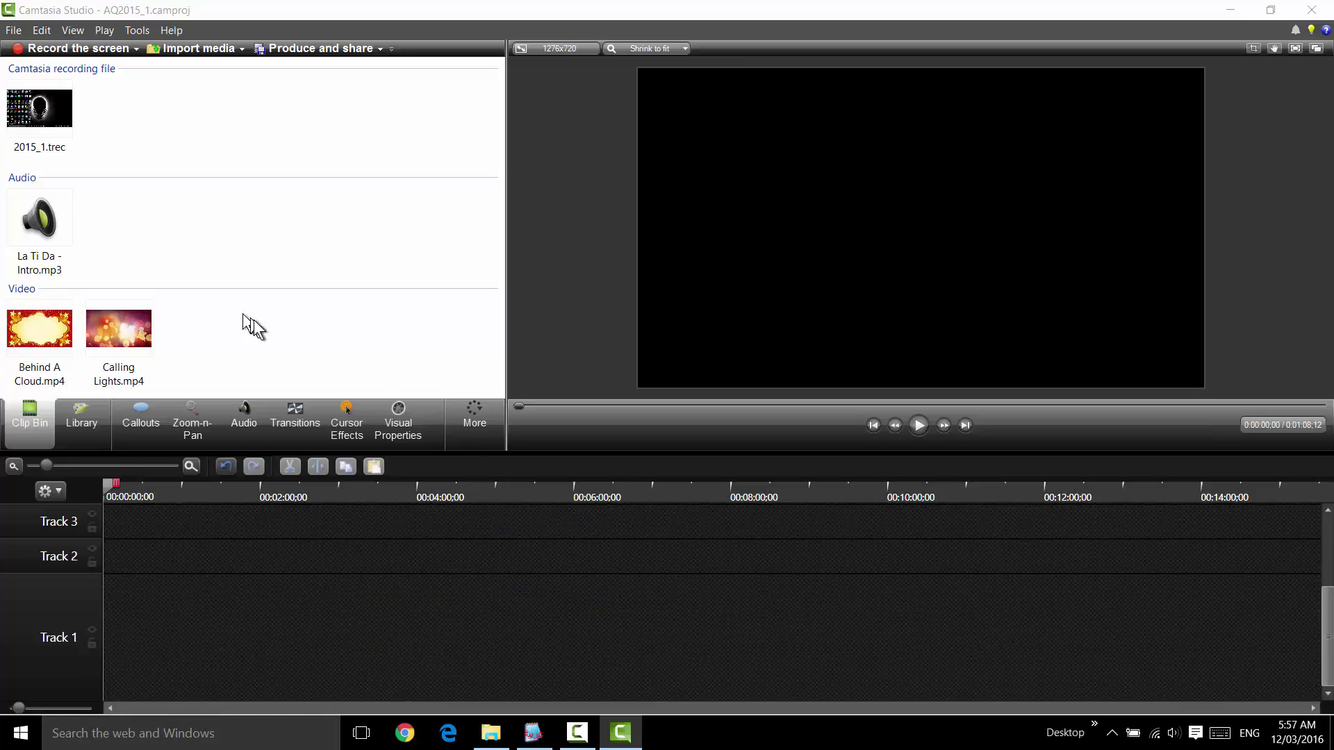
# - Save the project under the new name Test22222 in the AQ2015 folder
pyautogui.click(14, 31)
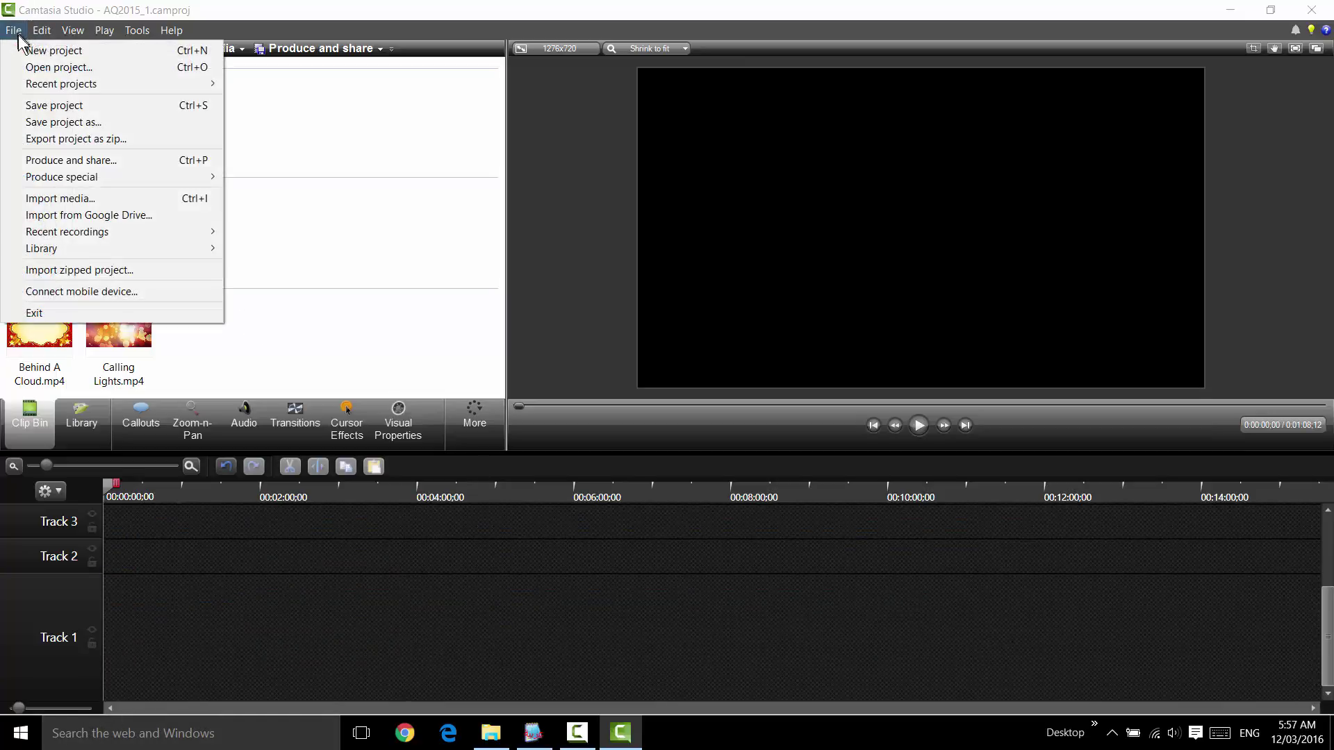
pyautogui.click(47, 124)
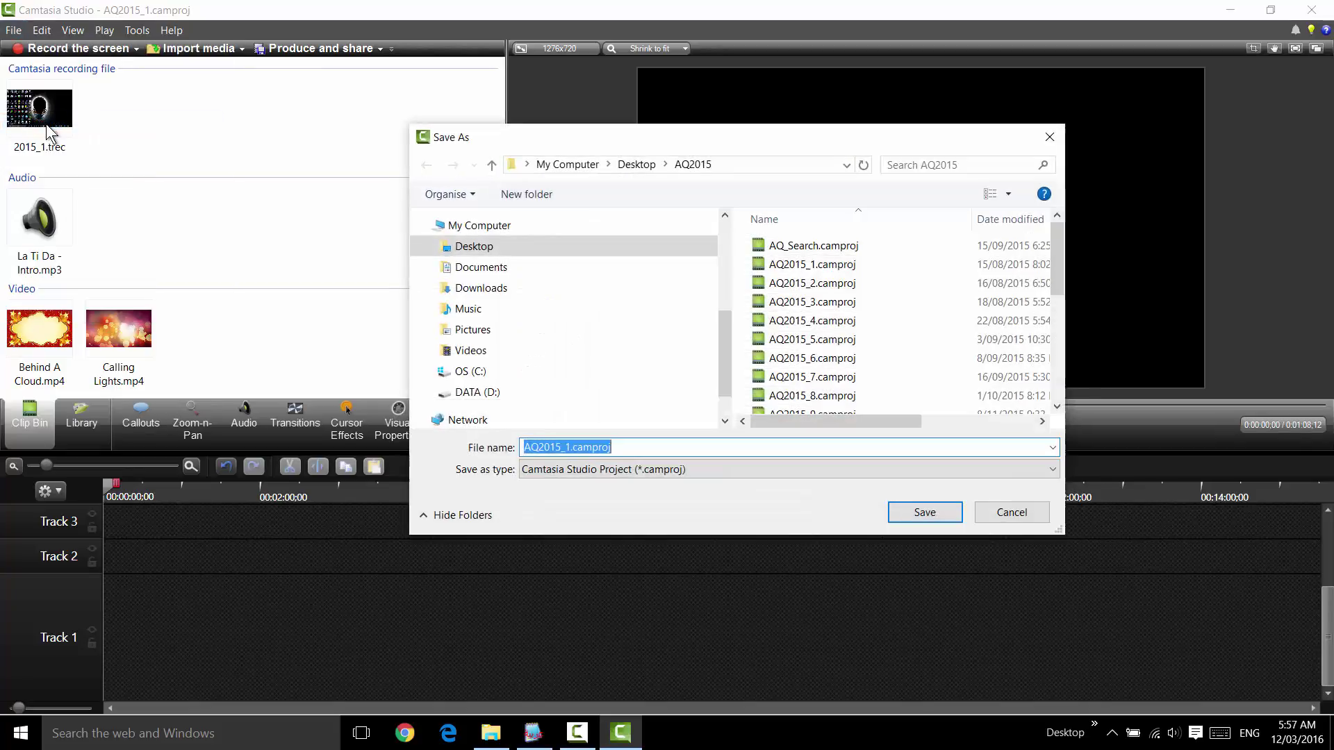
pyautogui.write('Test')
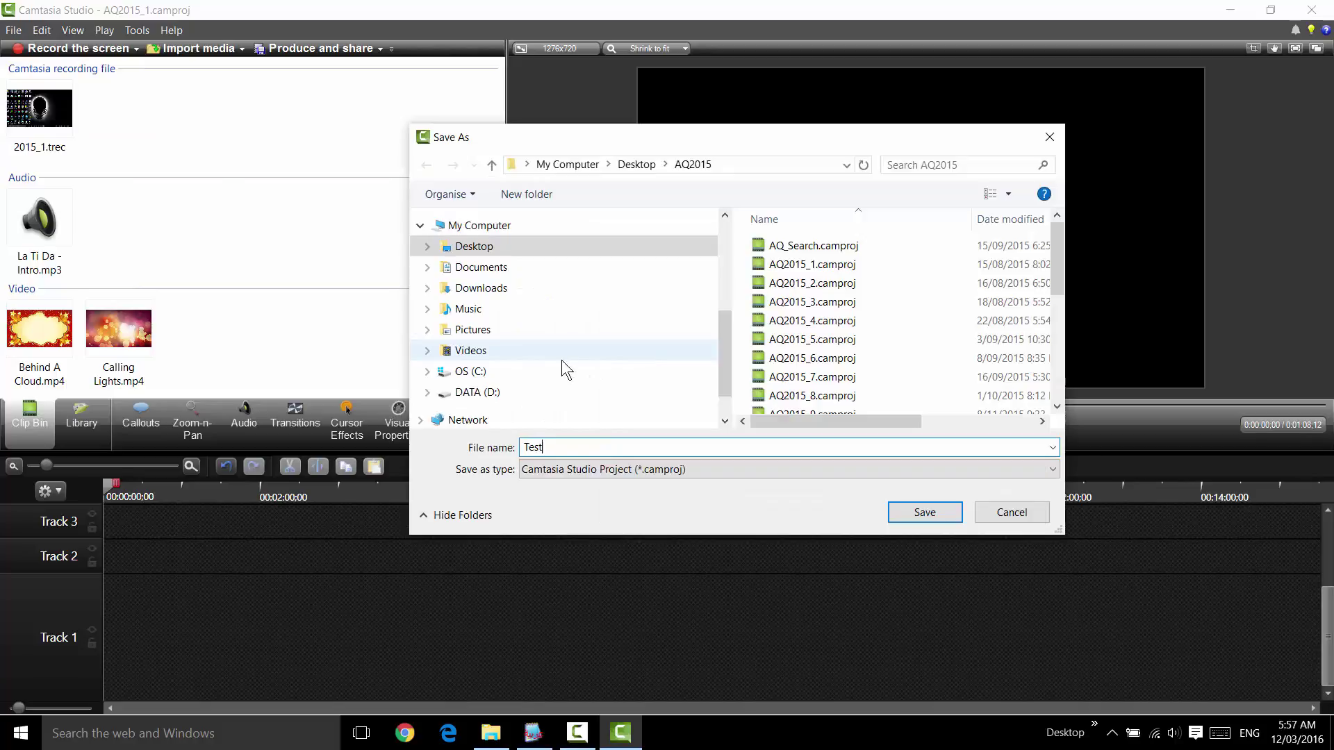
pyautogui.write('22222')
pyautogui.click(924, 513)
# - Add the 2015_1.trec recording to Track 1 and position it at the start of the timeline
pyautogui.click(36, 111)
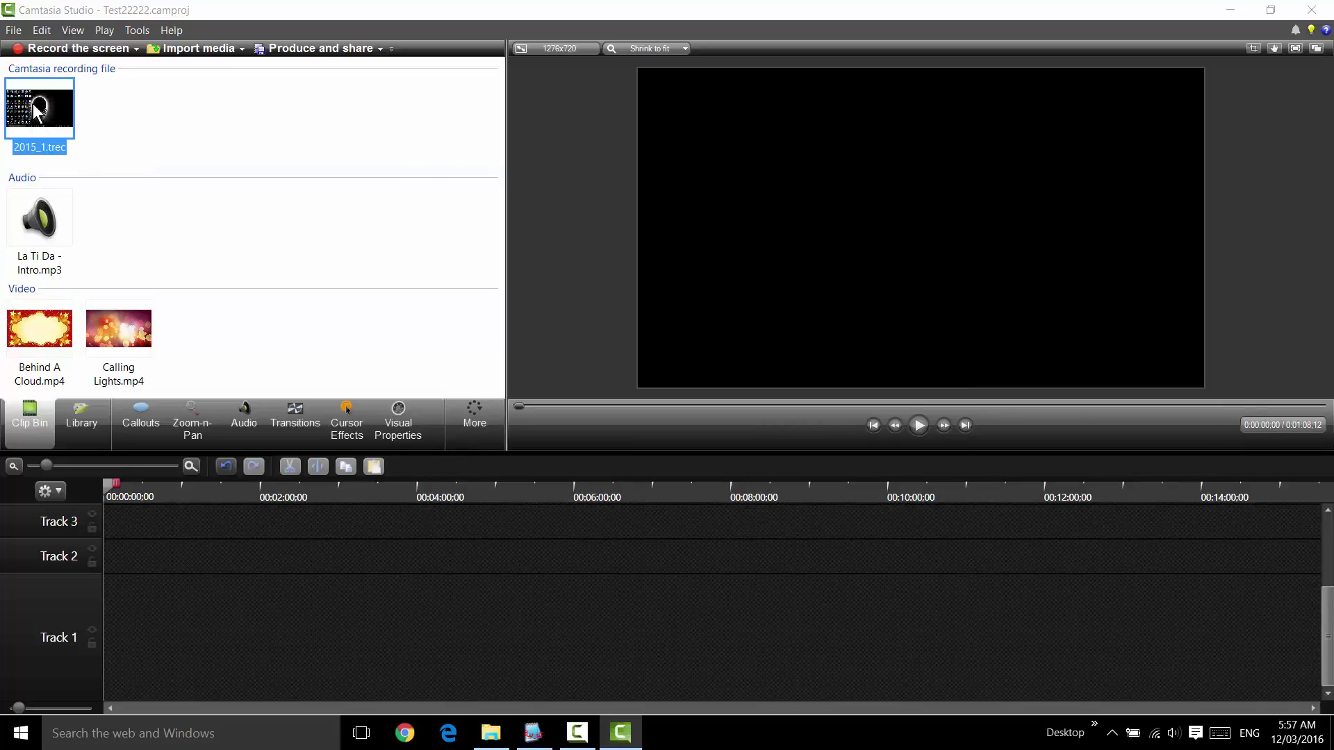
pyautogui.moveTo(50, 114); pyautogui.dragTo(62, 118)
pyautogui.moveTo(479, 532); pyautogui.dragTo(420, 638)
pyautogui.click(904, 648)
pyautogui.moveTo(792, 649)
pyautogui.mouseDown()
pyautogui.moveTo(660, 660)
pyautogui.moveTo(775, 660)
pyautogui.mouseUp()
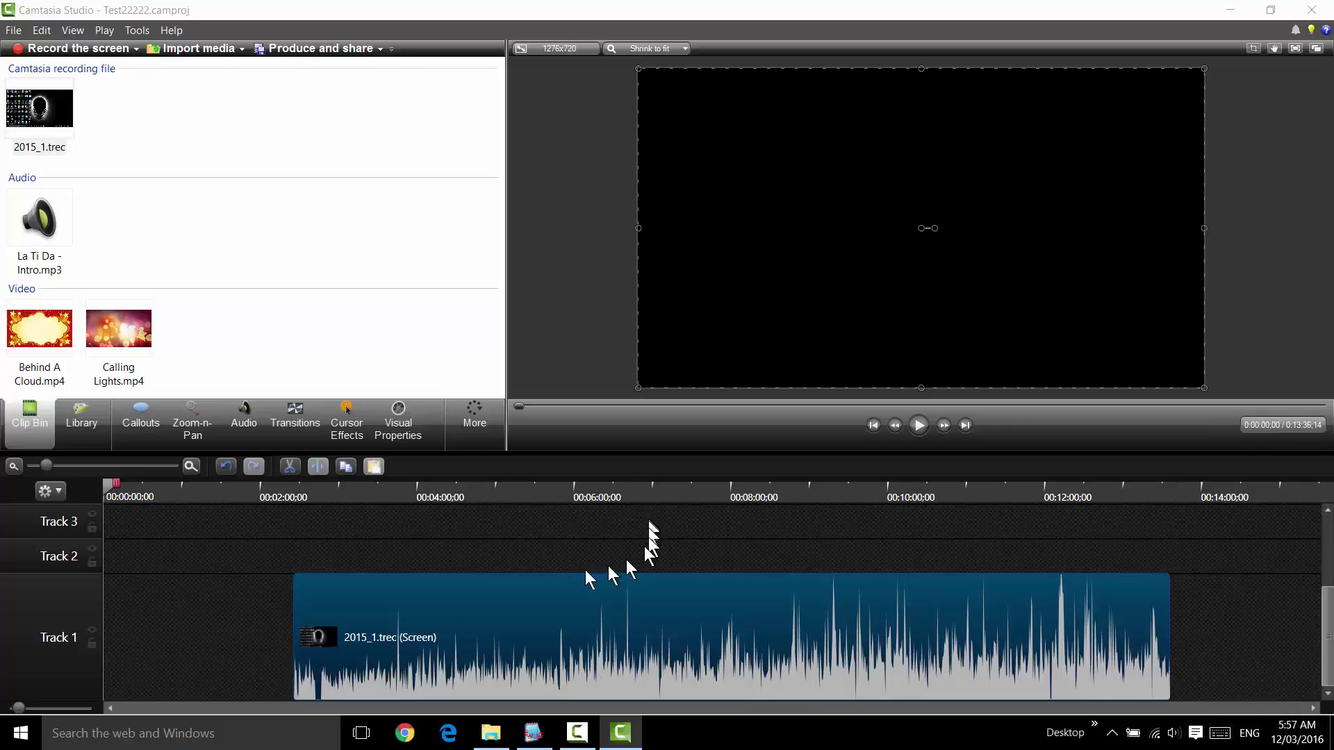
pyautogui.moveTo(572, 604); pyautogui.dragTo(383, 608)
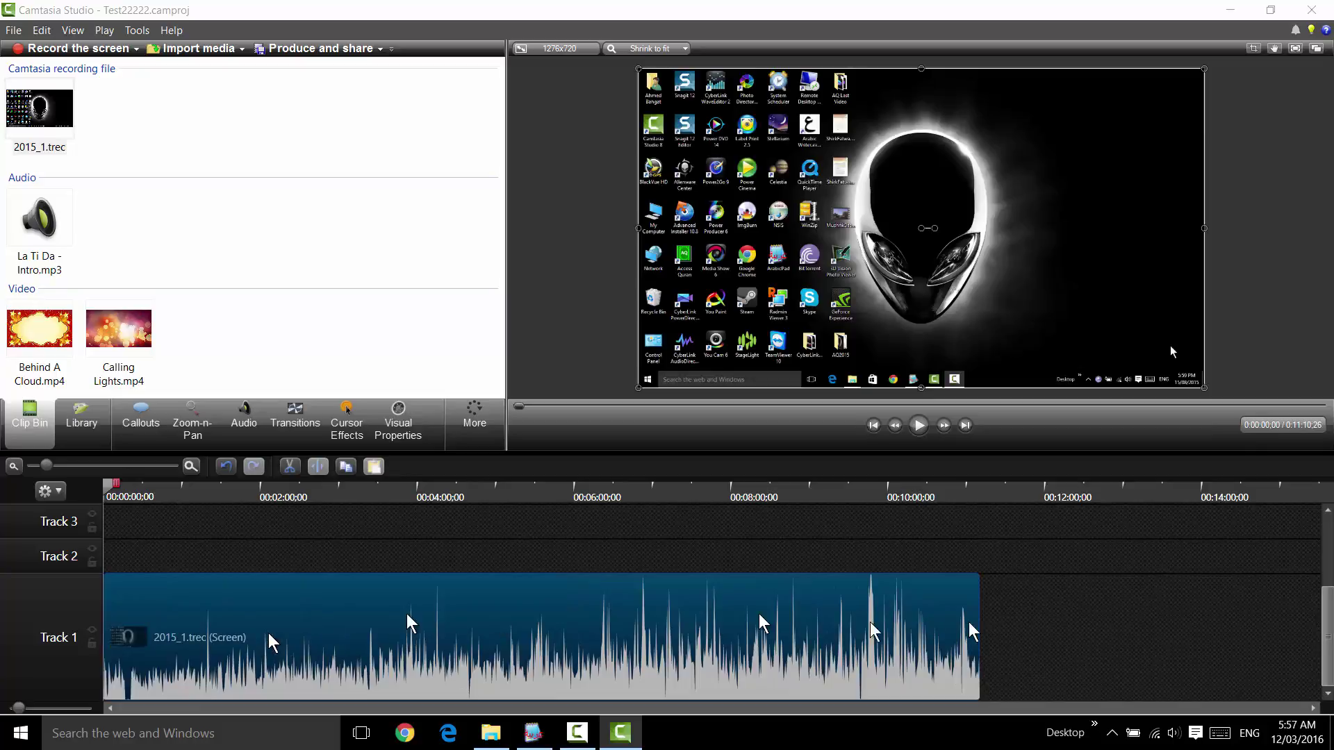
# - Move the 2015_1.trec clip away from the timeline start, examine its waveform magnified, and return the clip to the start
pyautogui.moveTo(668, 635); pyautogui.dragTo(903, 656)
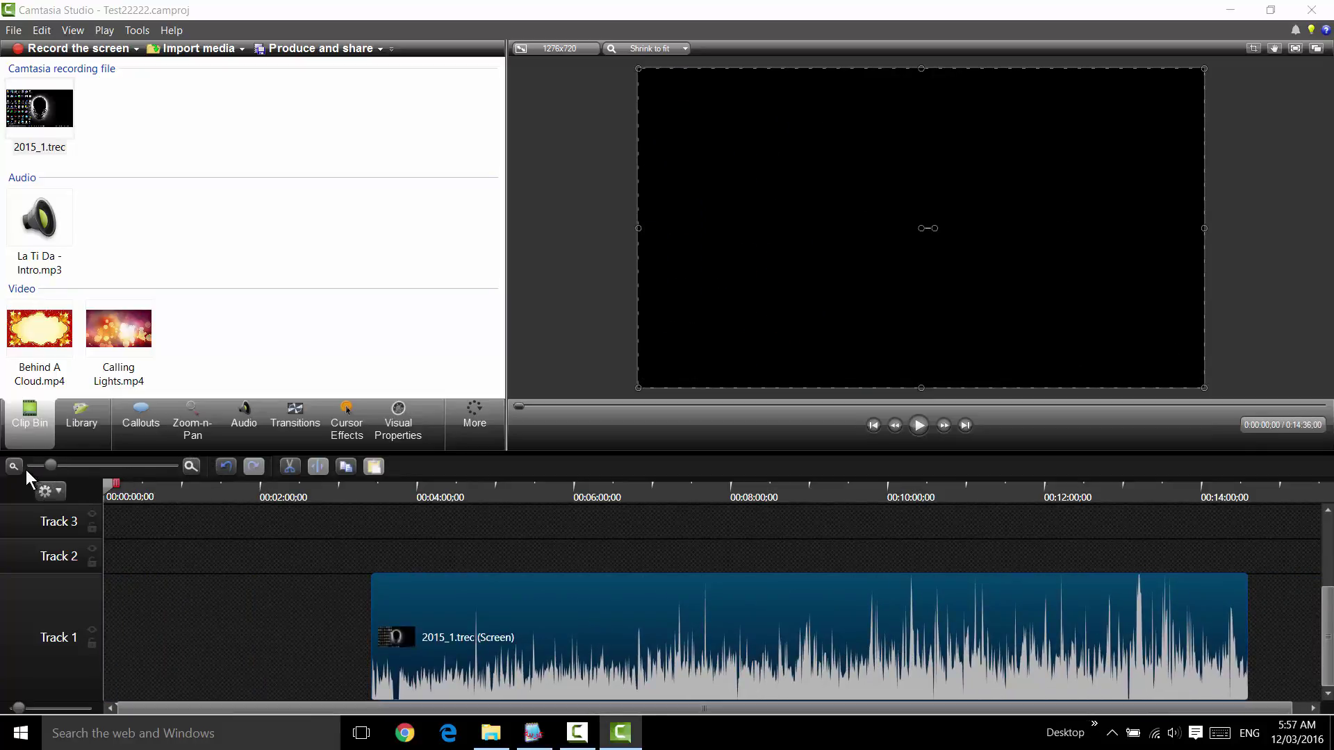
pyautogui.click(191, 467)
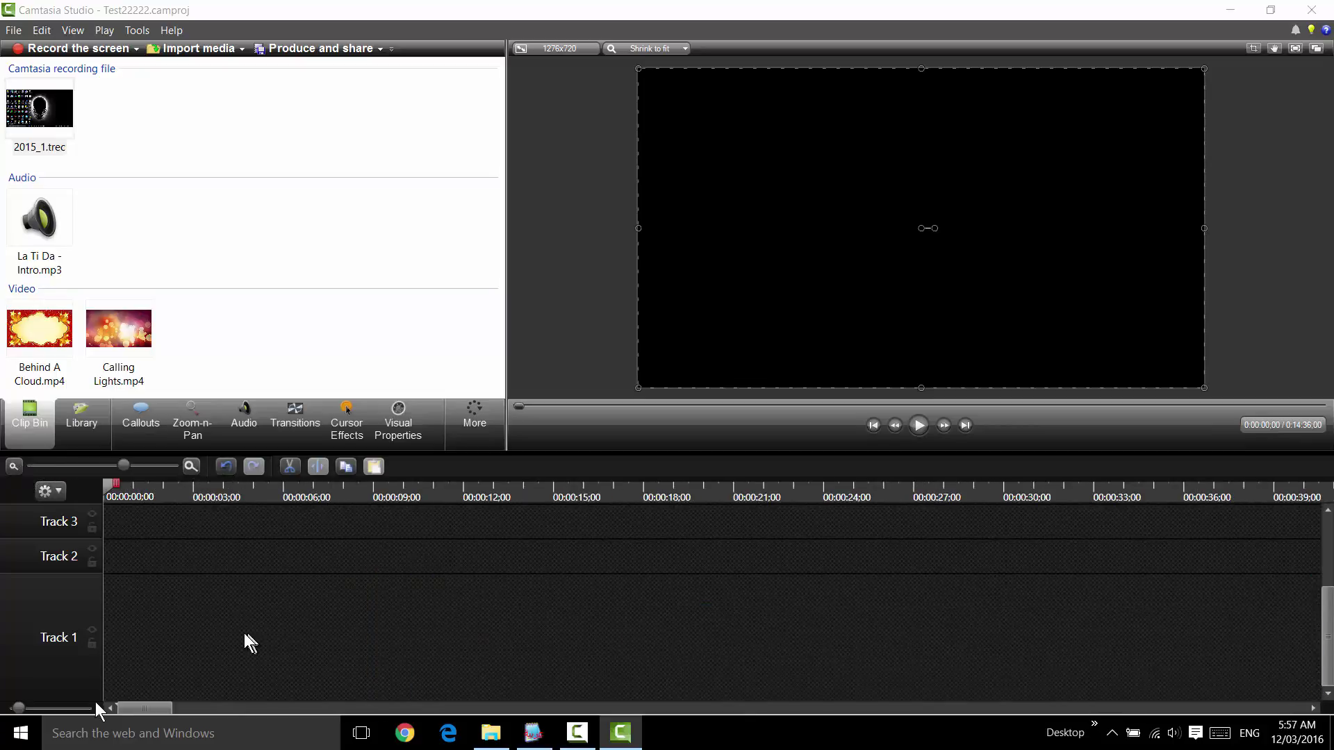
pyautogui.moveTo(142, 710); pyautogui.dragTo(508, 710)
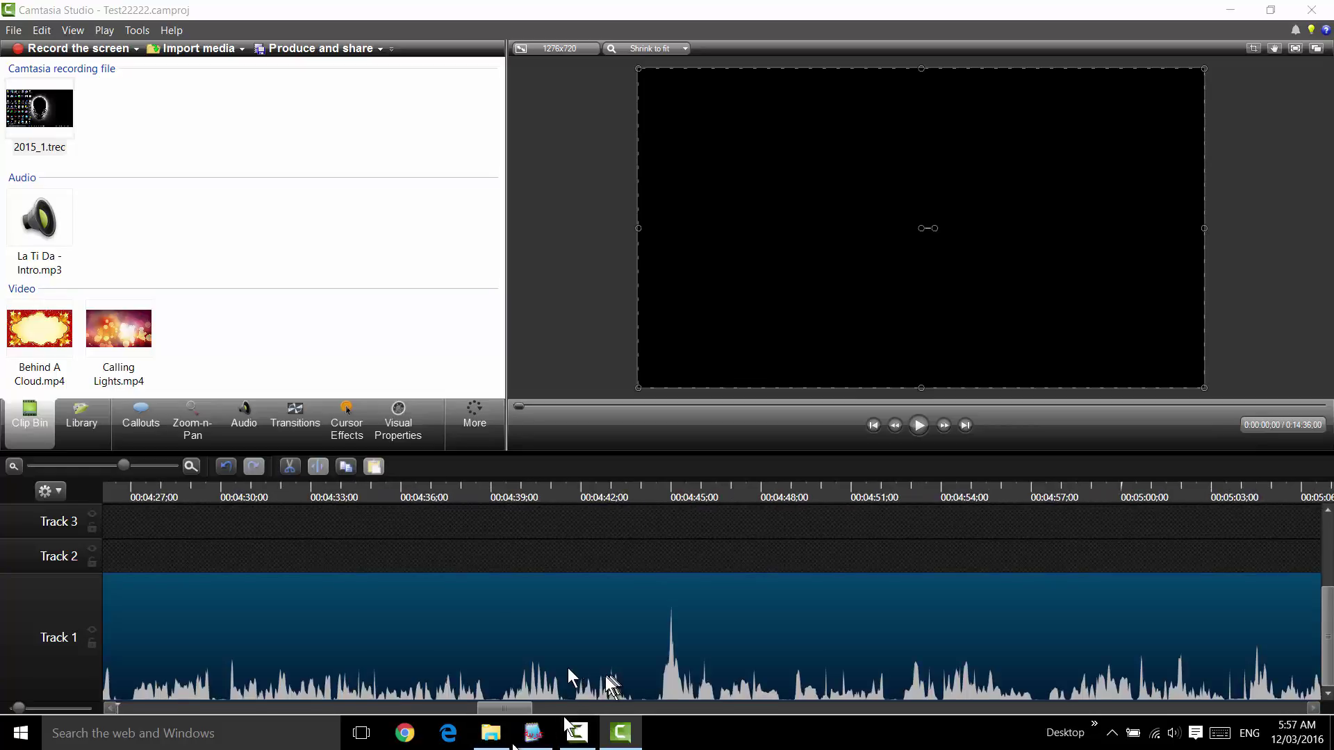
pyautogui.click(12, 466)
pyautogui.click(13, 466)
pyautogui.moveTo(716, 625); pyautogui.dragTo(52, 688)
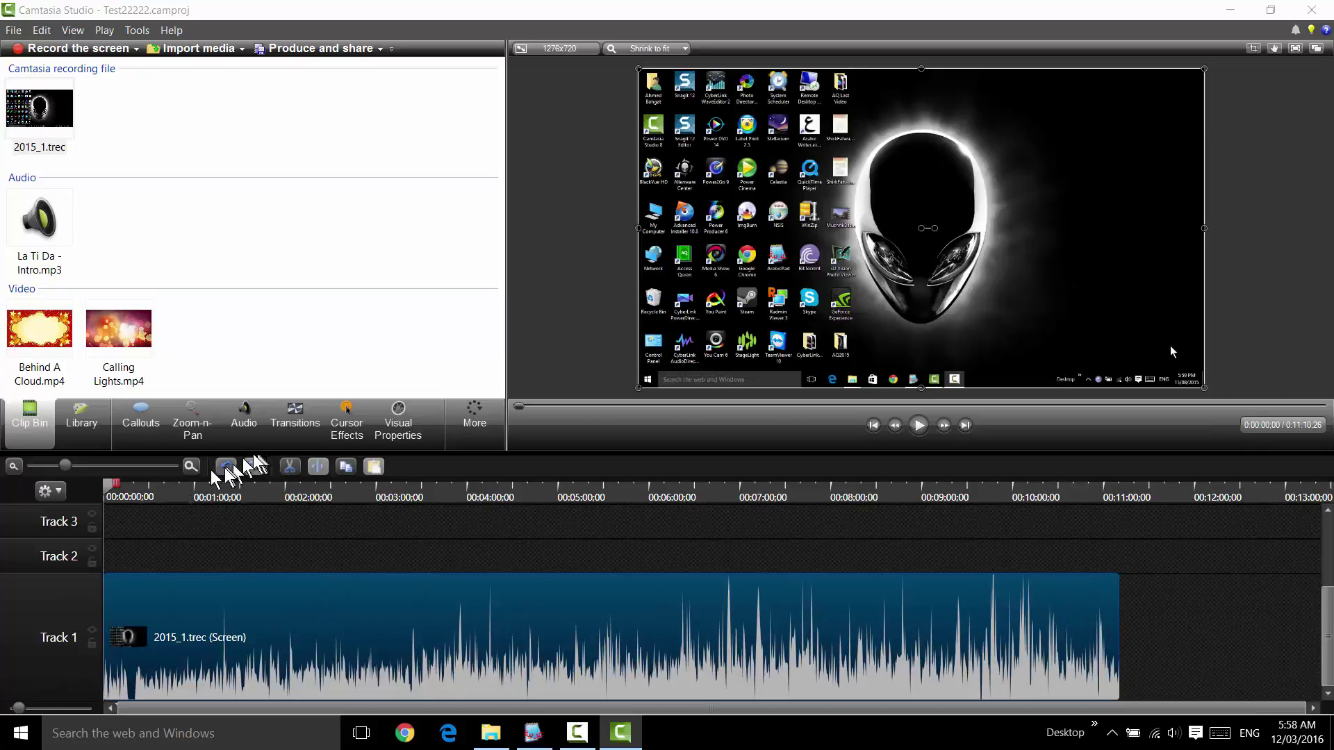
# - Play the first 11 seconds or so of the recording with the timeline magnified and pause playback
pyautogui.click(191, 466)
pyautogui.click(191, 467)
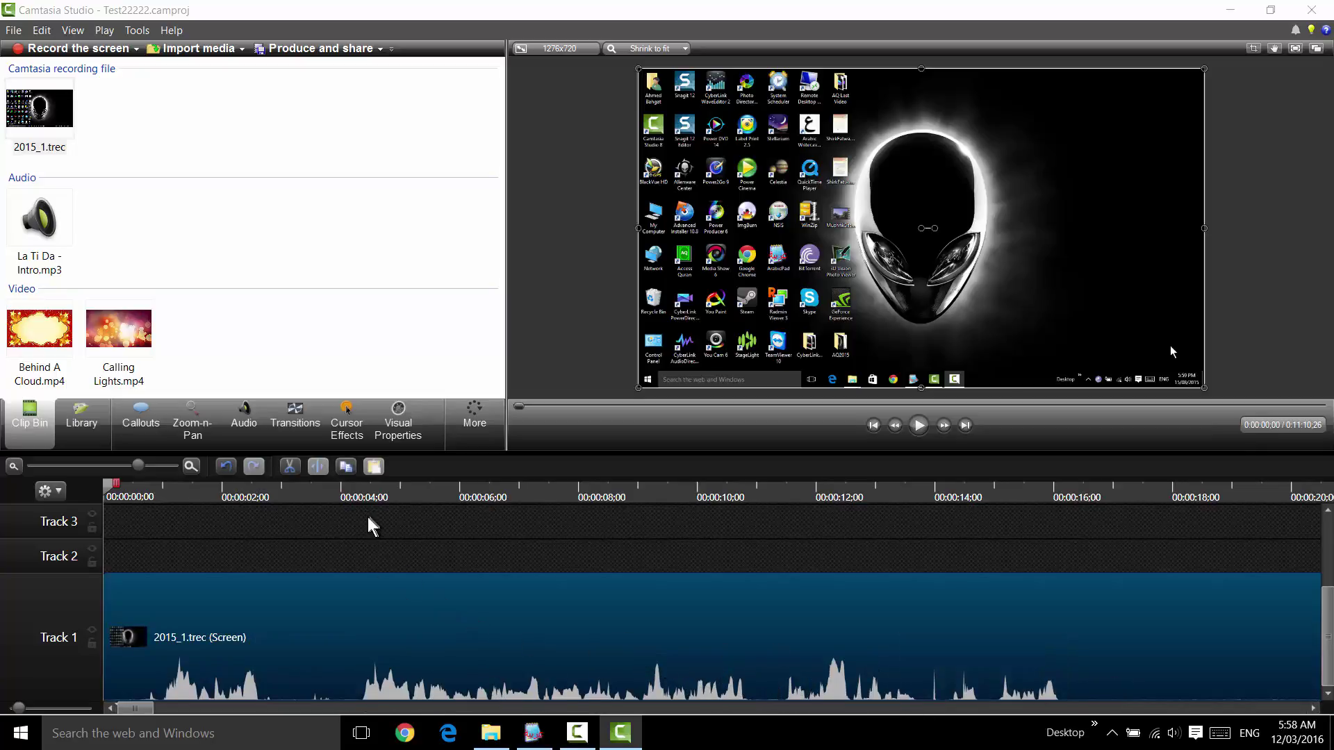
pyautogui.click(919, 426)
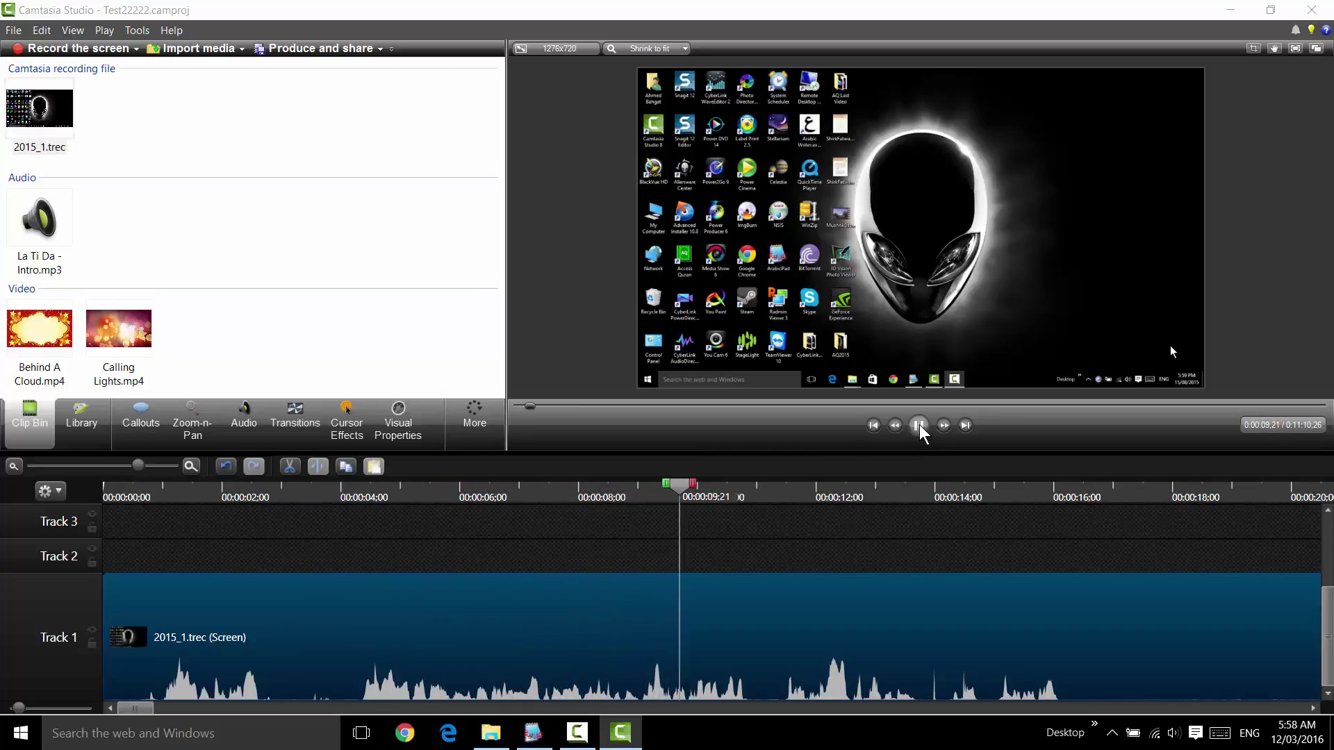
pyautogui.click(921, 429)
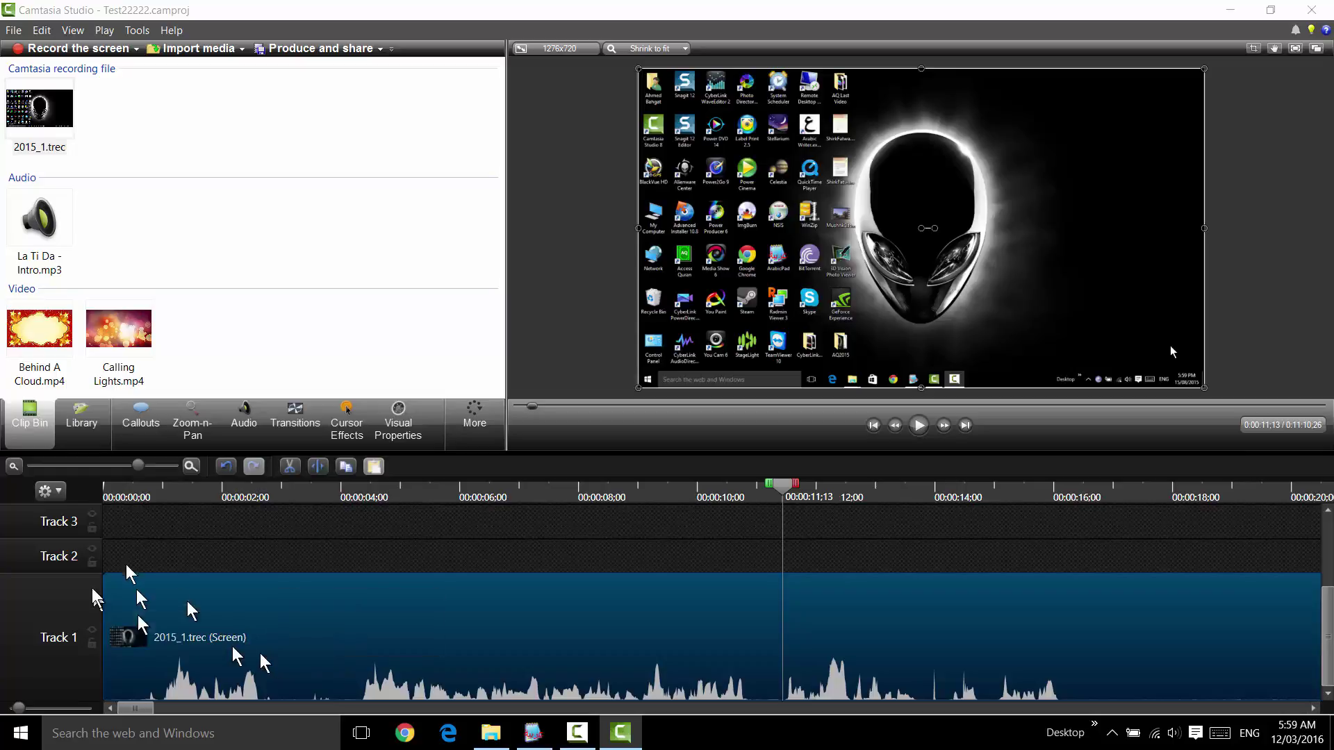
# - Shift the 2015_1.trec clip along Track 1 so that it starts at about 2:17
pyautogui.click(13, 467)
pyautogui.click(13, 467)
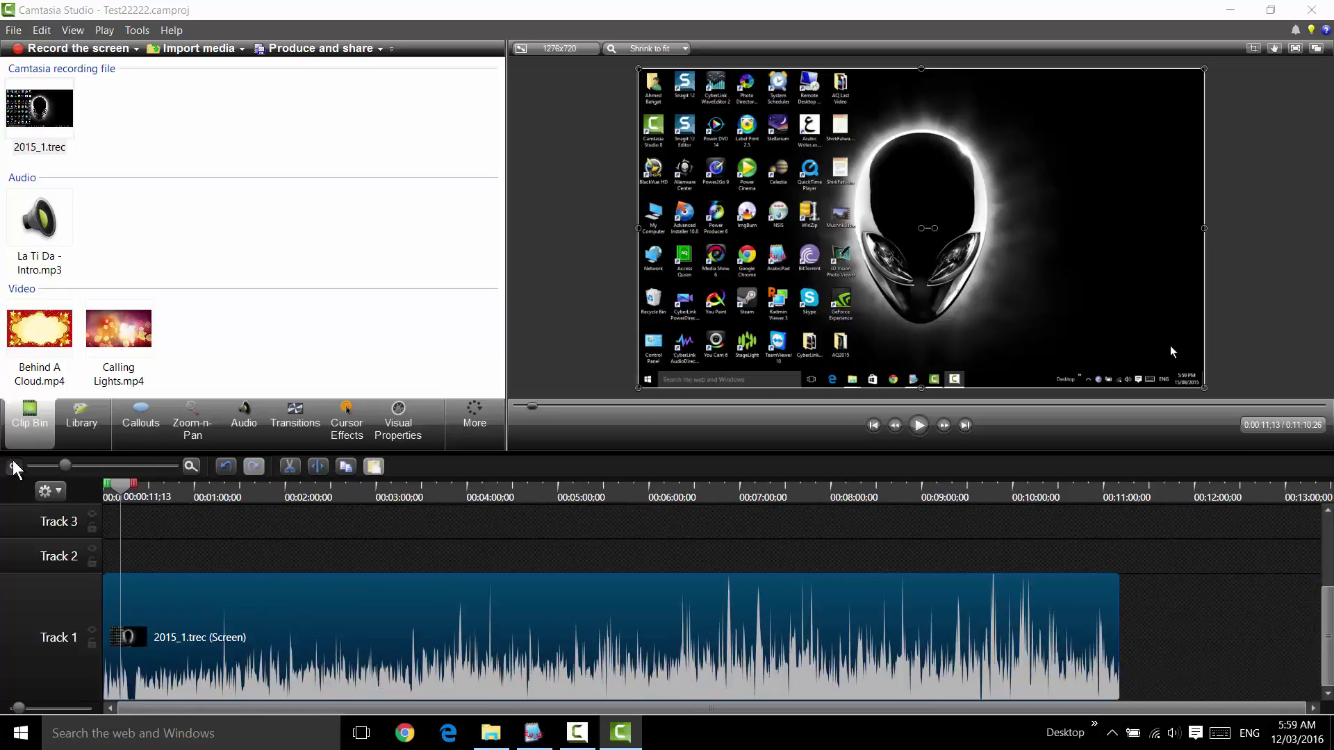
pyautogui.moveTo(368, 646); pyautogui.dragTo(539, 662)
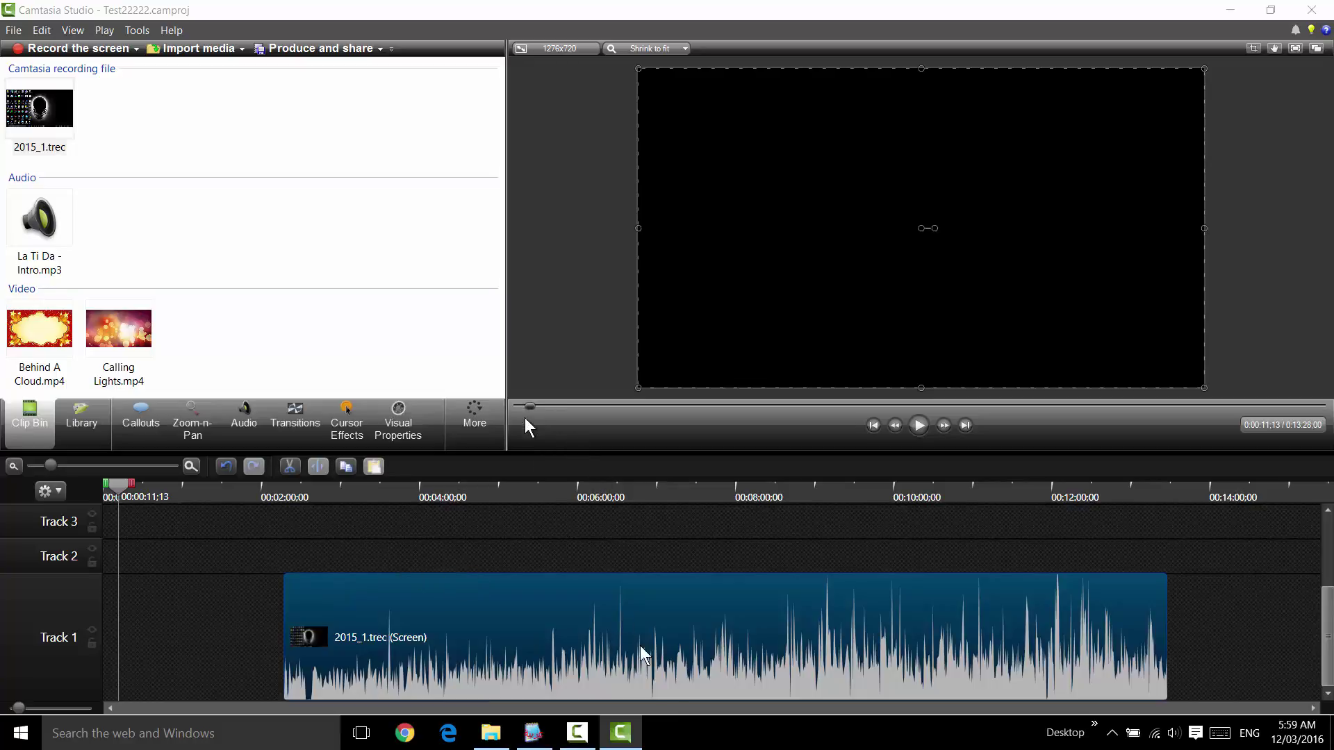
# - Preview the recording at several points along the timeline, from about 3:50 to 13:05, to examine its frames
pyautogui.click(474, 491)
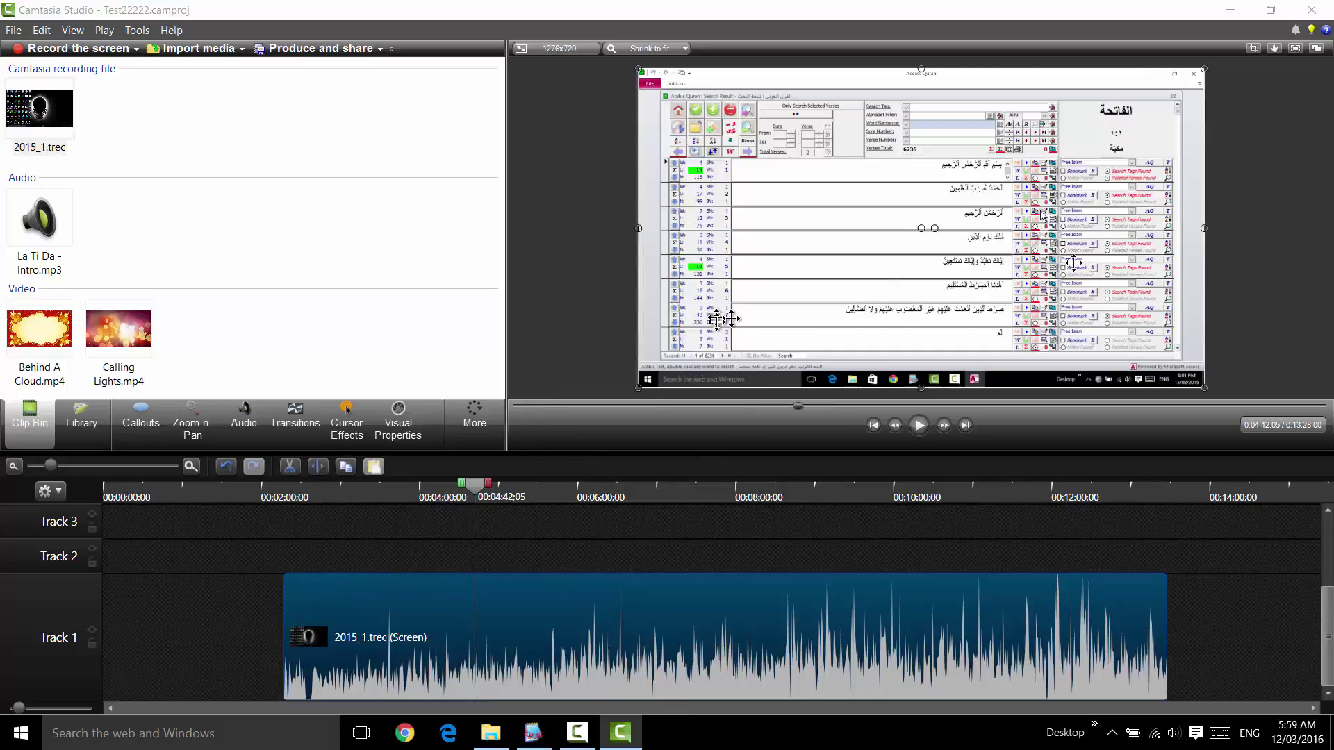
pyautogui.click(661, 499)
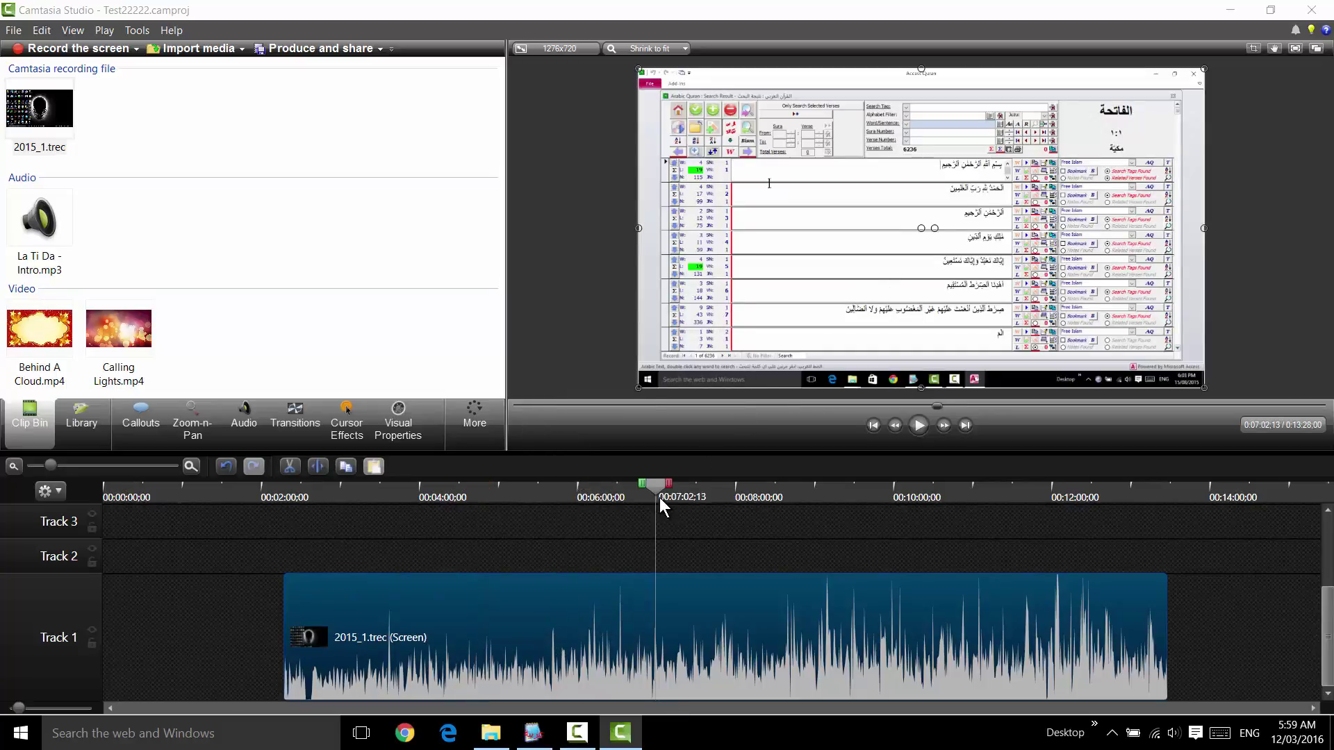
pyautogui.click(814, 497)
pyautogui.click(1035, 498)
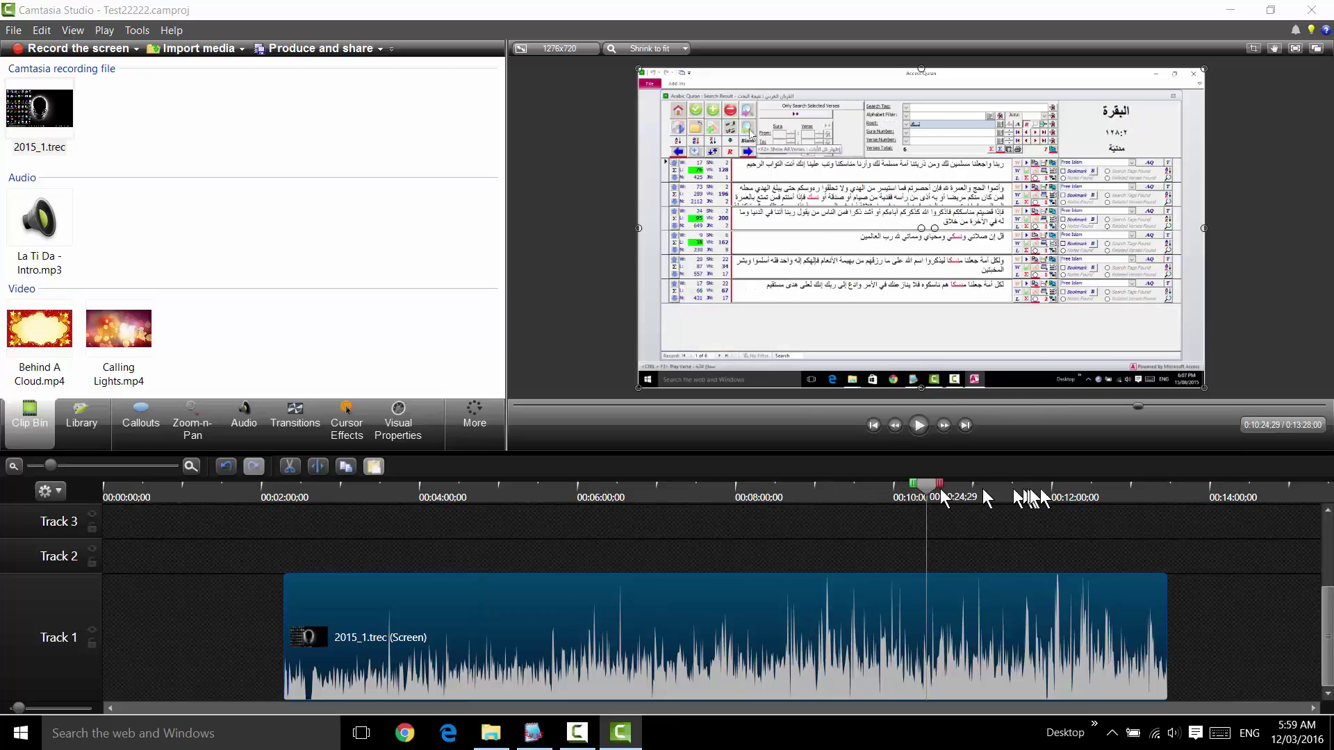
pyautogui.click(326, 495)
pyautogui.click(405, 495)
pyautogui.click(629, 515)
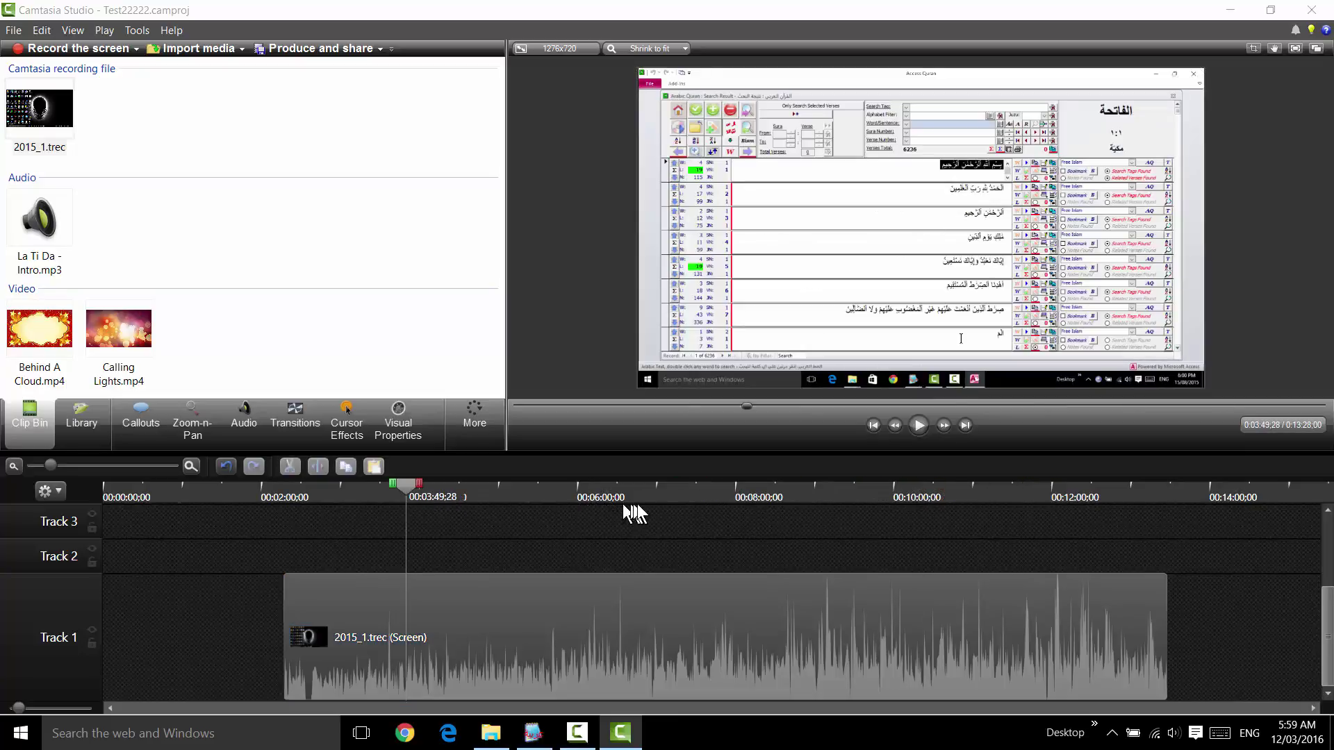
pyautogui.click(641, 491)
pyautogui.click(849, 493)
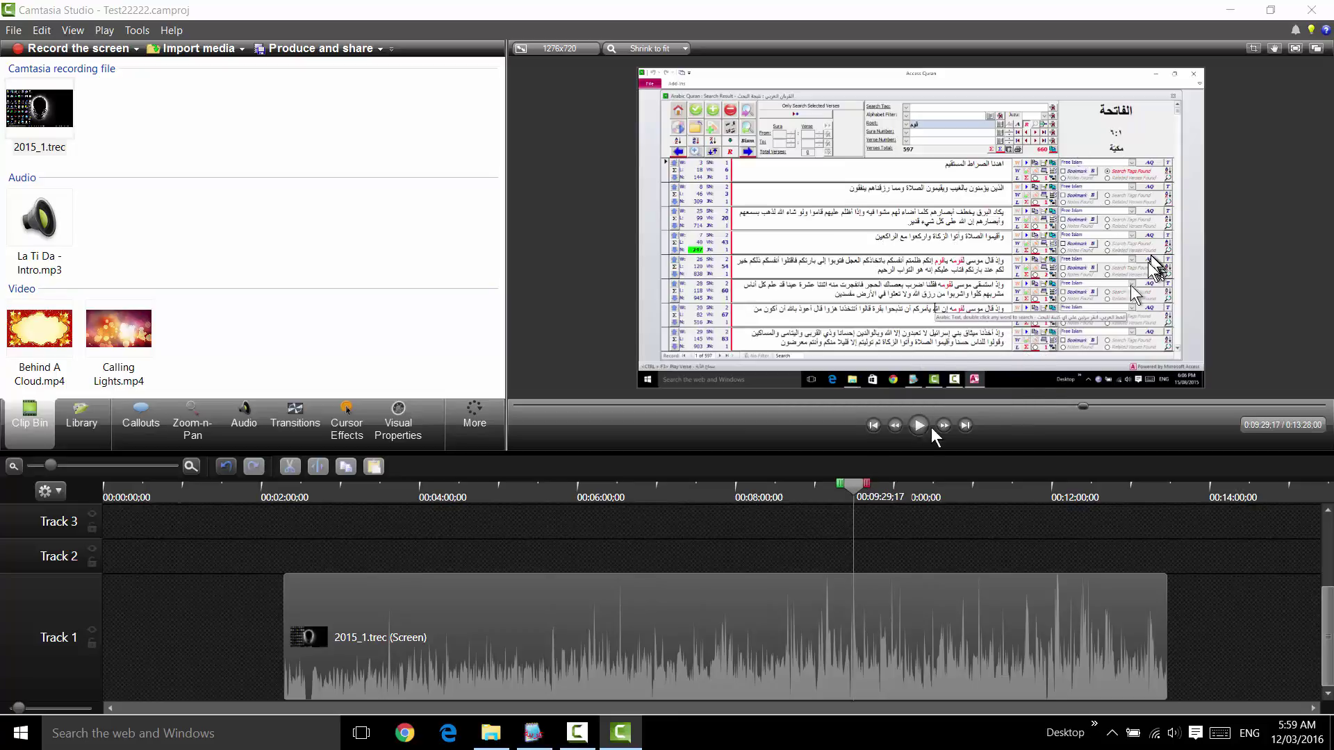
pyautogui.click(1027, 491)
pyautogui.click(1138, 494)
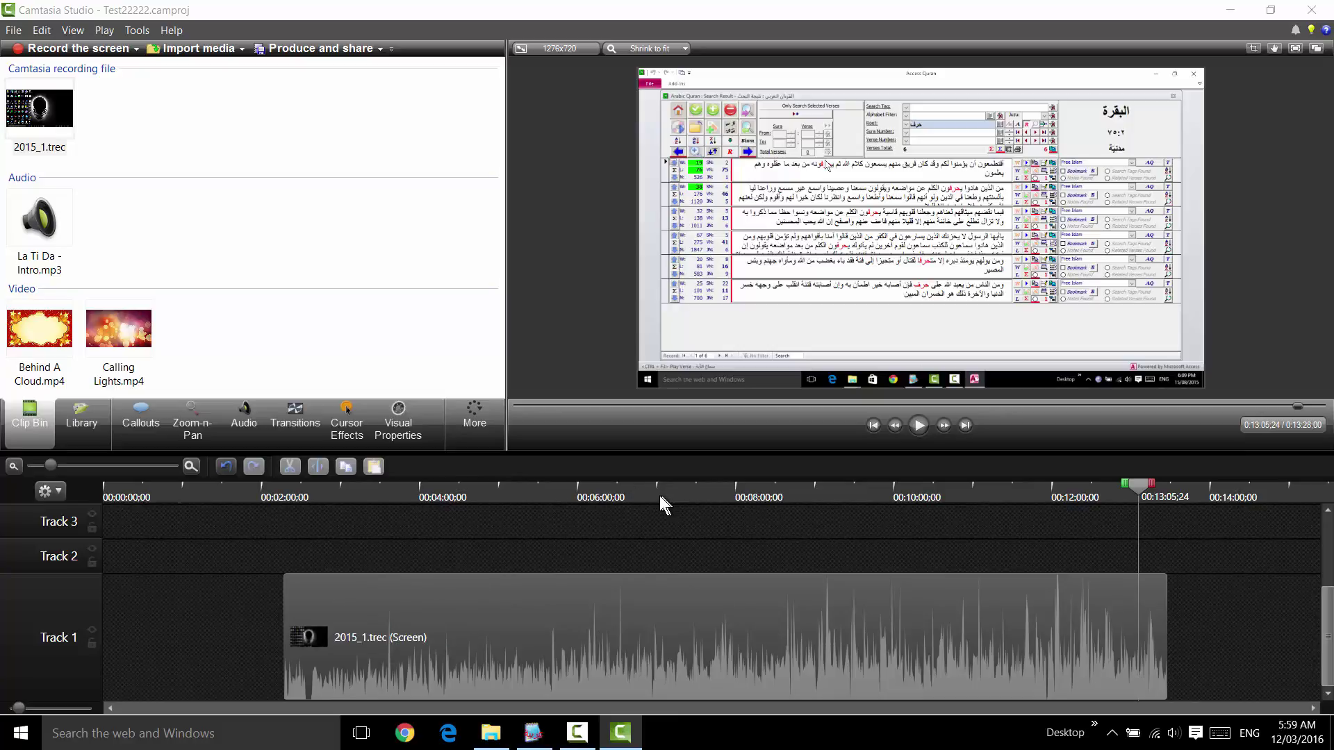
# - Place the playhead at 0:05:12;06 and move the 2015_1.trec clip slightly earlier on Track 1, starting at about 2:11
pyautogui.click(515, 494)
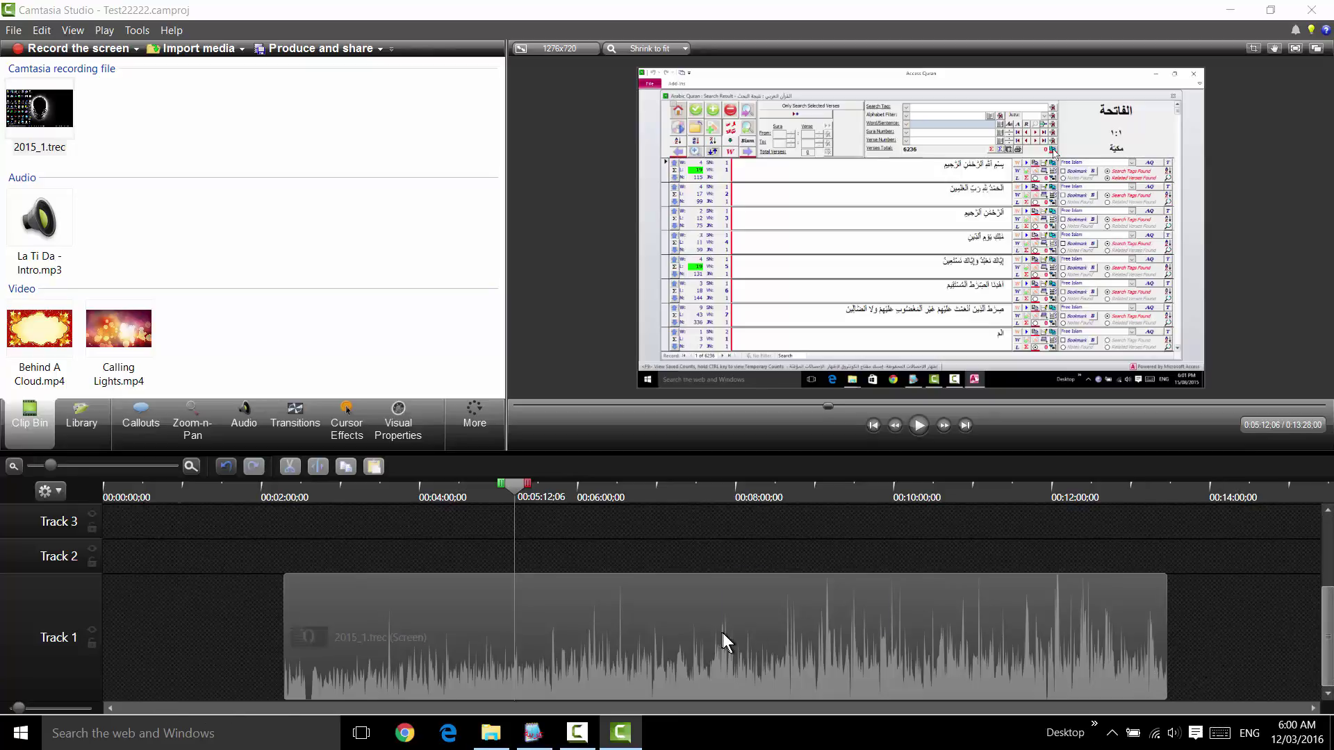
pyautogui.moveTo(357, 637)
pyautogui.mouseDown()
pyautogui.moveTo(487, 657)
pyautogui.moveTo(351, 653)
pyautogui.mouseUp()
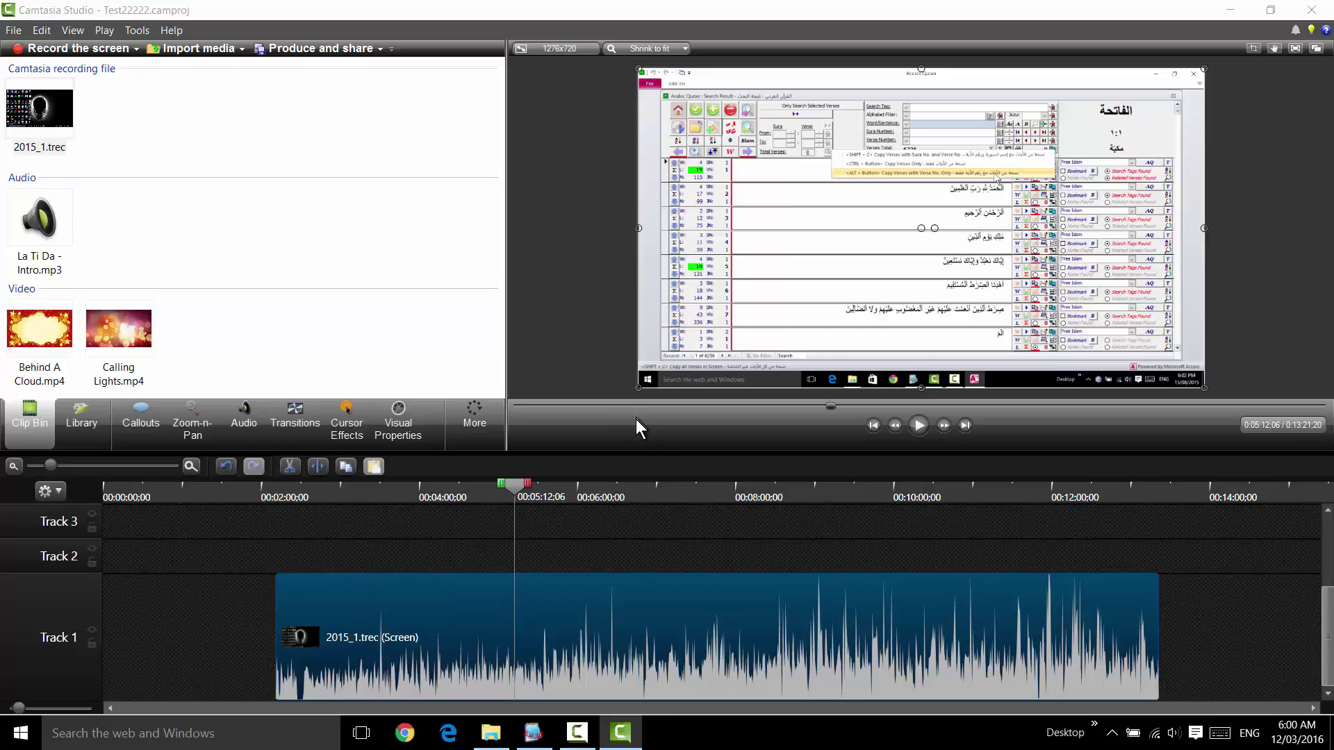
# - Shift the 2015_1.trec clip later on Track 1 so that it starts at about 3:56
pyautogui.moveTo(833, 580)
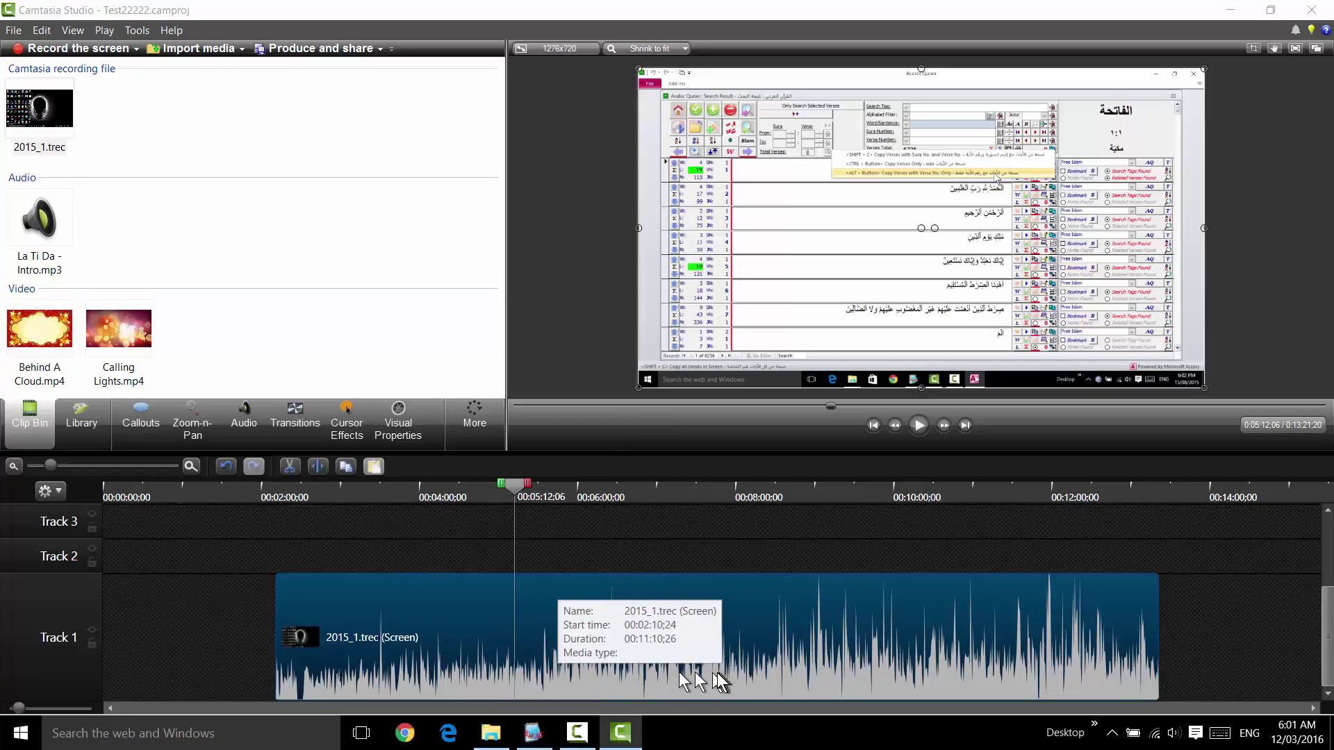
pyautogui.moveTo(284, 646); pyautogui.dragTo(384, 669)
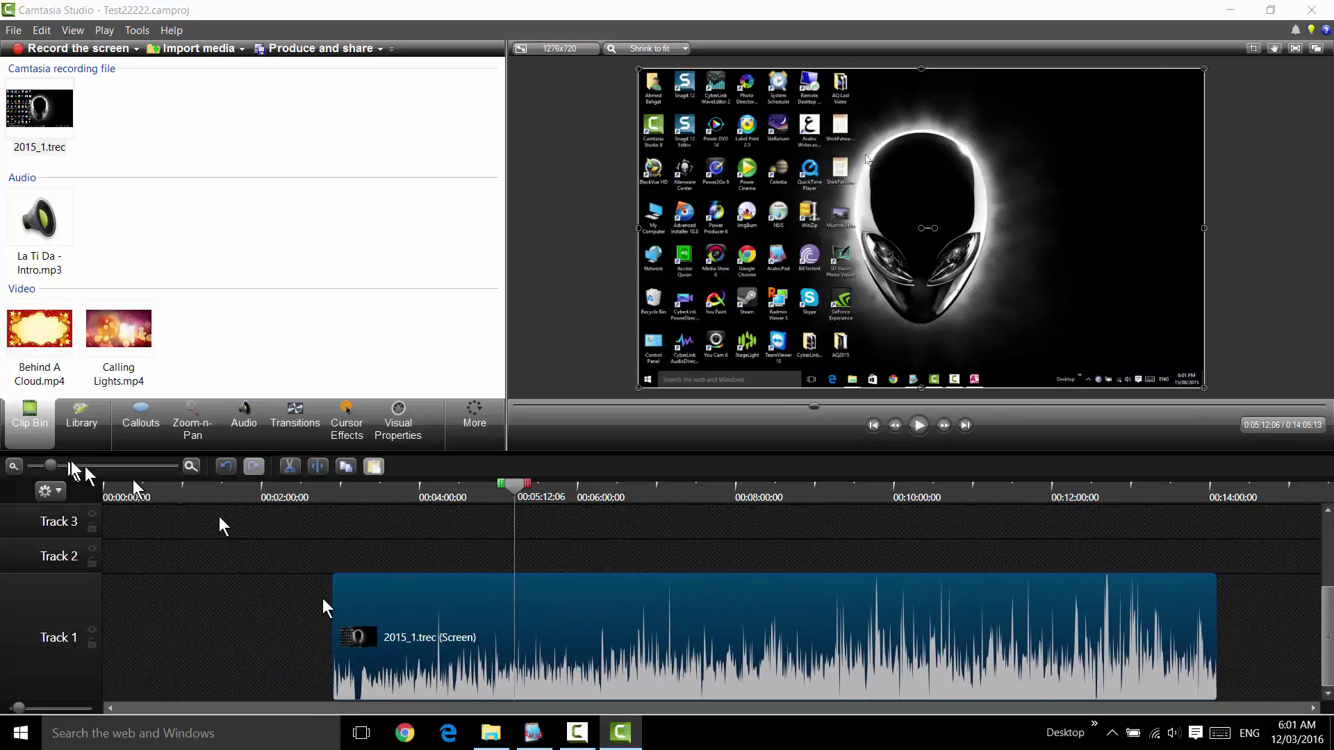
pyautogui.click(14, 466)
pyautogui.click(192, 466)
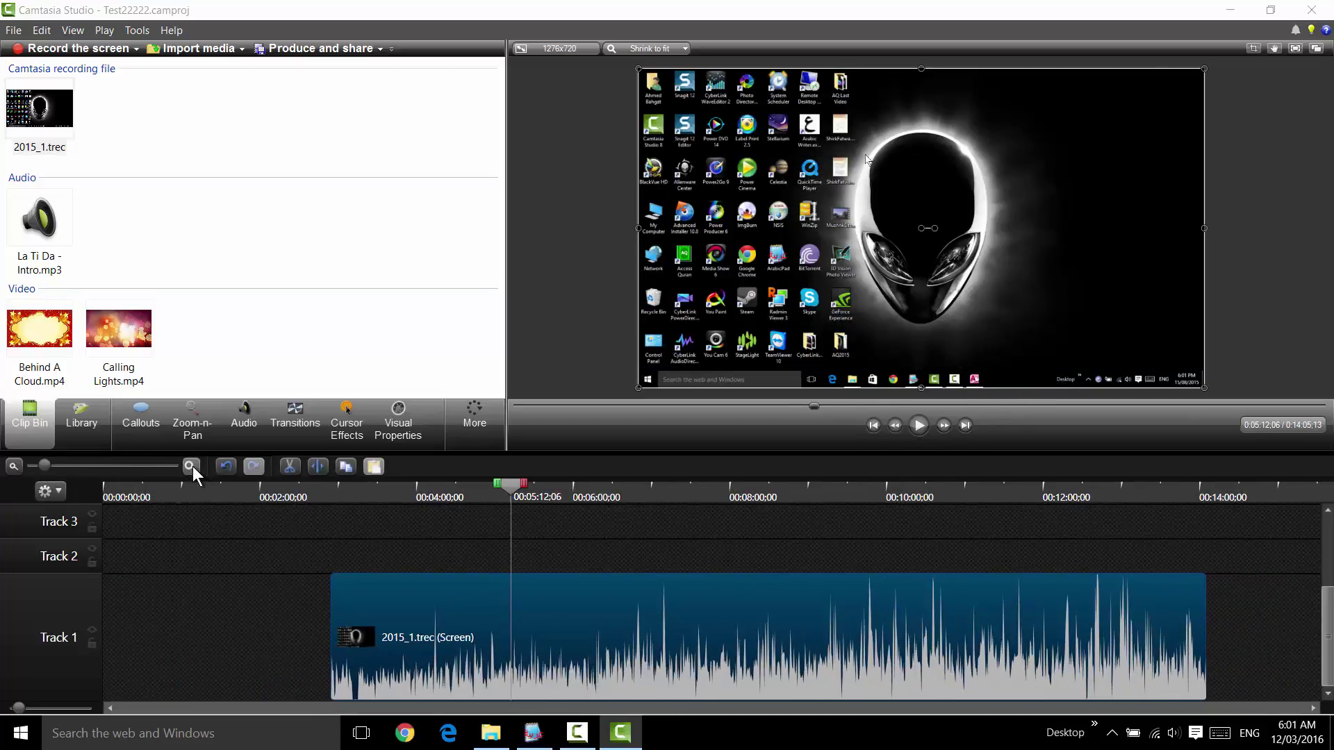
pyautogui.click(191, 466)
pyautogui.click(14, 466)
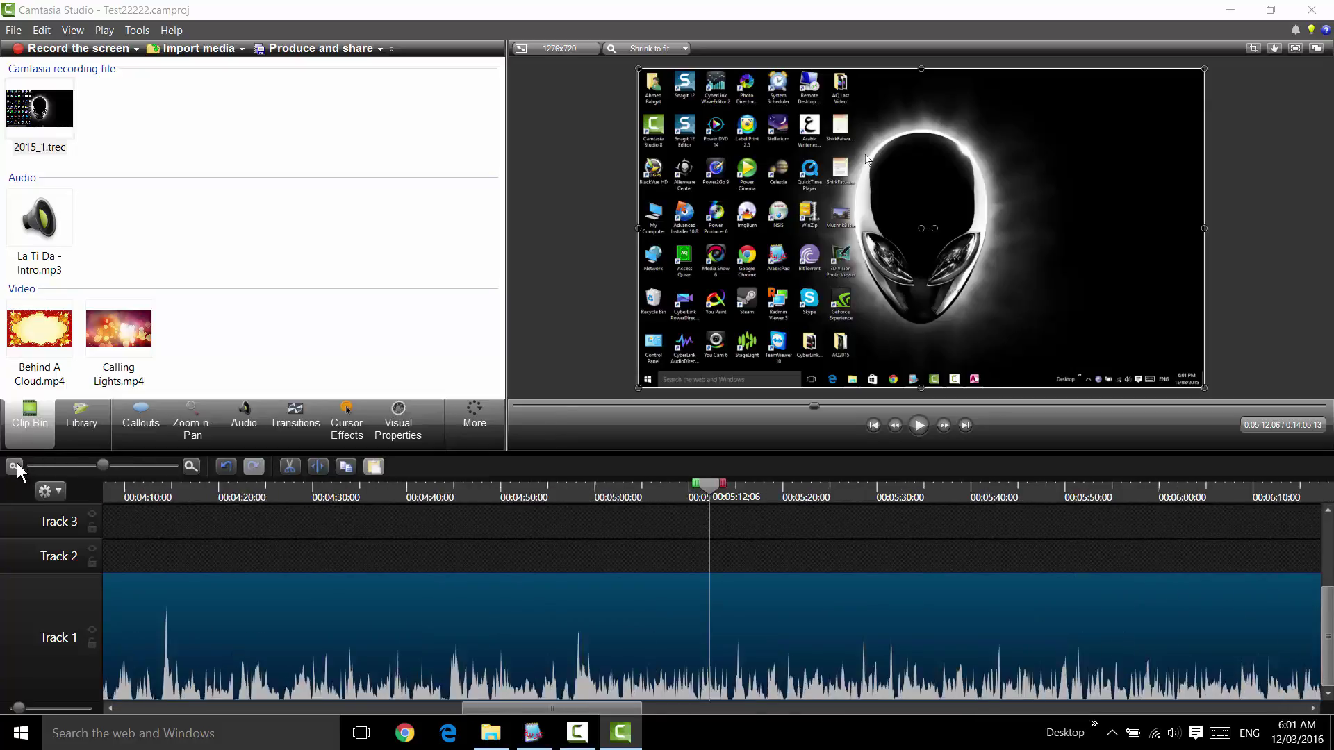
pyautogui.click(13, 466)
pyautogui.click(14, 466)
pyautogui.moveTo(648, 665); pyautogui.dragTo(698, 691)
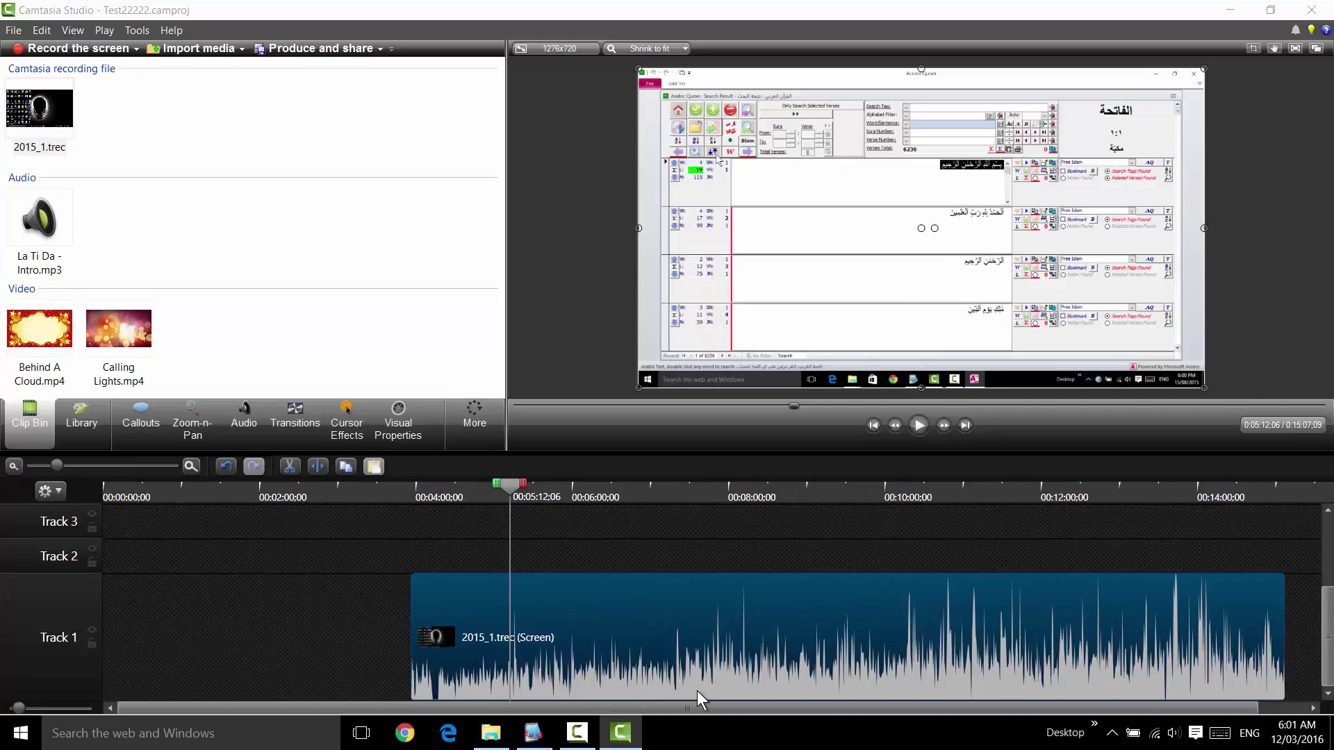
# - Browse the Library's Theme - Behind a Cloud folder, previewing Animated Title, Basic Title, Callout - Arrow 1 and Callout - Curvy Rectangle
pyautogui.click(82, 424)
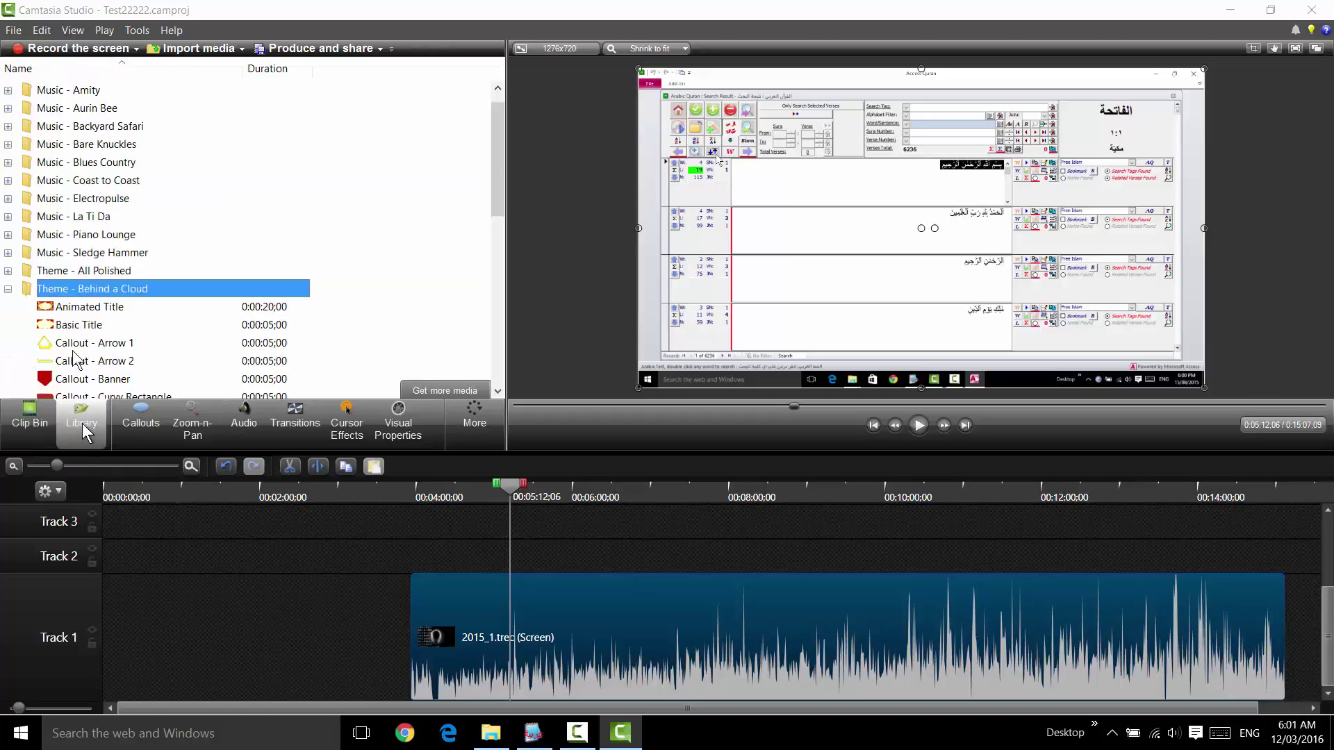
pyautogui.click(8, 289)
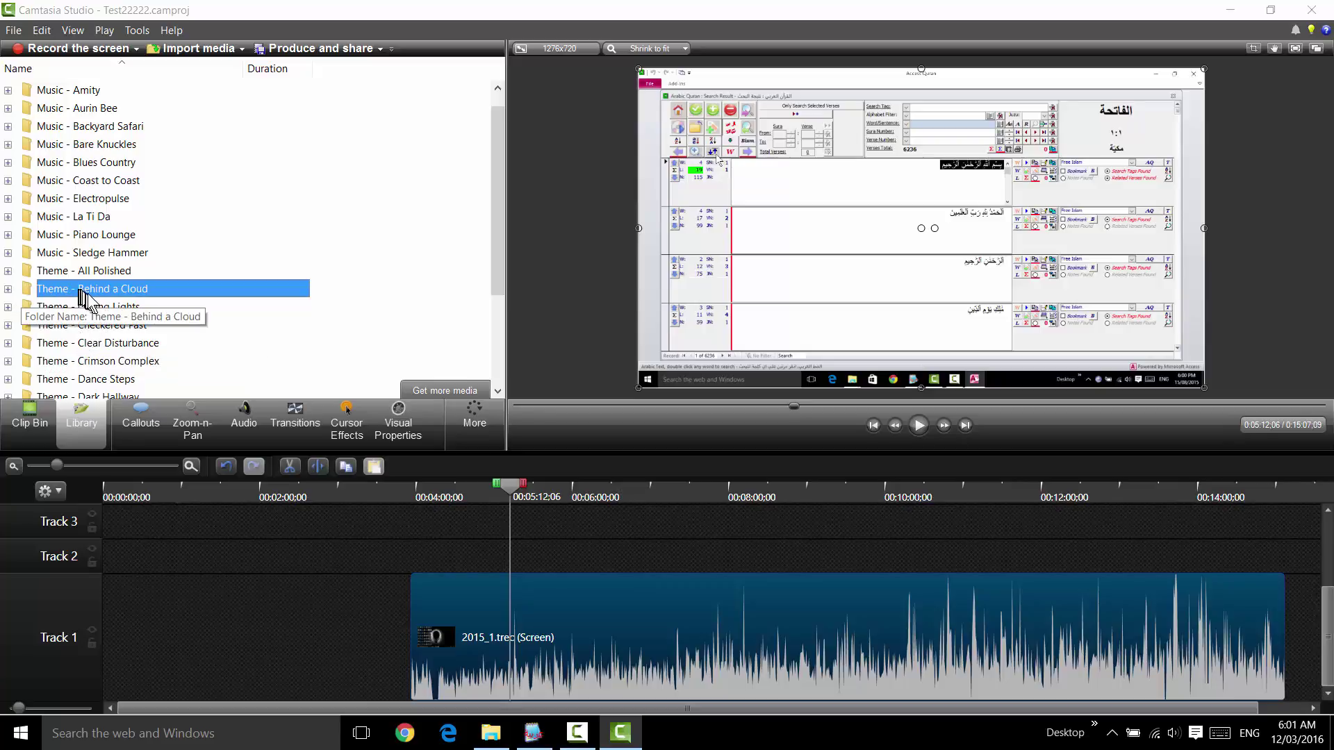
pyautogui.doubleClick(25, 289)
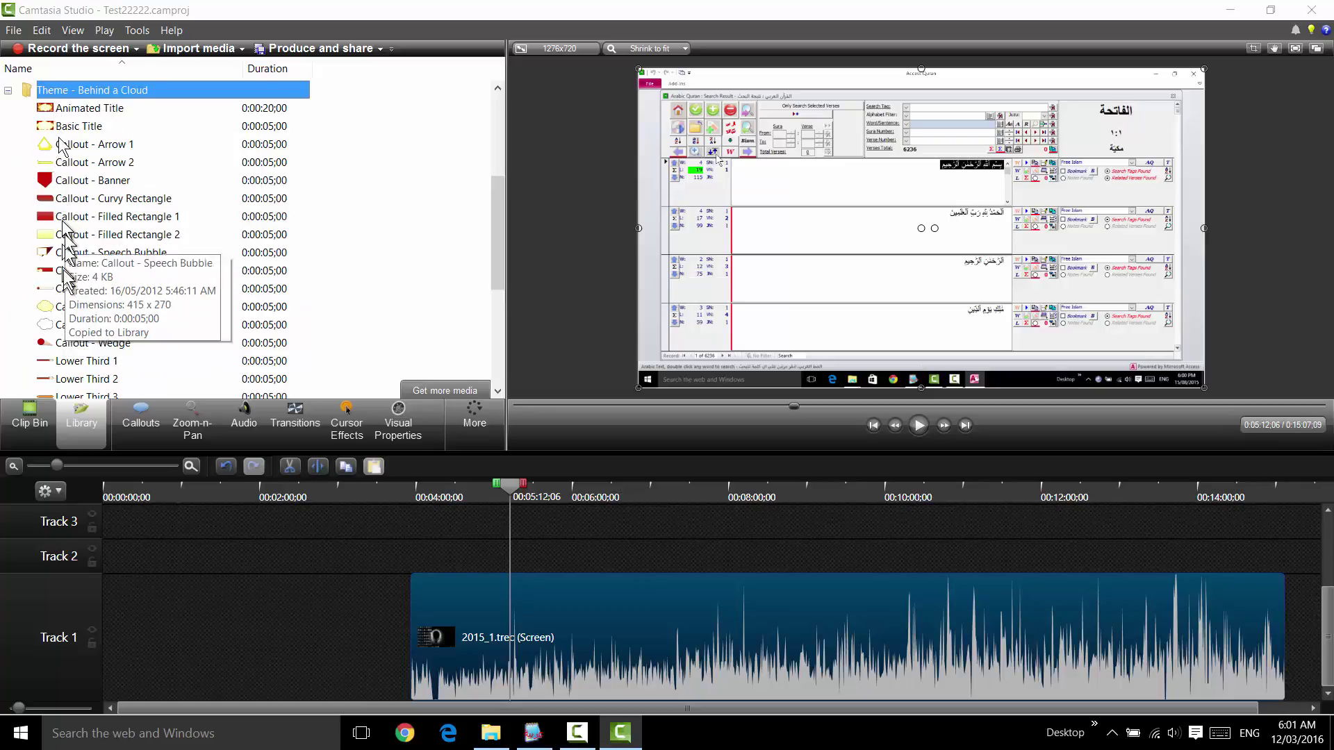
pyautogui.click(51, 180)
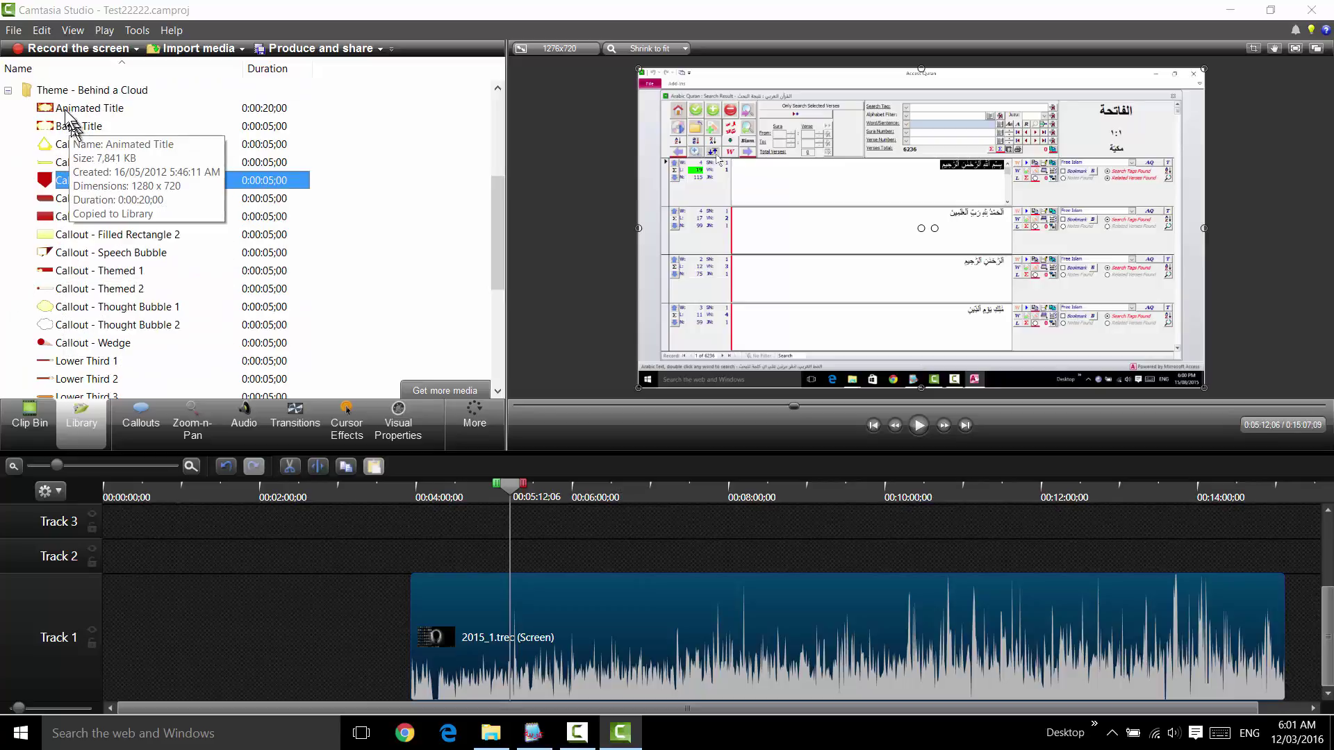
pyautogui.click(65, 111)
pyautogui.doubleClick(66, 110)
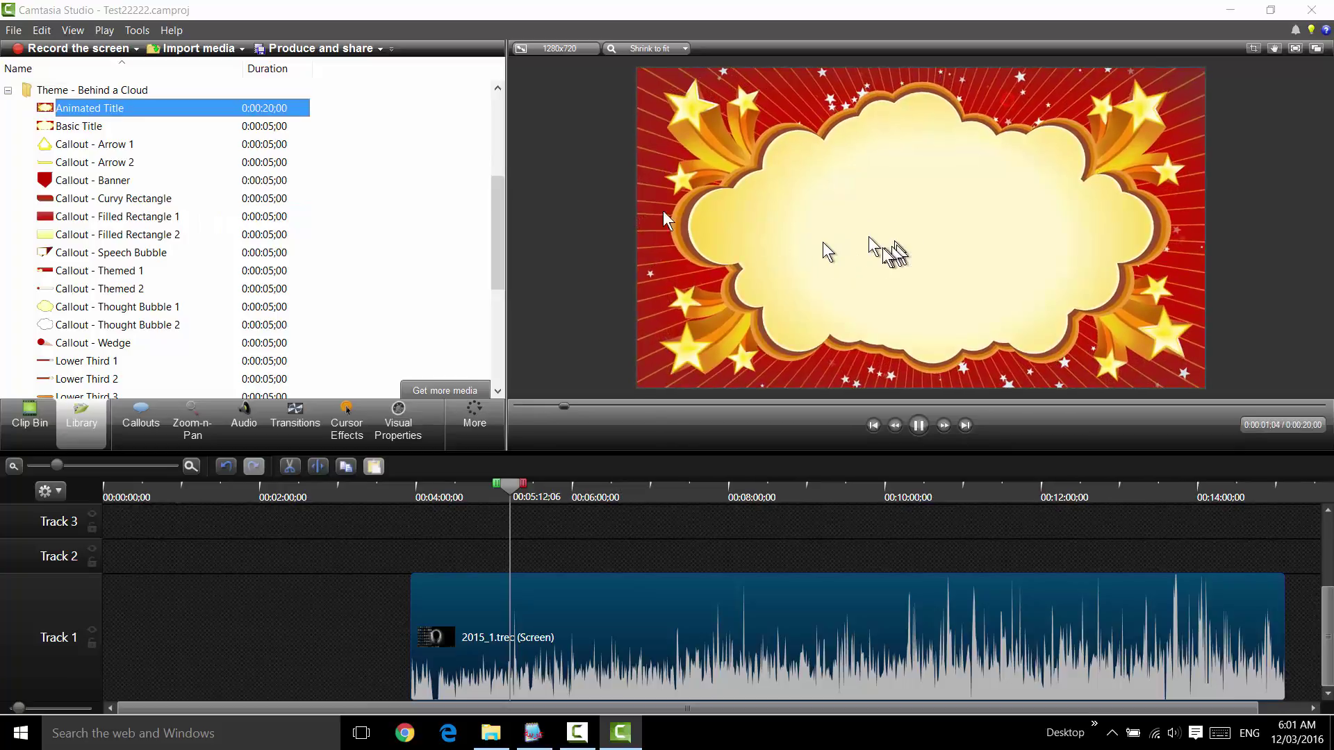
pyautogui.click(60, 128)
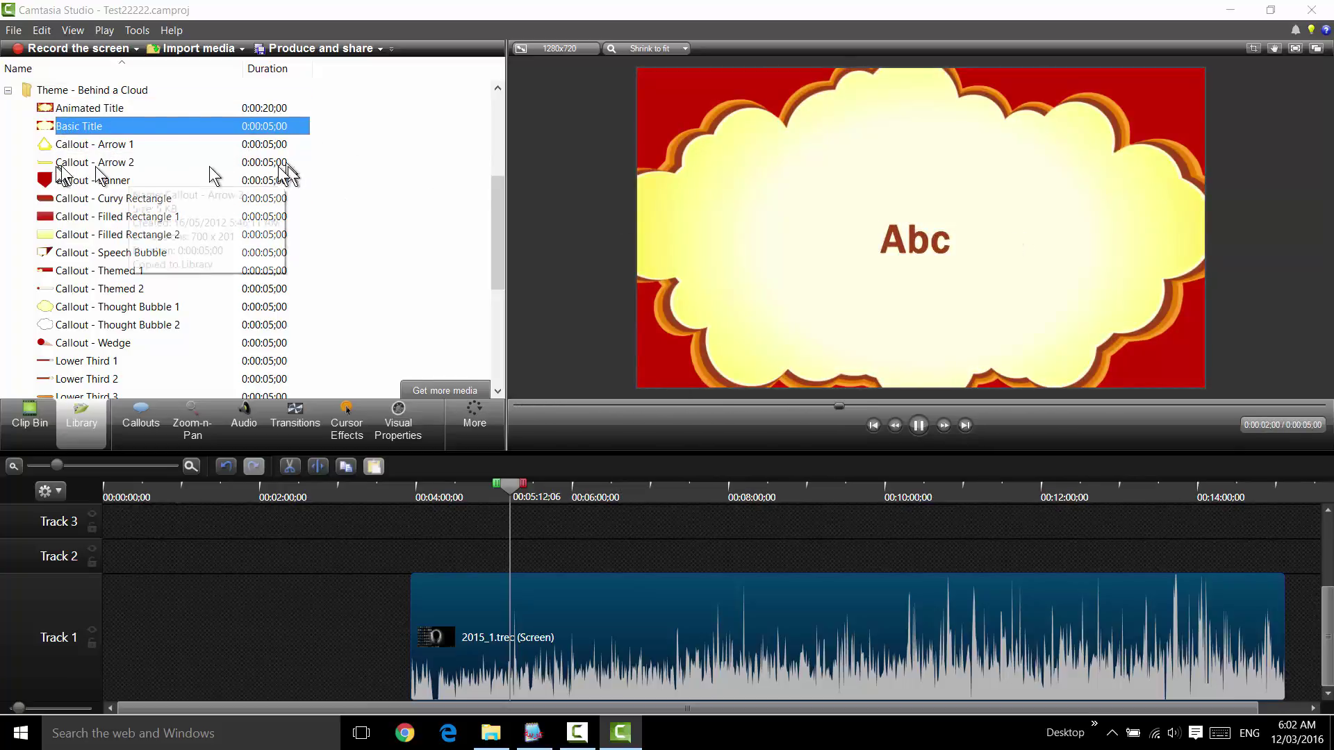
pyautogui.click(70, 147)
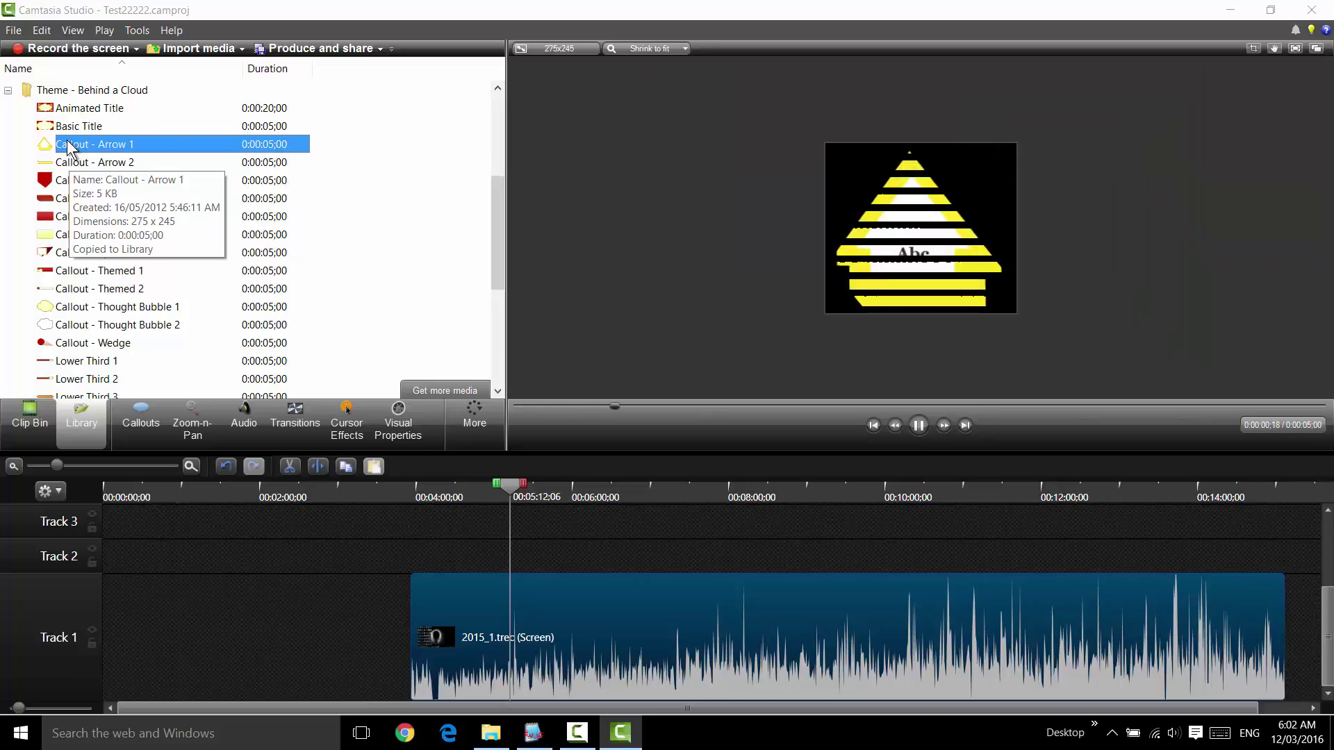
pyautogui.click(85, 200)
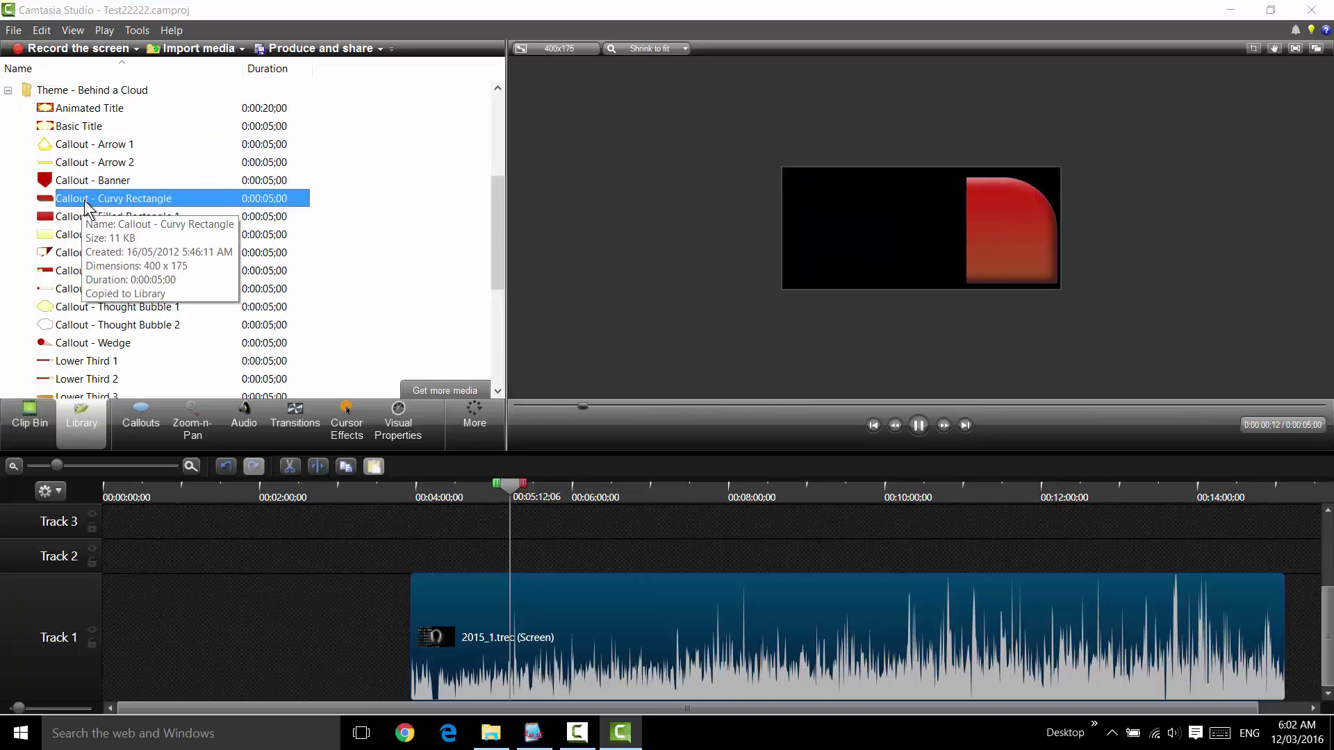
# - Add the Animated Title from Theme - Behind a Cloud at the start of Track 1 and collapse the theme folder
pyautogui.click(64, 107)
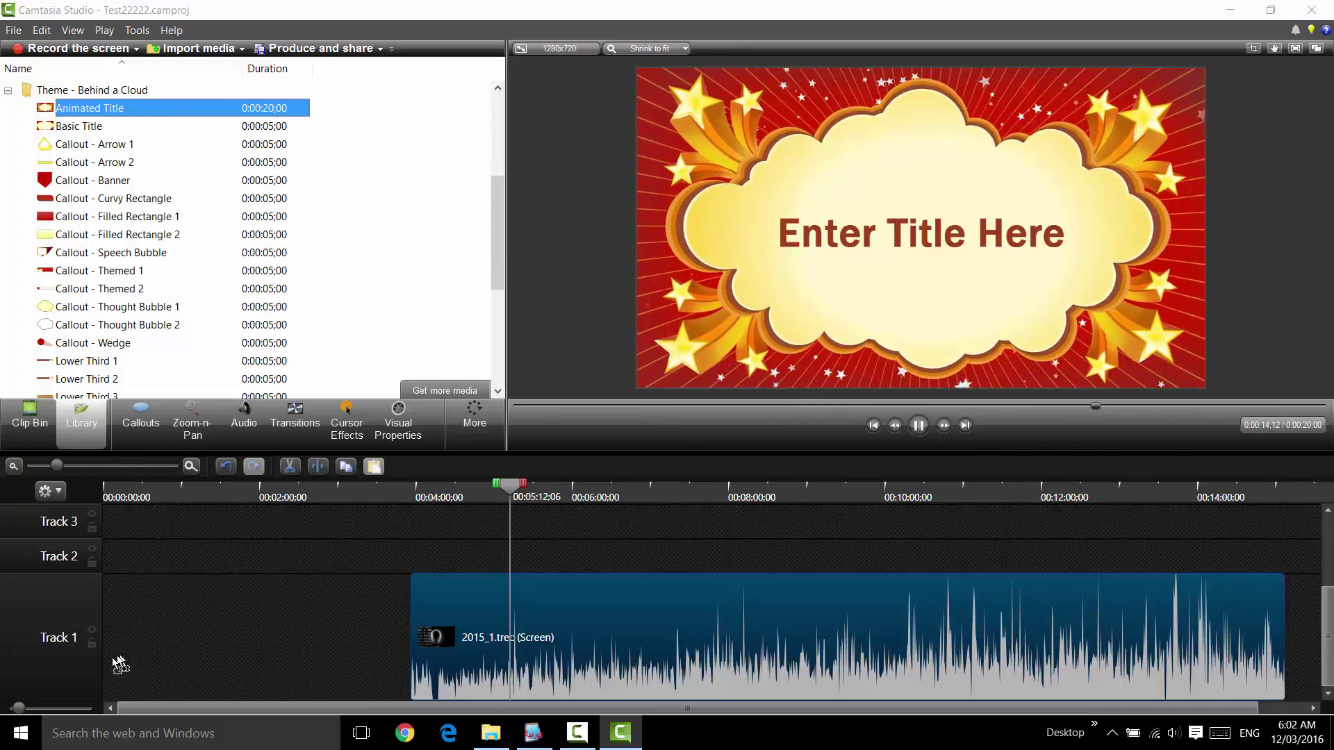
pyautogui.moveTo(78, 115); pyautogui.dragTo(102, 645)
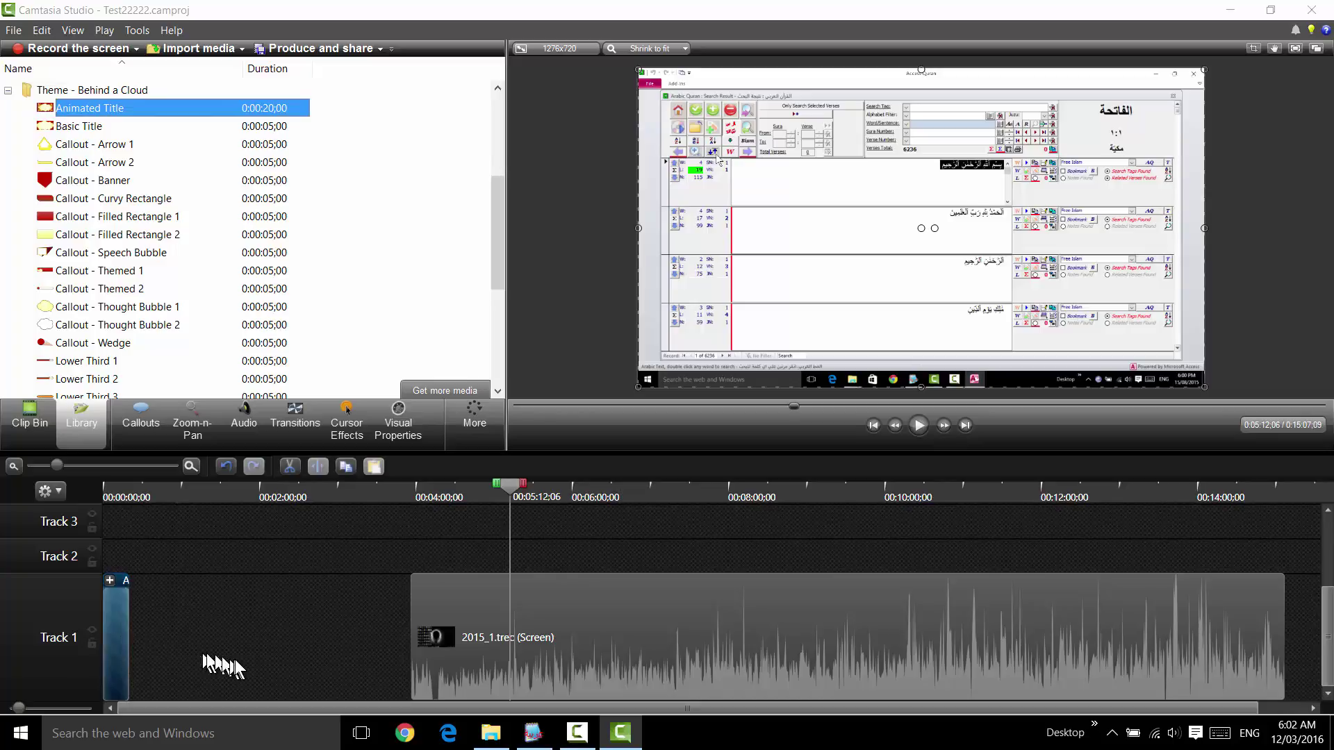
pyautogui.click(8, 91)
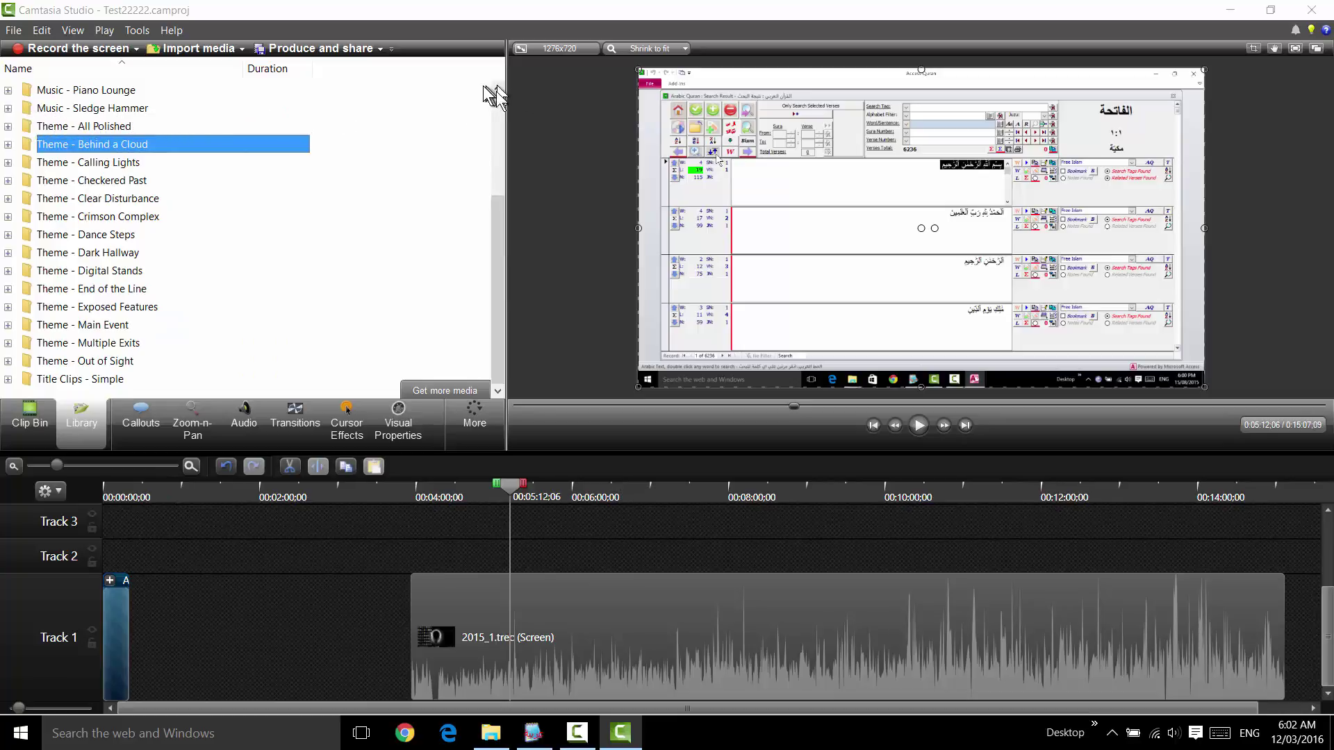
# - Add the Intro music from the Library's Music - La Ti Da folder at the start of Track 2
pyautogui.scroll(1, 498, 90)
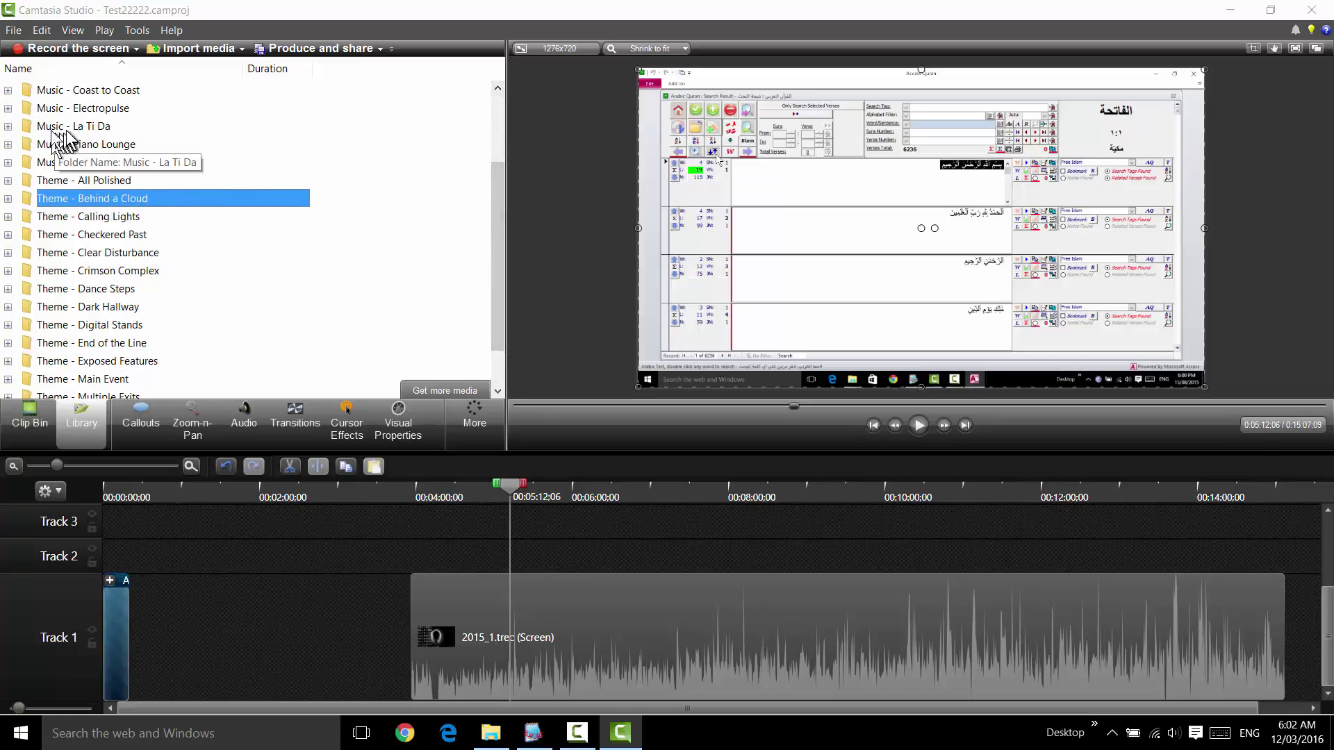
pyautogui.click(8, 126)
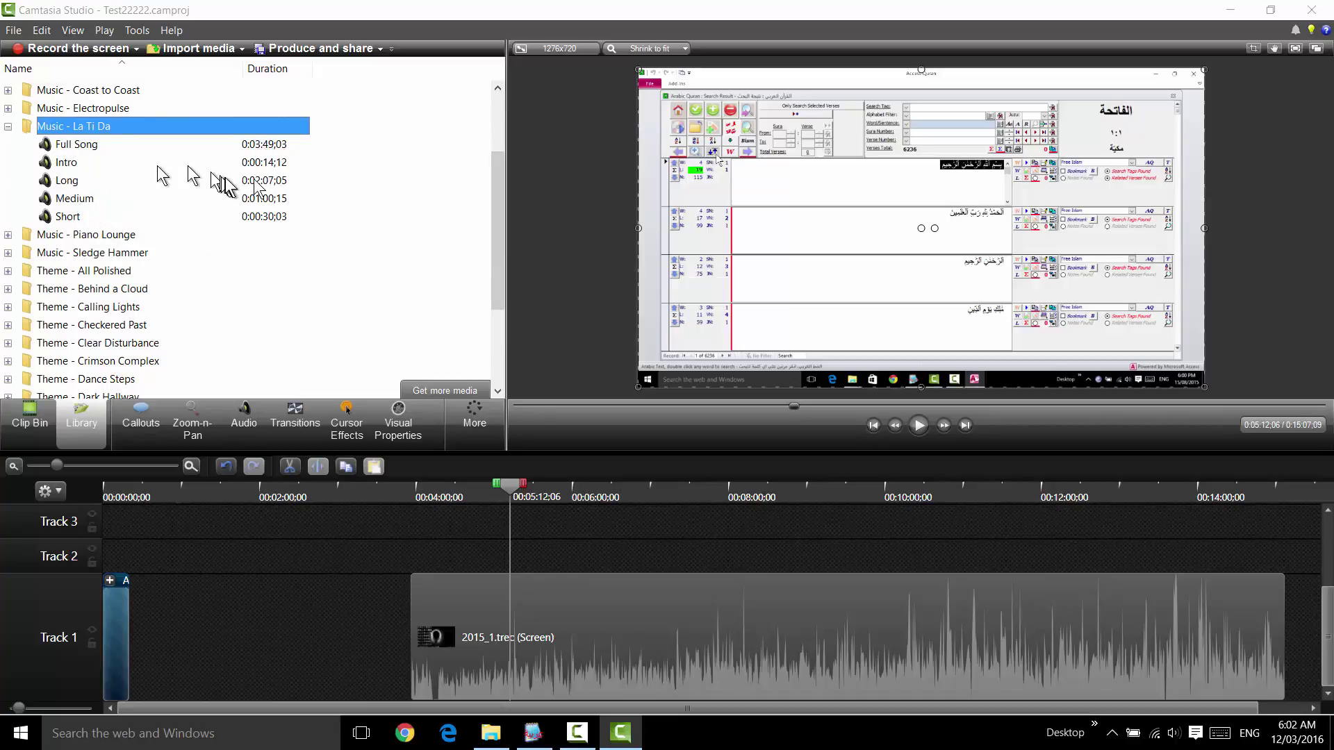
pyautogui.click(54, 163)
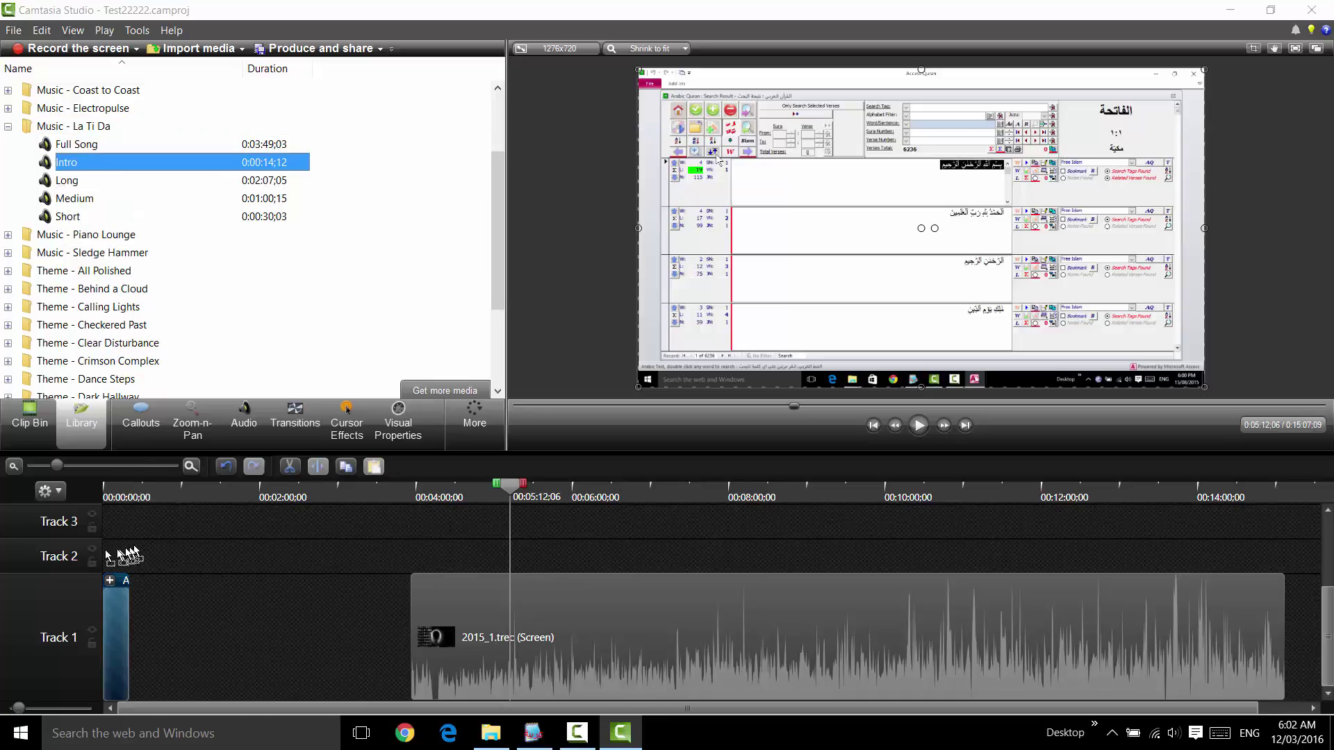
pyautogui.moveTo(107, 558)
pyautogui.mouseDown()
pyautogui.moveTo(165, 592)
pyautogui.moveTo(104, 556)
pyautogui.mouseUp()
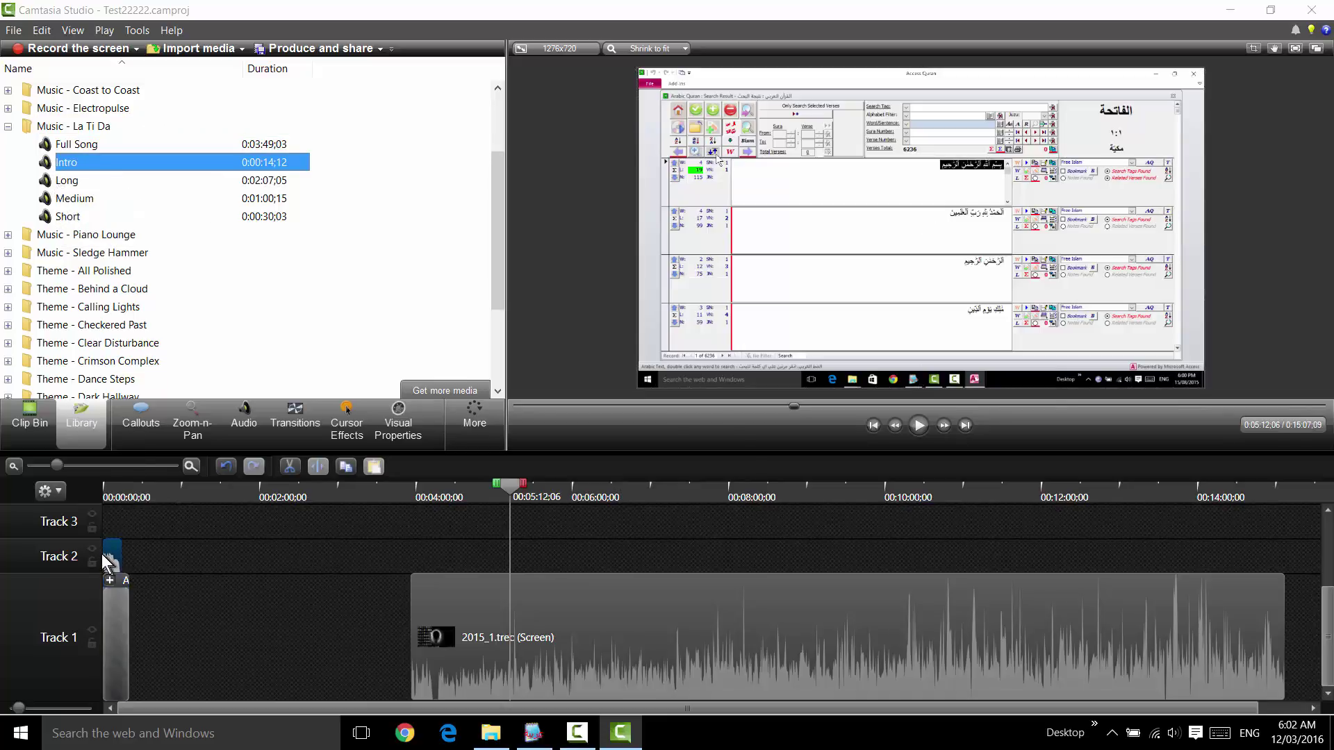
pyautogui.click(63, 491)
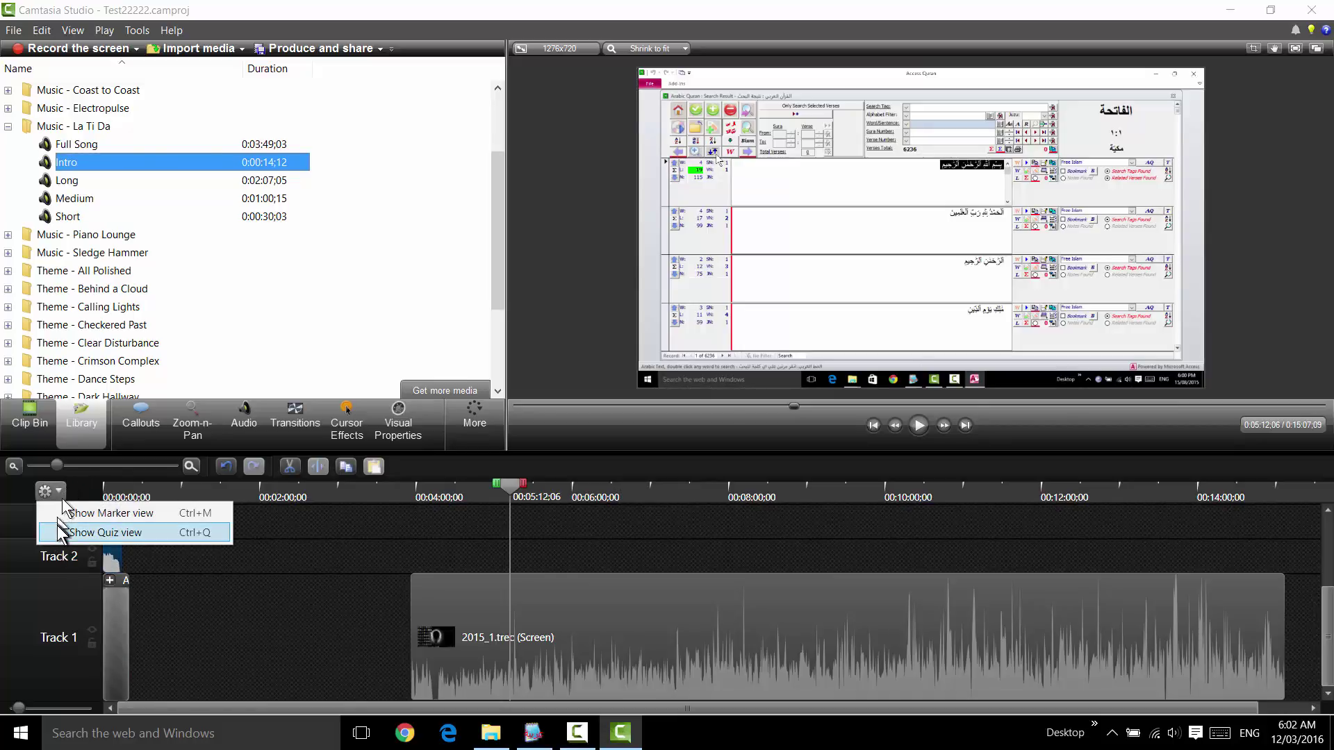
pyautogui.click(33, 548)
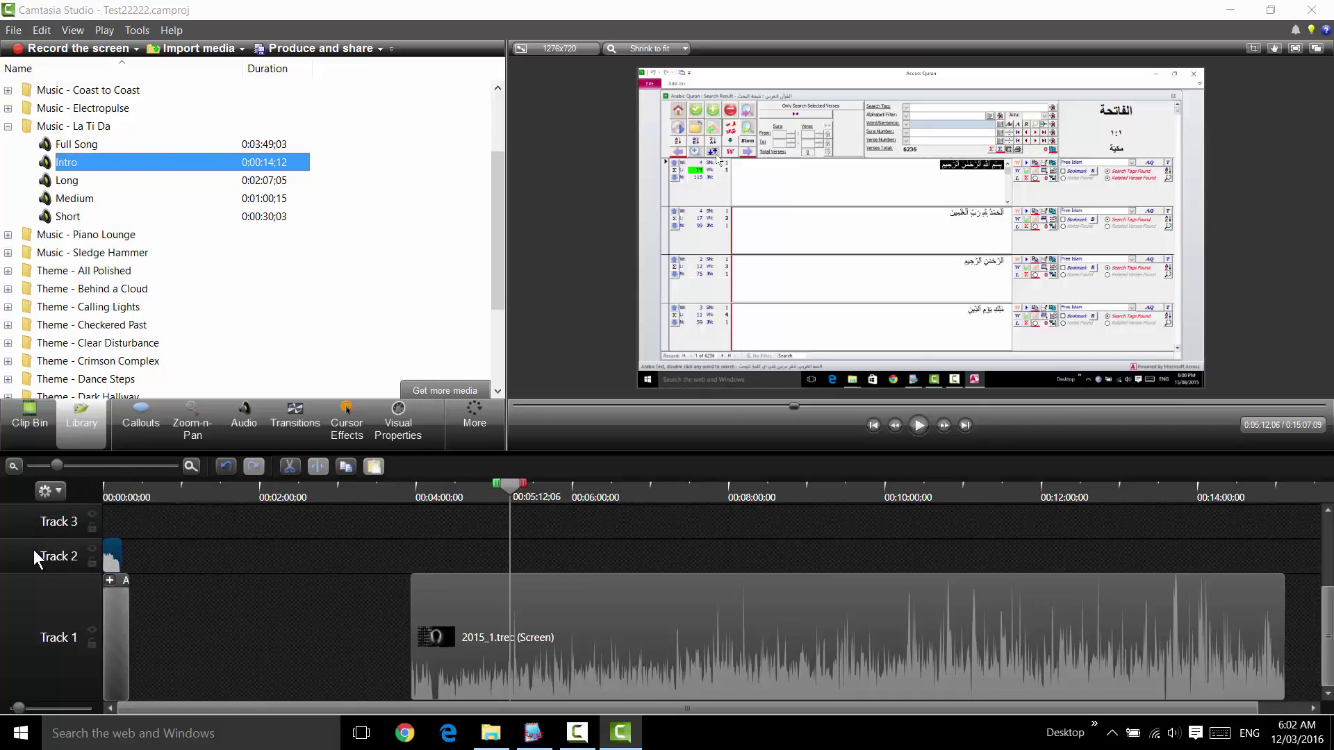
pyautogui.rightClick(33, 549)
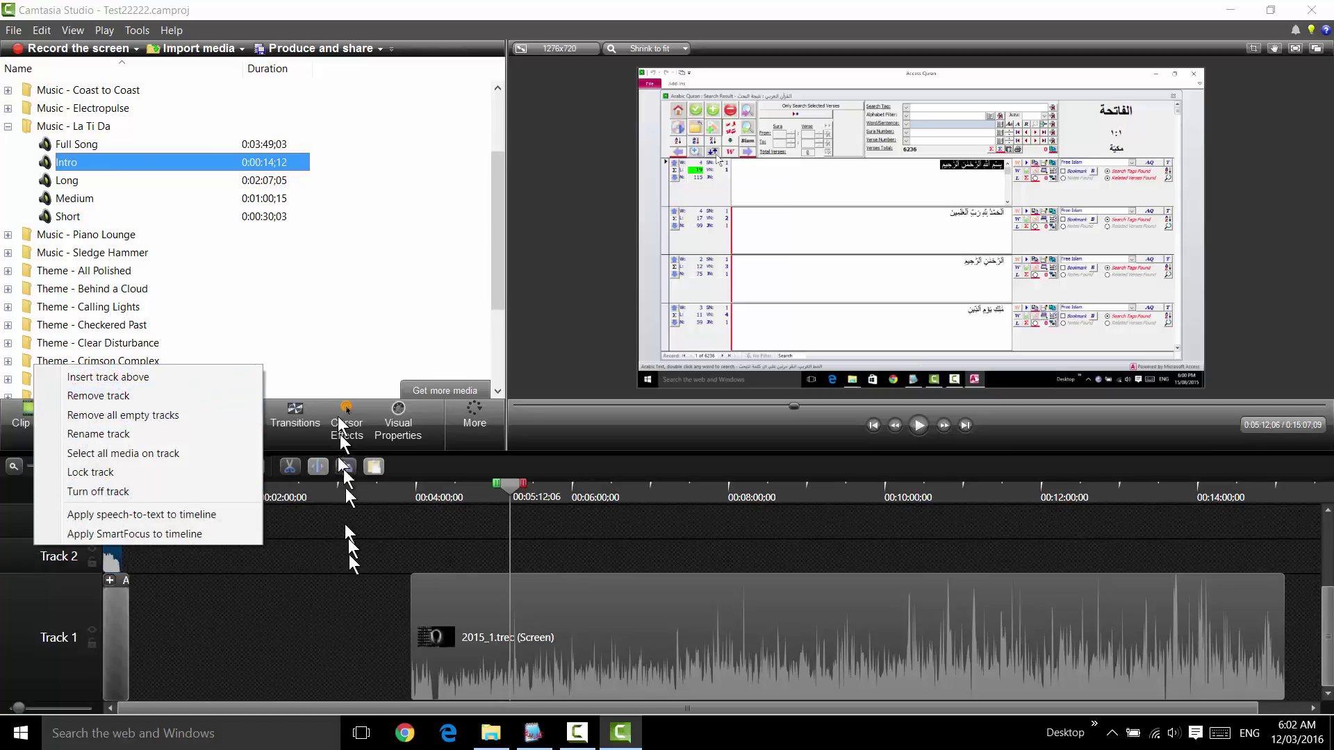
pyautogui.click(286, 554)
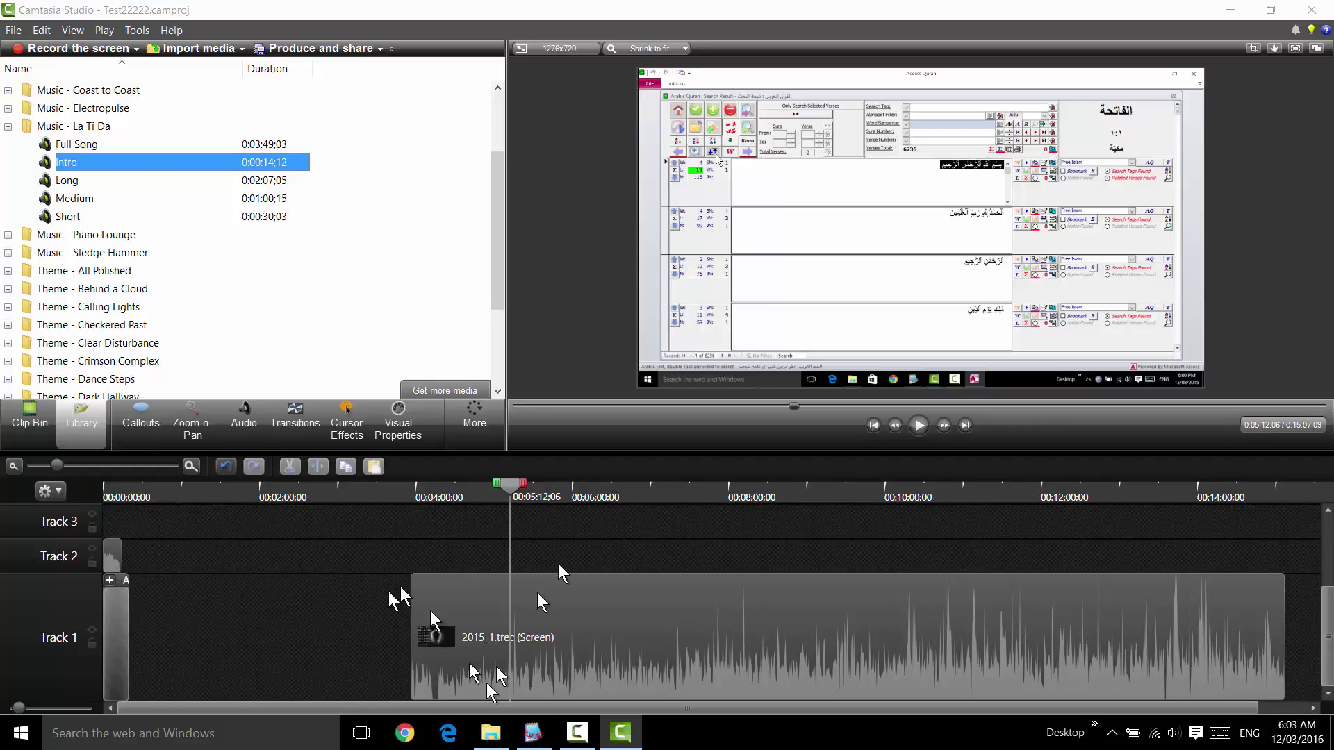
# - Move the 2015_1.trec clip earlier on Track 1, starting at about 0:35, and magnify the beginning of the timeline
pyautogui.moveTo(473, 646); pyautogui.dragTo(206, 653)
pyautogui.click(115, 495)
pyautogui.click(189, 462)
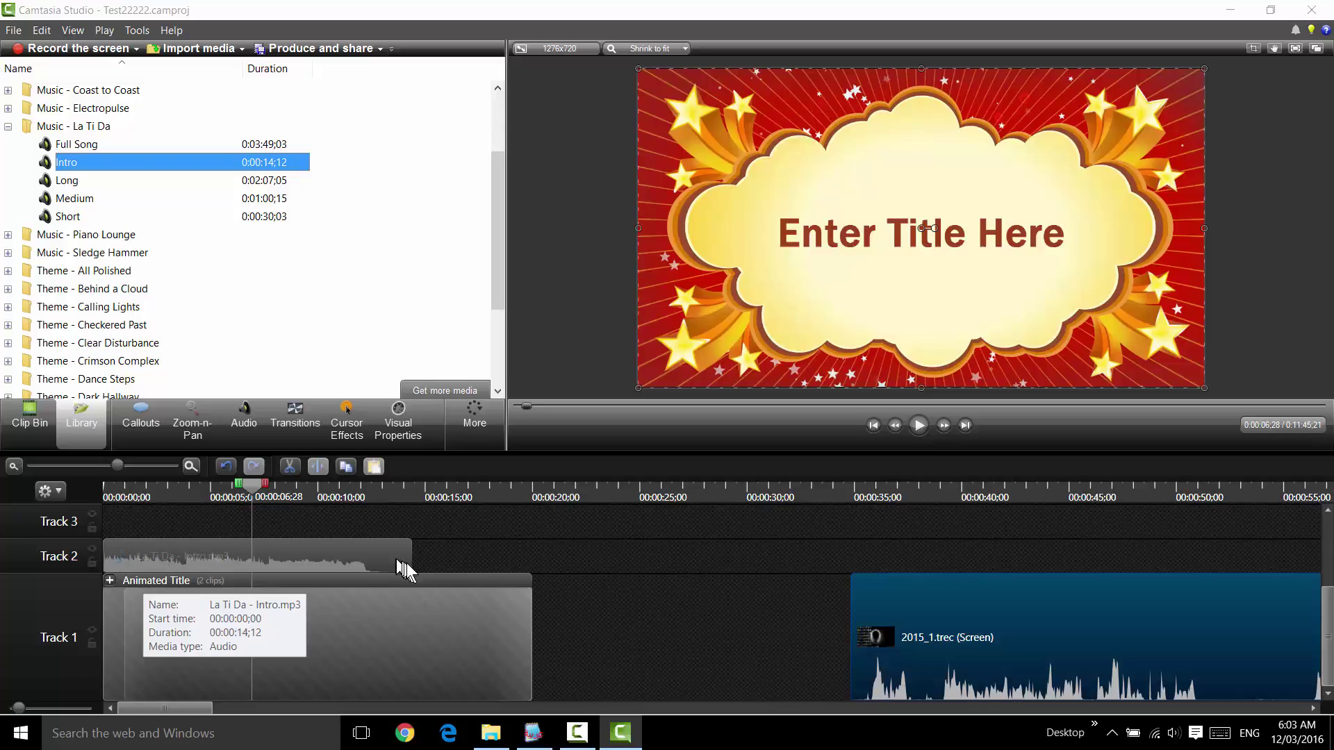
# - Trim the end of the Animated Title to match the La Ti Da - Intro.mp3 clip and play the intro from the start
pyautogui.click(448, 604)
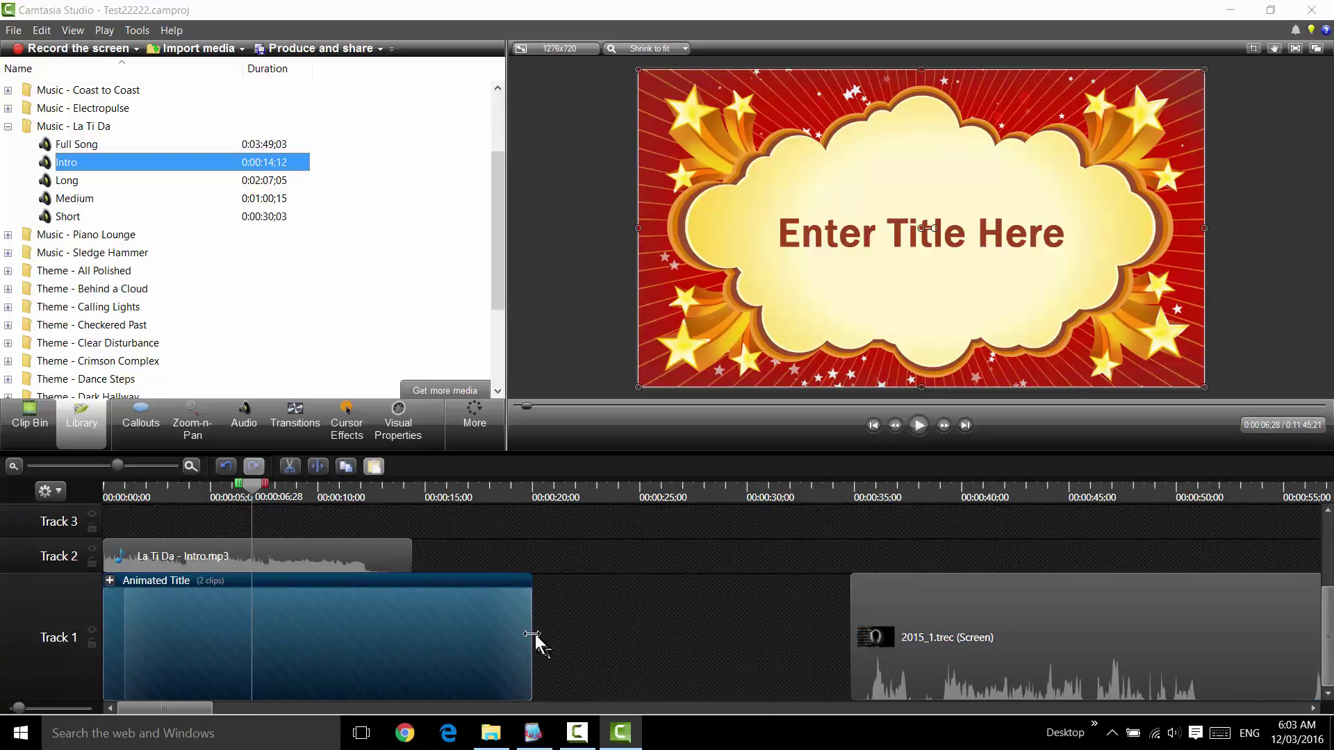
pyautogui.moveTo(531, 634); pyautogui.dragTo(410, 639)
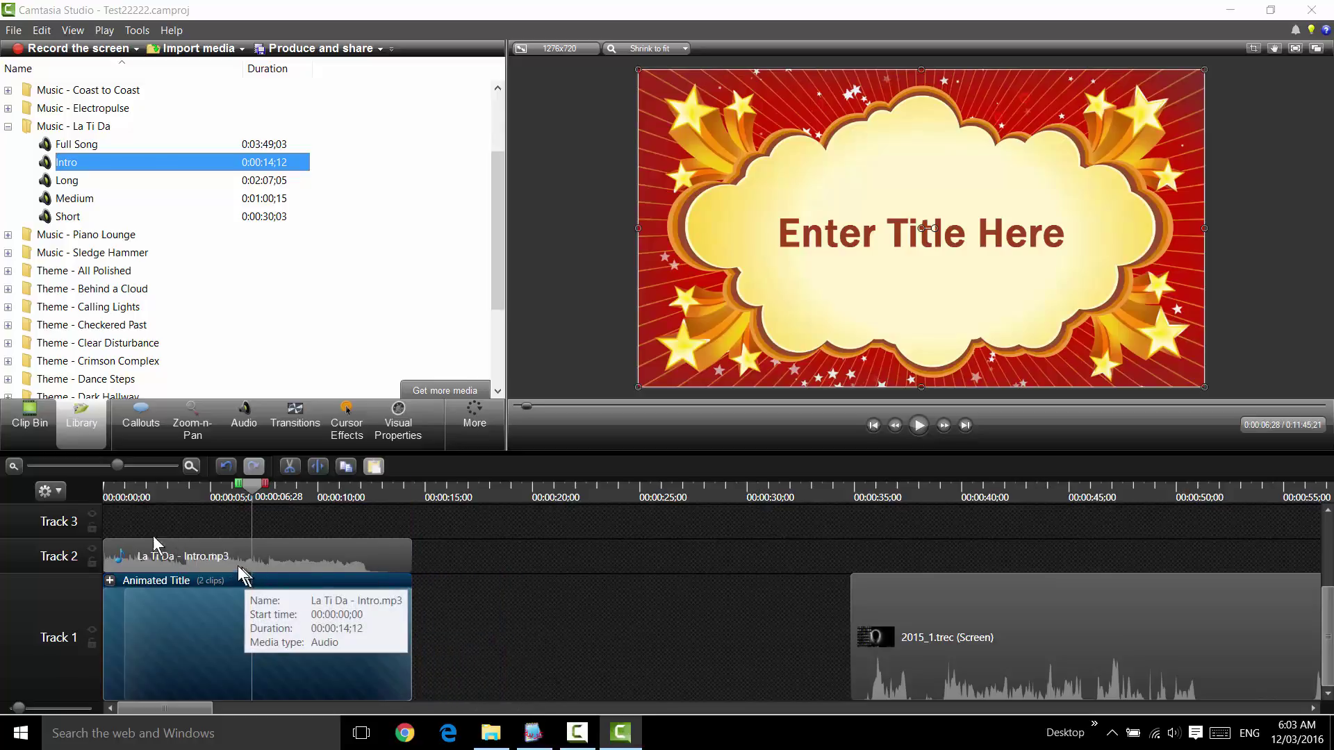
pyautogui.moveTo(253, 486); pyautogui.dragTo(72, 505)
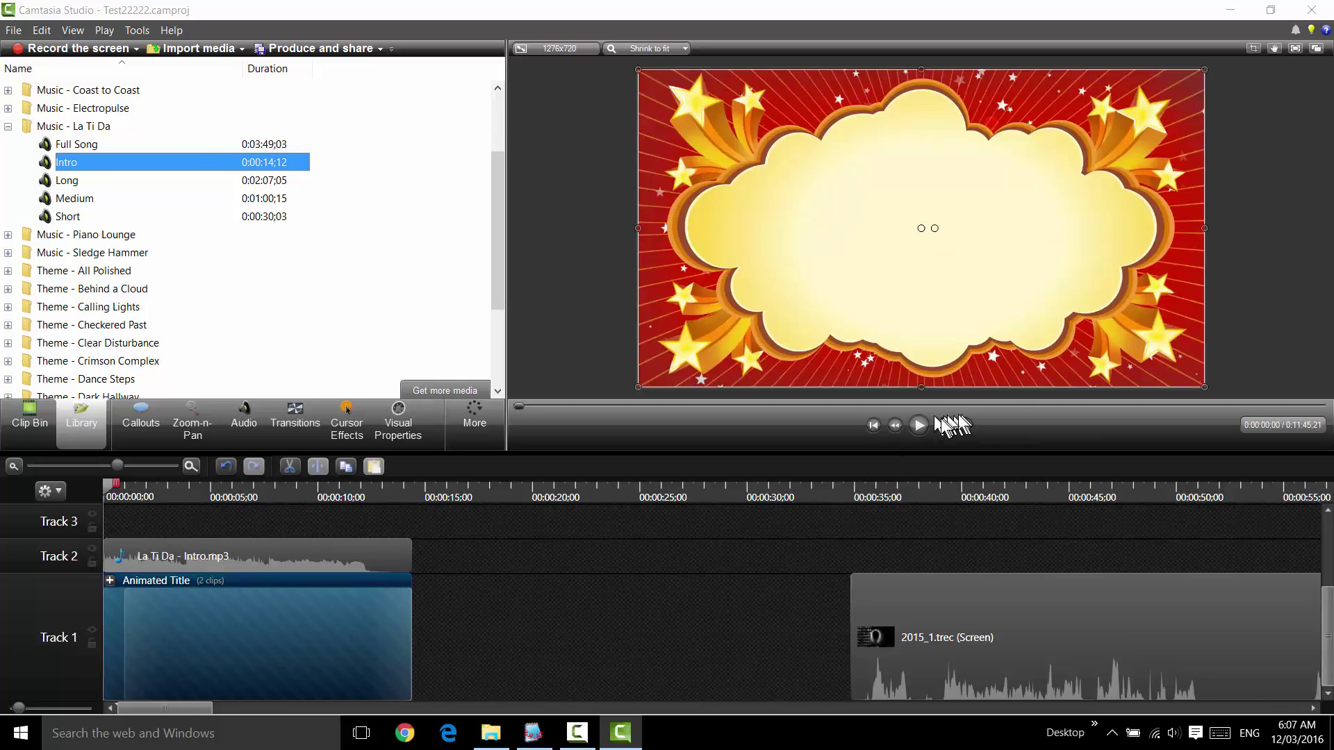
pyautogui.click(920, 426)
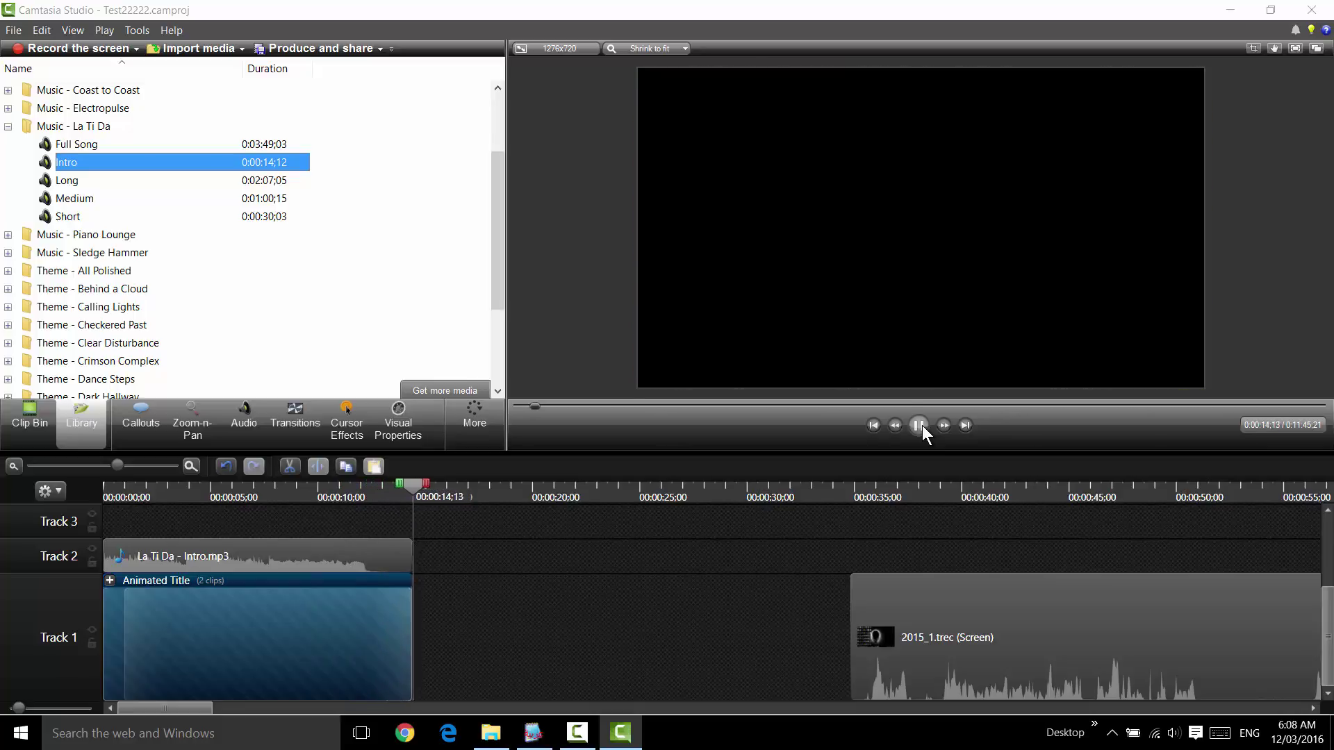
# - Place the 2015_1.trec clip directly after the Animated Title on Track 1 and play across the join from 0:00:13;16
pyautogui.moveTo(939, 636); pyautogui.dragTo(512, 645)
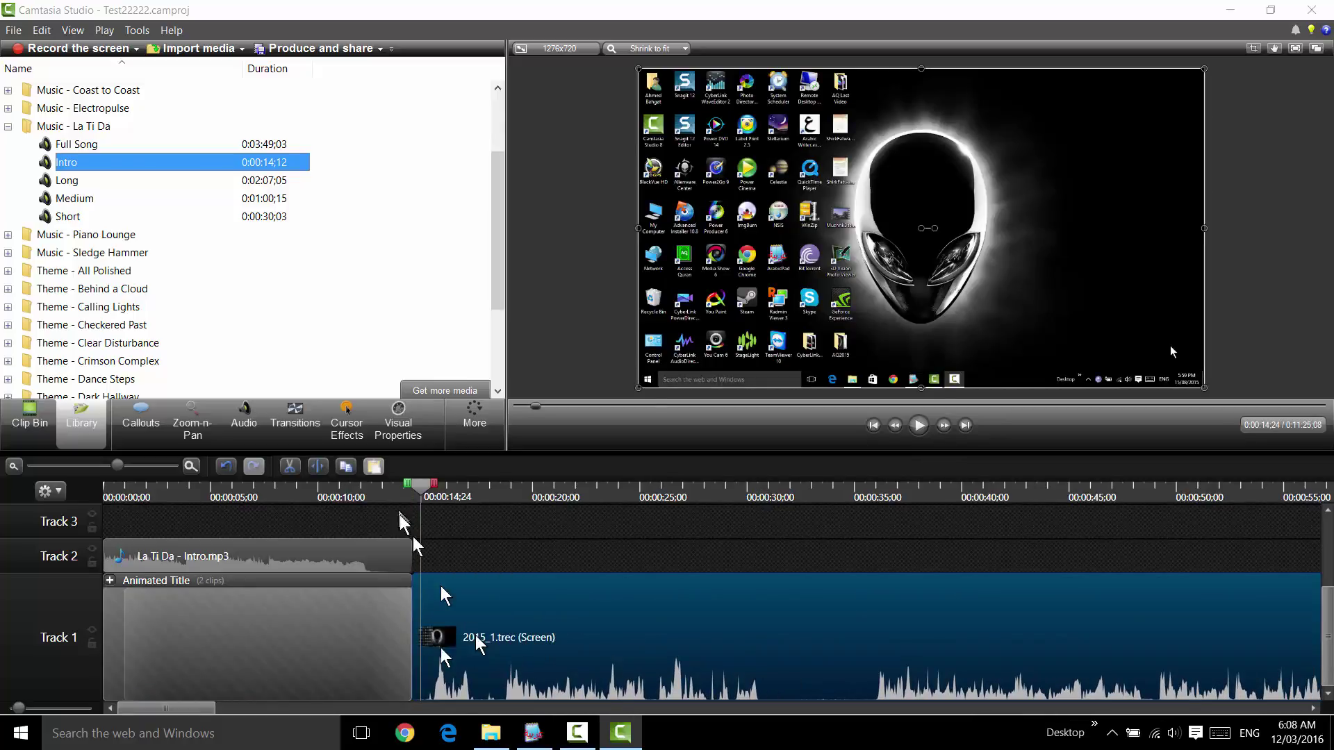
pyautogui.click(298, 422)
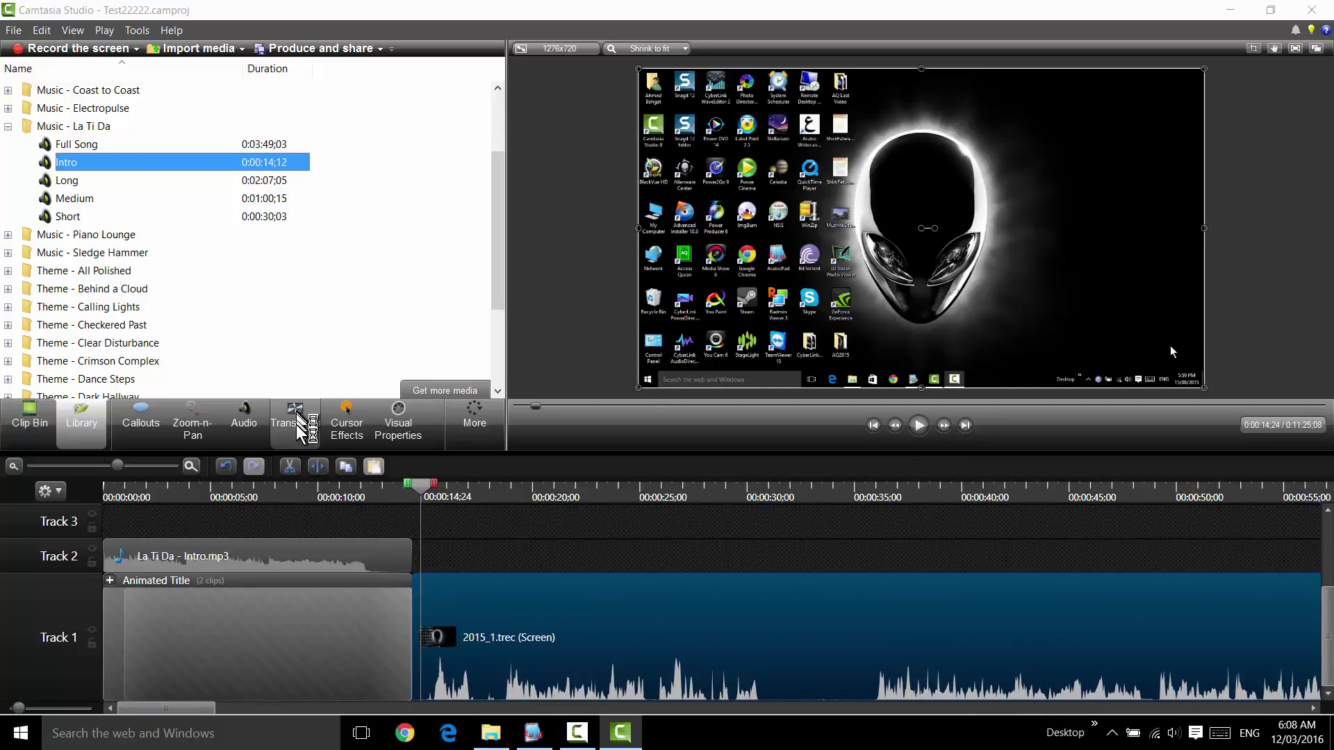
pyautogui.click(395, 497)
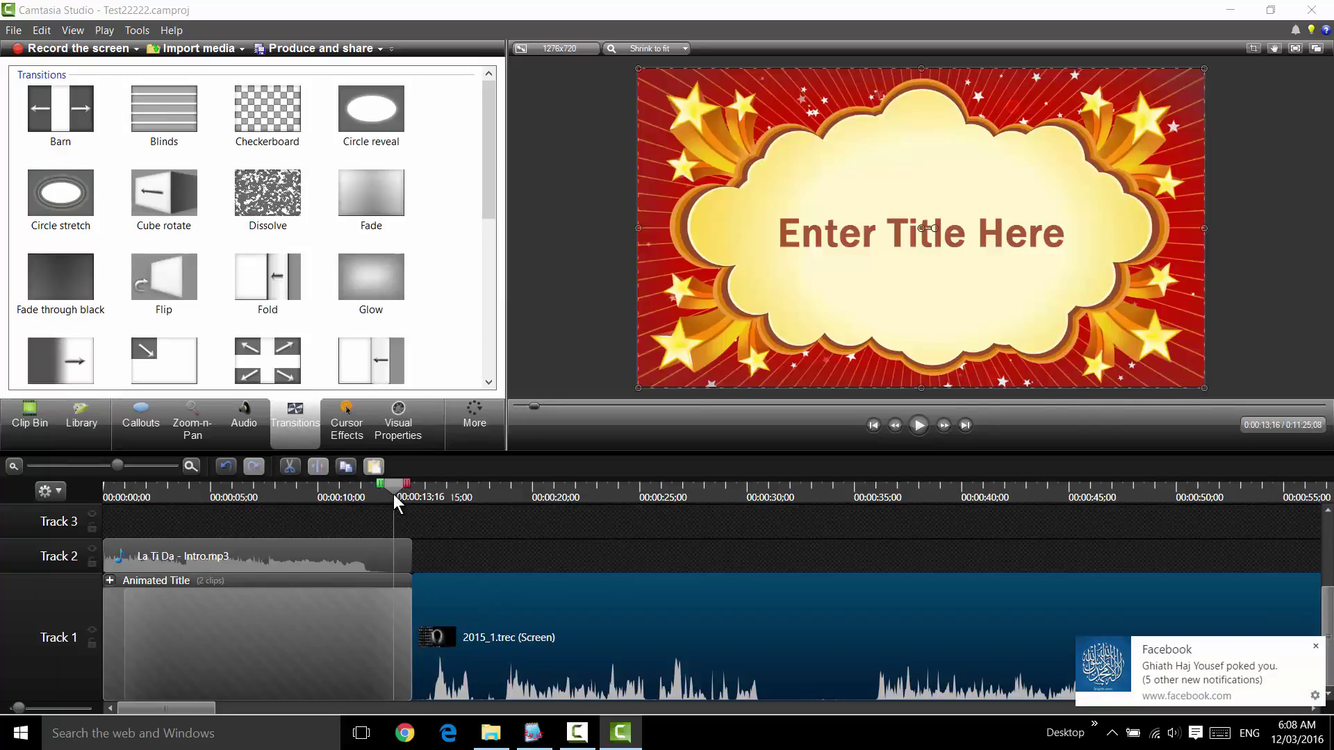
pyautogui.click(918, 425)
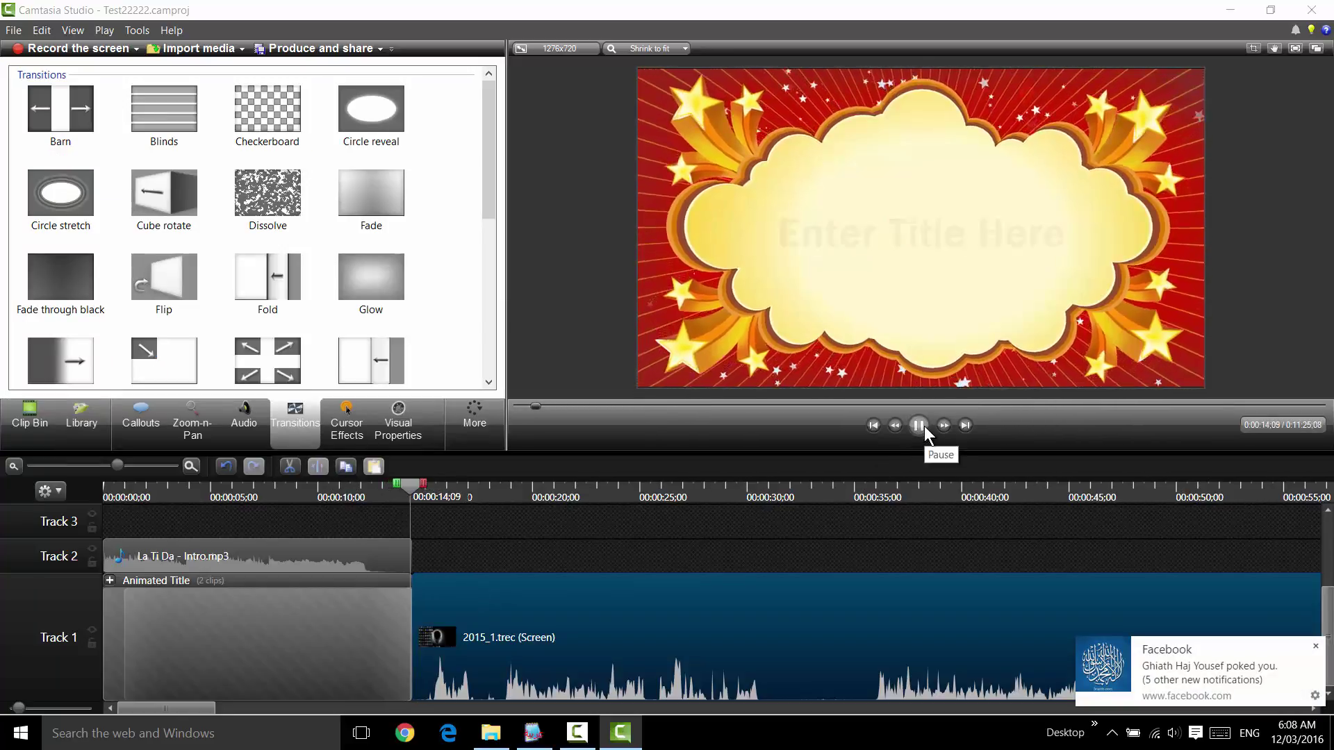
pyautogui.click(924, 427)
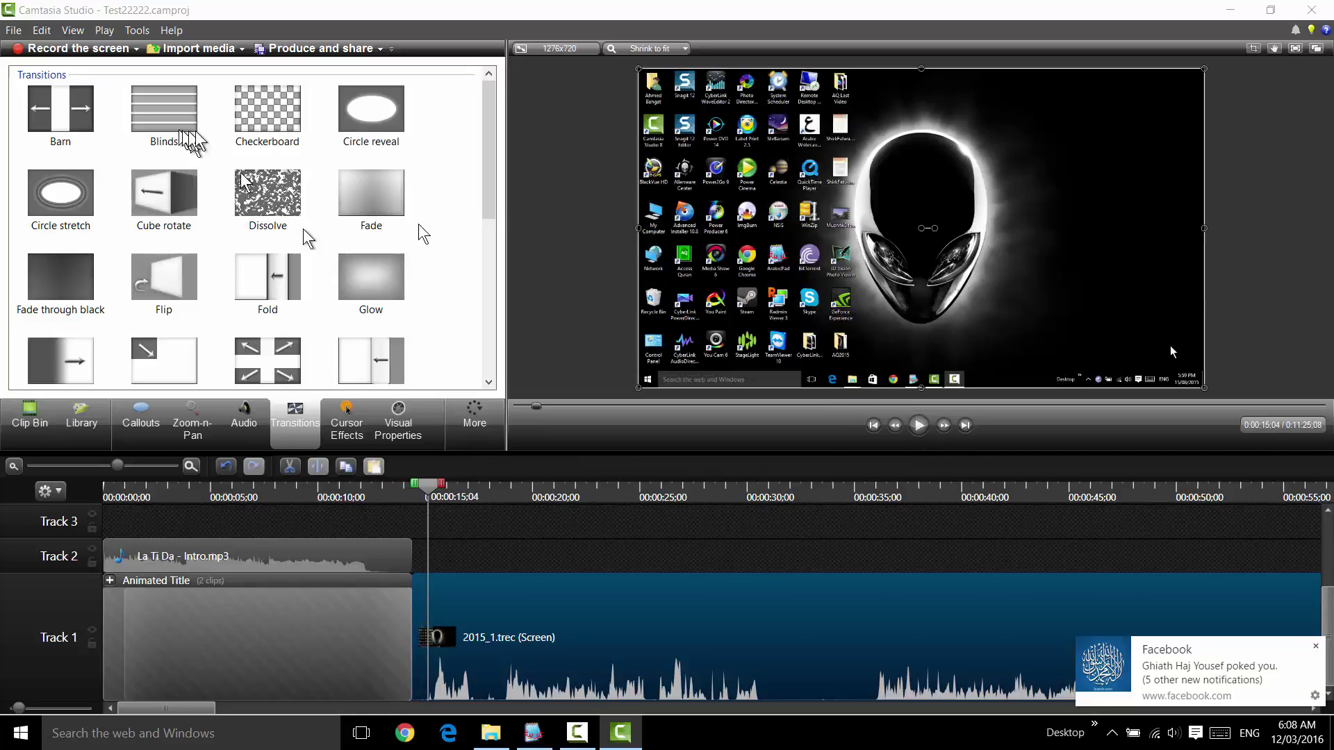
# - Preview Cube rotate, add a Circle stretch transition between the Animated Title and 2015_1.trec, and play across it from 0:00:13;19
pyautogui.click(158, 205)
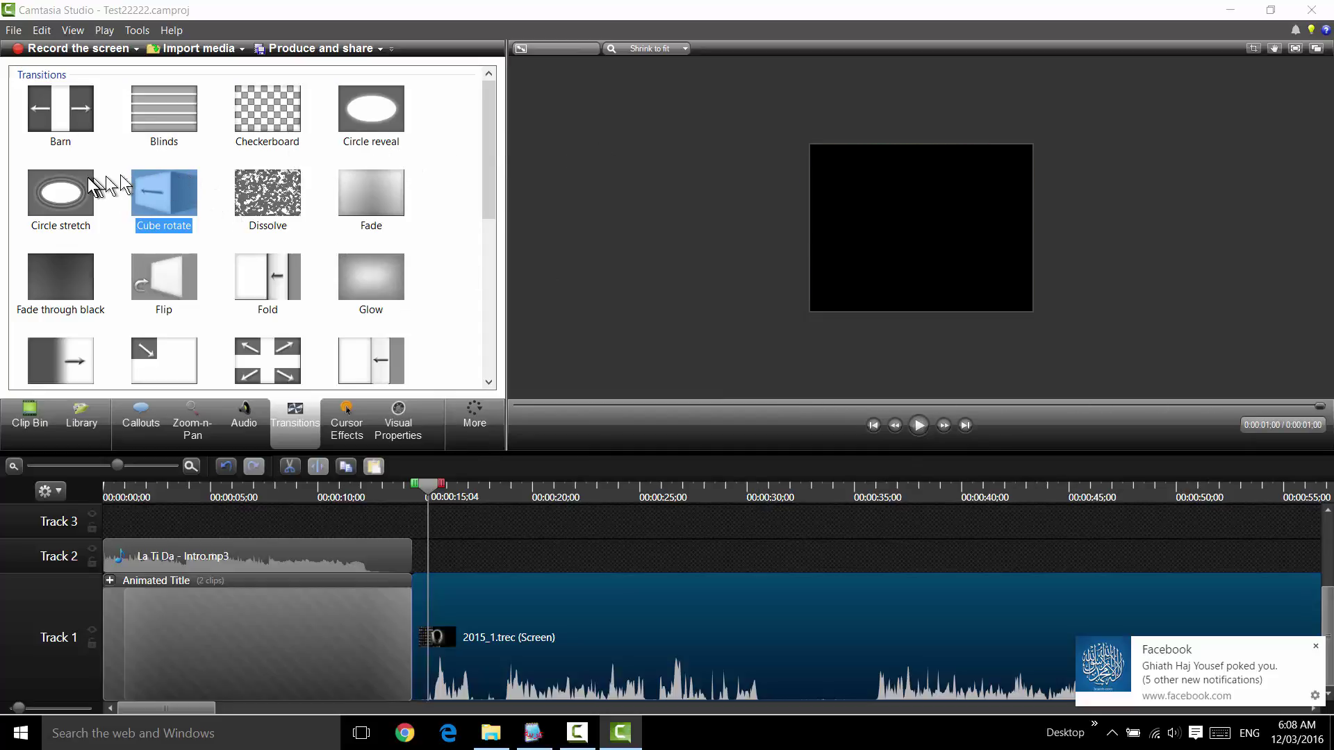
pyautogui.click(61, 188)
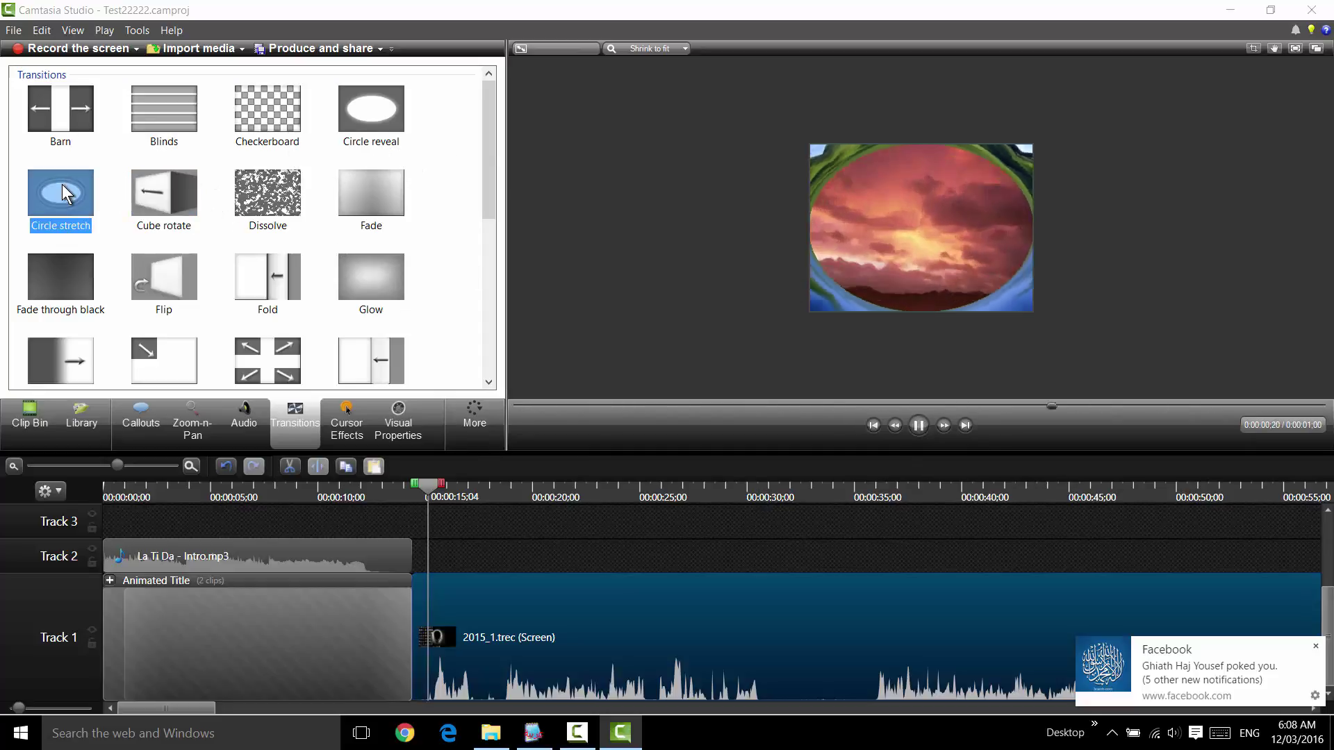
pyautogui.moveTo(57, 185); pyautogui.dragTo(455, 675)
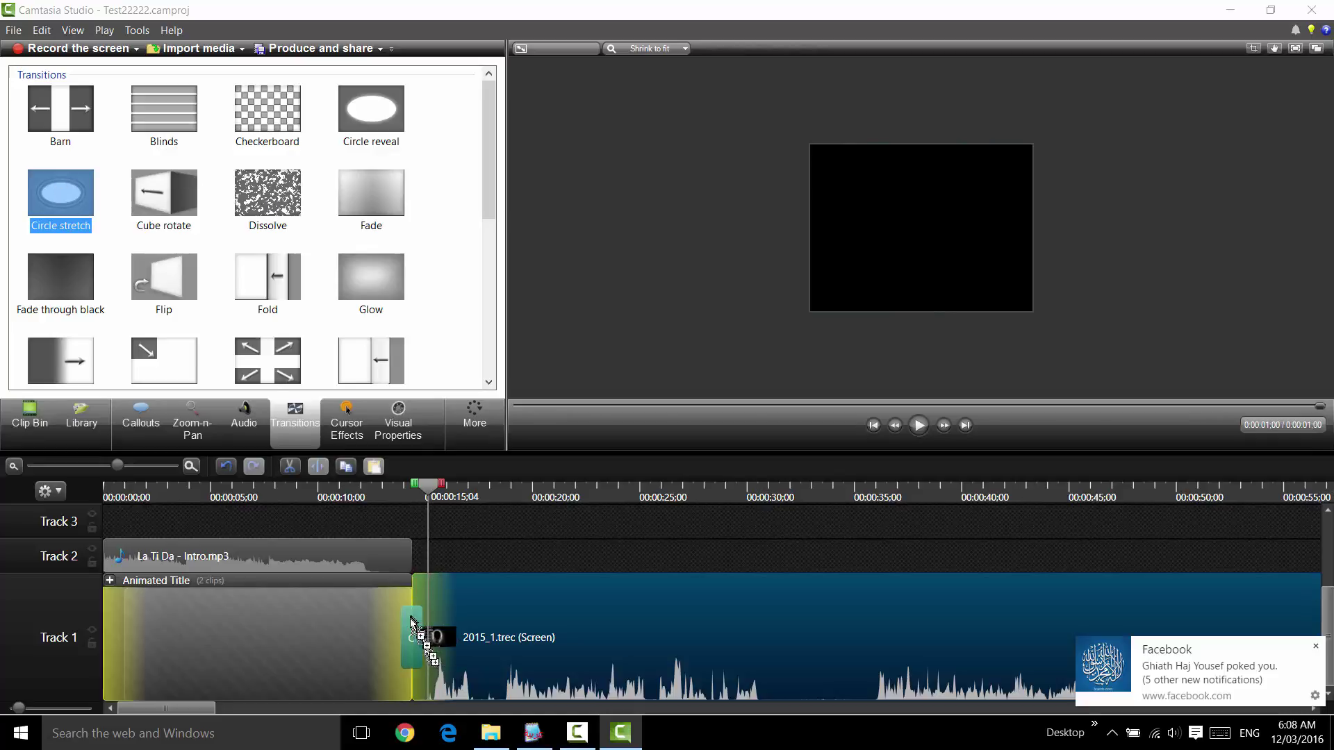
pyautogui.moveTo(418, 633); pyautogui.dragTo(419, 636)
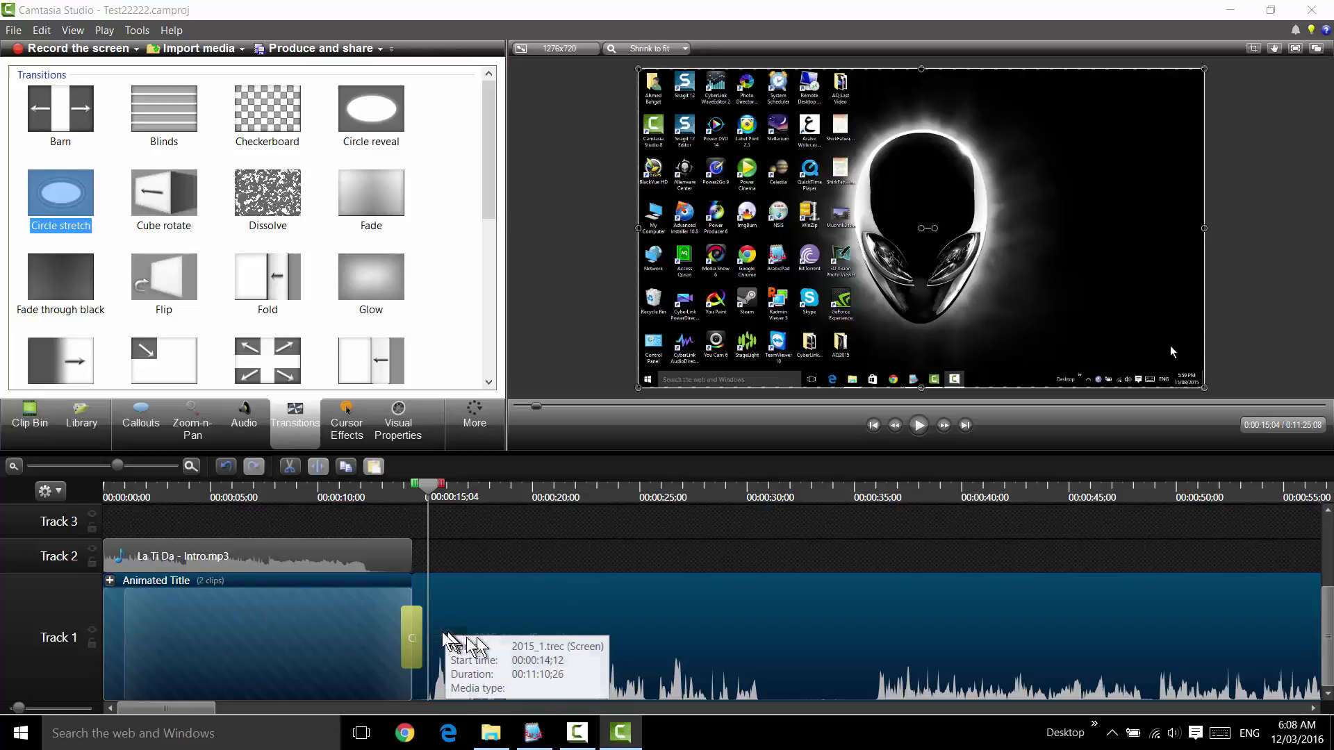
pyautogui.click(396, 496)
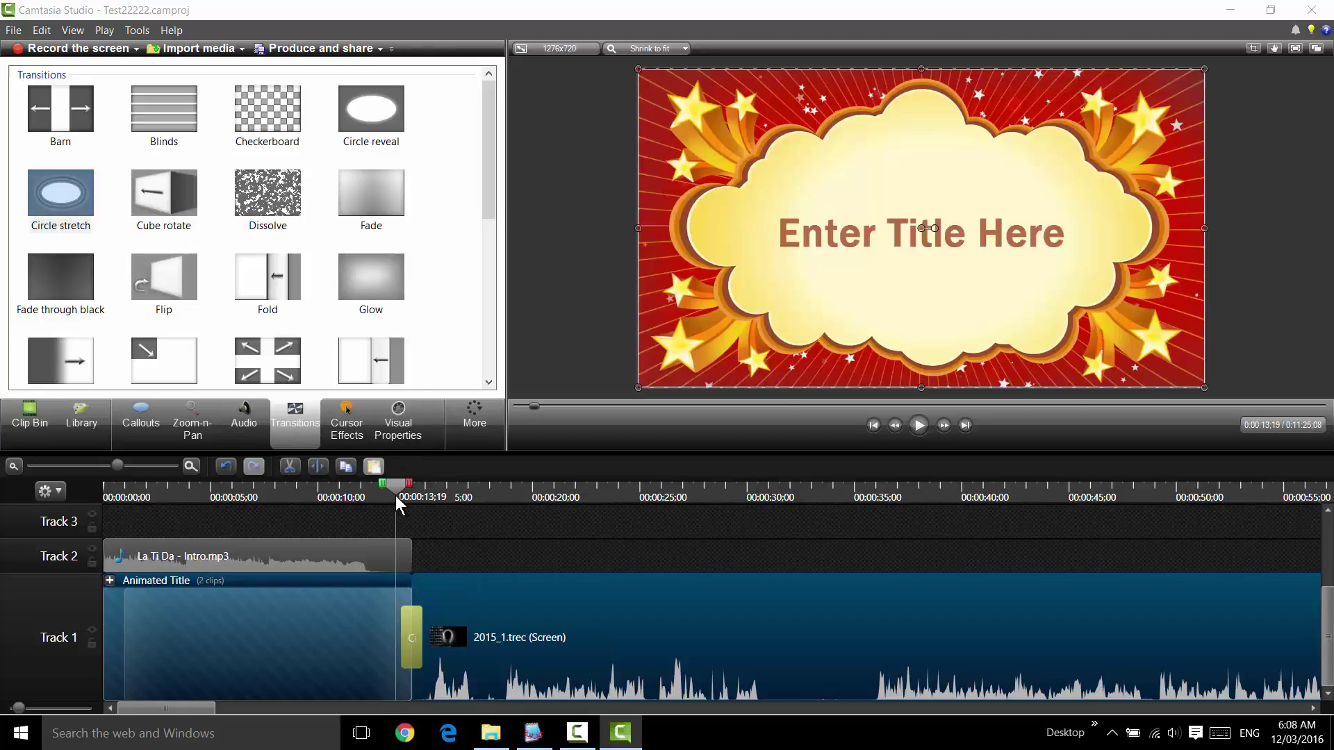
pyautogui.click(919, 425)
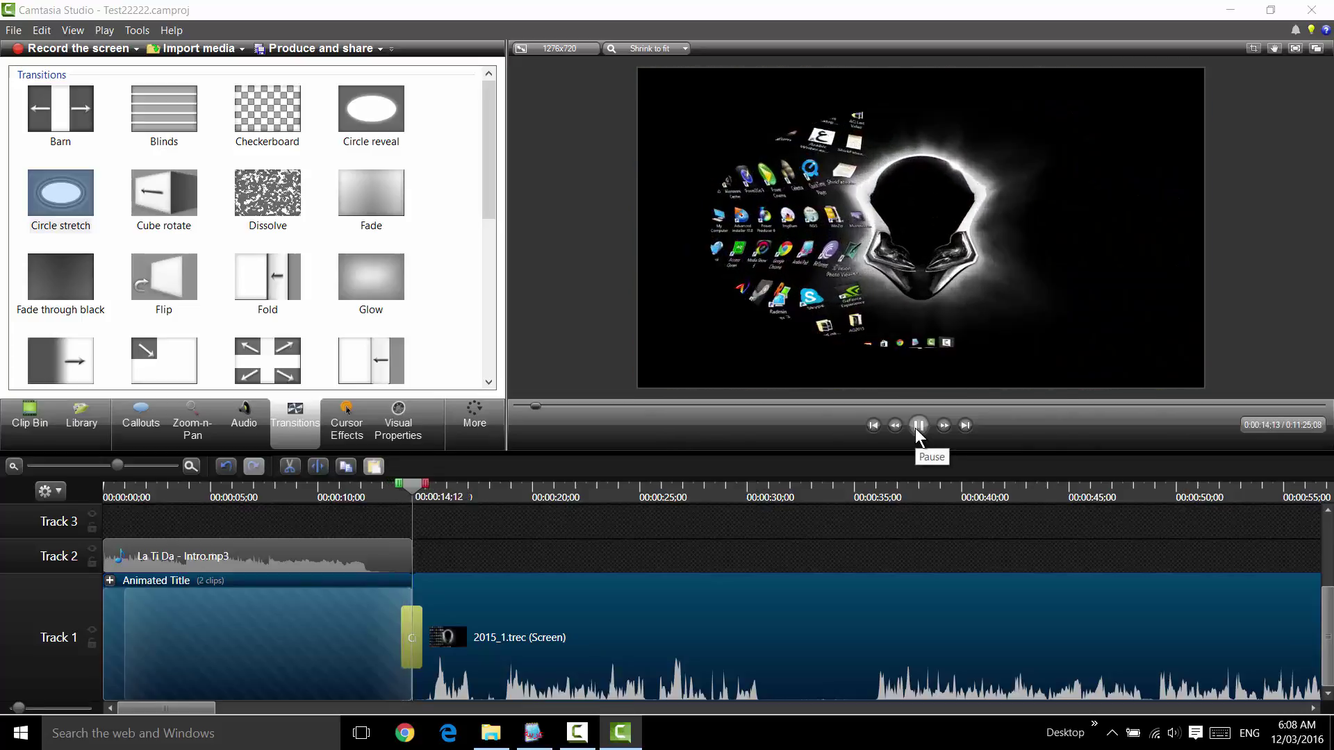
pyautogui.click(919, 427)
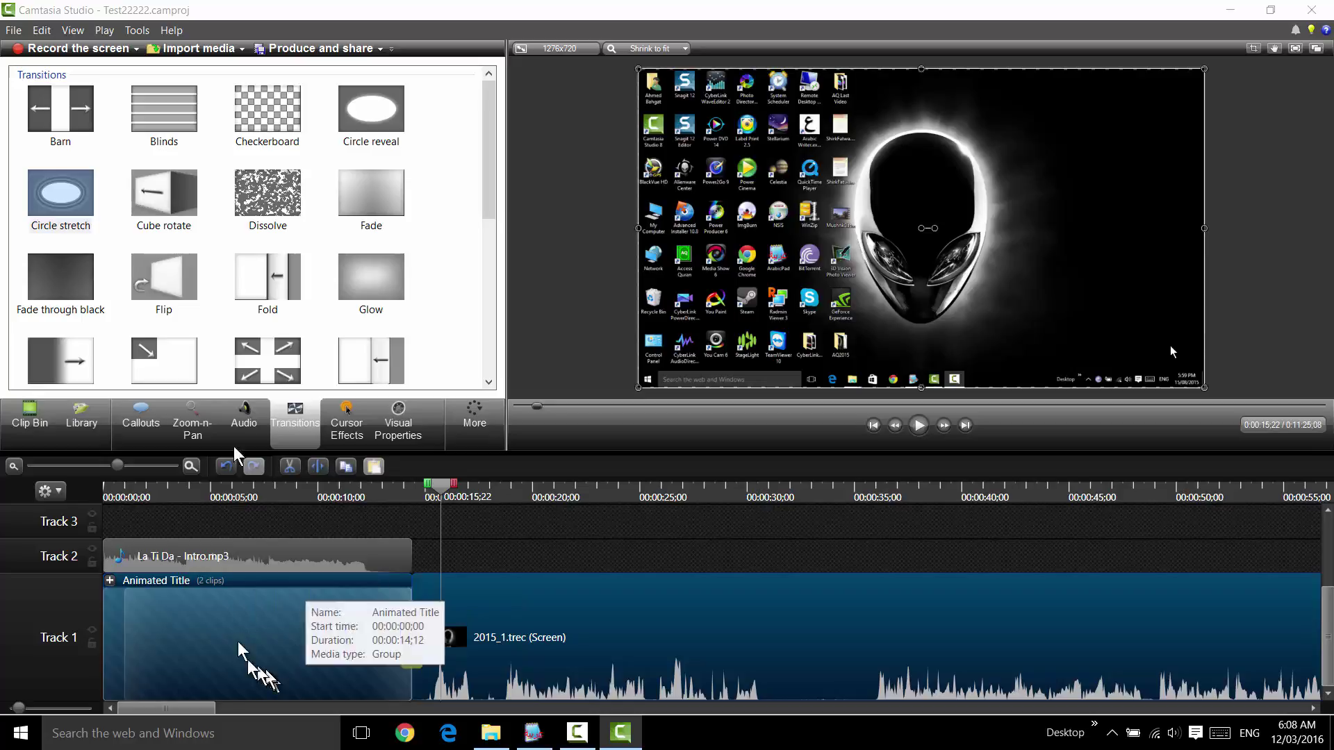
# - Trim the start of Text Callout 1 inside the Animated Title to about 0:03 and play the intro from the beginning
pyautogui.click(246, 490)
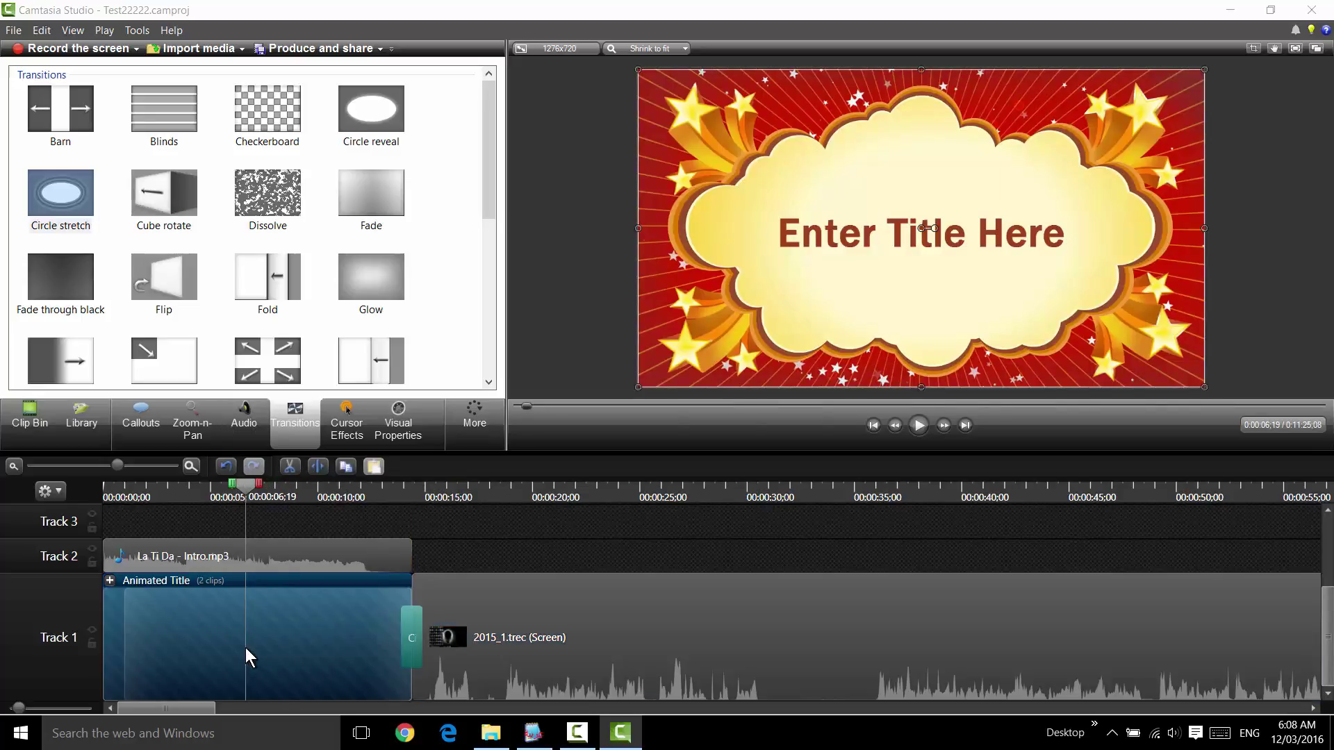
pyautogui.click(901, 239)
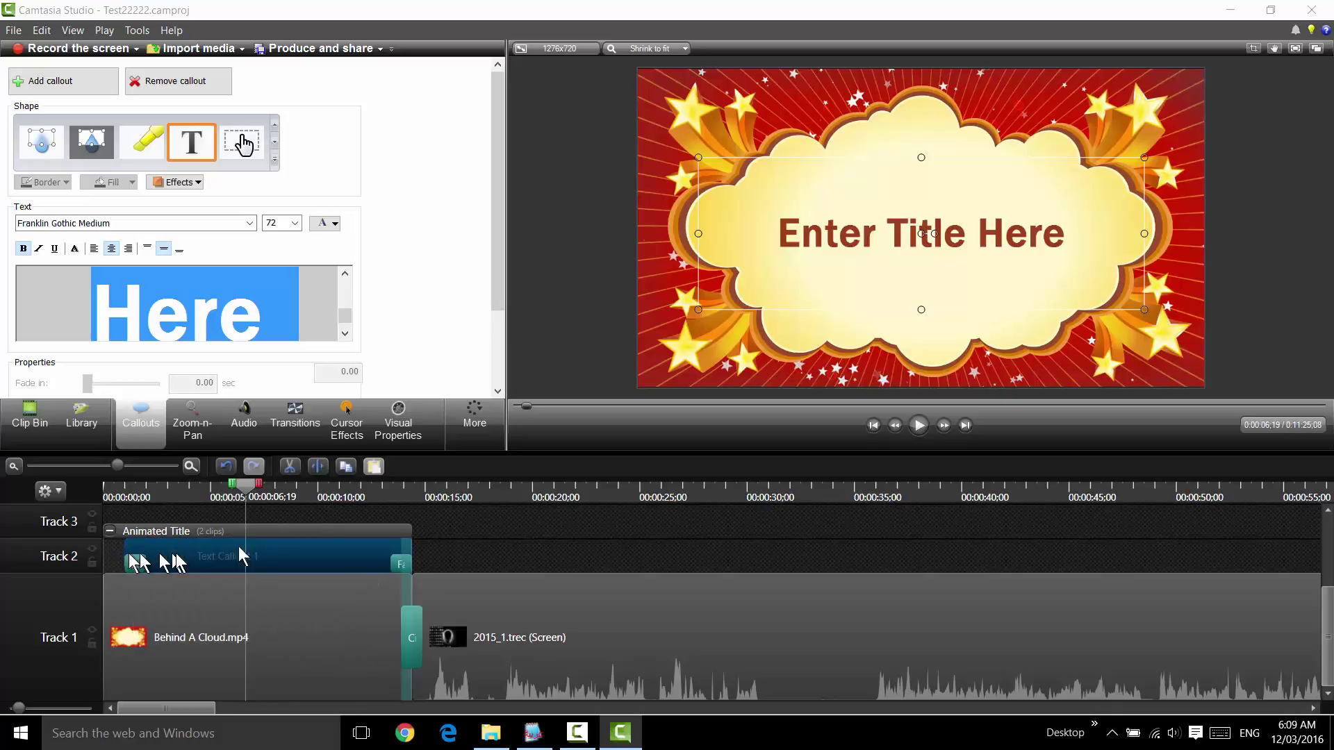
pyautogui.moveTo(245, 486); pyautogui.dragTo(126, 498)
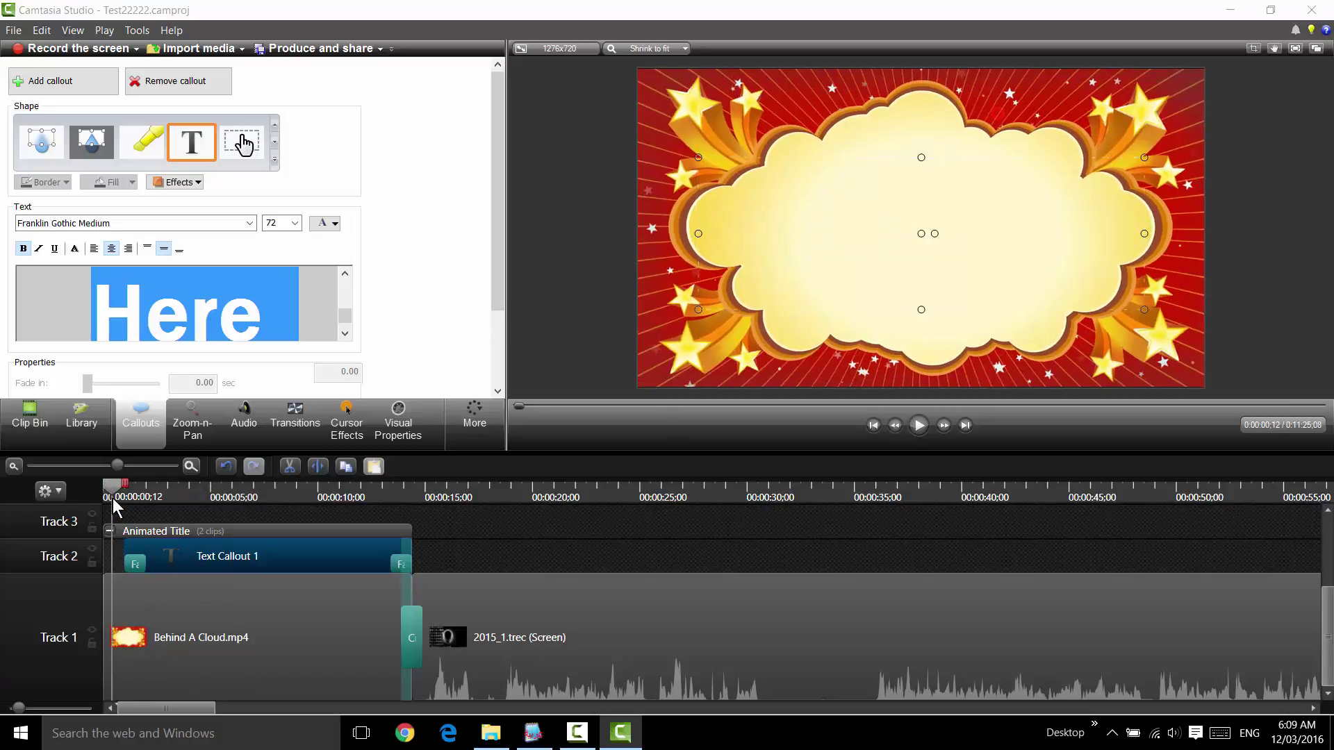
pyautogui.moveTo(126, 560); pyautogui.dragTo(165, 553)
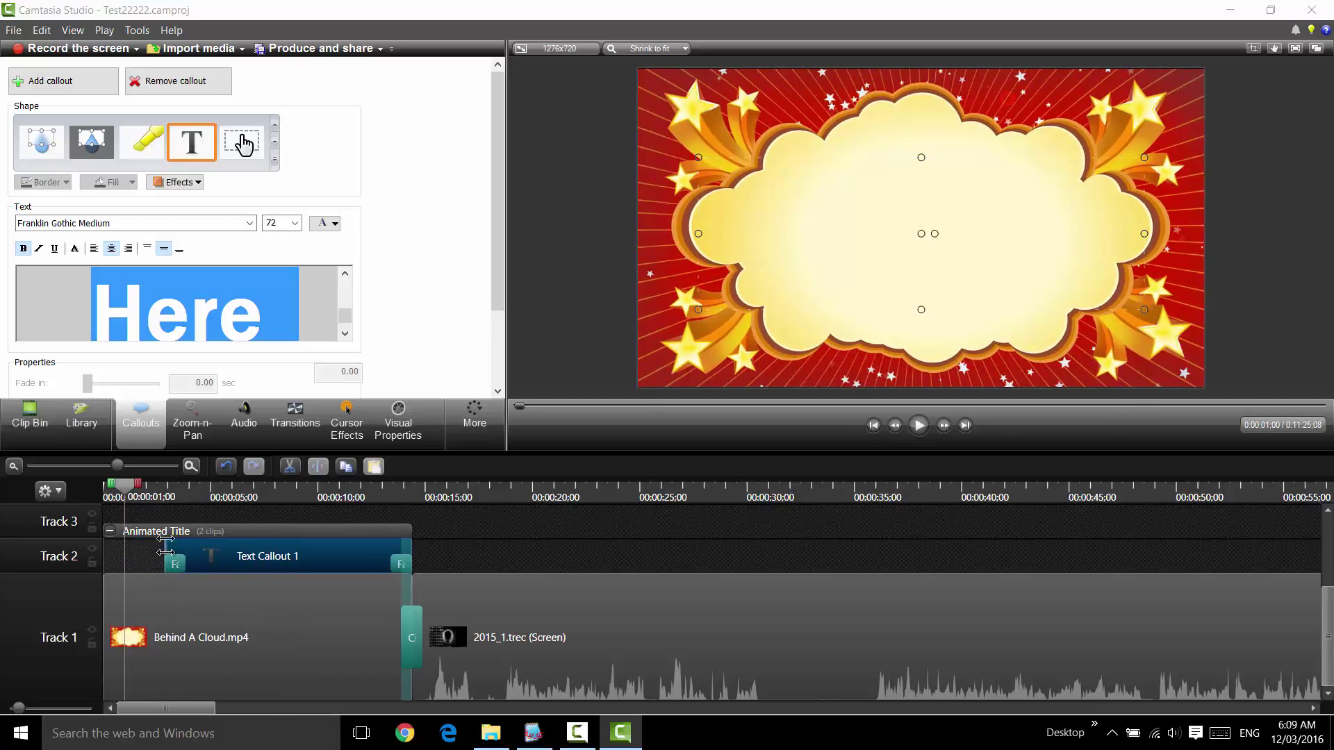
pyautogui.moveTo(128, 490); pyautogui.dragTo(82, 495)
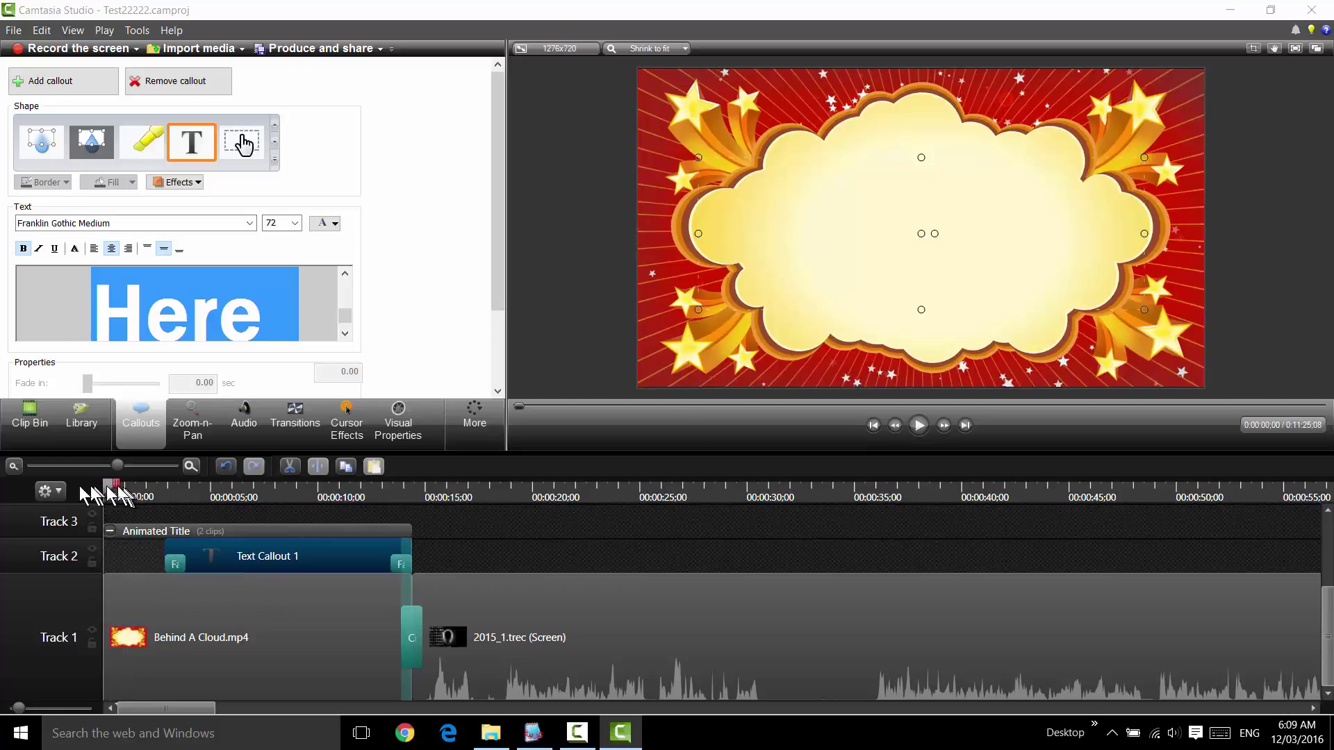
pyautogui.click(918, 426)
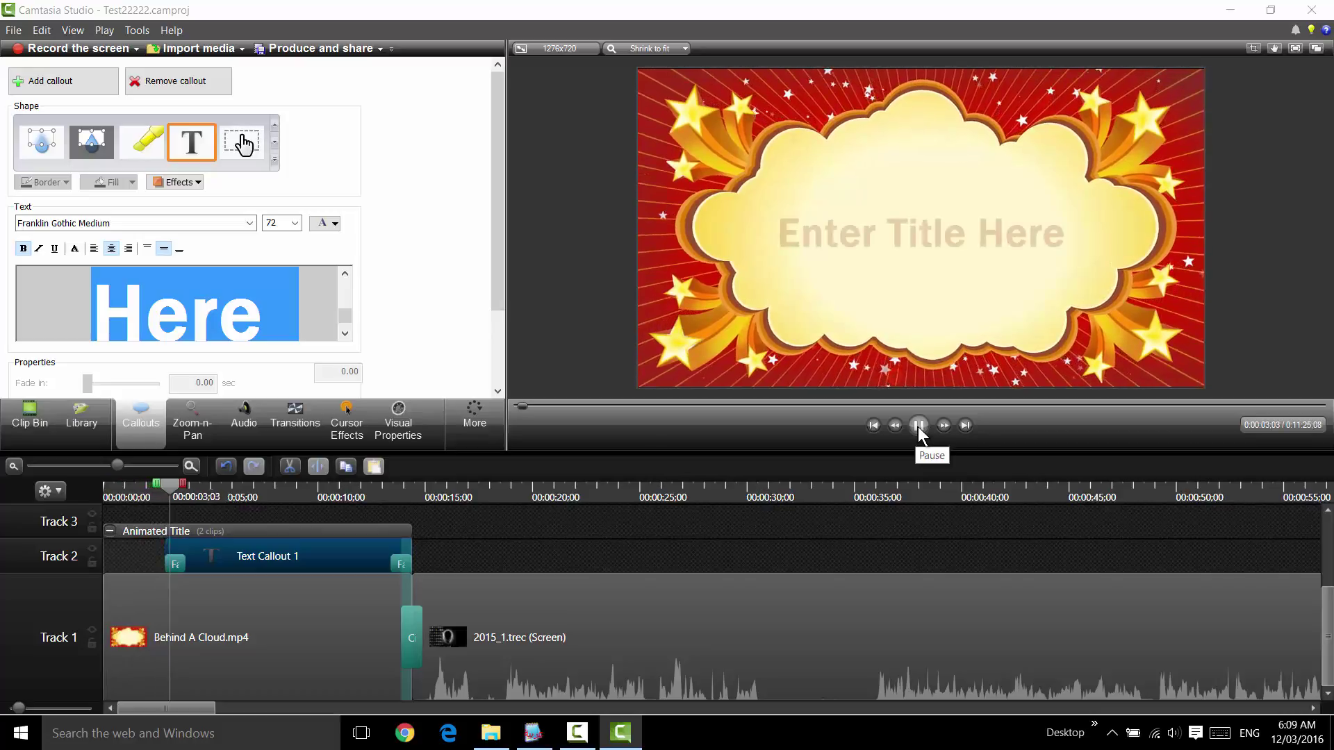
pyautogui.click(919, 426)
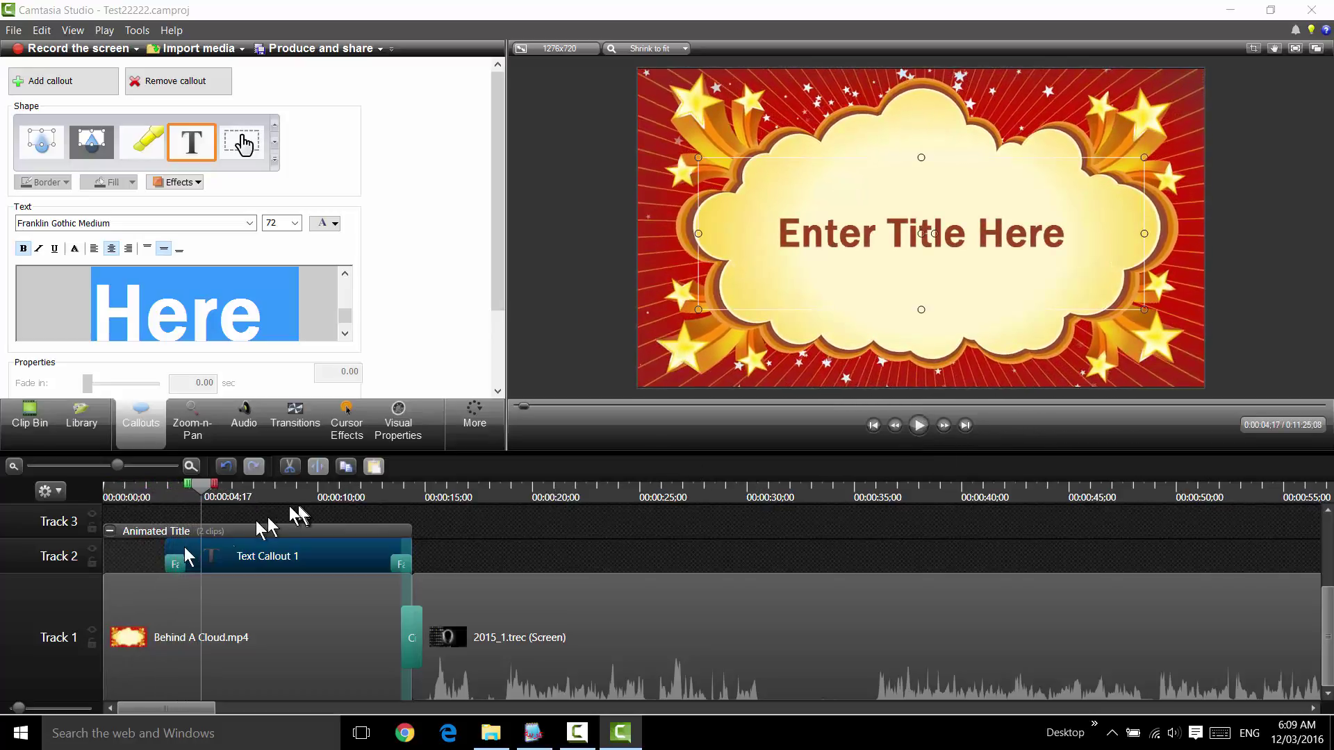
# - Delay the start of Text Callout 1 to just under 0:04, replaying the intro from the beginning to check its timing
pyautogui.moveTo(170, 545); pyautogui.dragTo(192, 546)
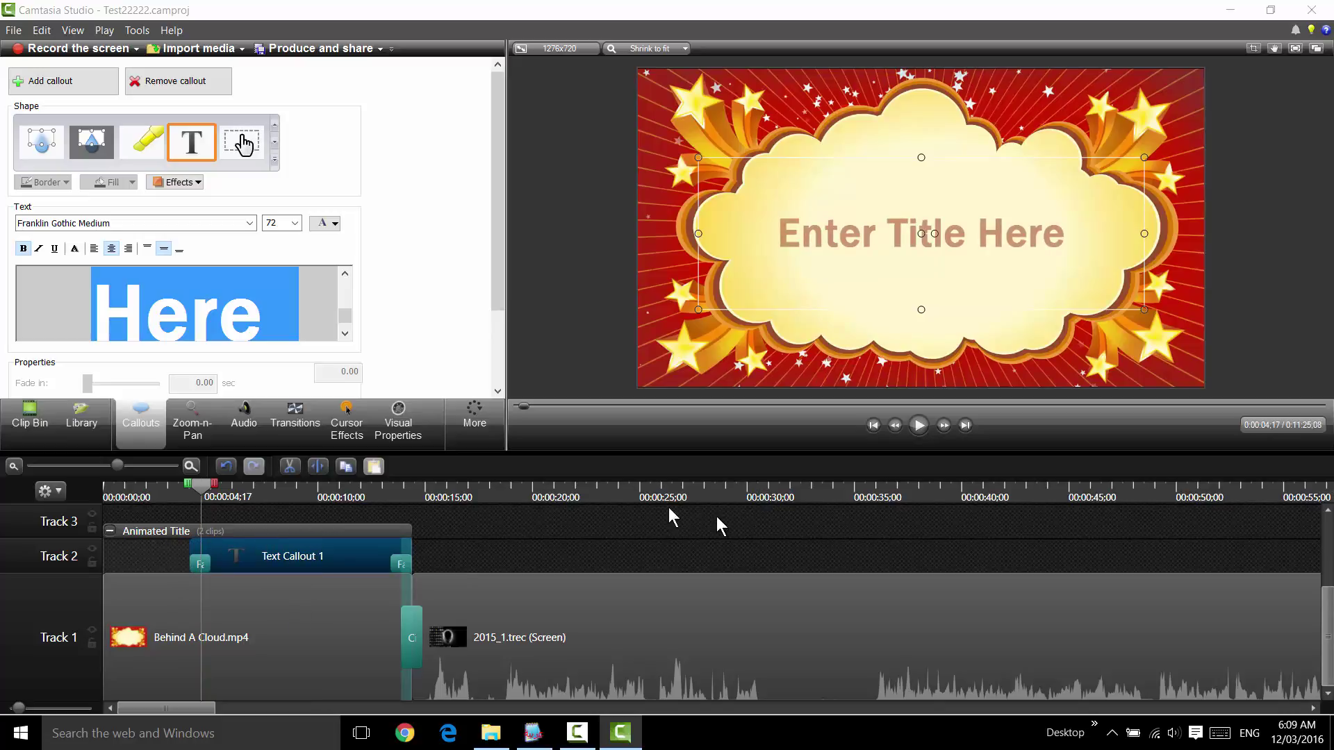
pyautogui.moveTo(193, 488); pyautogui.dragTo(64, 496)
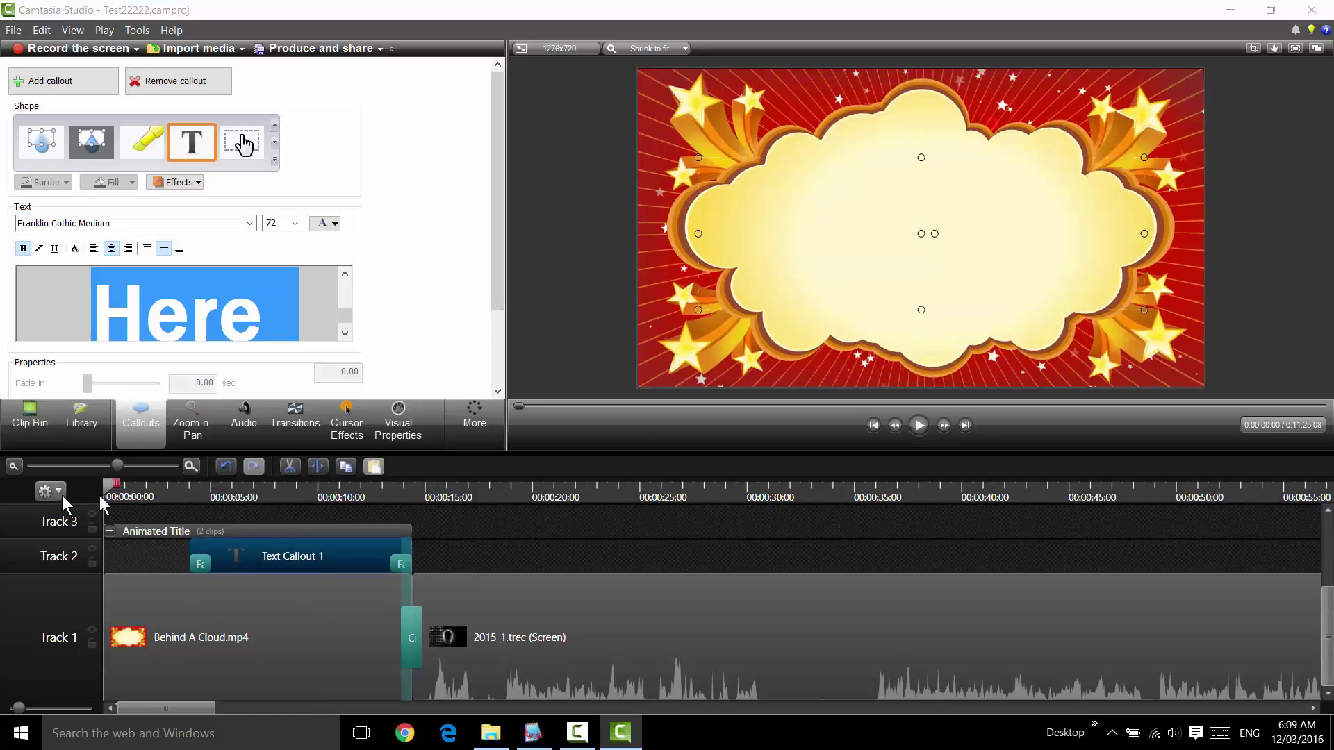
pyautogui.click(920, 428)
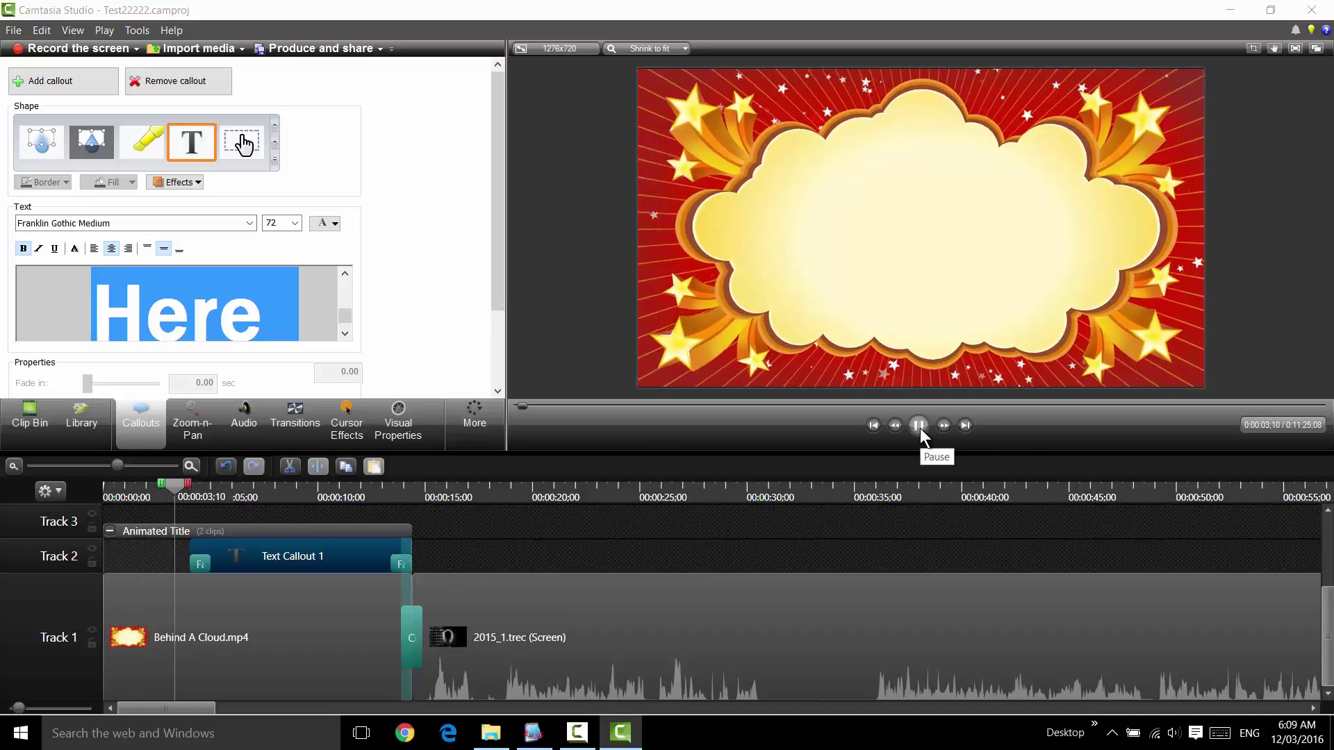
pyautogui.click(920, 428)
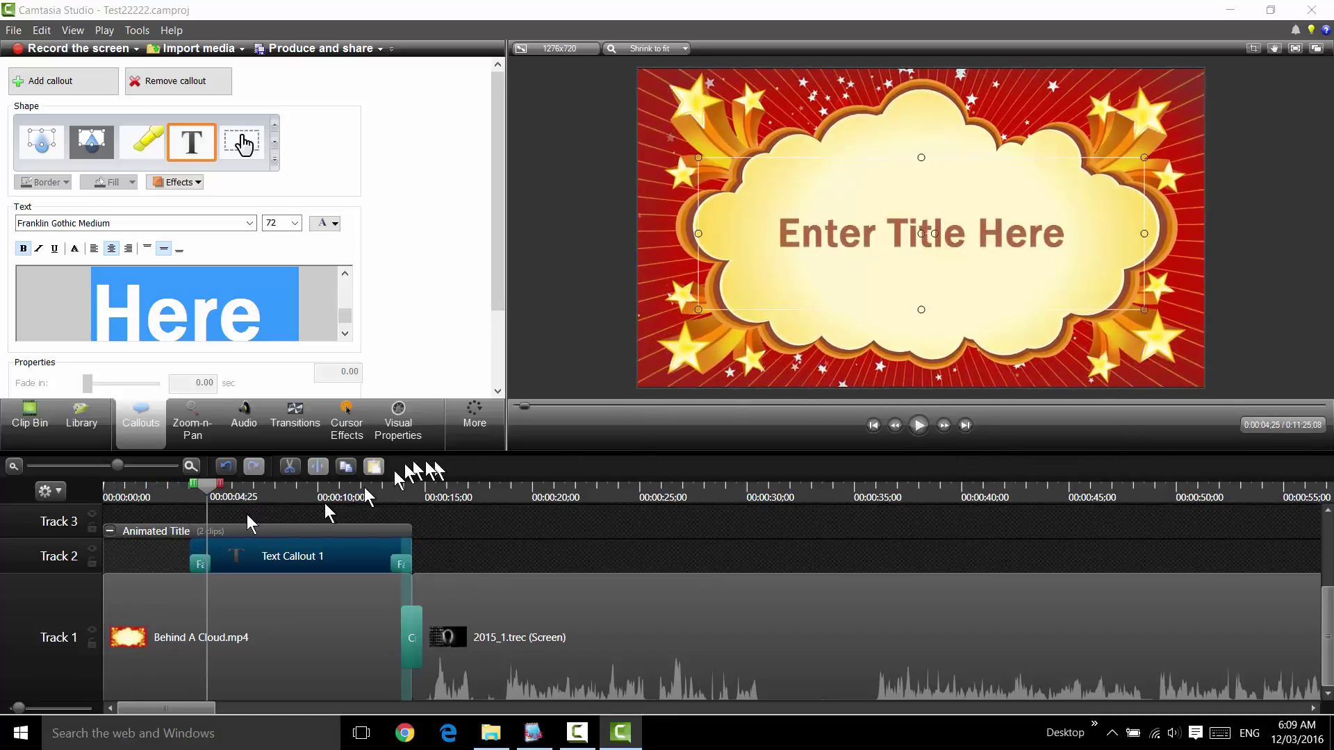
pyautogui.moveTo(190, 546); pyautogui.dragTo(186, 546)
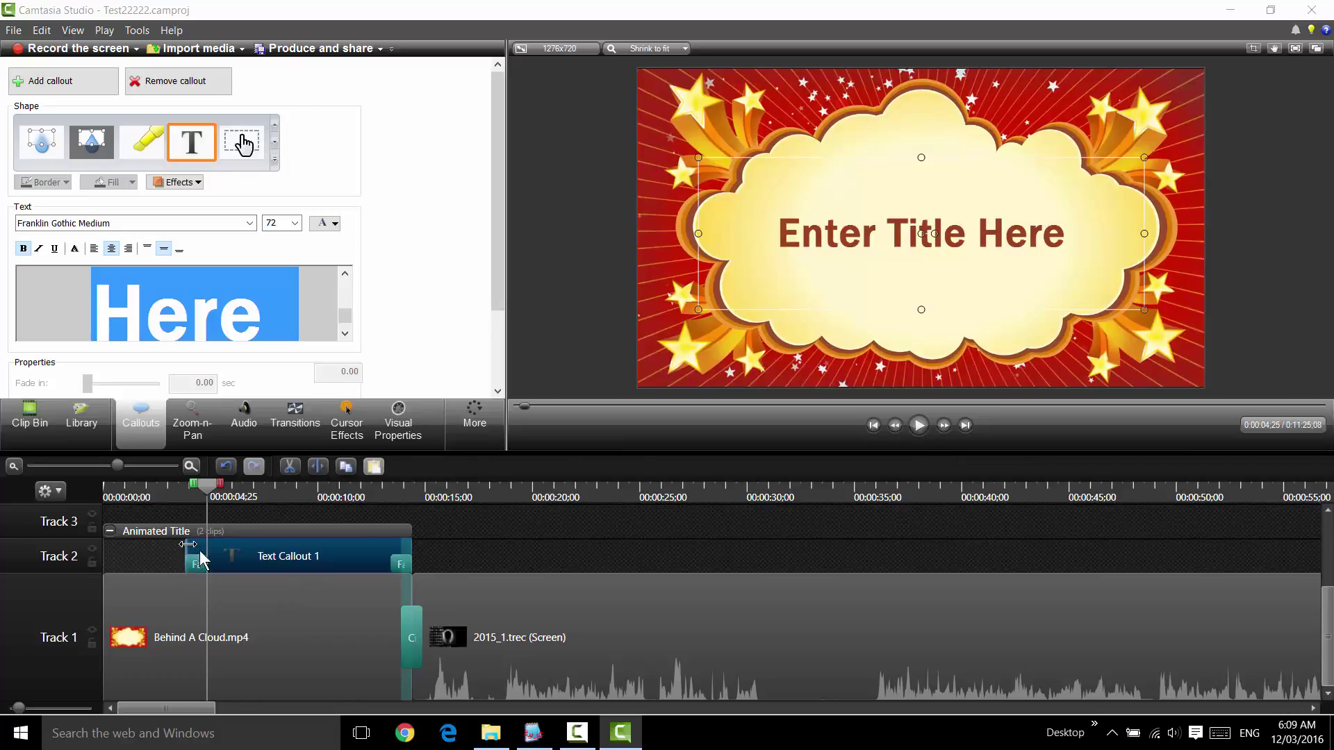
# - Magnify the timeline around the Animated Title and play the intro from the start to check the callout's fades
pyautogui.click(191, 467)
pyautogui.click(190, 467)
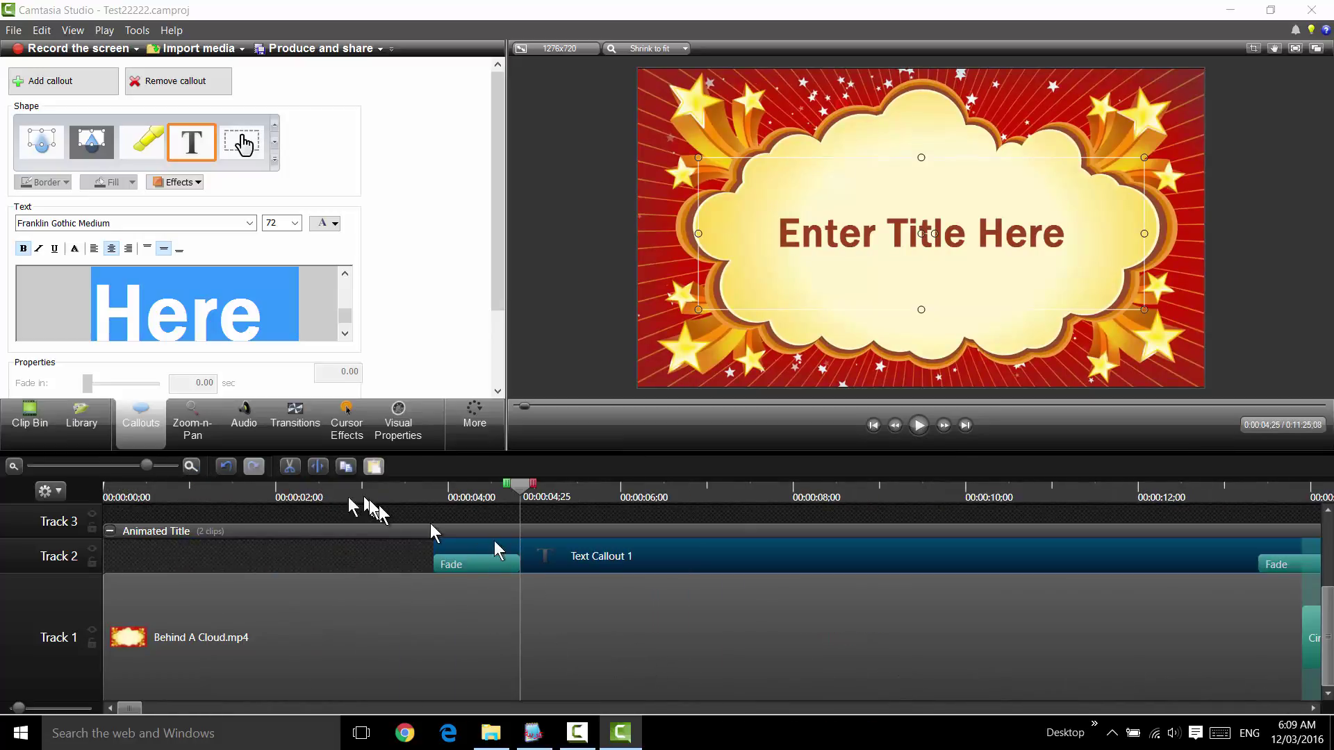
pyautogui.click(29, 467)
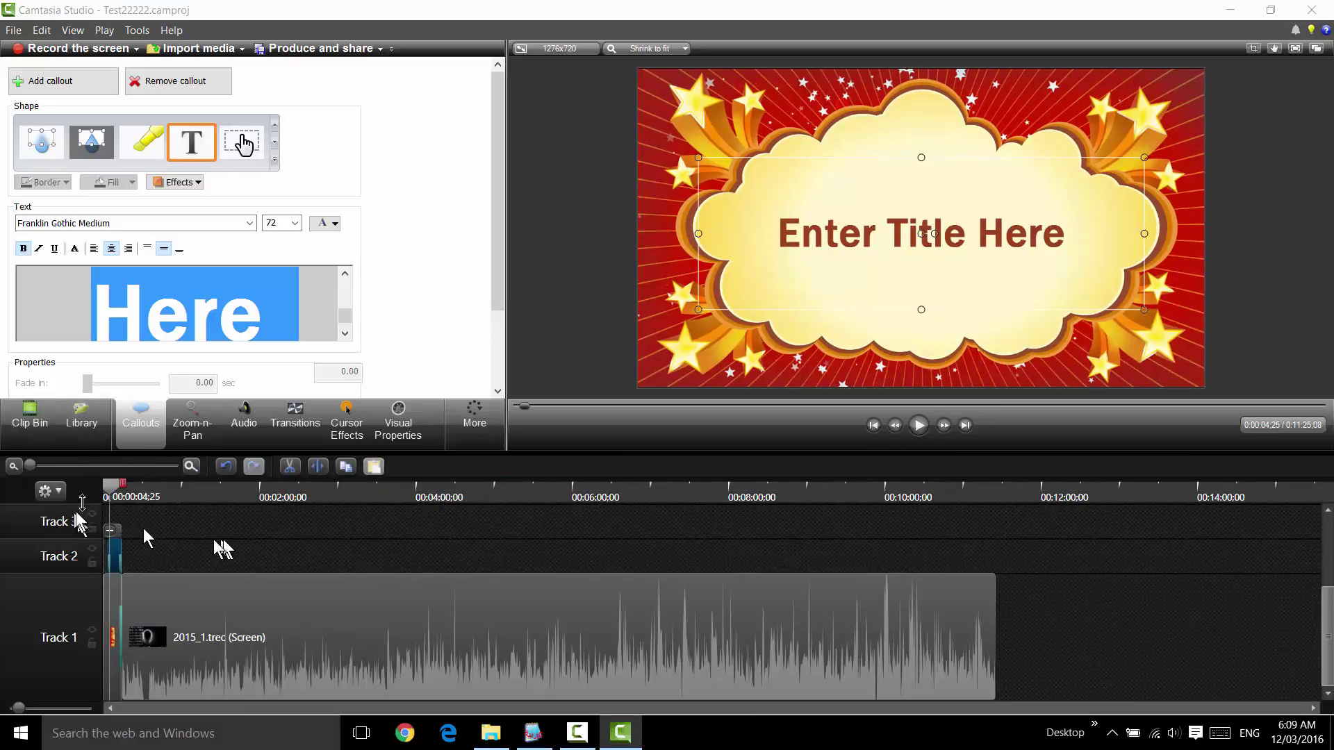
pyautogui.click(192, 467)
pyautogui.click(191, 467)
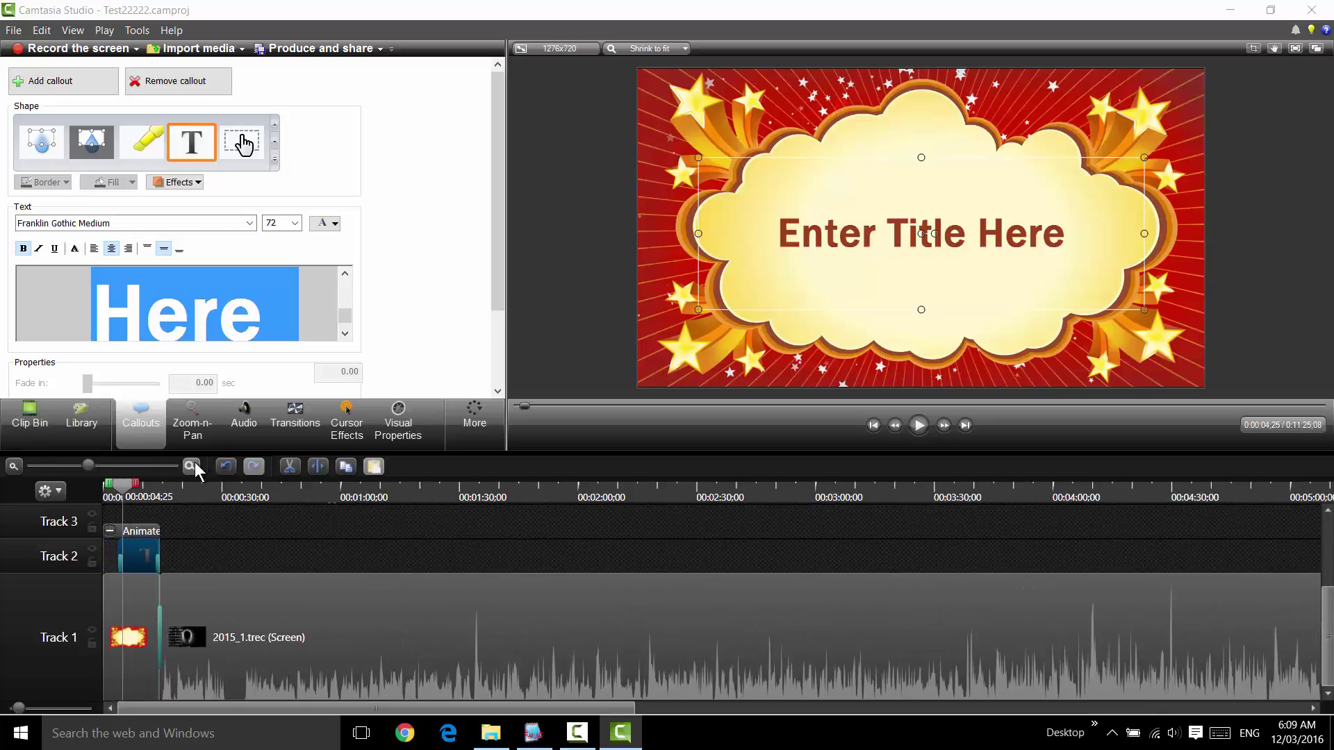
pyautogui.click(191, 467)
pyautogui.click(191, 466)
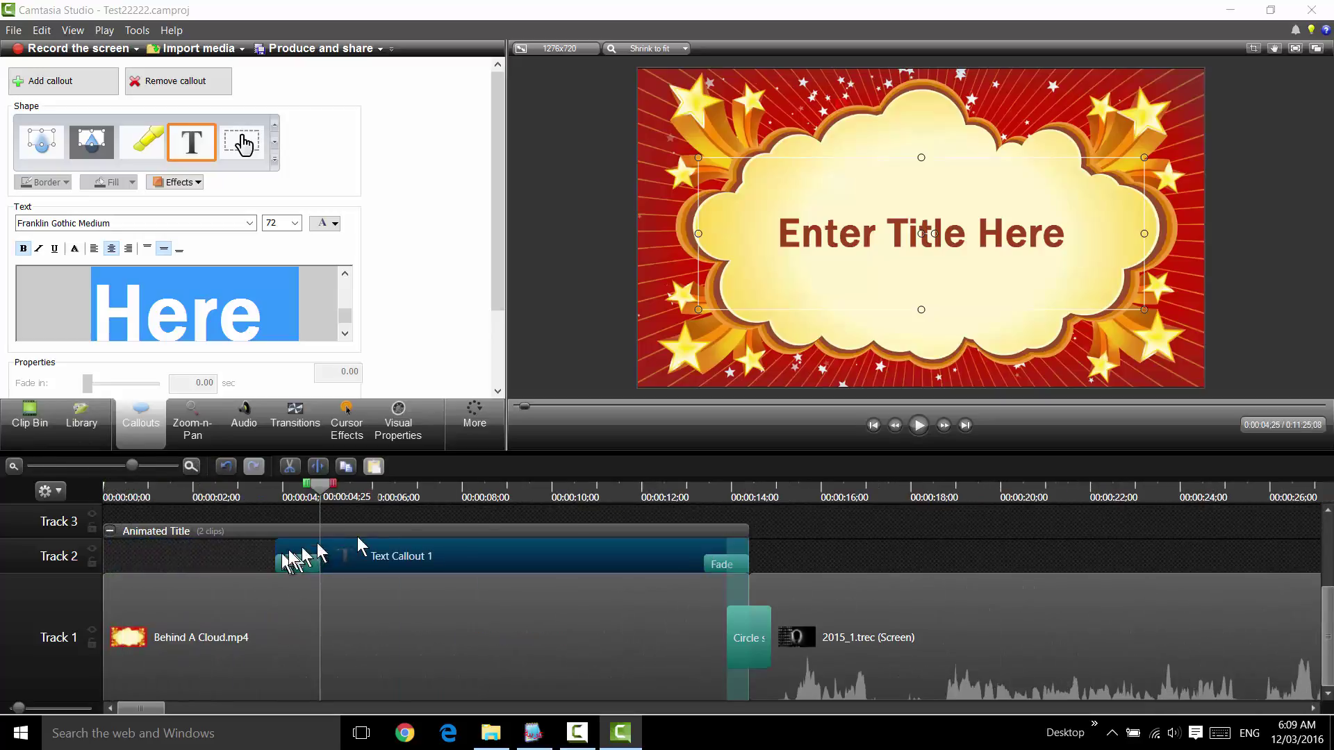
pyautogui.click(872, 425)
pyautogui.click(918, 425)
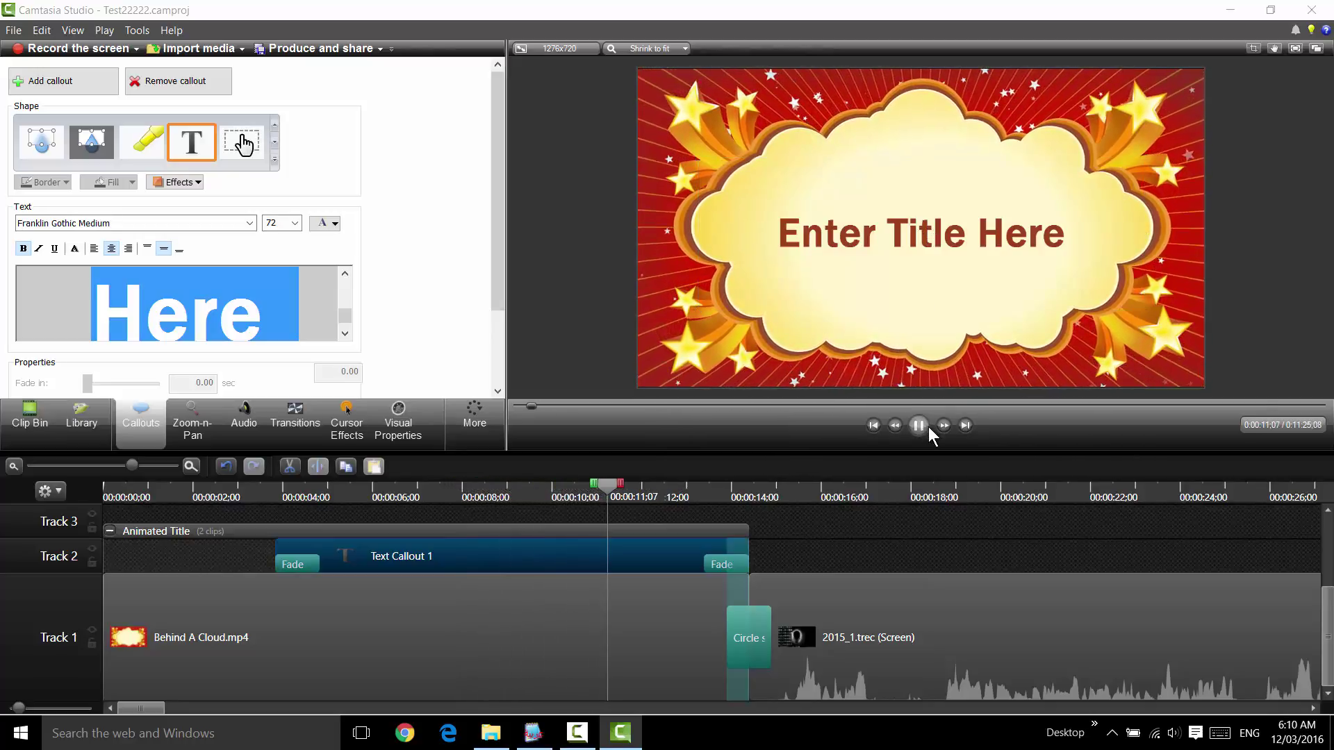
# - Extend the ending Fade of Text Callout 1 so it begins at 0:00:10;19, and return the playhead to 0:00:07;22
pyautogui.click(580, 495)
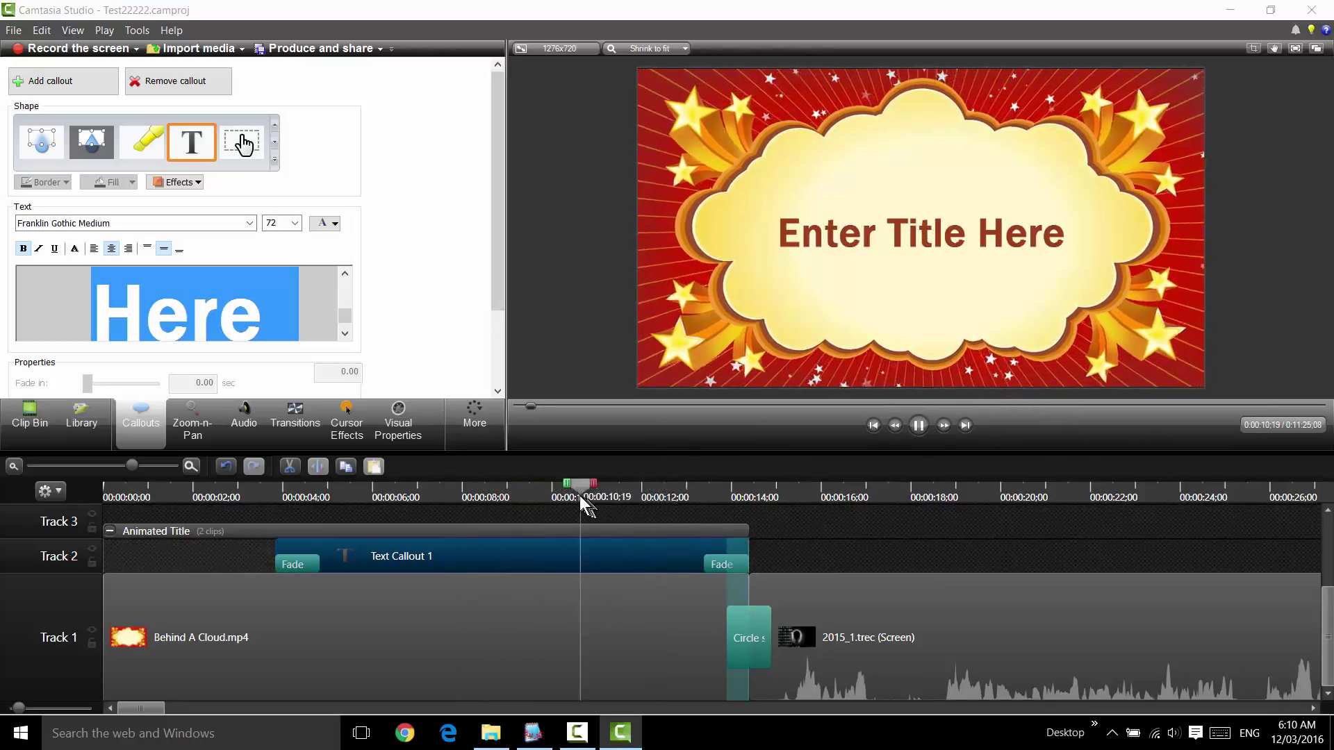
pyautogui.click(921, 425)
pyautogui.click(723, 569)
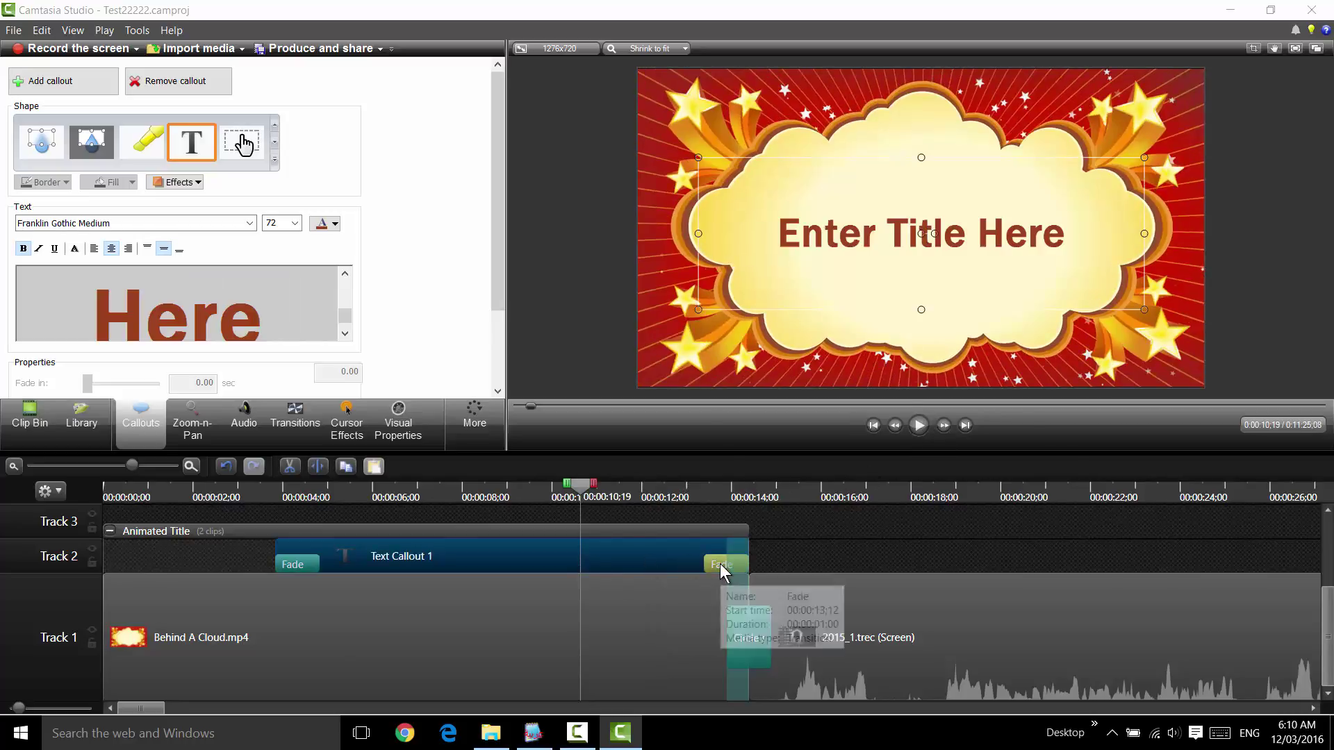
pyautogui.moveTo(705, 561); pyautogui.dragTo(581, 561)
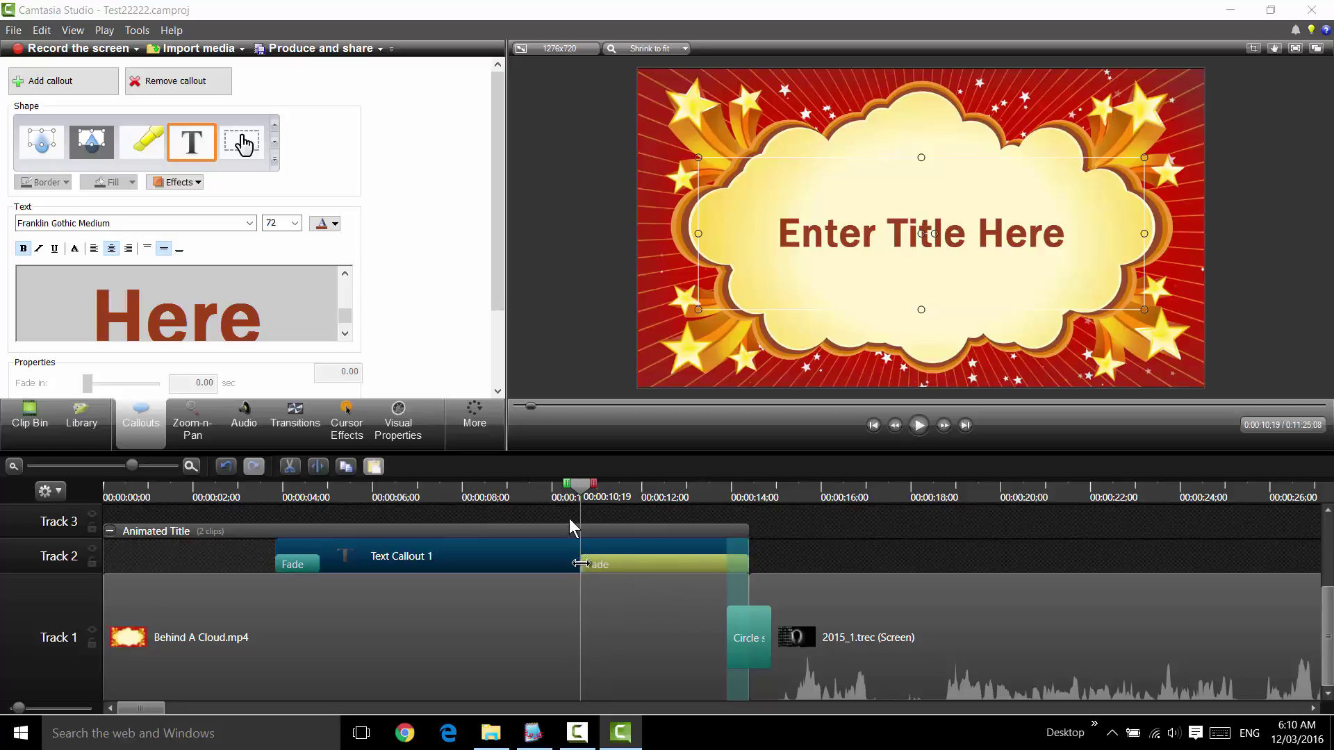
pyautogui.moveTo(584, 495); pyautogui.dragTo(453, 546)
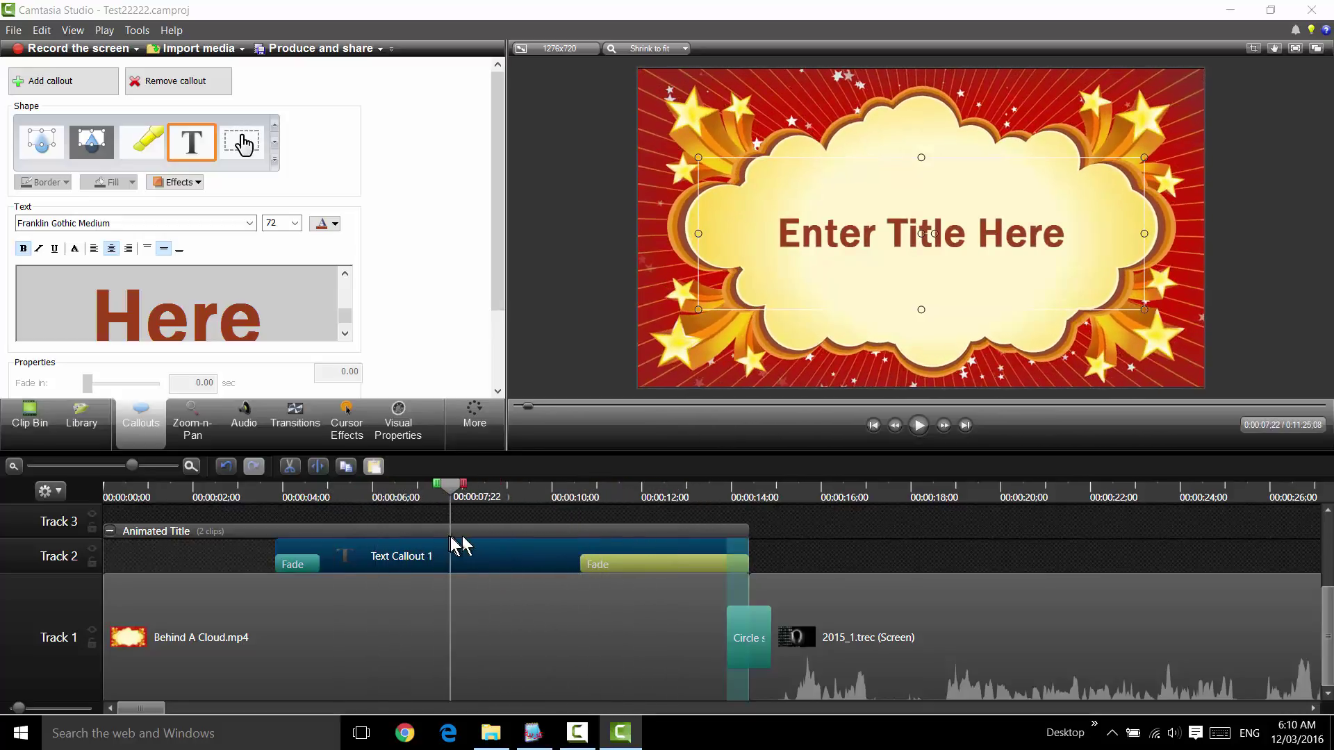
# - Switch to Arabic Pad, split "أكسيس قرءان درس رقم ١" into two lines before "درس", copy all of it, and return to Camtasia Studio
pyautogui.click(541, 737)
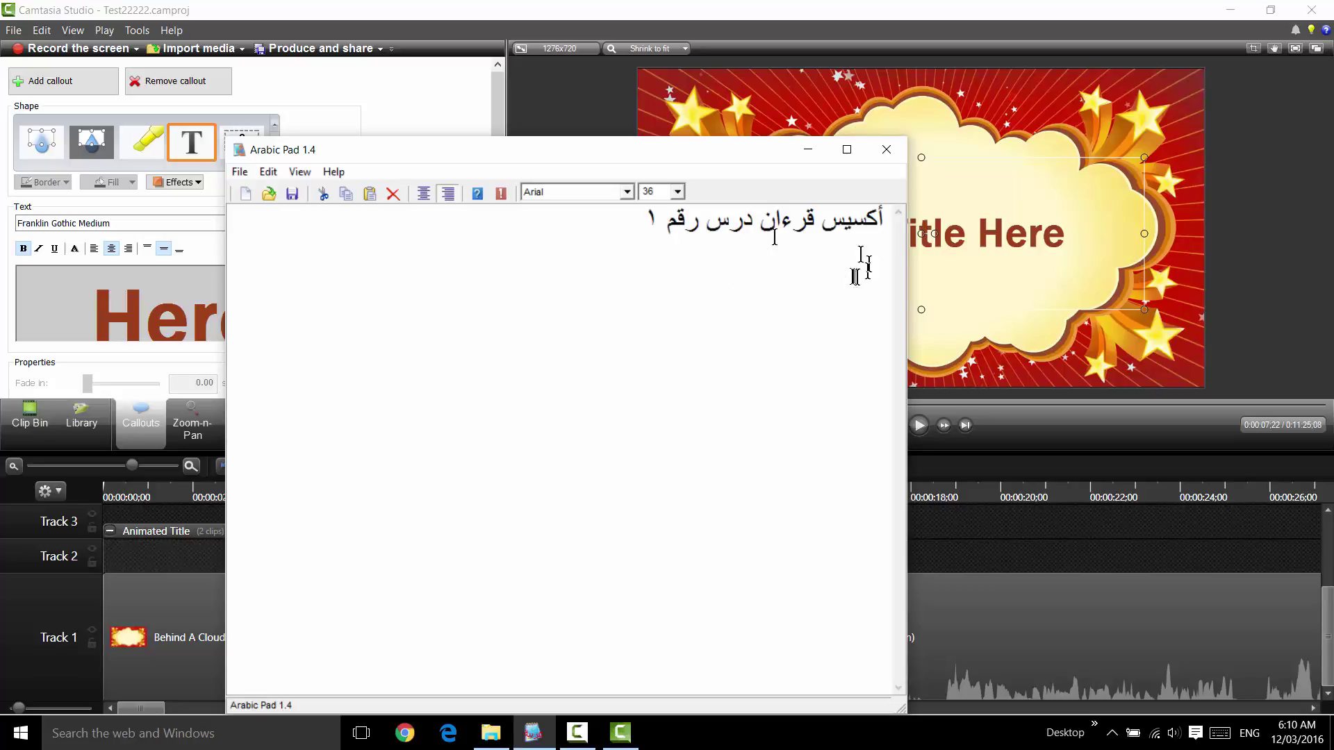
pyautogui.press('Return')
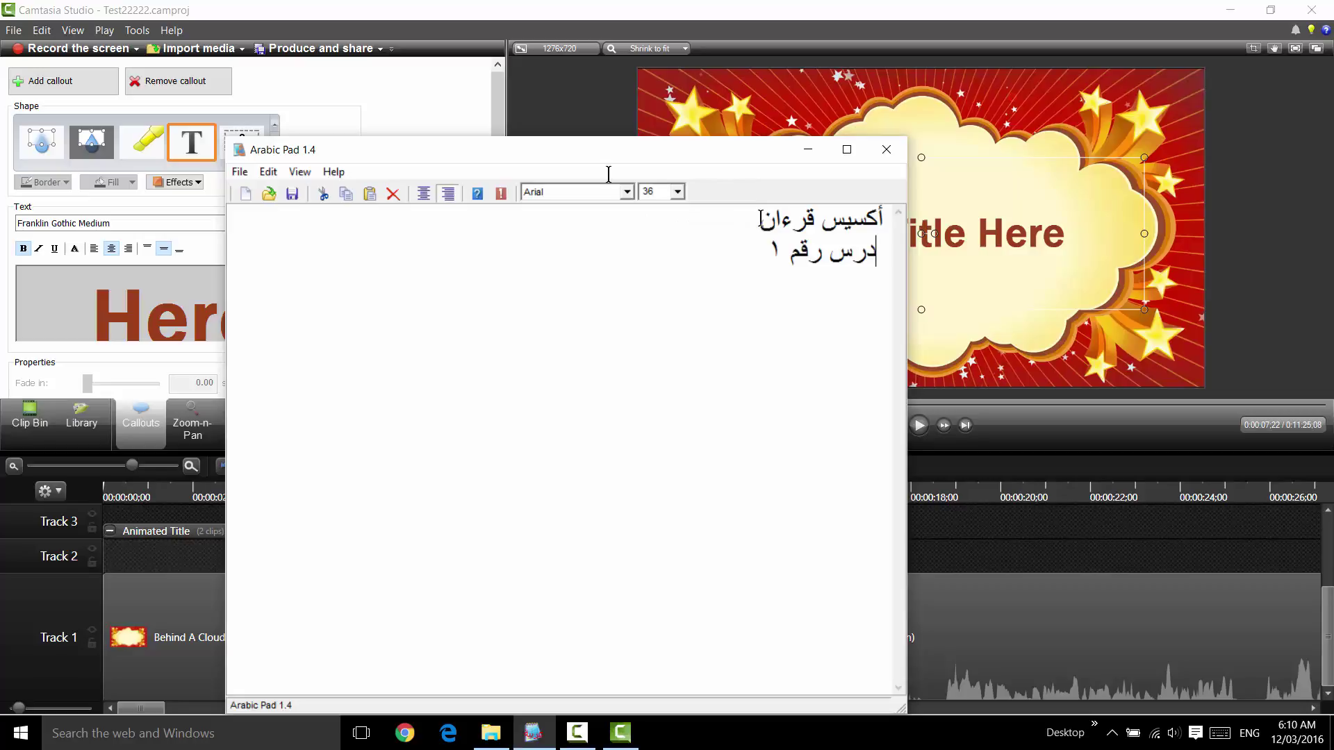
pyautogui.press('BackSpace')
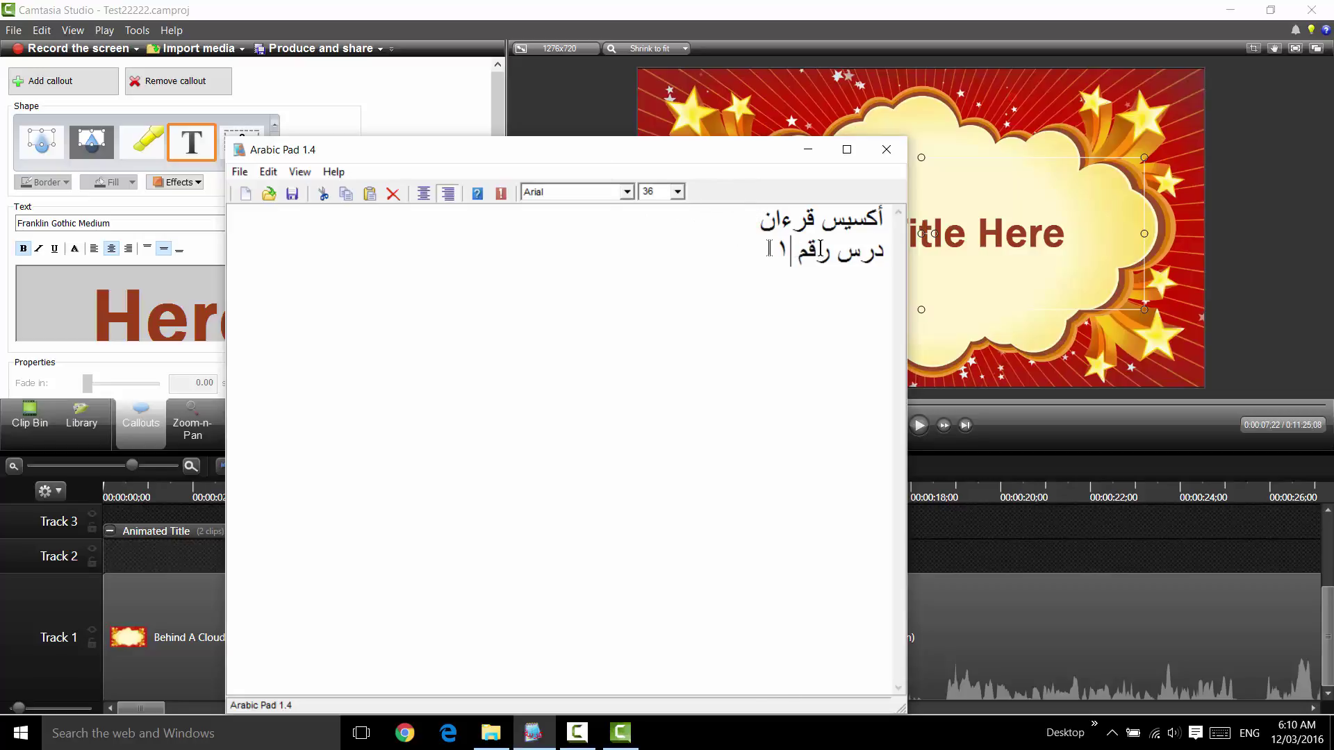
pyautogui.hotkey('ctrl', 'a')
pyautogui.hotkey('ctrl', 'c')
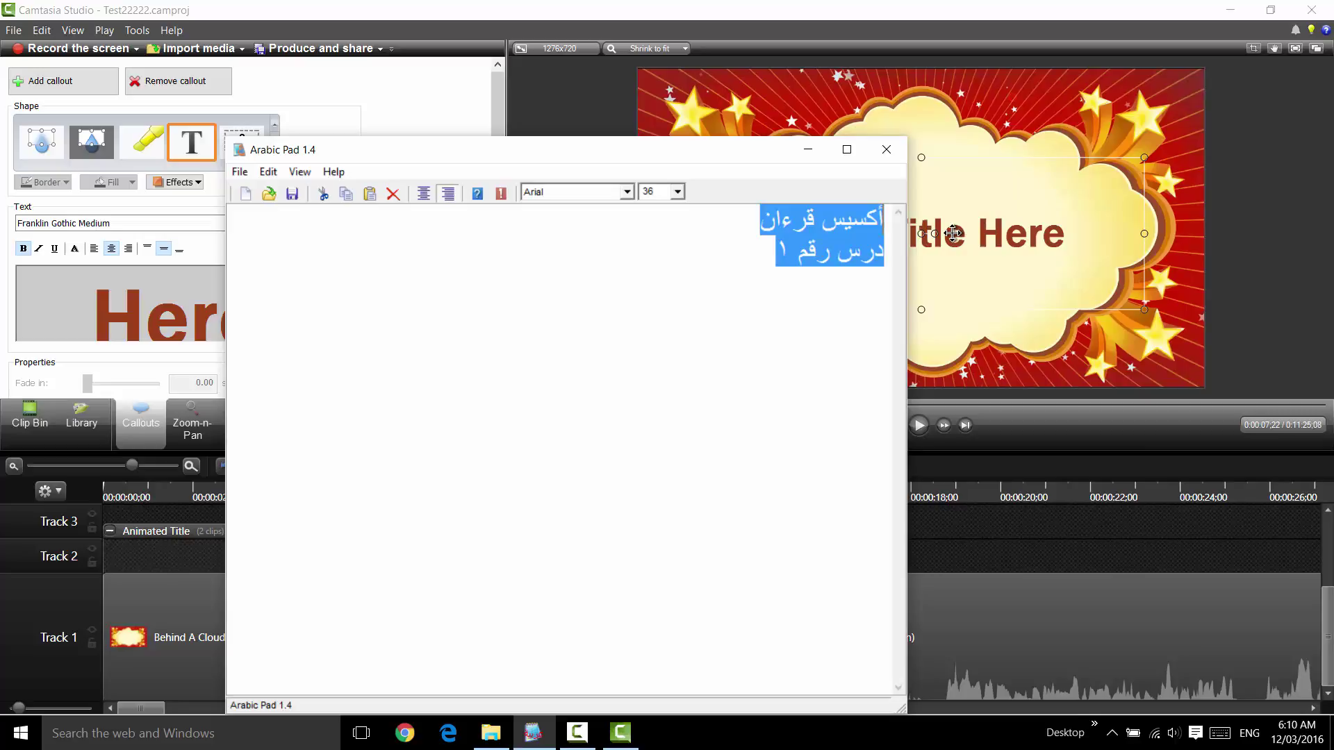
pyautogui.click(808, 148)
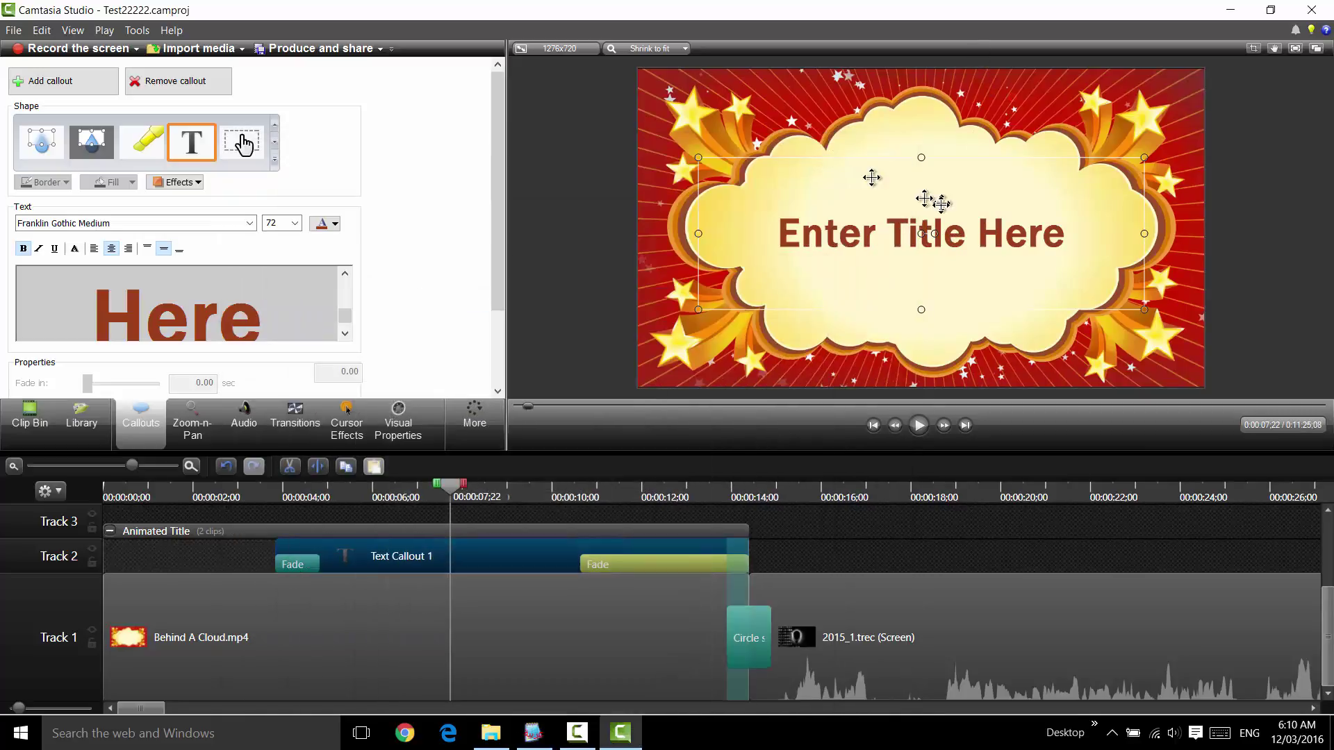
# - Replace the title callout's placeholder text with the copied two-line Arabic text "أكسيس قرءان / درس رقم ١"
pyautogui.click(915, 238)
pyautogui.hotkey('ctrl', 'a')
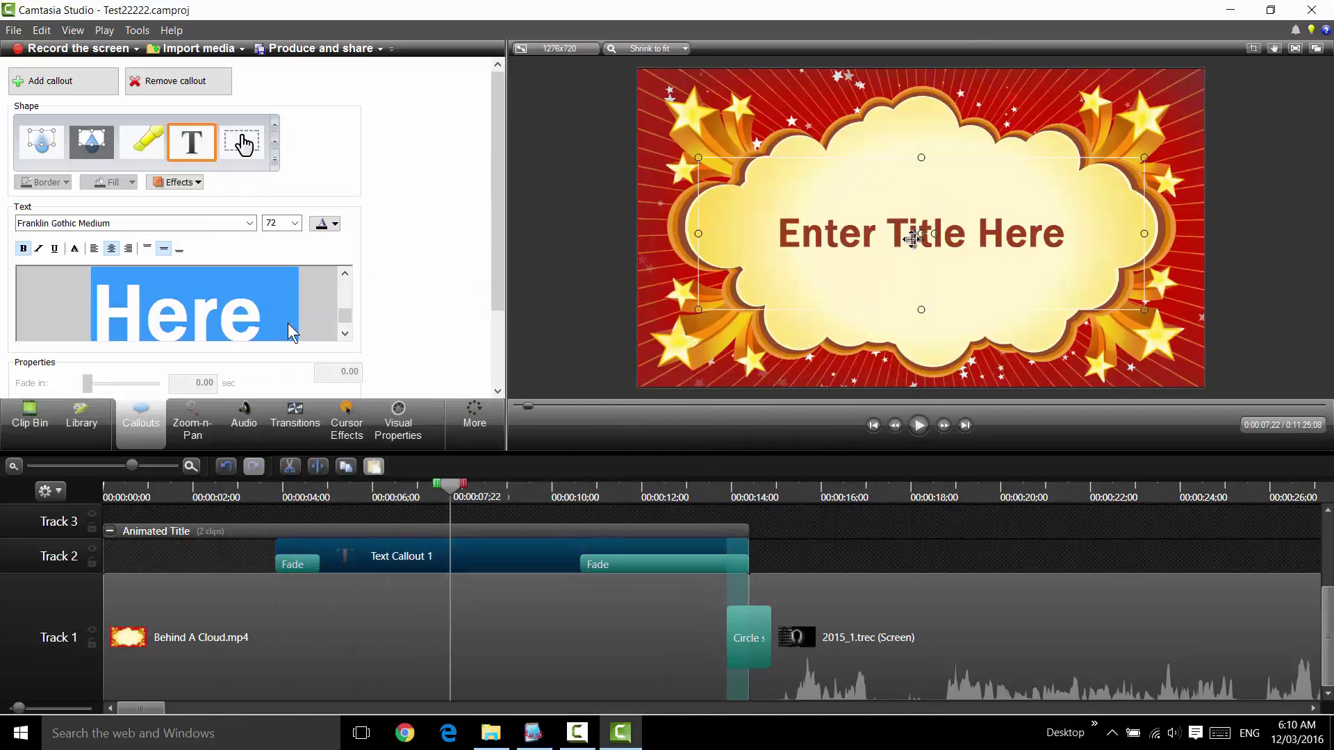
pyautogui.click(198, 323)
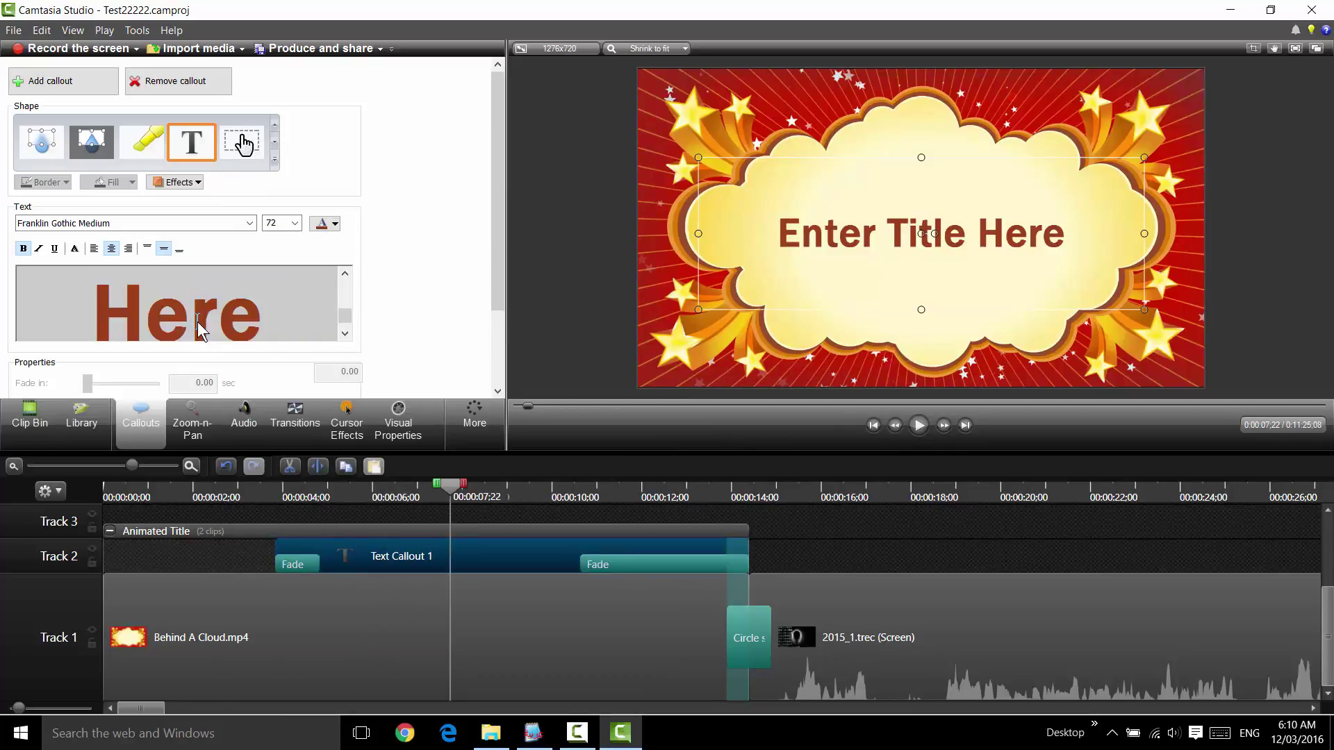
pyautogui.doubleClick(197, 322)
pyautogui.hotkey('ctrl', 'v')
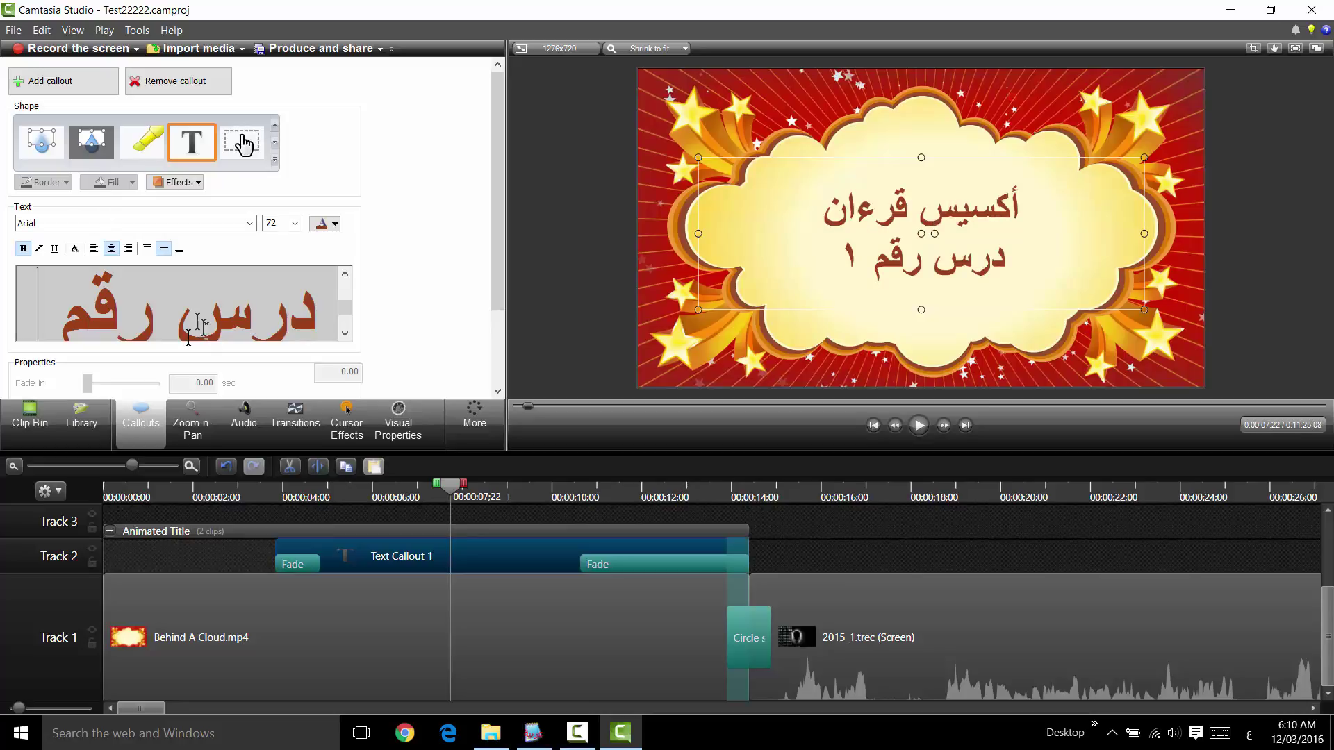
pyautogui.click(345, 334)
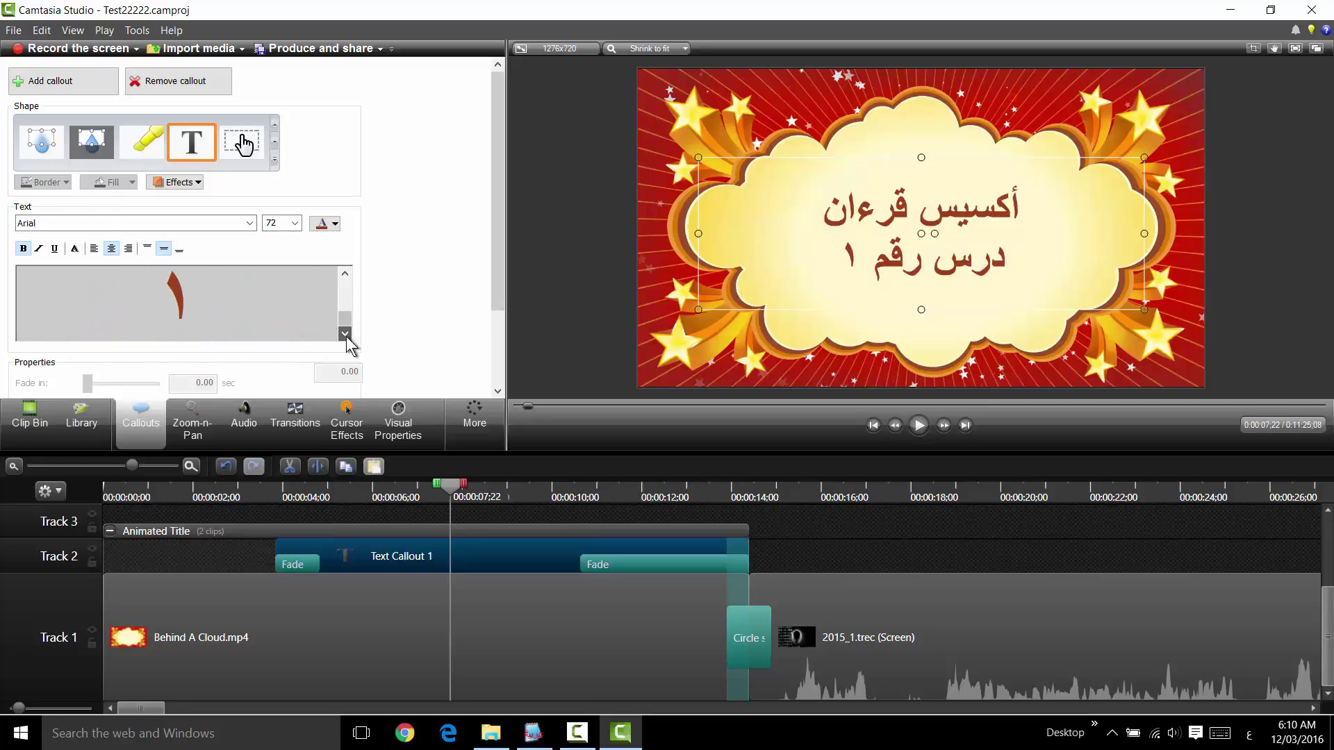
pyautogui.doubleClick(130, 299)
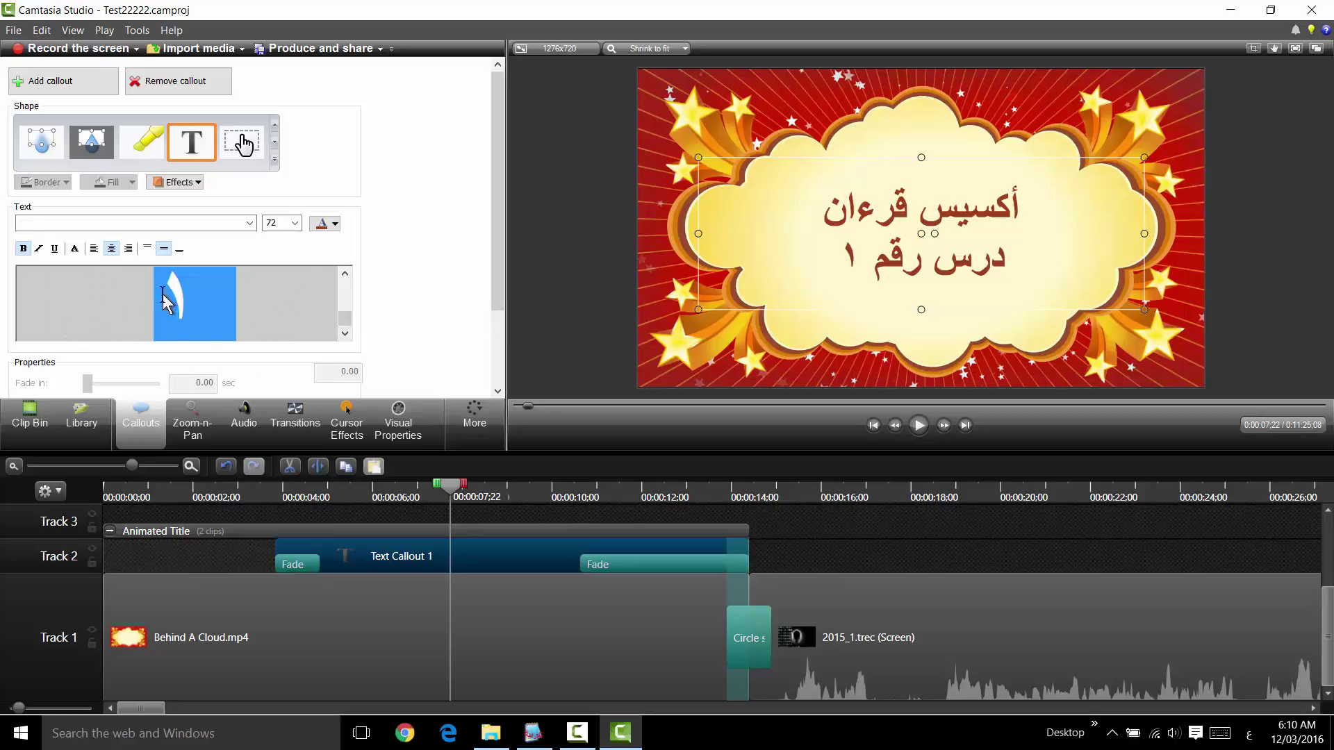
pyautogui.press('BackSpace')
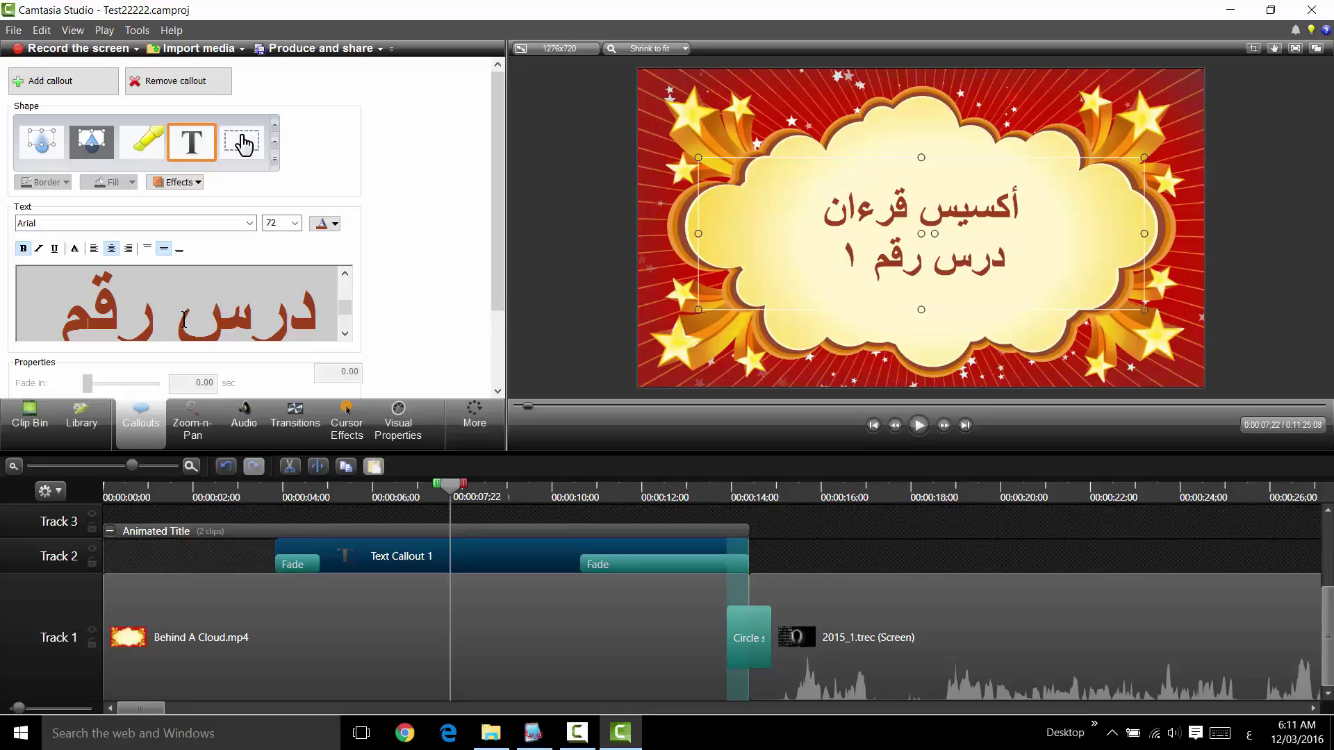
pyautogui.press('Return')
pyautogui.write('١')
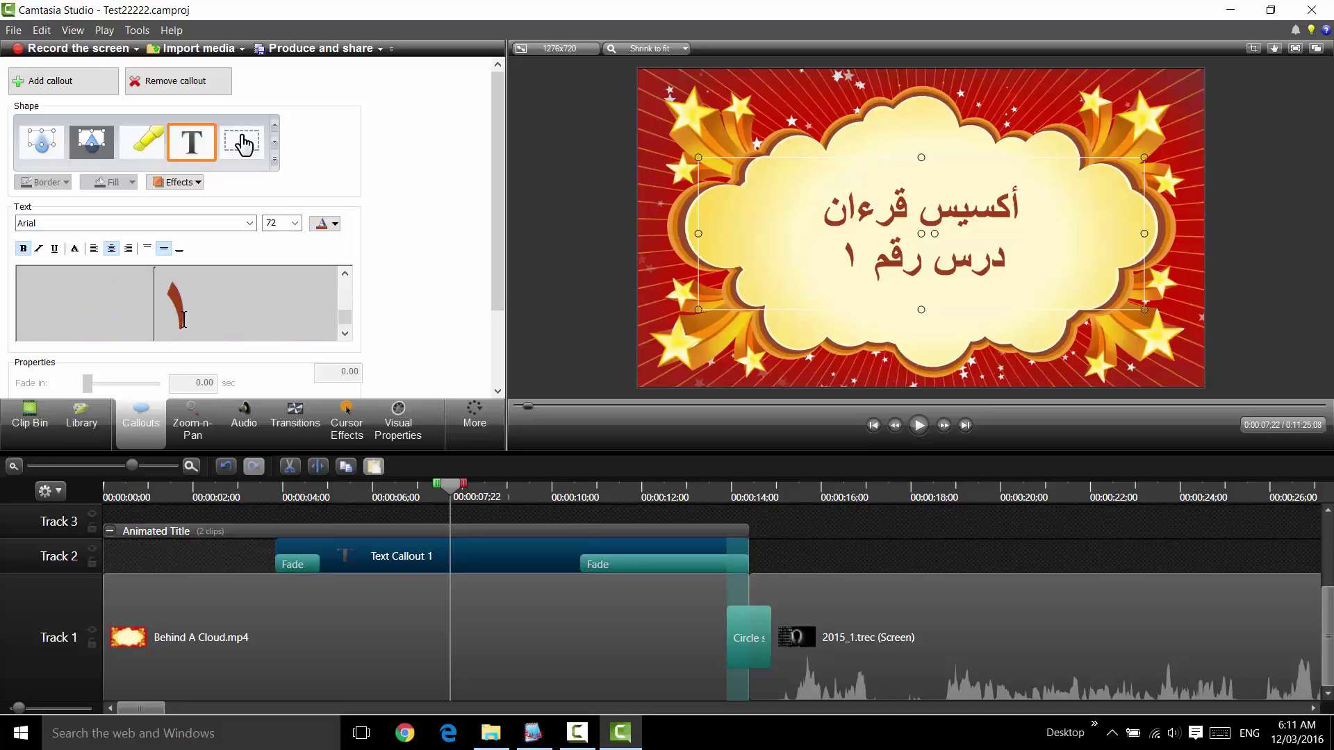
pyautogui.click(184, 319)
pyautogui.press('BackSpace')
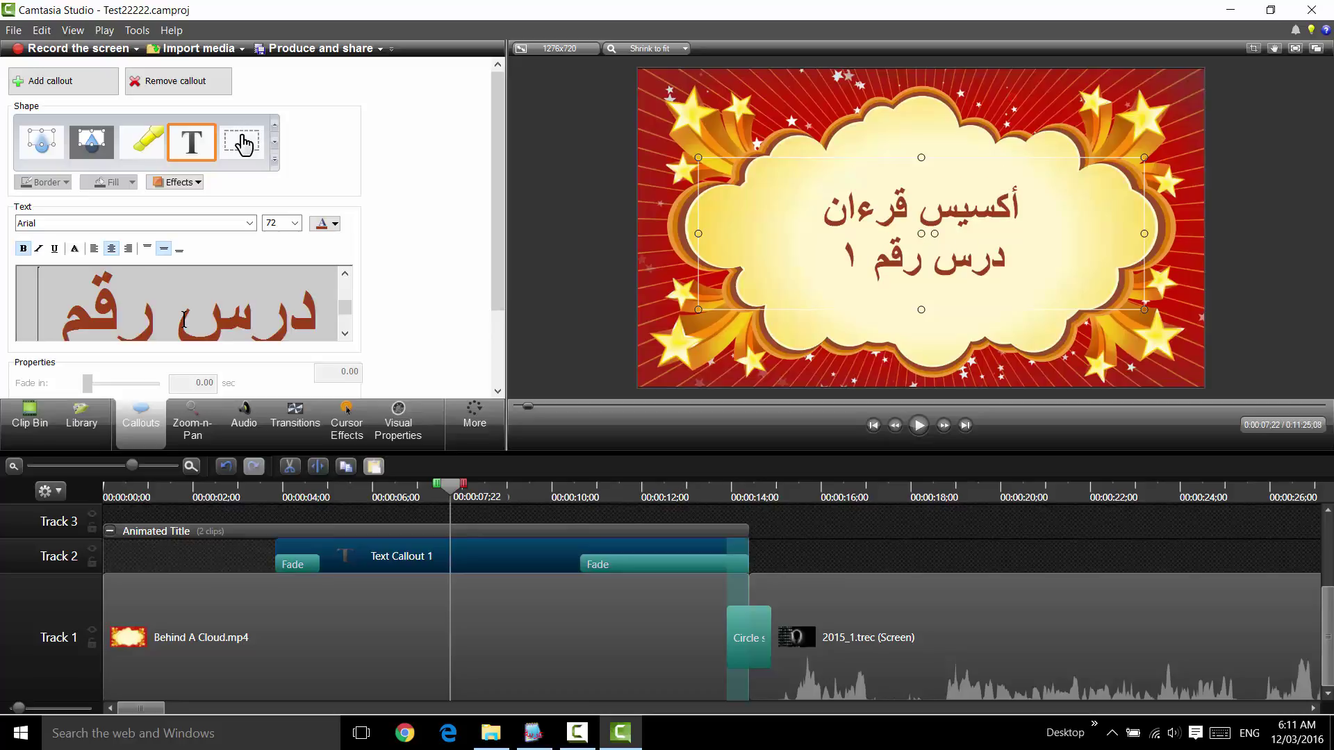
pyautogui.press('Return')
pyautogui.press('BackSpace')
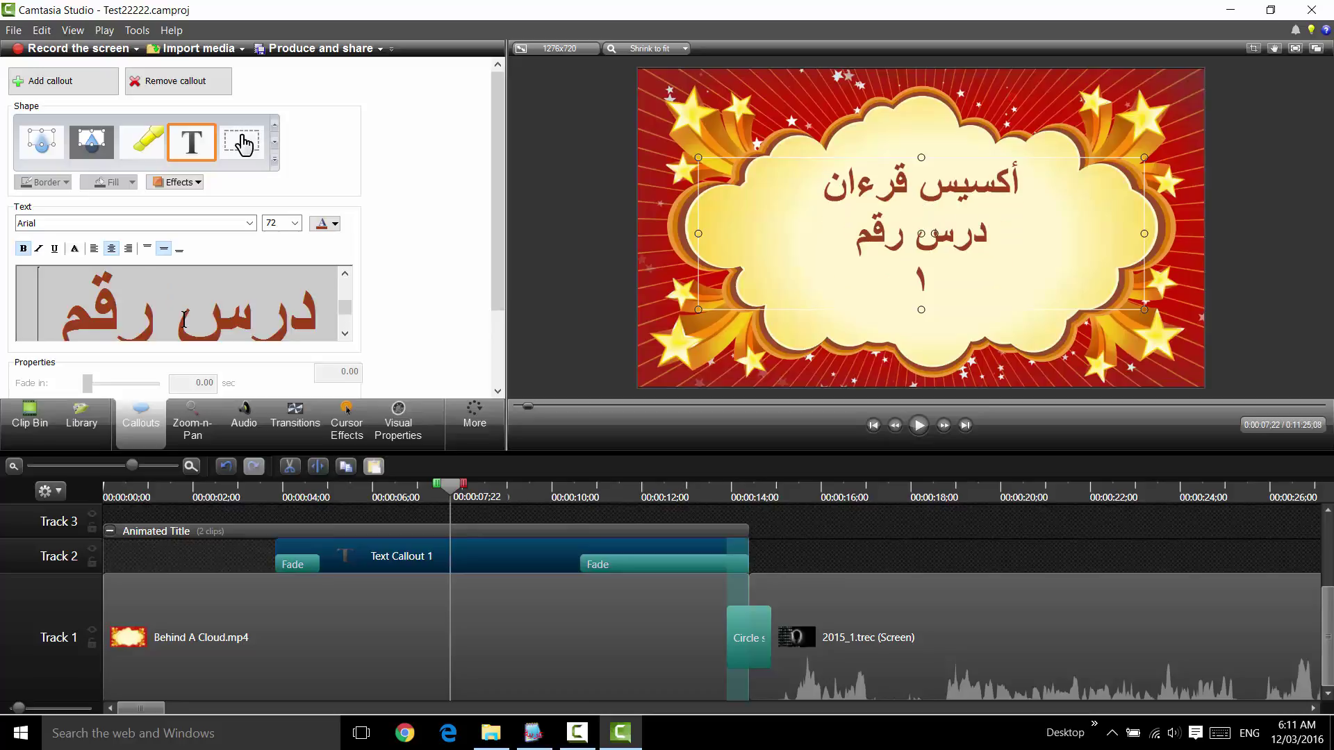
pyautogui.click(345, 335)
pyautogui.hotkey('alt', 'shift')
pyautogui.scroll(1, 345, 336)
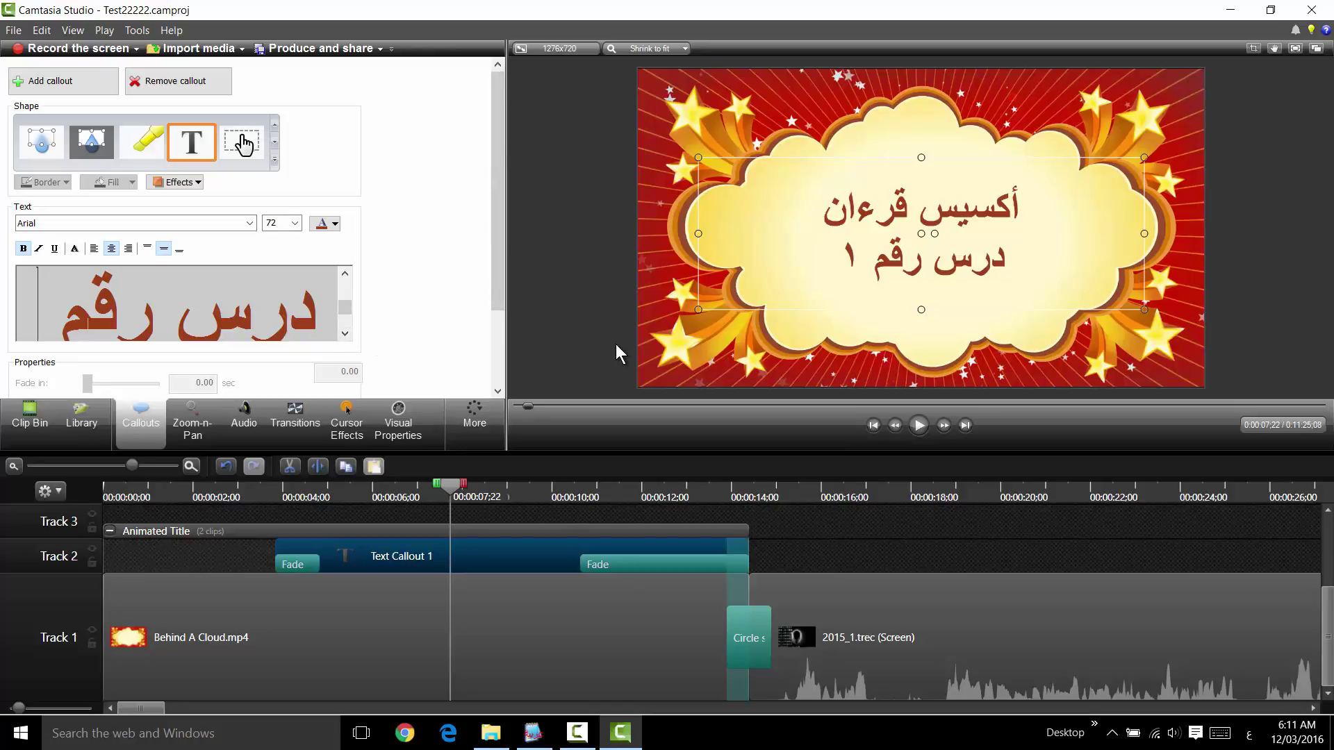
# - Add a third line reading "12 Feb 2016" below the Arabic text in the title callout
pyautogui.press('Return')
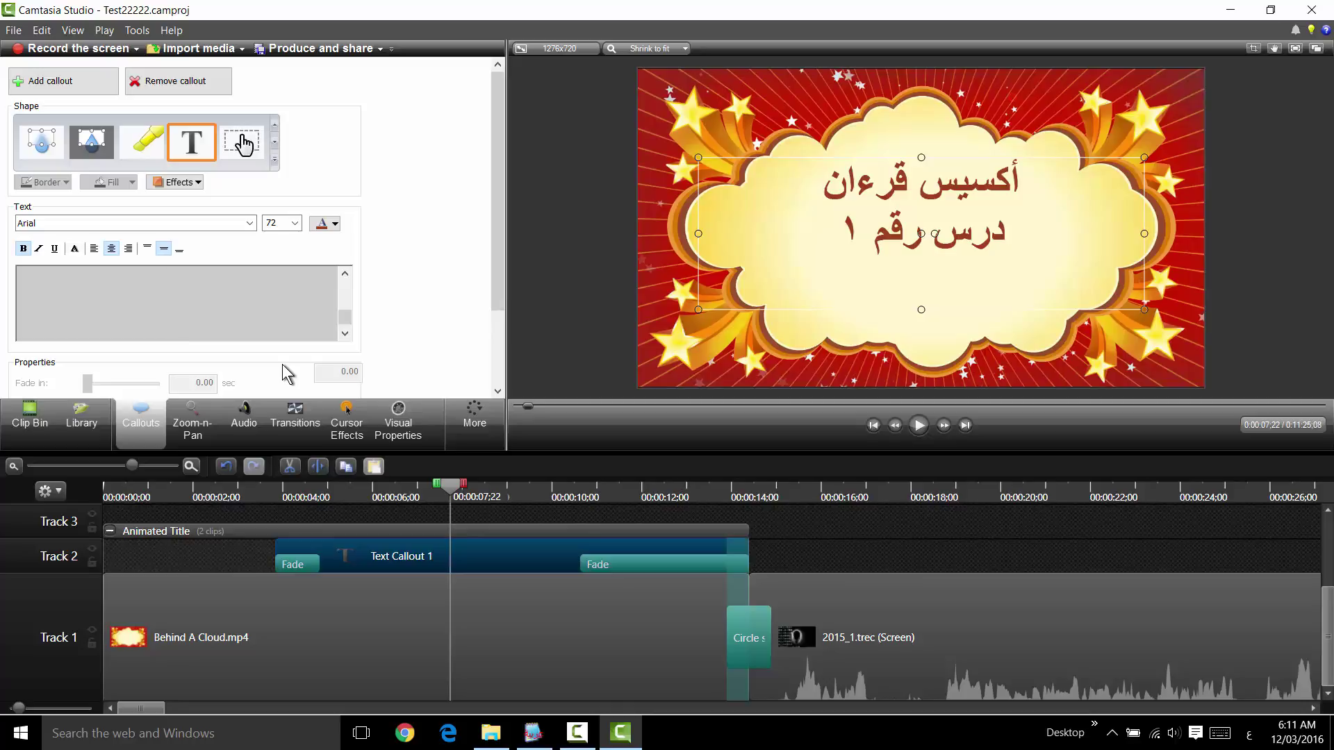
pyautogui.write('1')
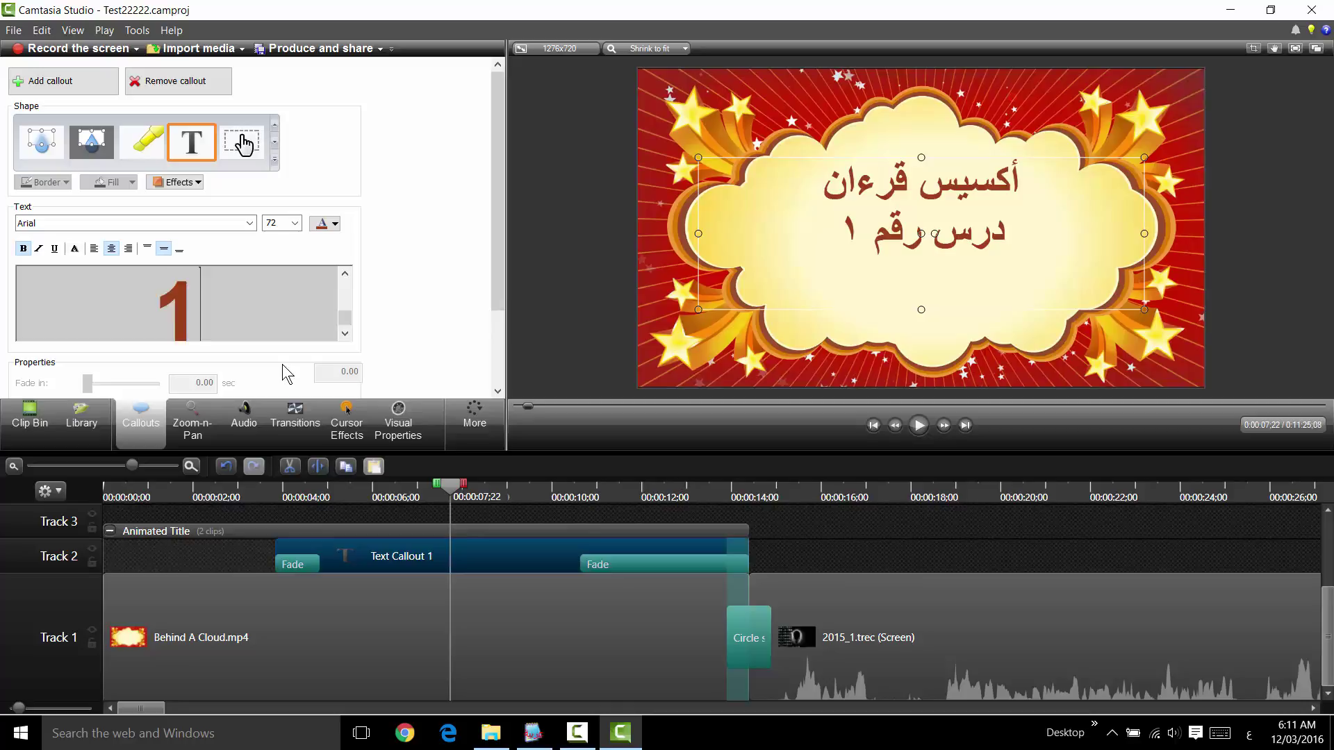
pyautogui.write('2 1ثلا')
pyautogui.press('BackSpace')
pyautogui.press('BackSpace')
pyautogui.press('BackSpace')
pyautogui.press('BackSpace')
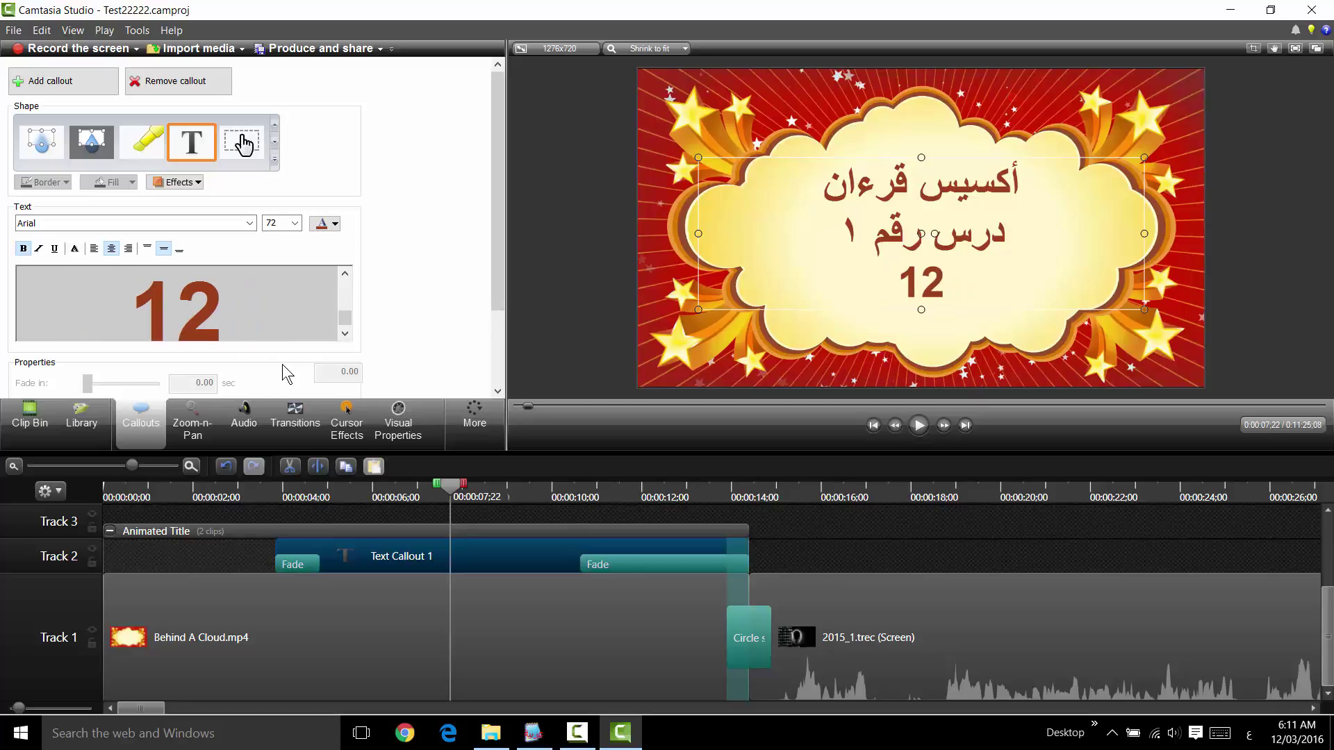
pyautogui.hotkey('alt', 'shift')
pyautogui.write('Fe')
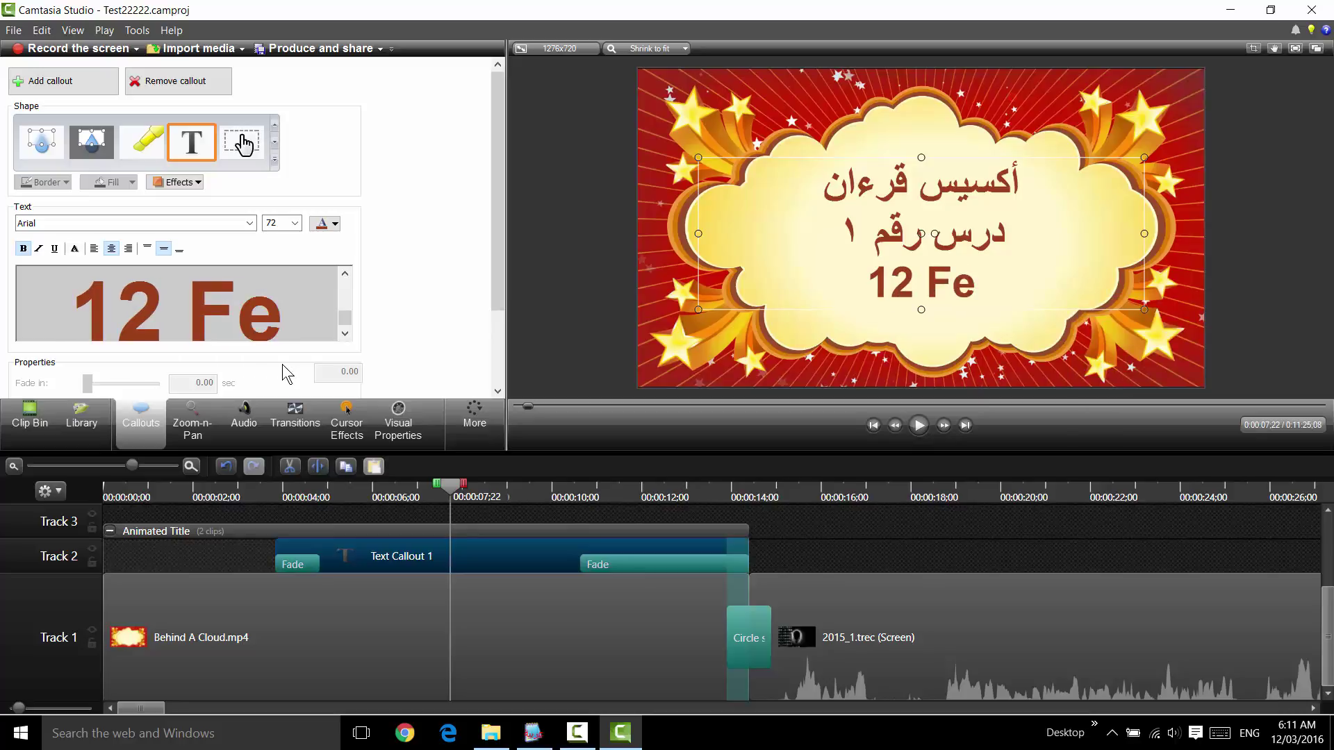
pyautogui.write('b 2016')
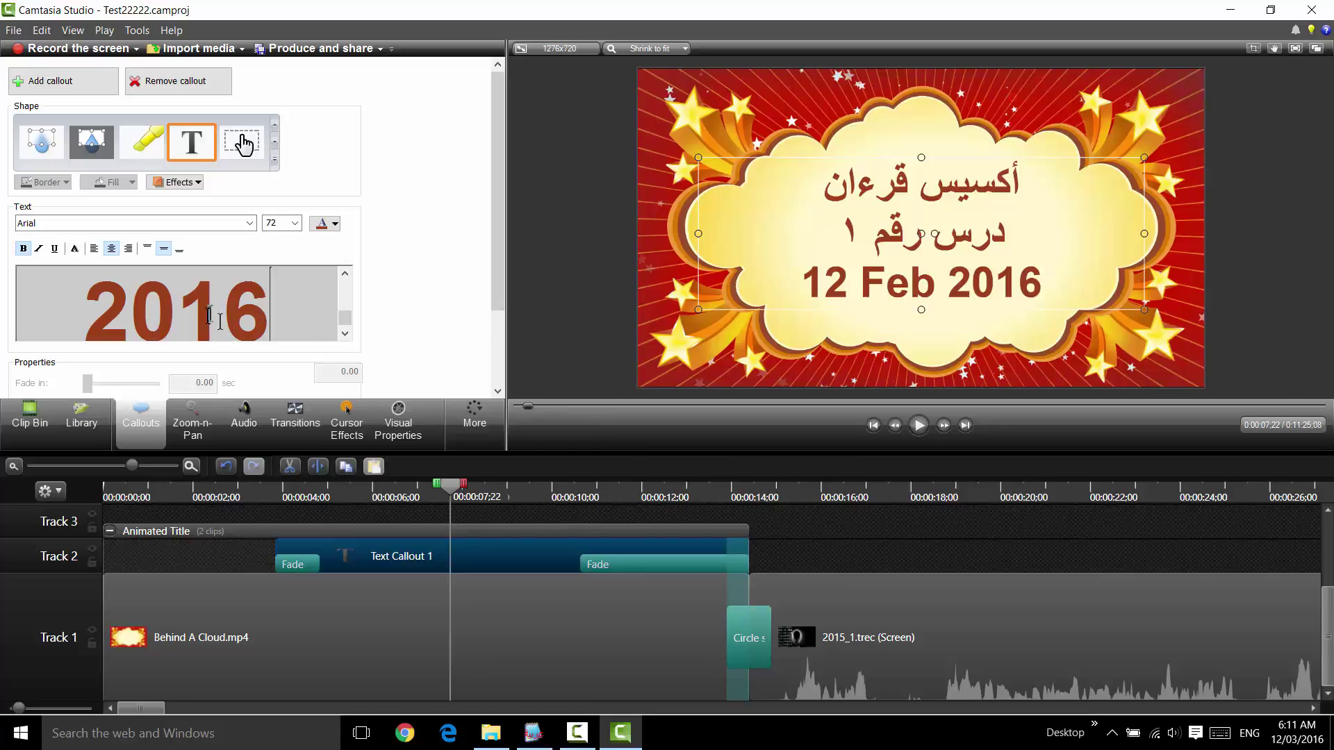
# - Select all three lines of the title callout's text and color them red
pyautogui.doubleClick(188, 312)
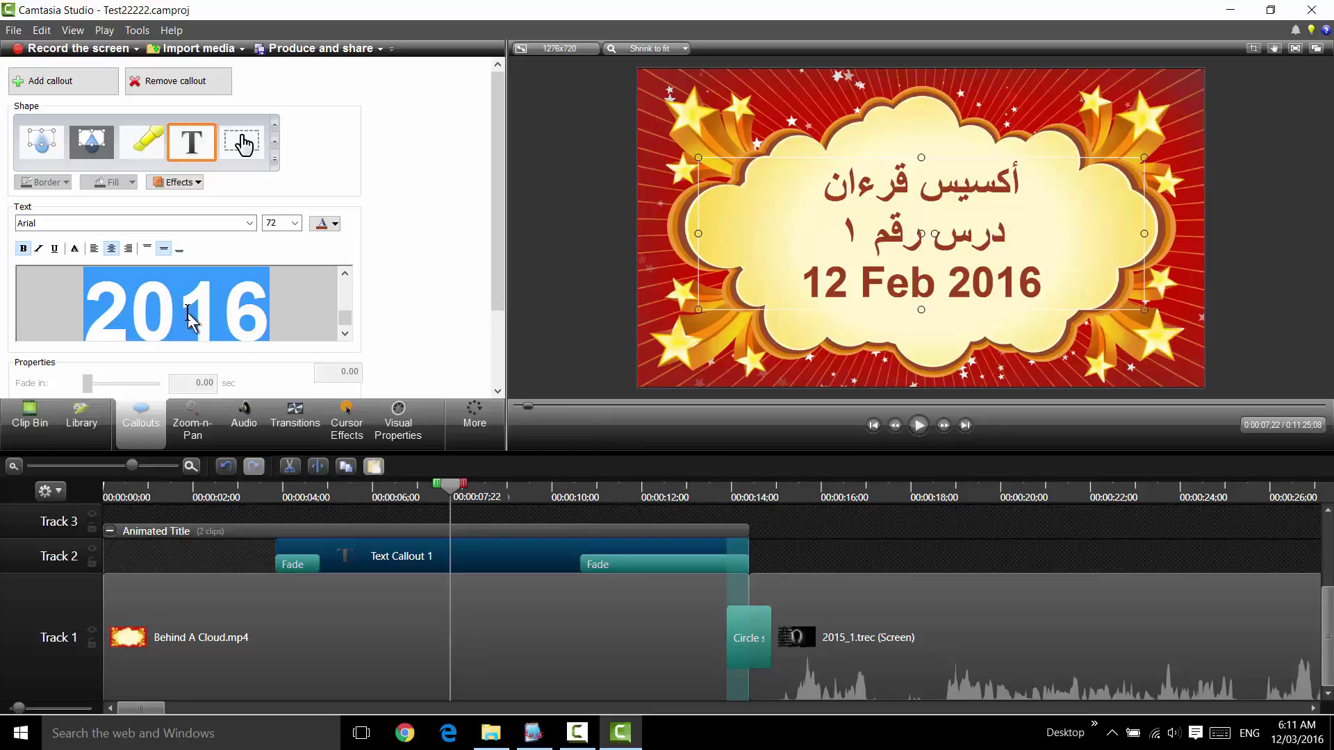
pyautogui.hotkey('alt', 'shift')
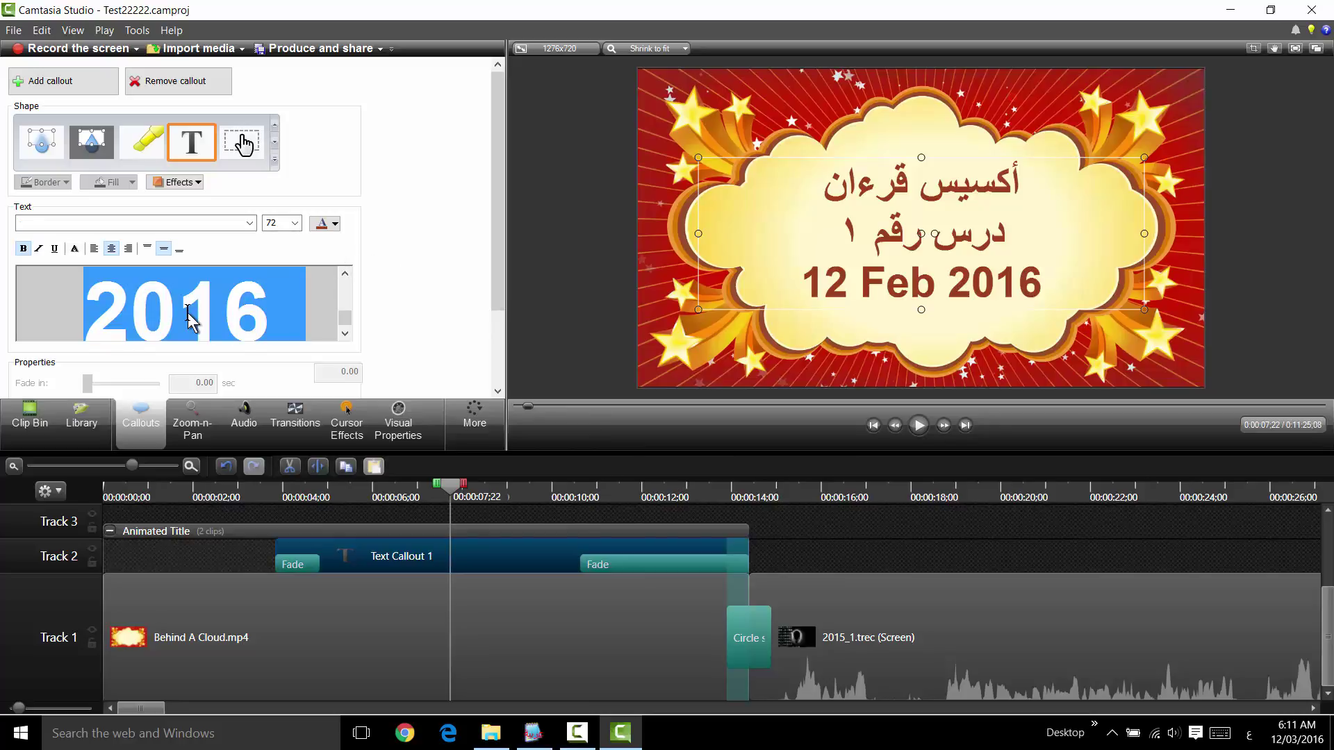
pyautogui.click(335, 224)
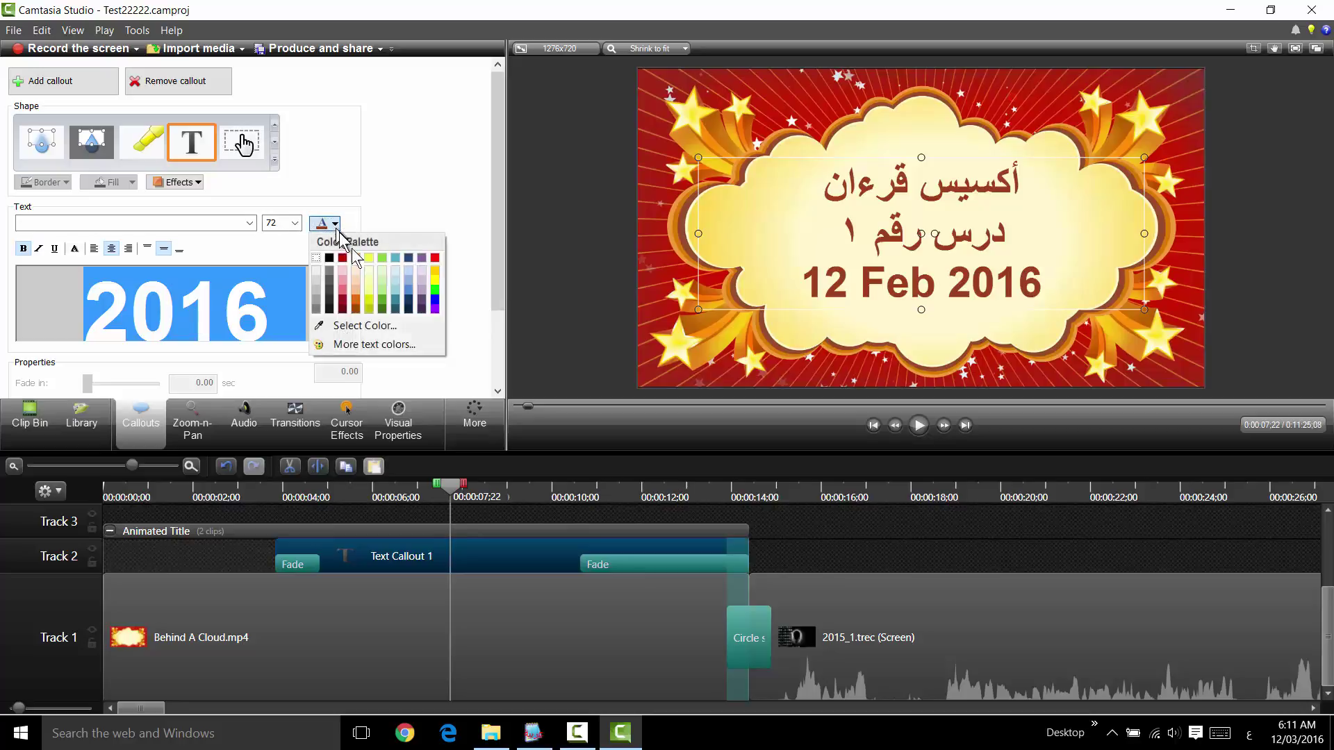
pyautogui.click(438, 268)
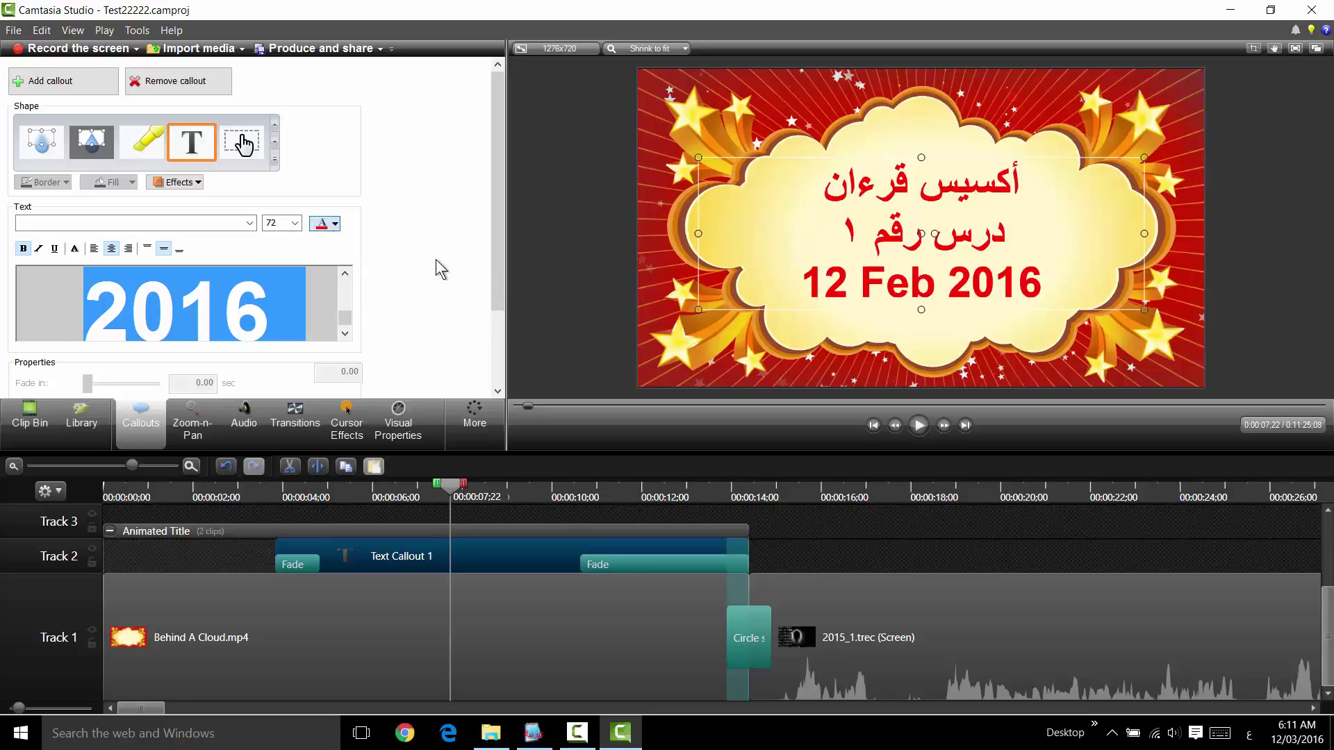
# - Apply the Shadow effect to the title callout and nudge it slightly left and down on the canvas
pyautogui.click(198, 182)
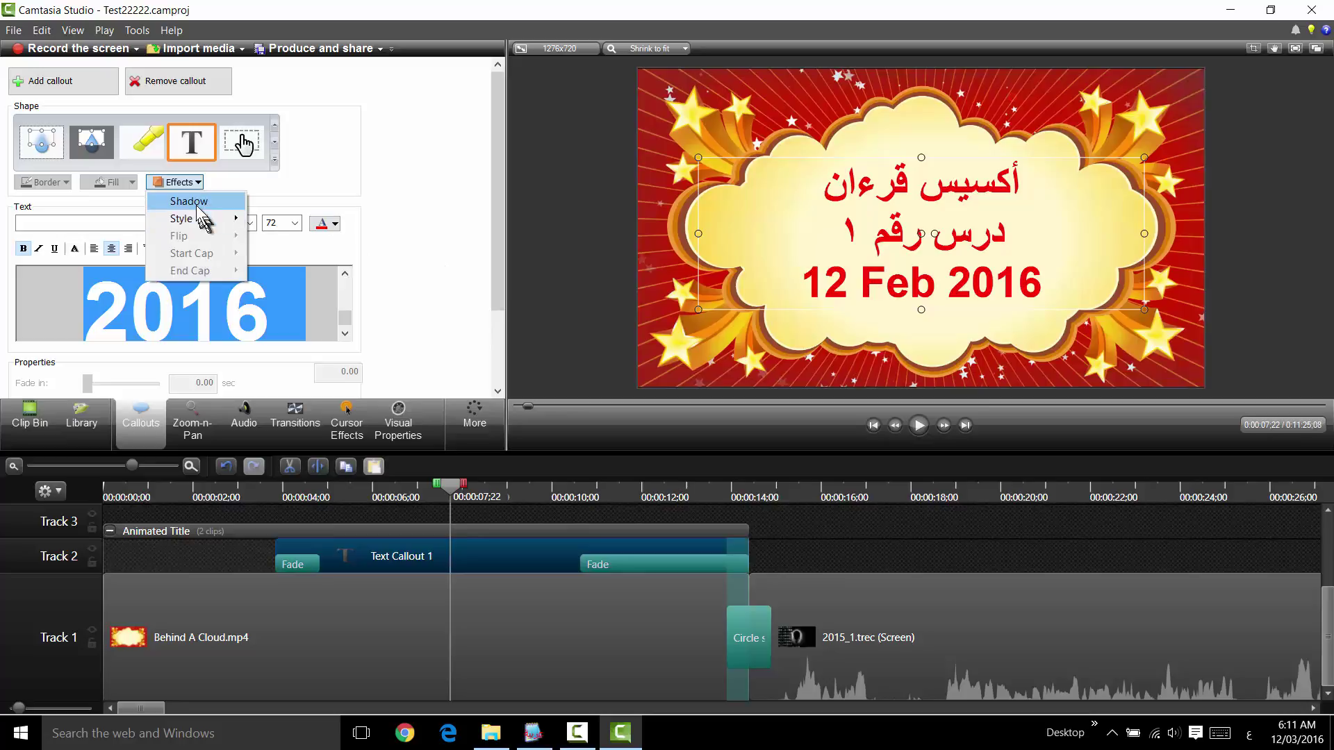
pyautogui.click(197, 203)
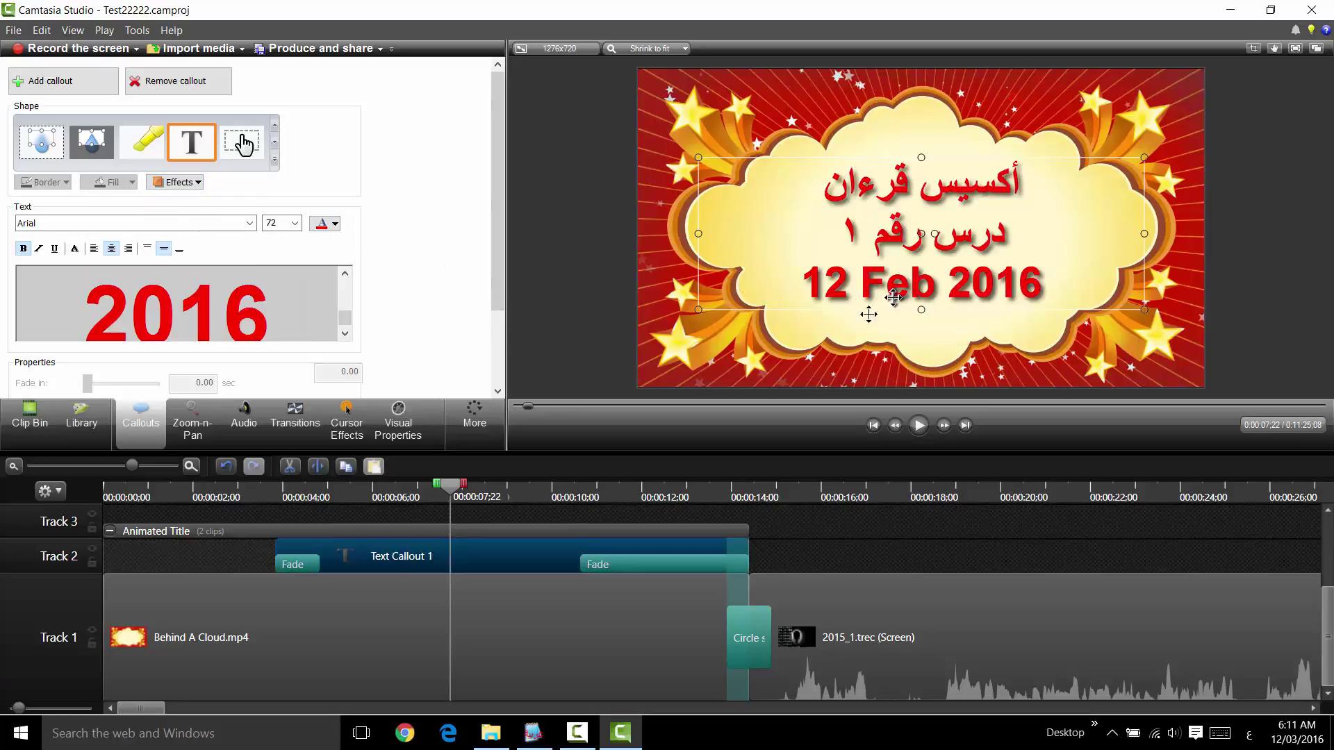
pyautogui.moveTo(899, 246)
pyautogui.mouseDown()
pyautogui.moveTo(924, 237)
pyautogui.moveTo(895, 248)
pyautogui.mouseUp()
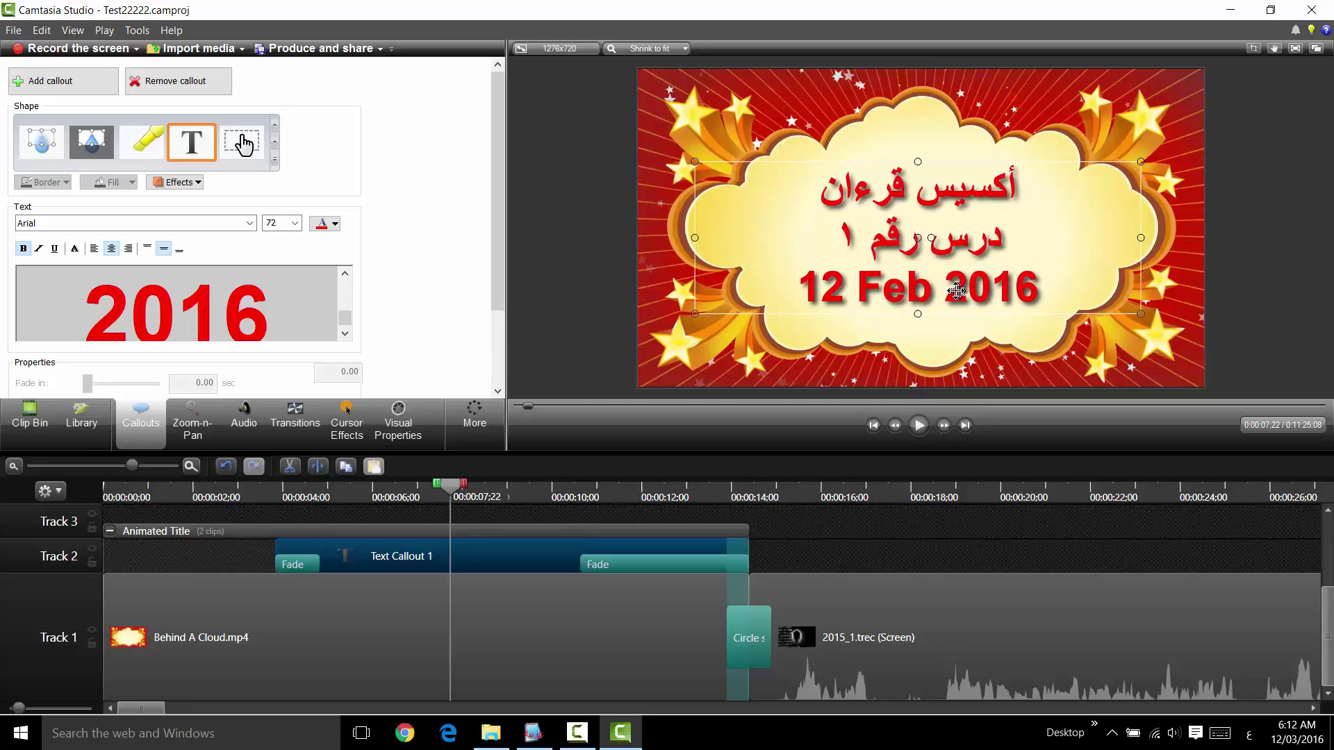
# - Select the "12 Feb 2016" line in the title callout and set its font size to 48
pyautogui.click(270, 301)
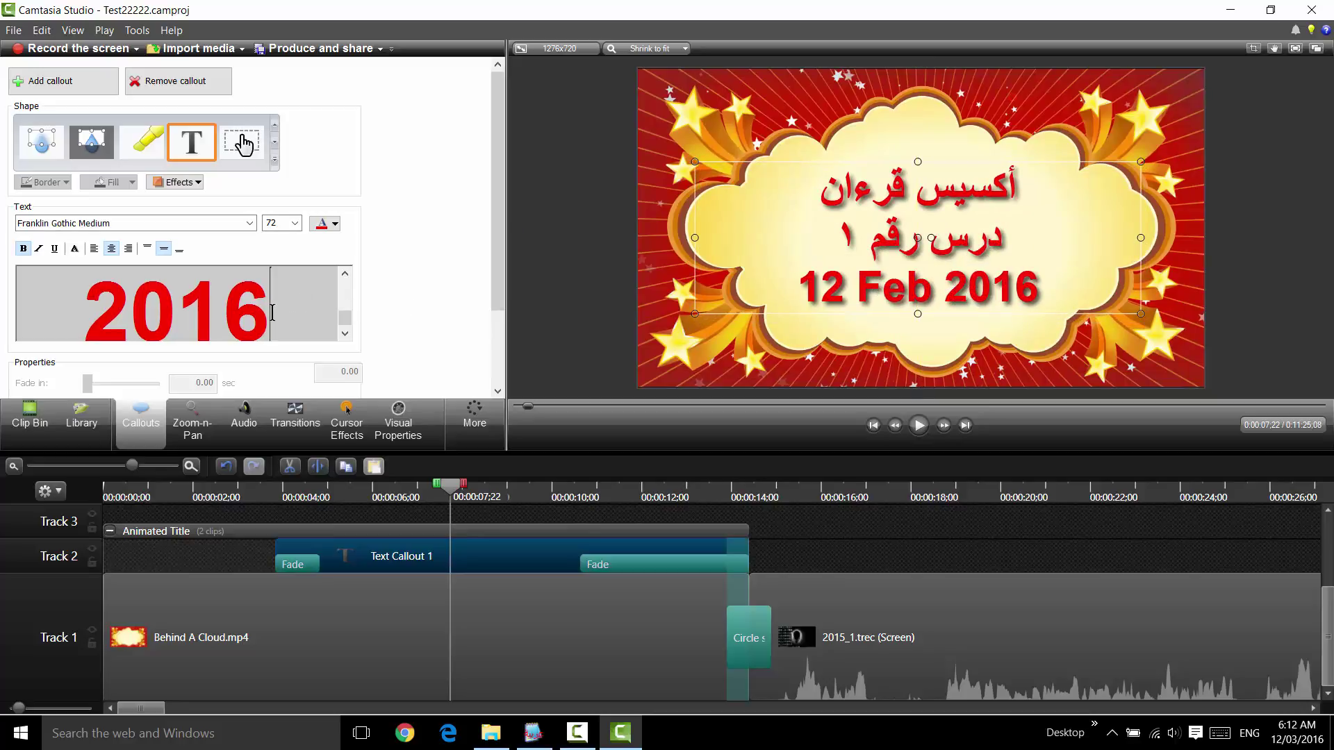
pyautogui.hotkey('shift', 'Left')
pyautogui.hotkey('shift', 'Left')
pyautogui.hotkey('shift', 'Left')
pyautogui.hotkey('shift', 'Left')
pyautogui.hotkey('shift', 'Left')
pyautogui.hotkey('shift', 'Left')
pyautogui.hotkey('shift', 'Left')
pyautogui.hotkey('shift', 'Left')
pyautogui.hotkey('shift', 'Left')
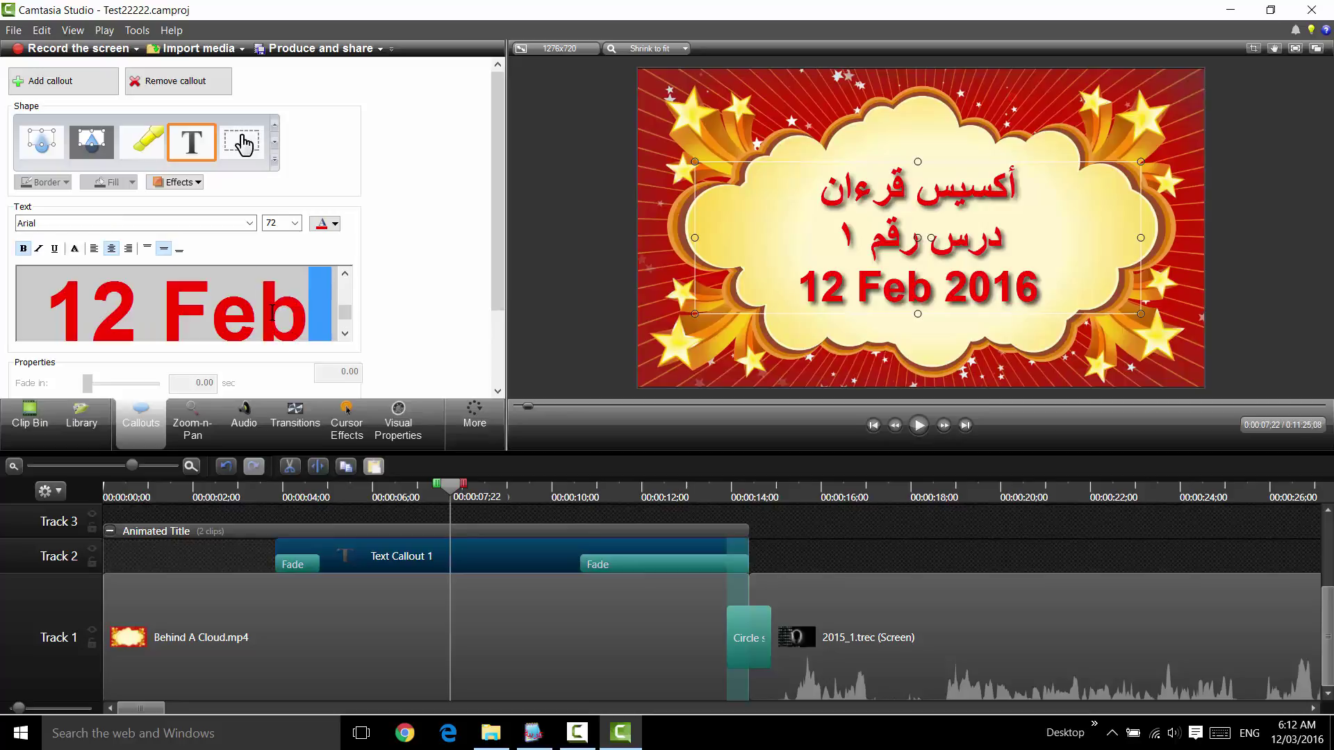
pyautogui.hotkey('alt', 'shift')
pyautogui.hotkey('shift', 'Left')
pyautogui.hotkey('shift', 'Left')
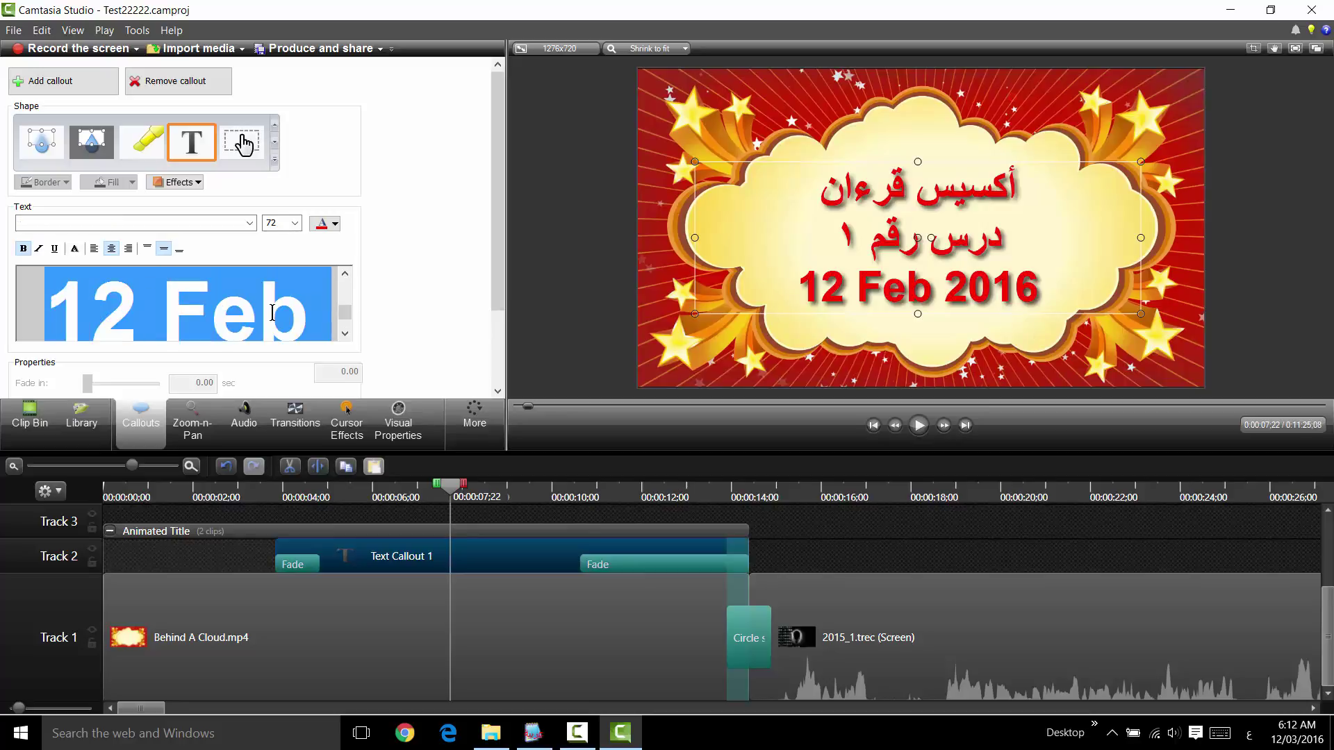
pyautogui.doubleClick(272, 223)
pyautogui.click(294, 224)
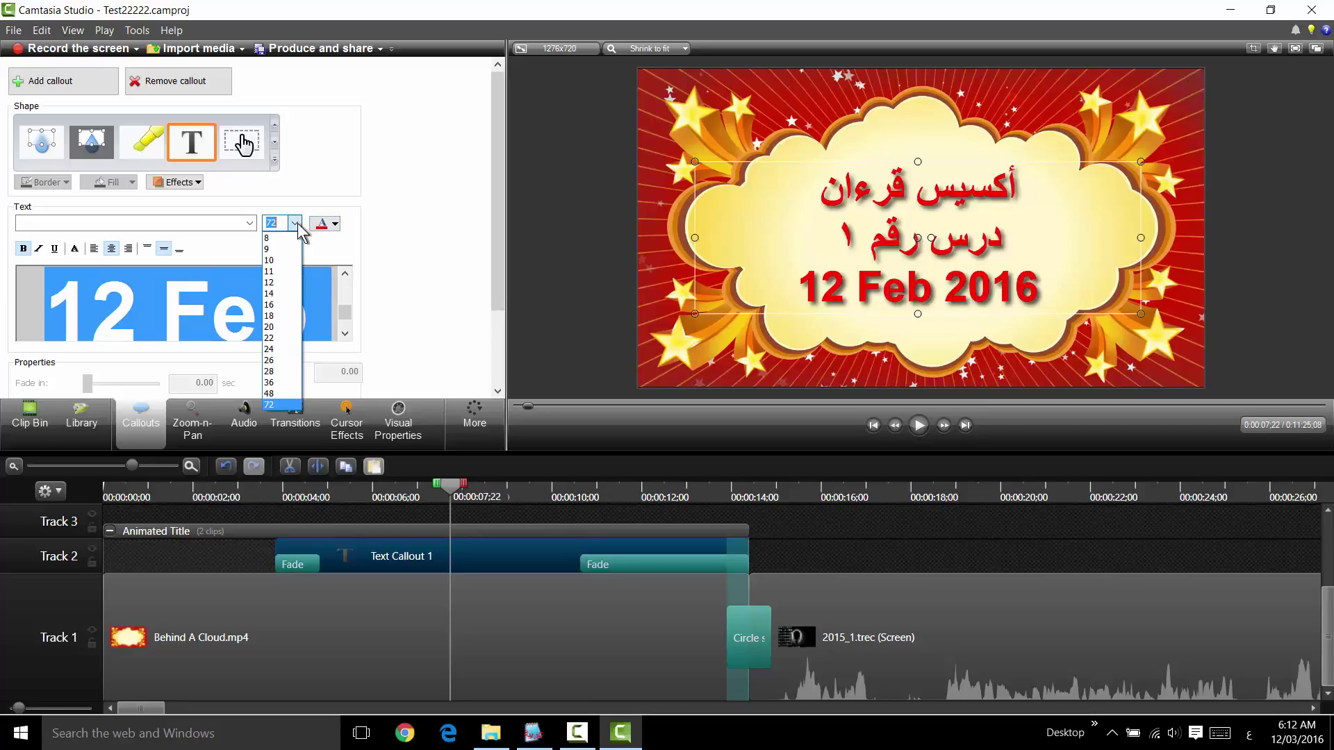
pyautogui.click(276, 394)
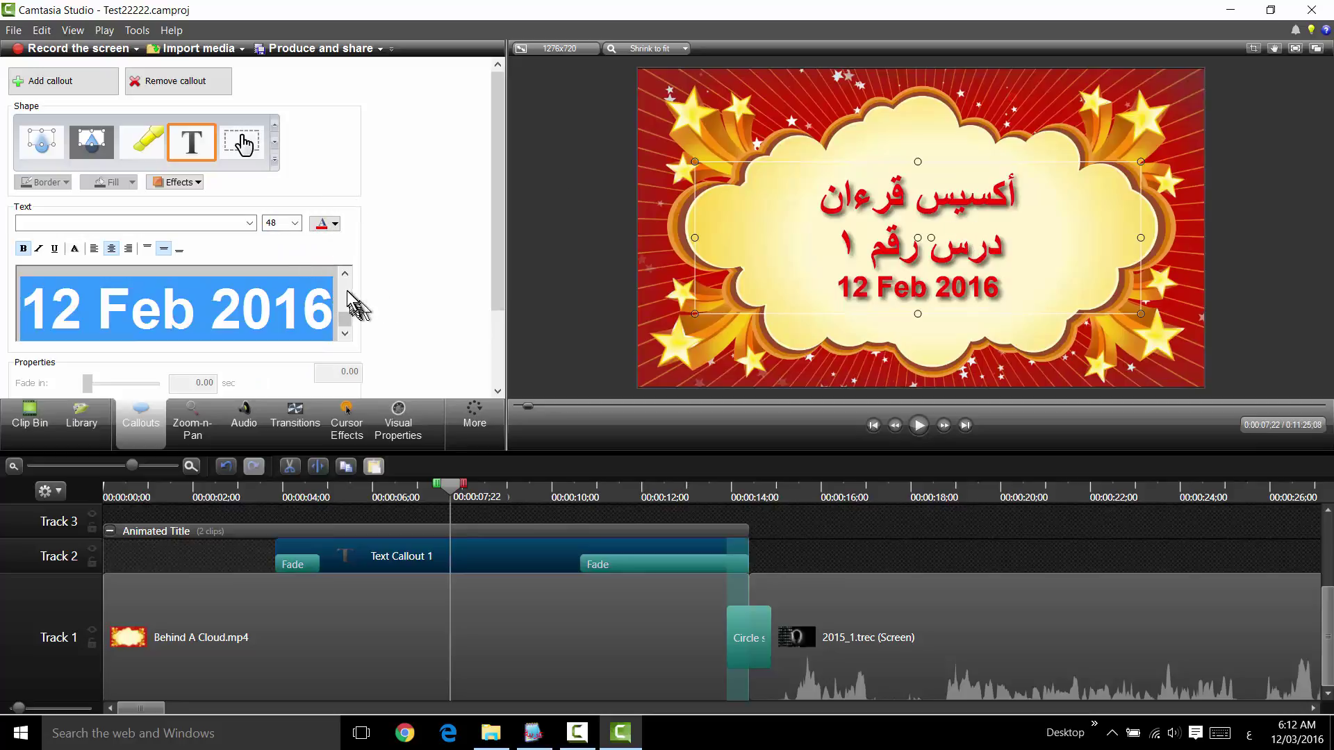
# - Select the first line "أكسيس قرءان" in the title callout and set its font size to 100
pyautogui.write('أكسيس')
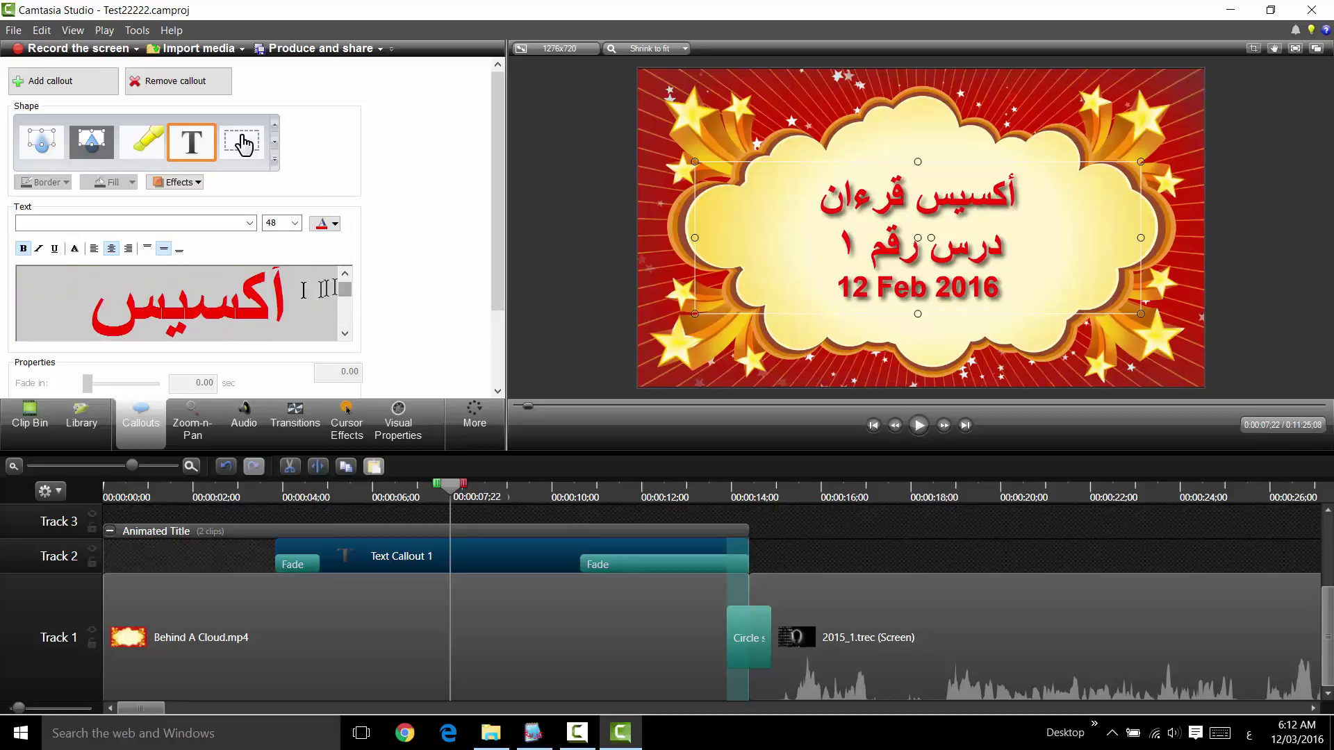
pyautogui.click(293, 294)
pyautogui.hotkey('shift', 'Left')
pyautogui.hotkey('shift', 'Left')
pyautogui.hotkey('shift', 'Left')
pyautogui.hotkey('shift', 'Left')
pyautogui.hotkey('shift', 'Left')
pyautogui.hotkey('shift', 'Left')
pyautogui.hotkey('shift', 'Left')
pyautogui.hotkey('shift', 'Left')
pyautogui.hotkey('shift', 'Left')
pyautogui.hotkey('shift', 'Left')
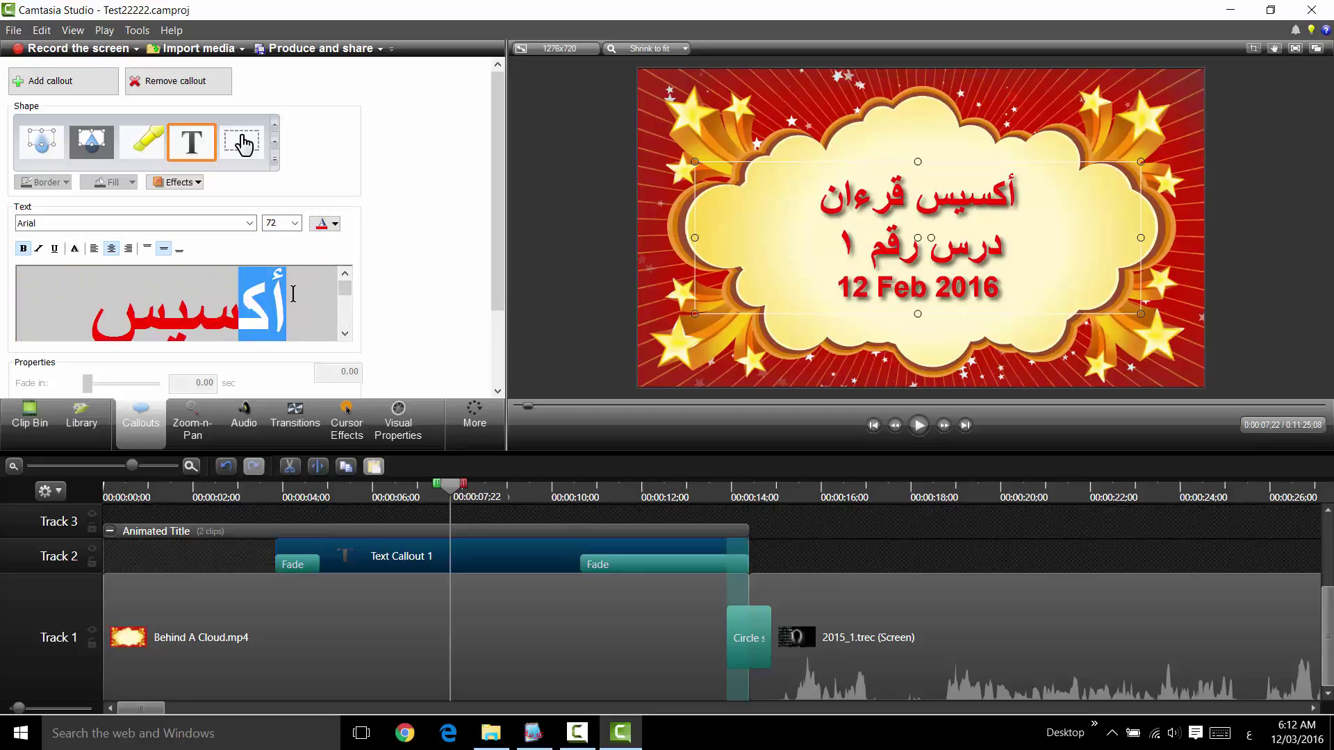
pyautogui.hotkey('shift', 'Left')
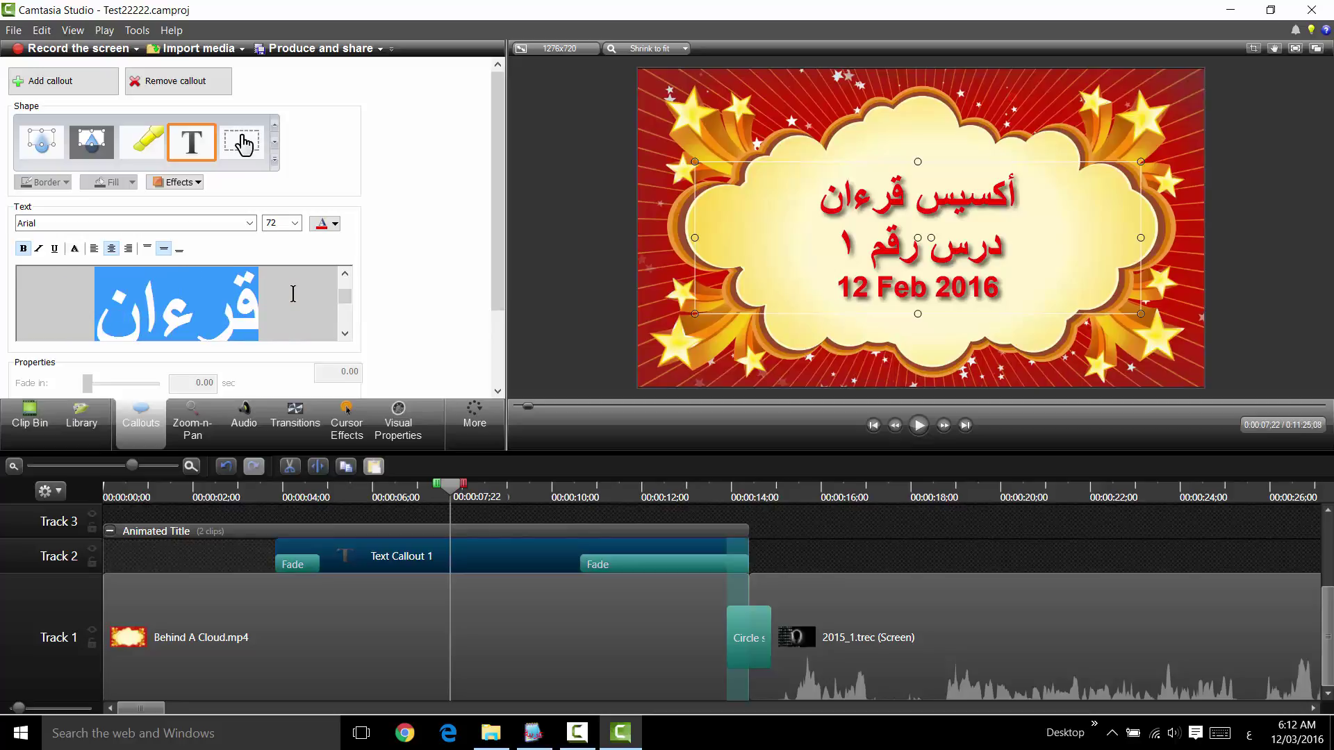
pyautogui.doubleClick(273, 223)
pyautogui.write('100')
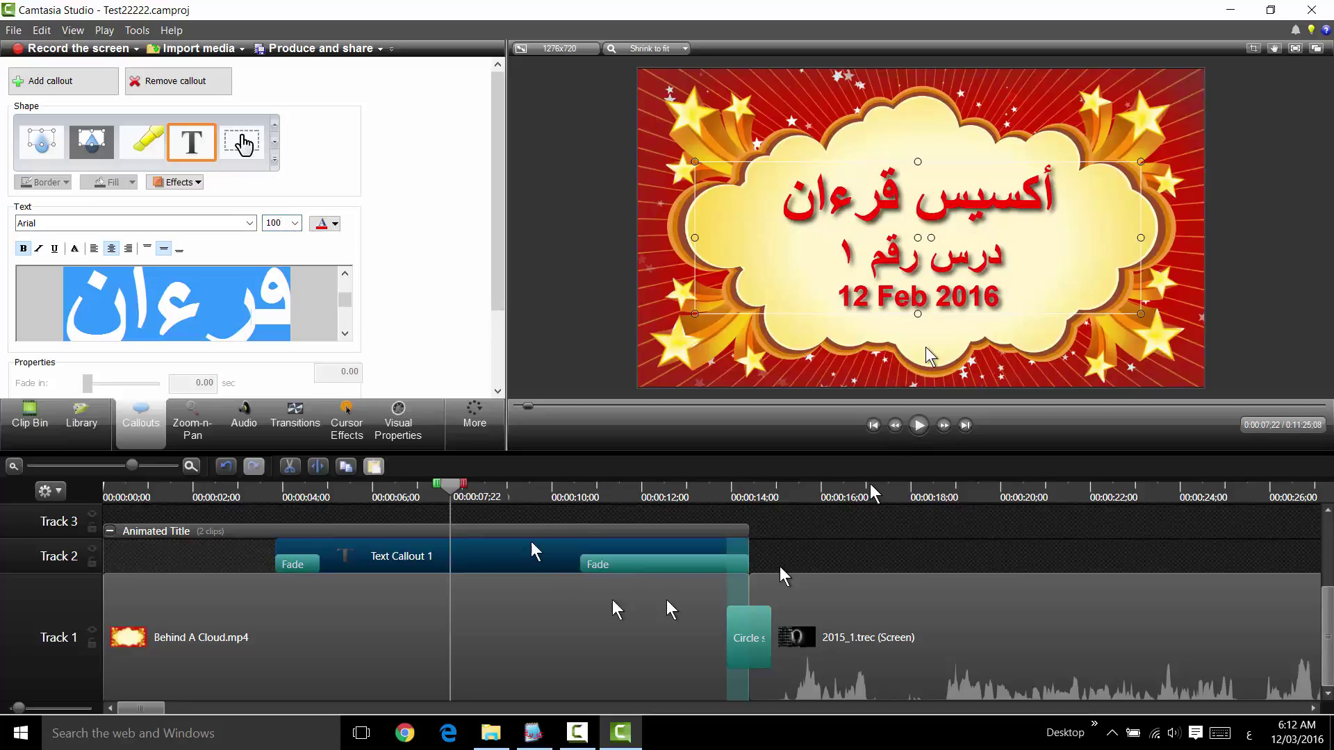
# - Play the intro briefly from the beginning of the timeline, stop it, and return the playhead to the start
pyautogui.moveTo(459, 487); pyautogui.dragTo(108, 490)
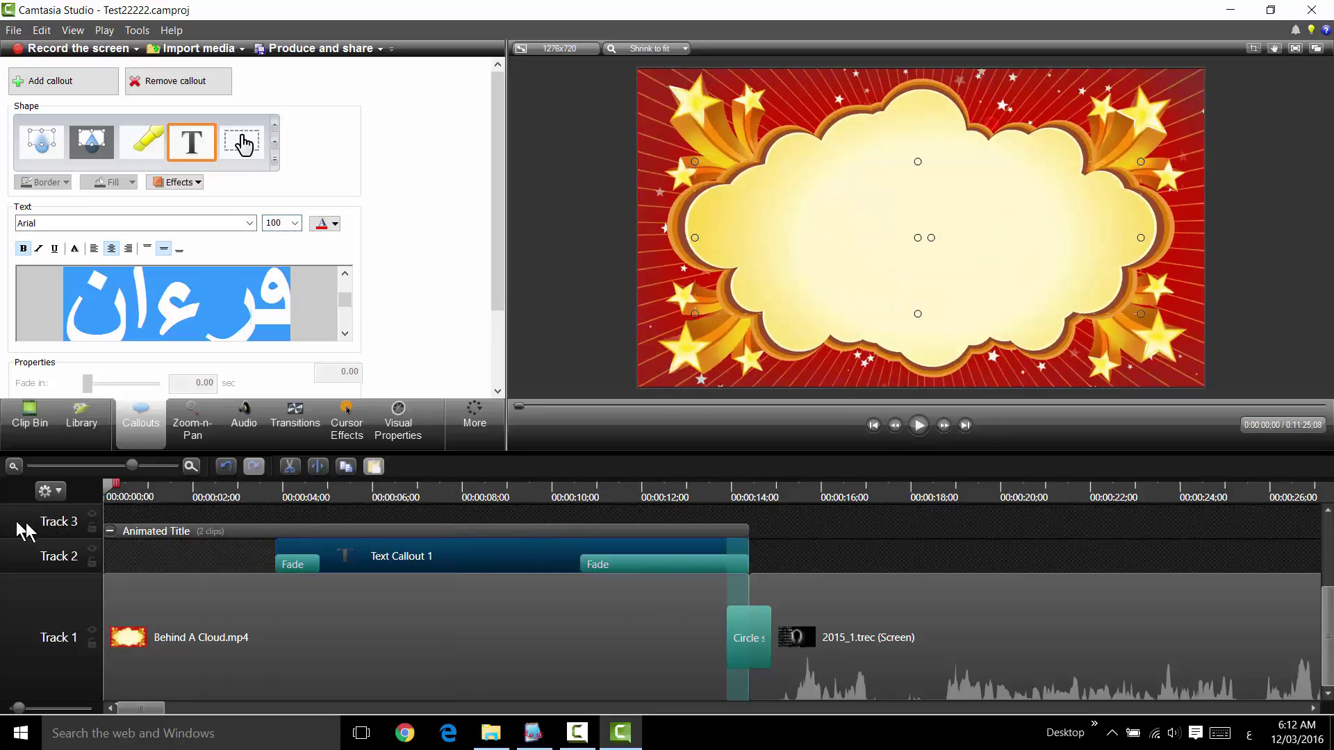
pyautogui.click(919, 425)
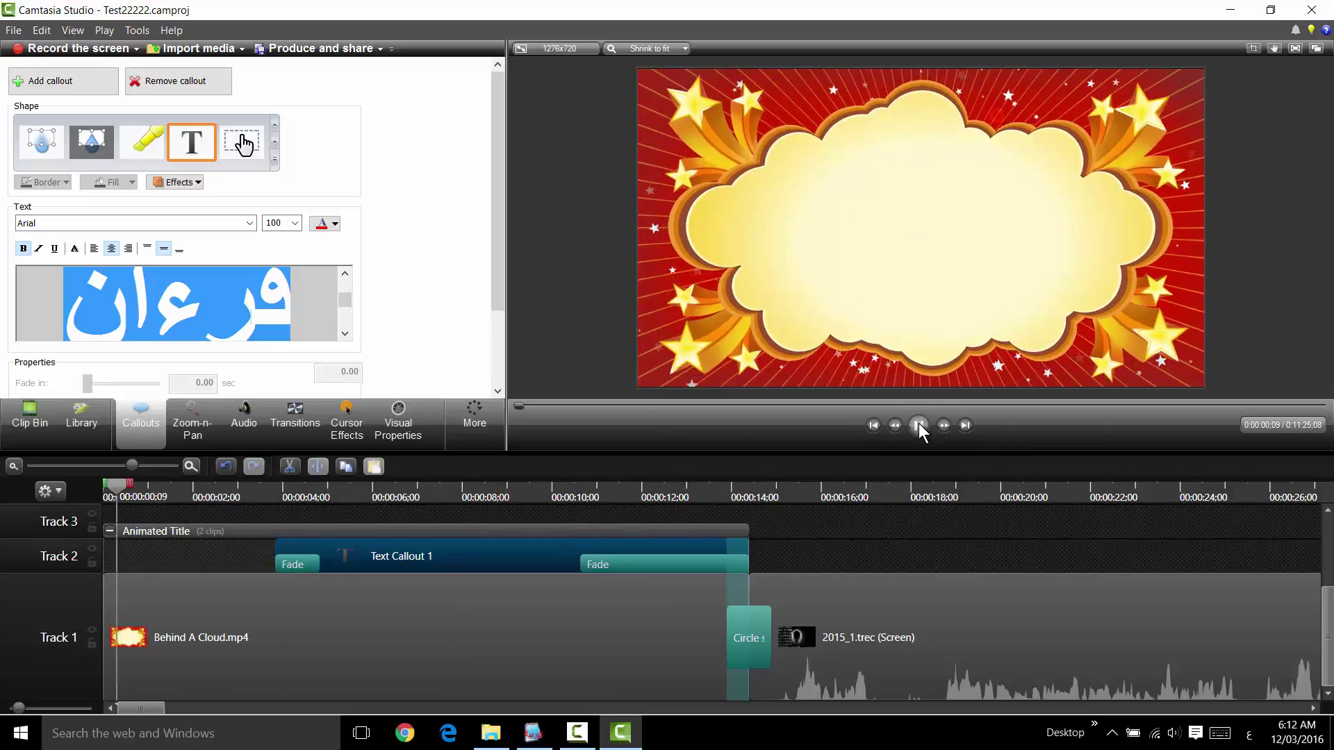
pyautogui.click(919, 425)
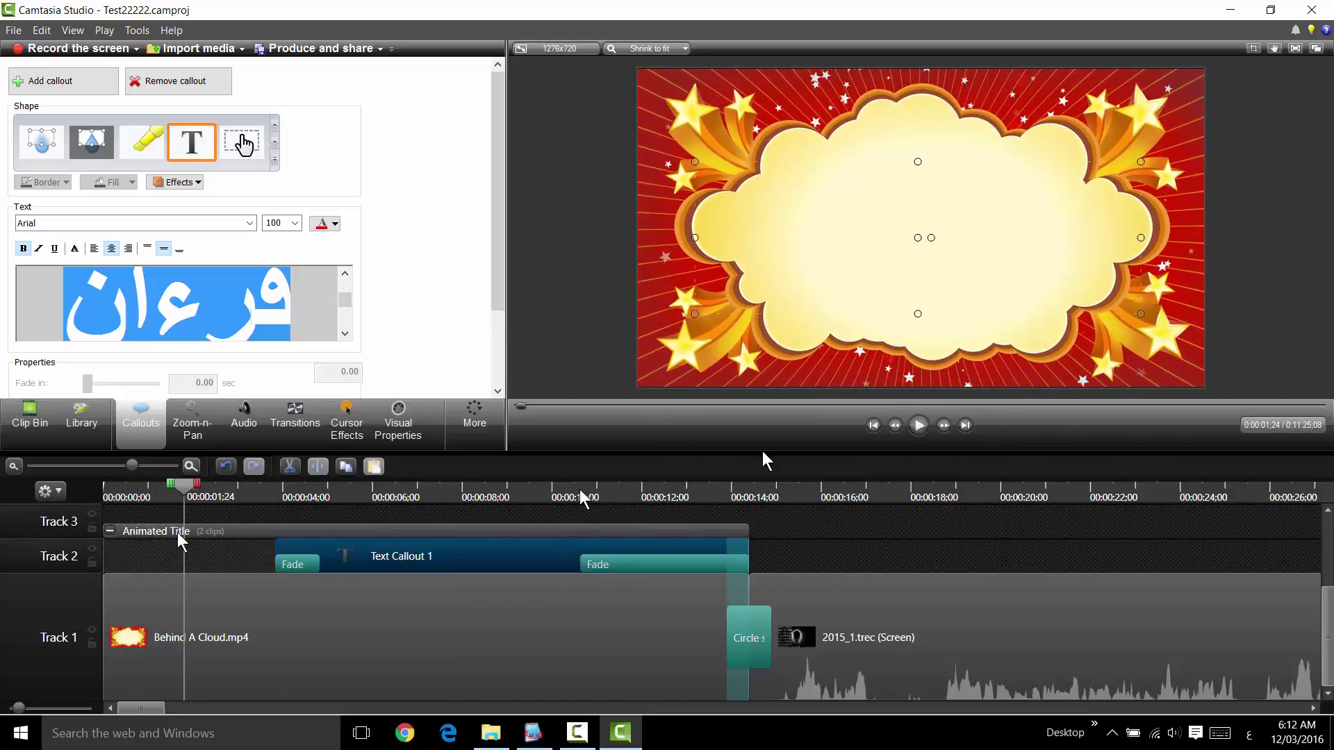
pyautogui.moveTo(184, 486); pyautogui.dragTo(66, 487)
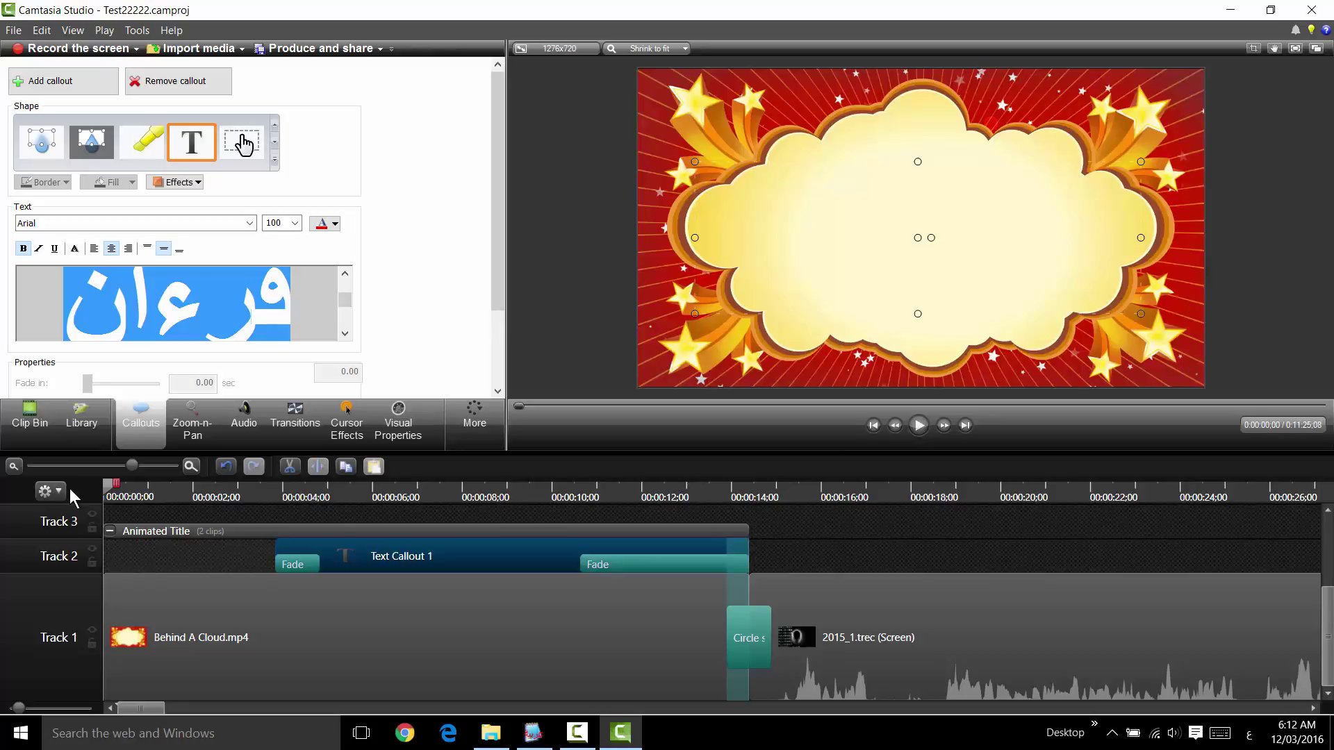
# - Add a Fade transition at the start of the Behind A Cloud.mp4 clip and play the intro through into the screen recording
pyautogui.click(296, 422)
pyautogui.moveTo(371, 193); pyautogui.dragTo(123, 656)
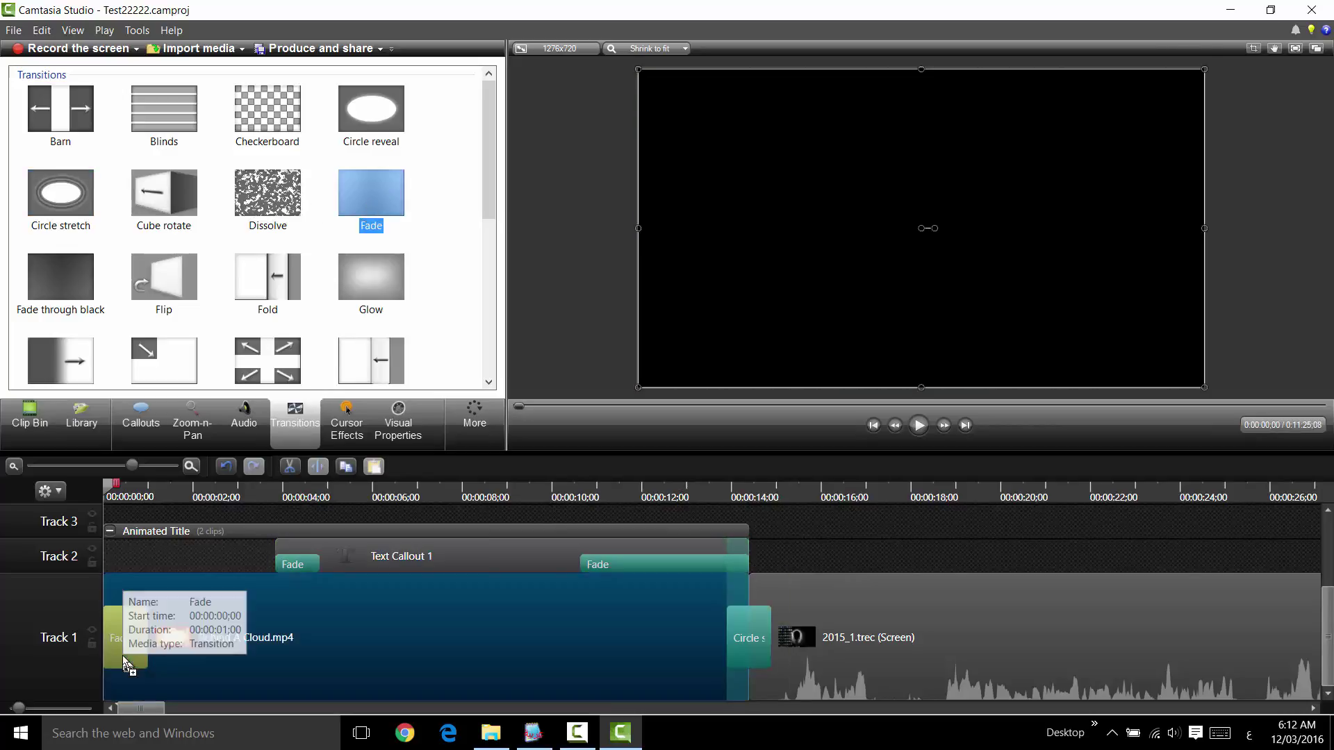
pyautogui.click(923, 425)
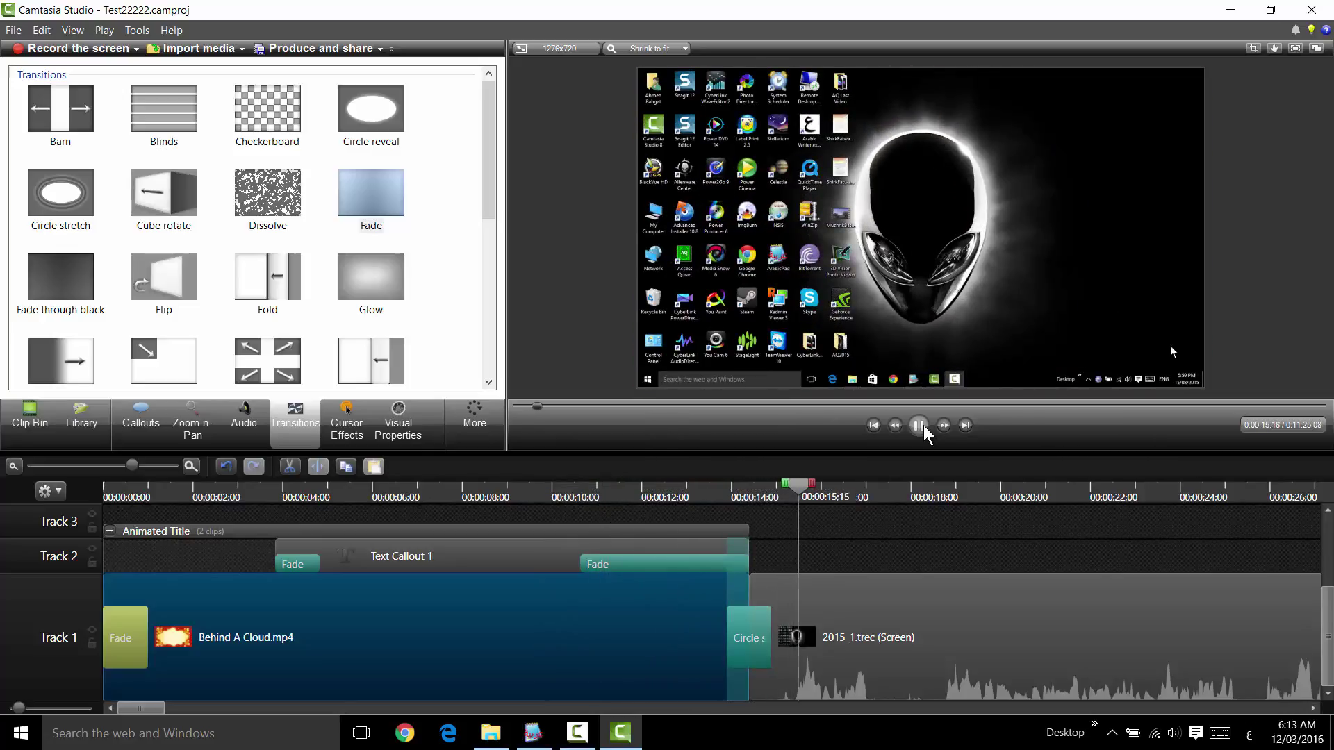
pyautogui.click(920, 426)
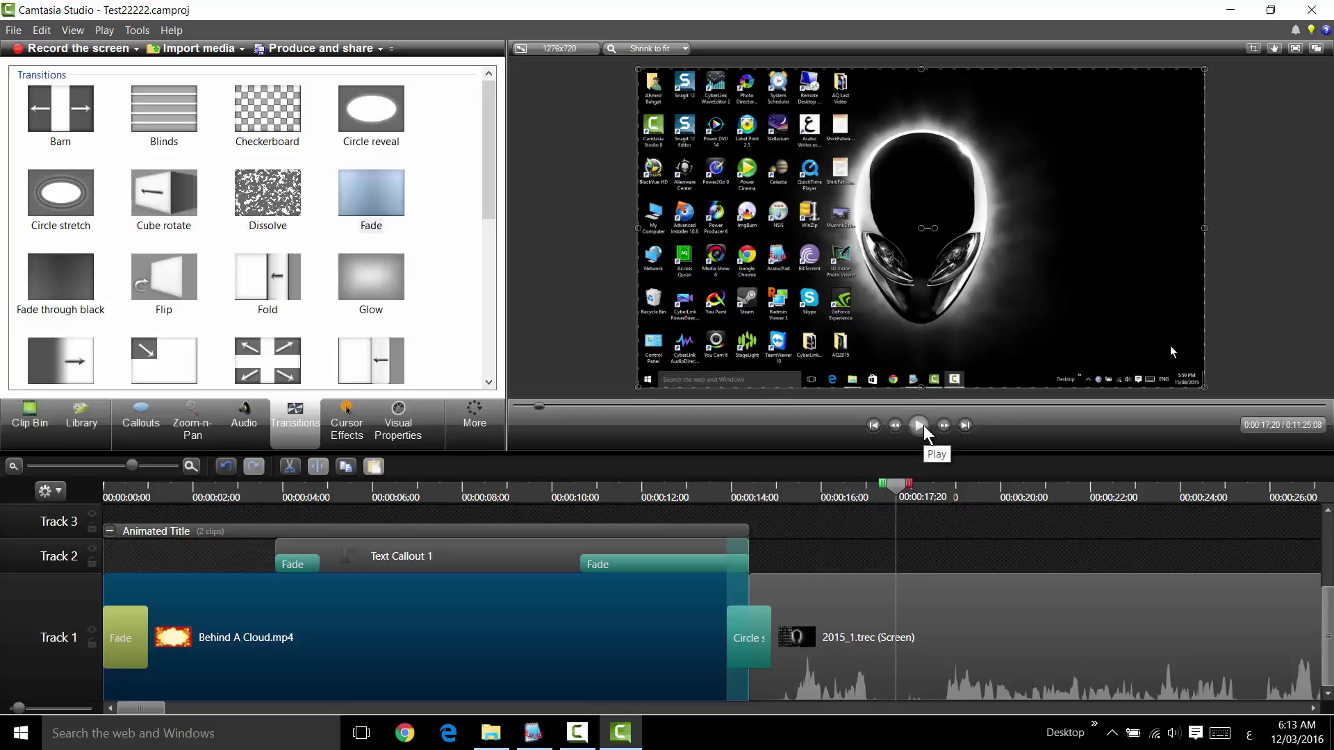
# - Play the 2015_1.trec recording from about 0:00:16;18 to examine the pause near its beginning
pyautogui.click(1314, 709)
pyautogui.click(1314, 709)
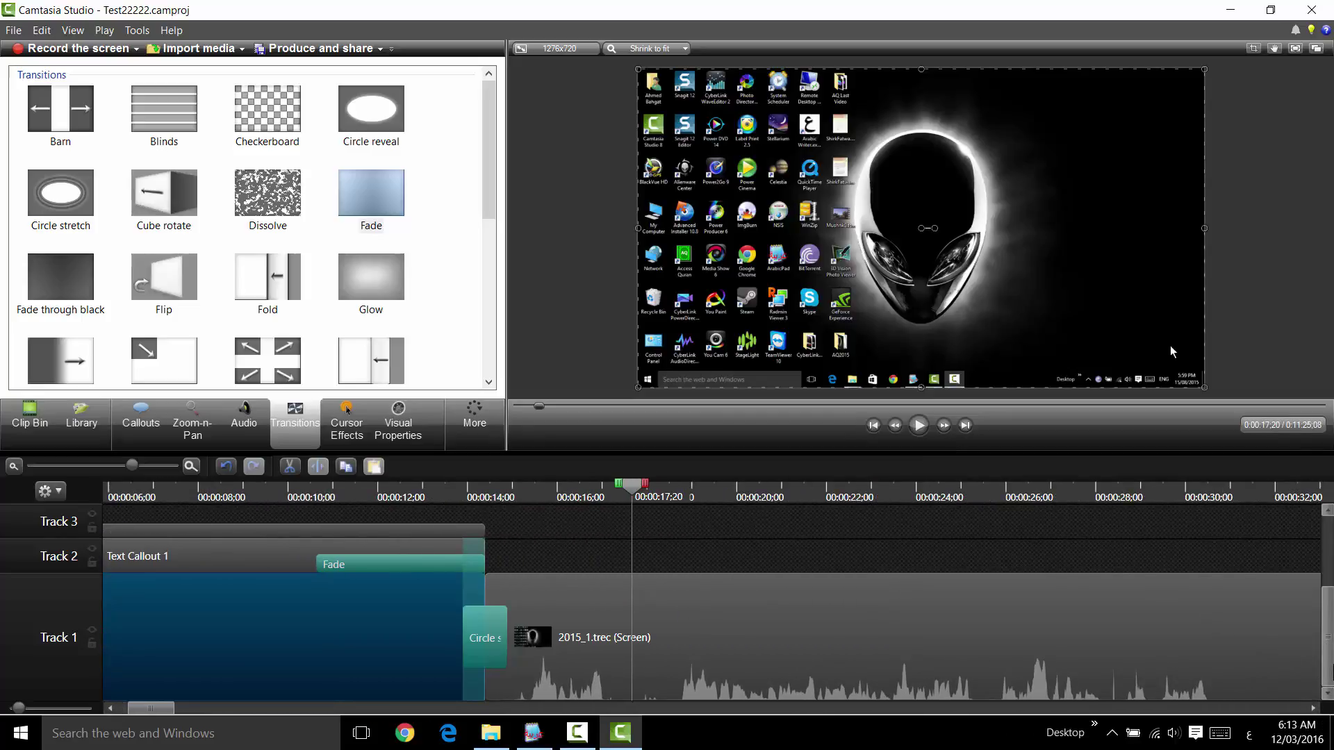
pyautogui.moveTo(58, 585)
pyautogui.mouseDown()
pyautogui.moveTo(49, 636)
pyautogui.moveTo(40, 549)
pyautogui.moveTo(38, 600)
pyautogui.mouseUp()
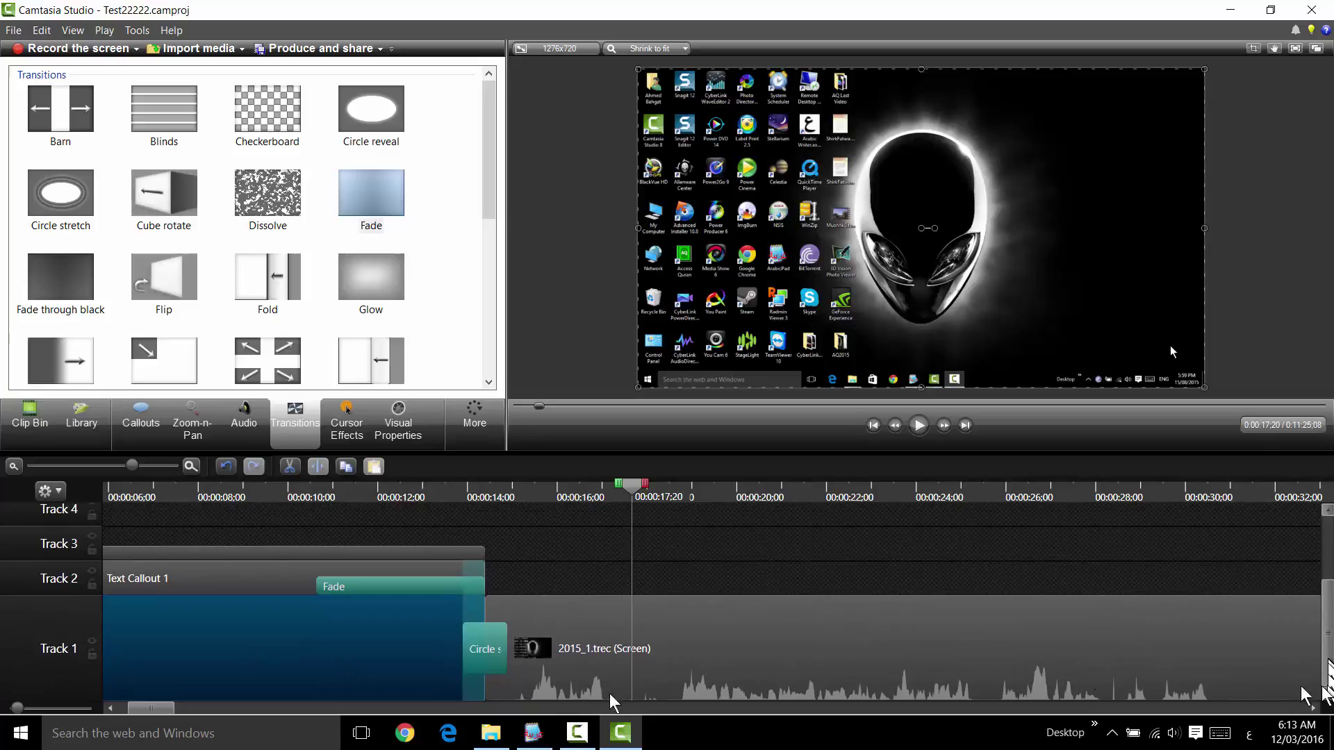
pyautogui.moveTo(632, 487); pyautogui.dragTo(585, 487)
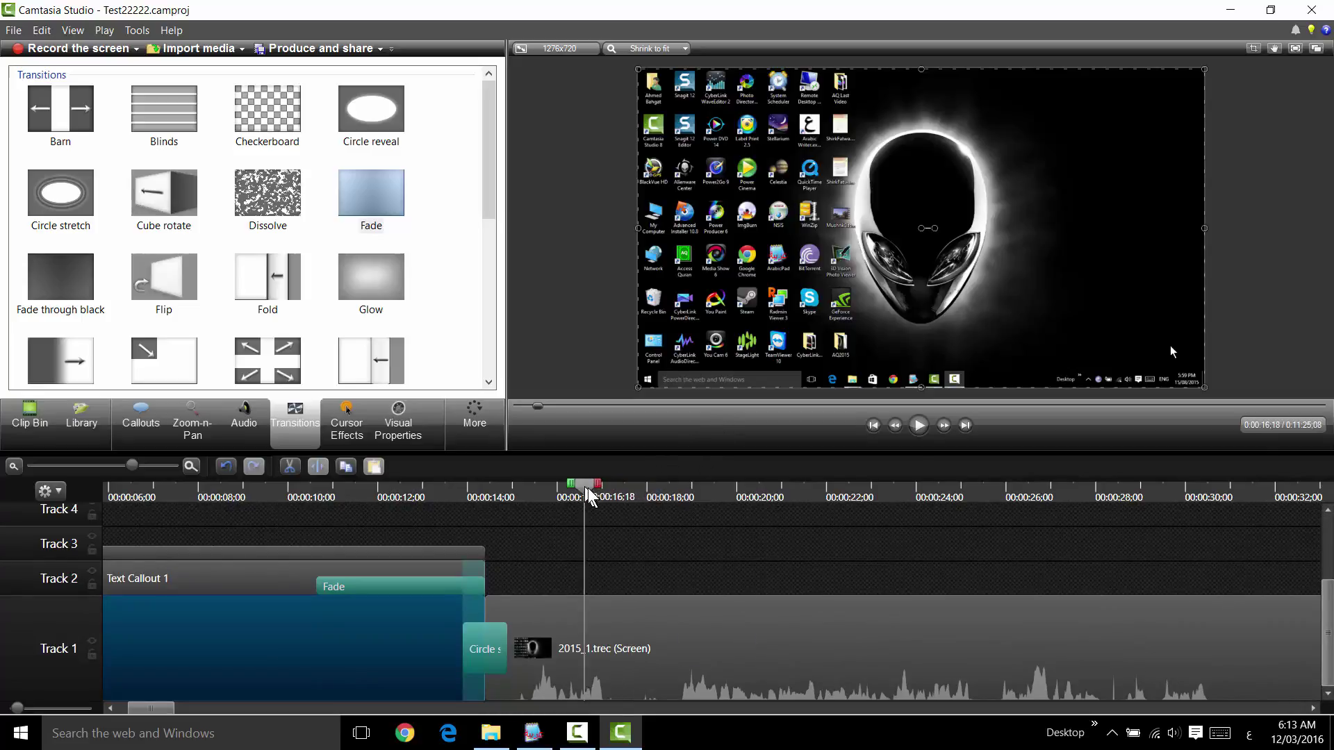
pyautogui.click(922, 431)
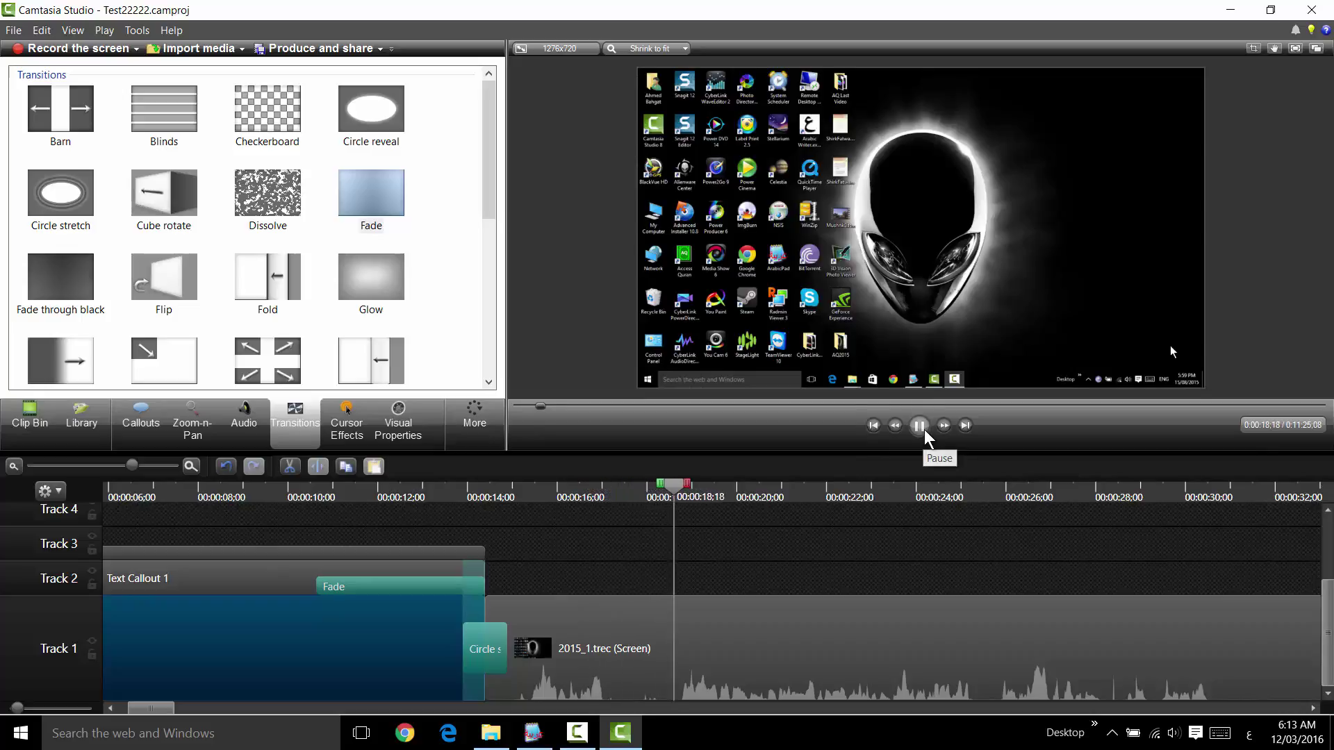
pyautogui.click(919, 425)
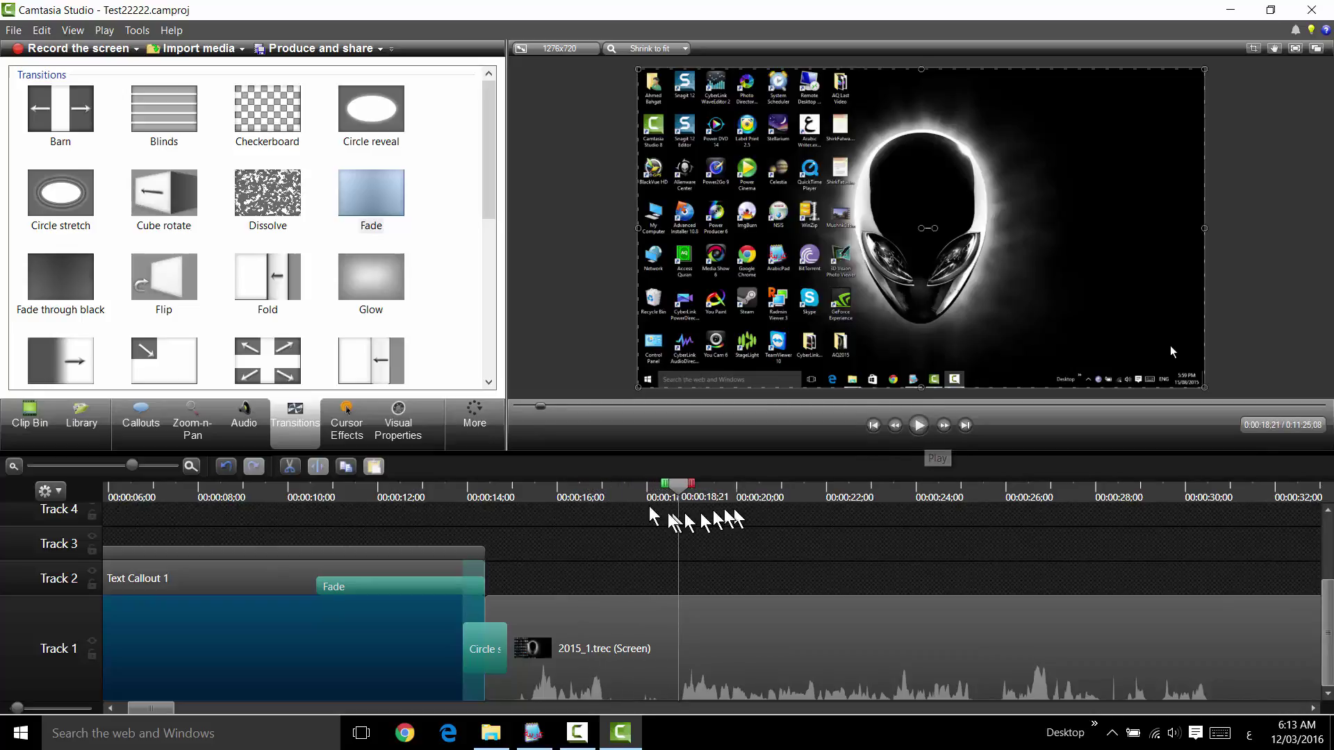
# - Select the timeline range from 0:00:17;12 to 0:00:18;15 and delete that section of the 2015_1.trec clip
pyautogui.click(613, 491)
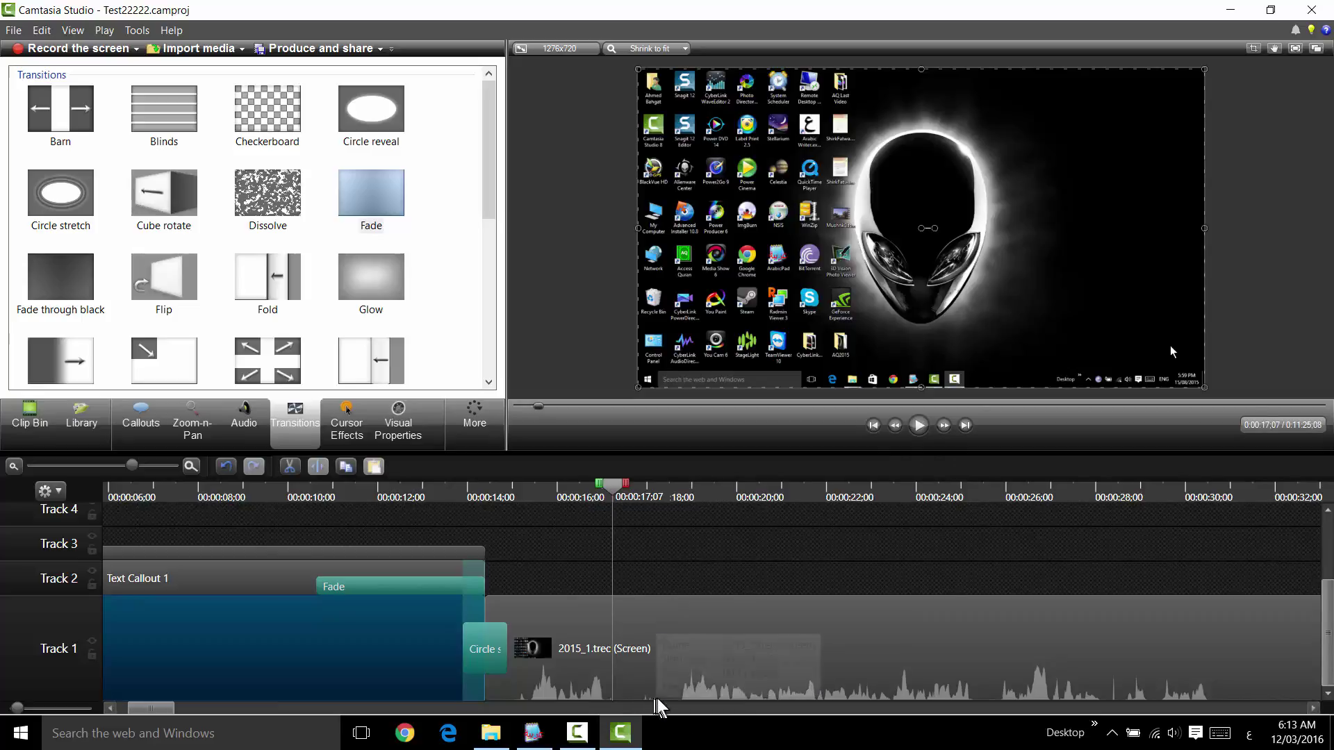
pyautogui.moveTo(613, 495); pyautogui.dragTo(620, 495)
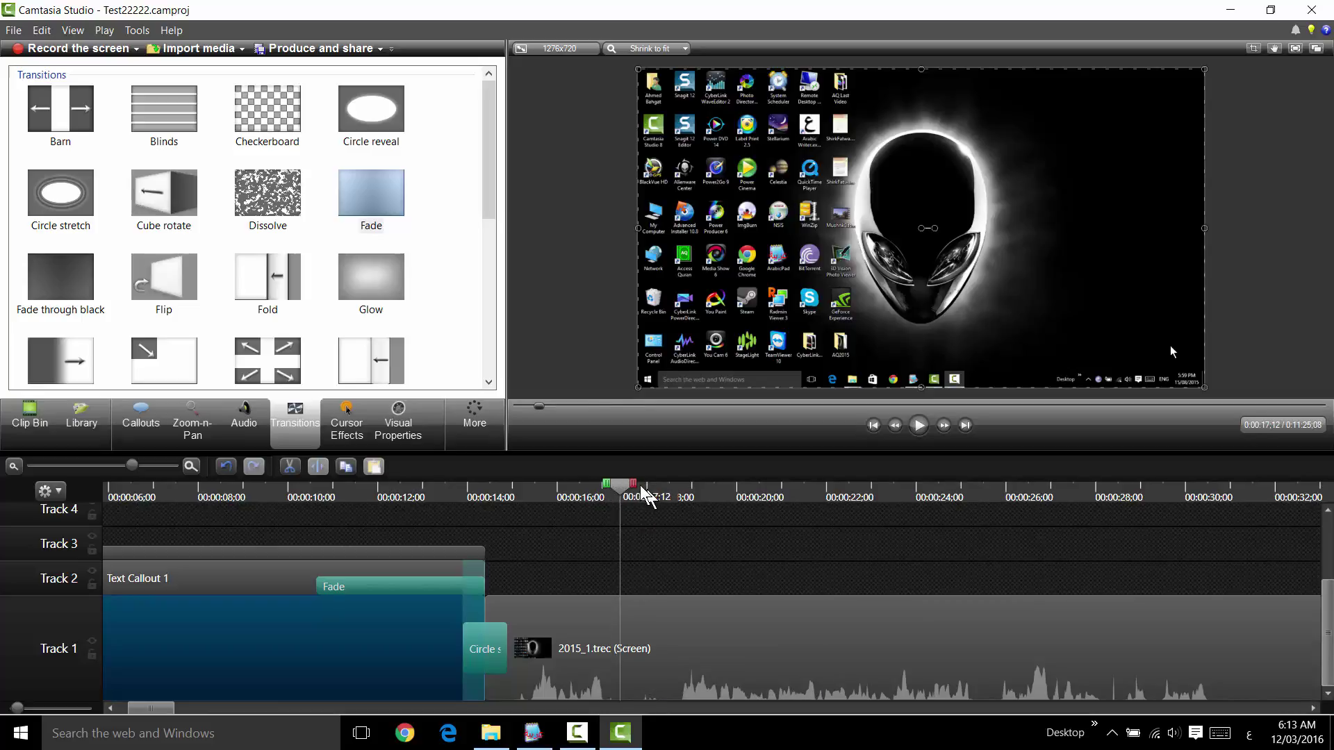
pyautogui.moveTo(637, 490); pyautogui.dragTo(685, 497)
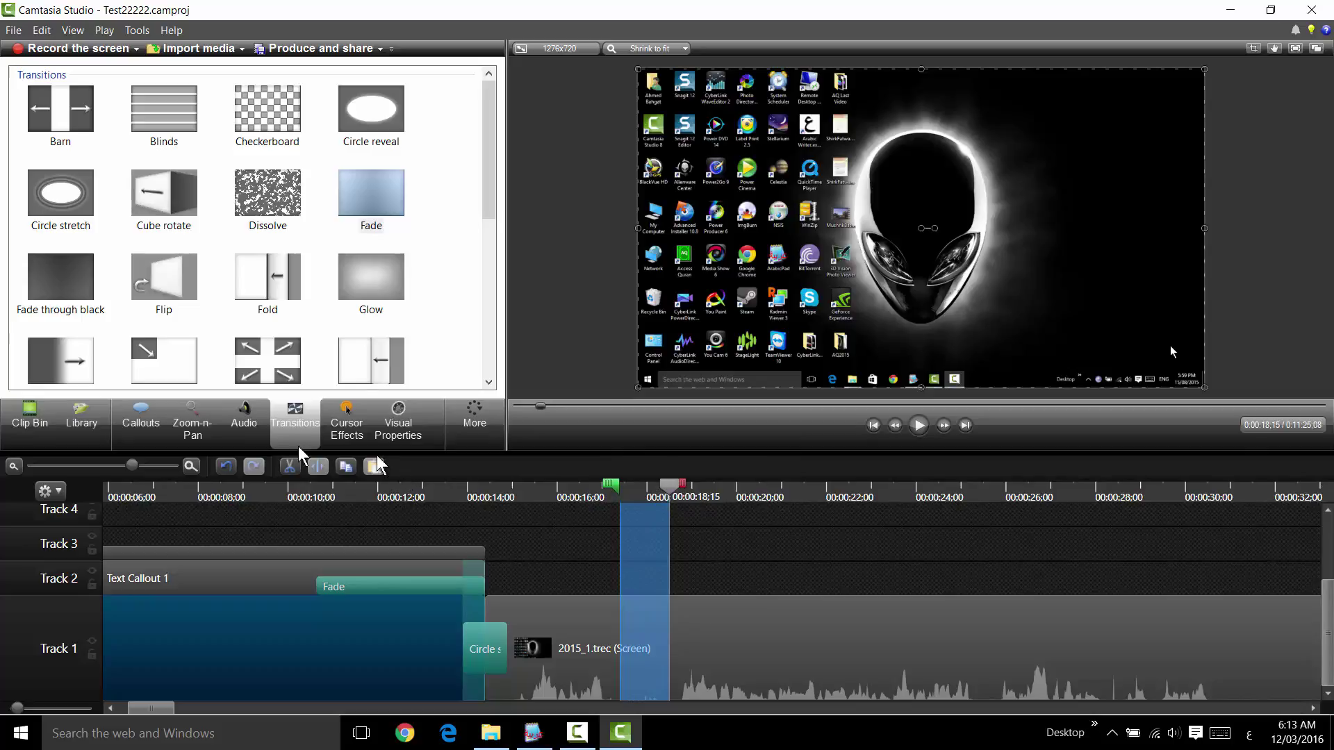
pyautogui.click(191, 466)
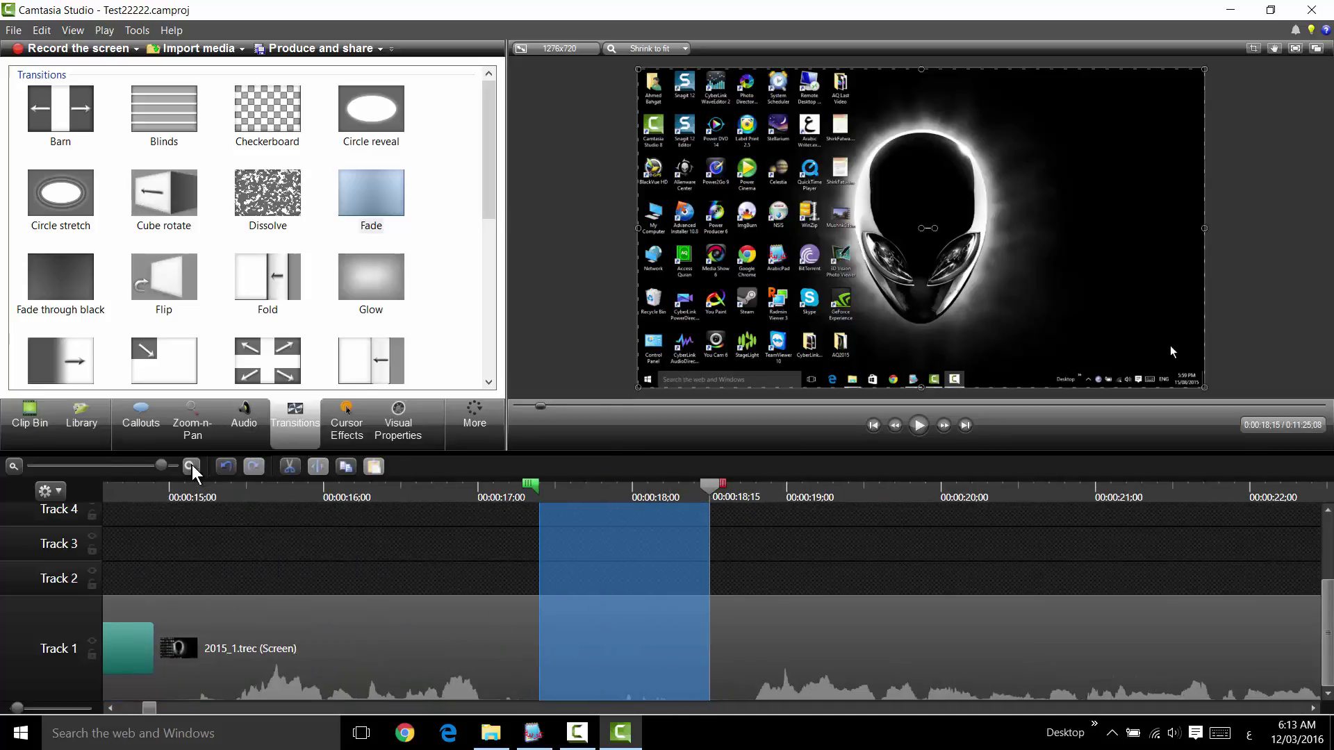
pyautogui.click(19, 467)
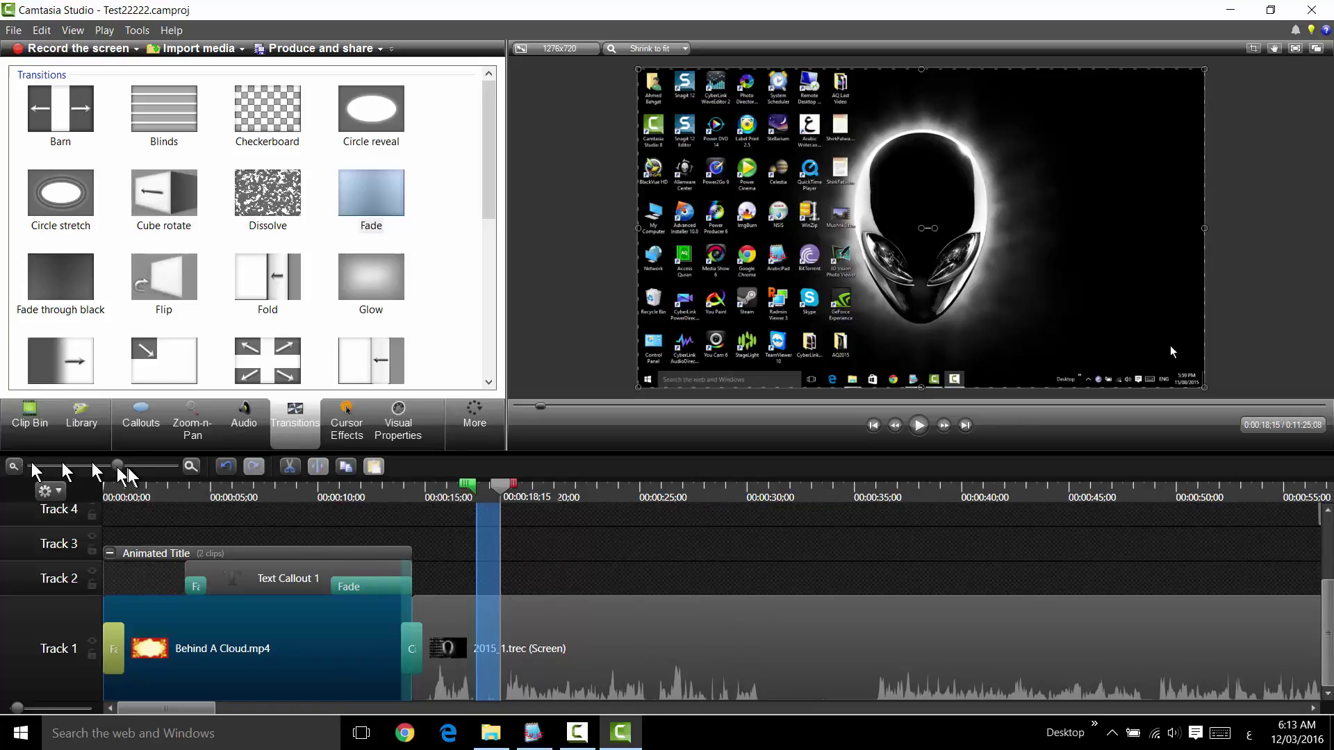
pyautogui.click(192, 466)
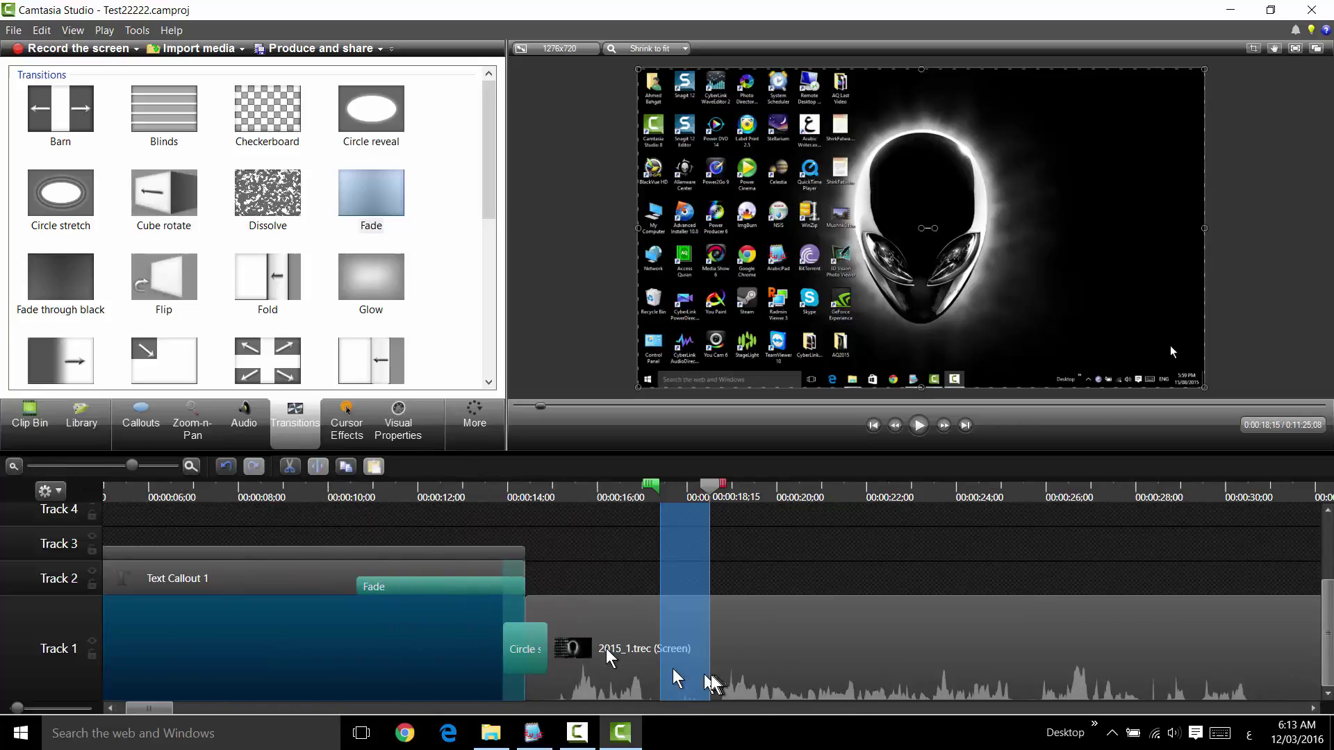
pyautogui.click(920, 426)
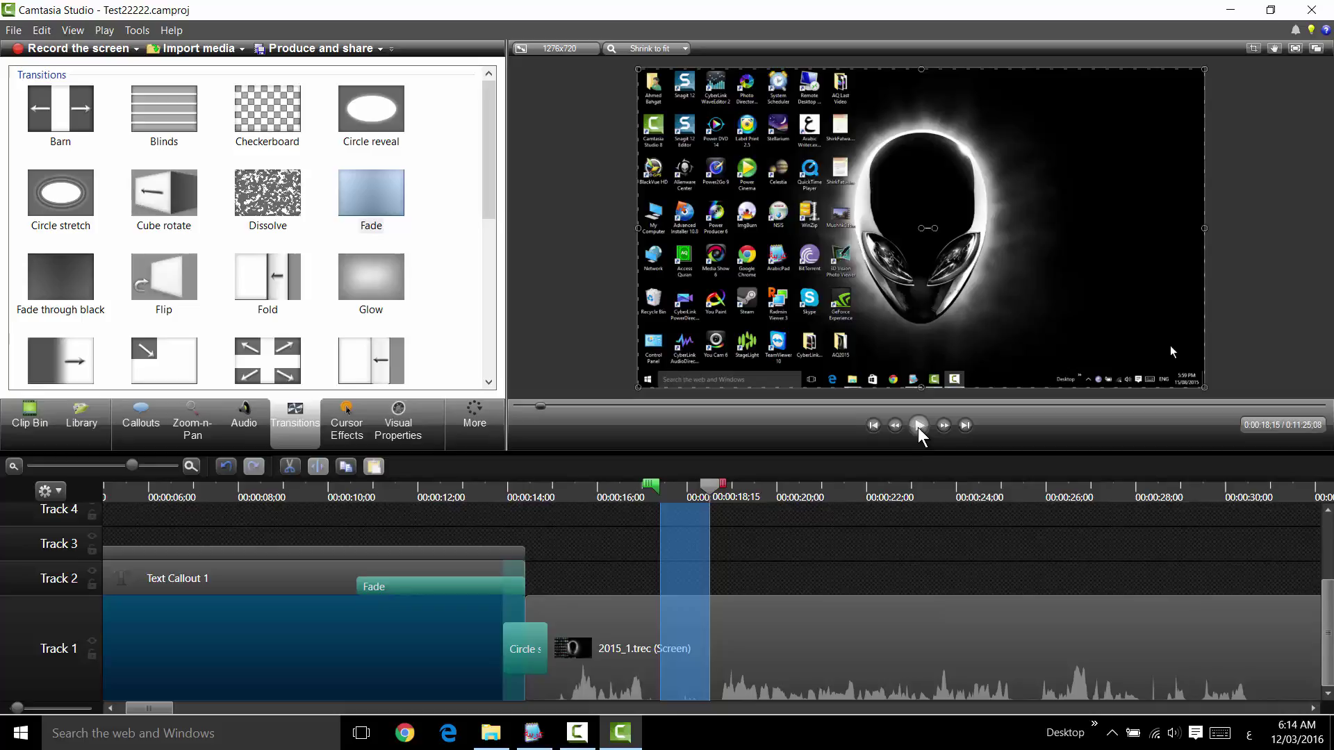
pyautogui.press('Delete')
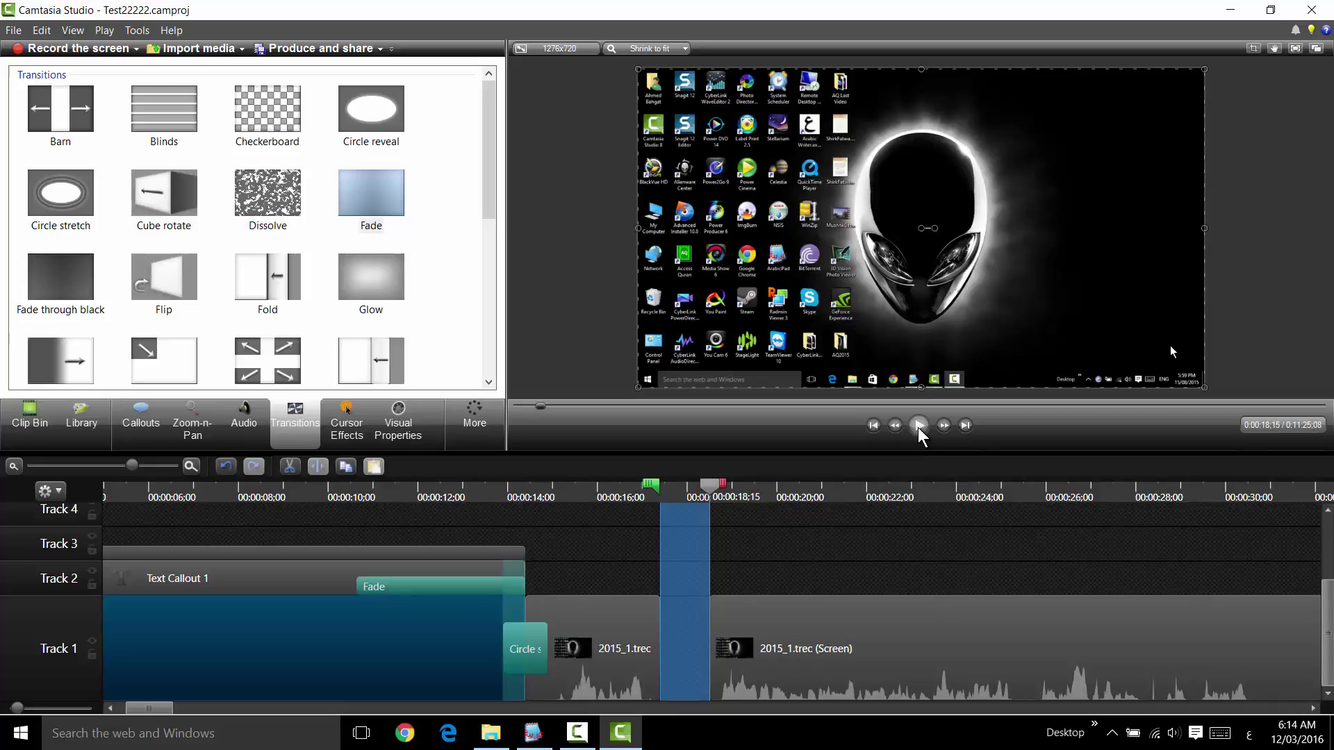
pyautogui.click(603, 543)
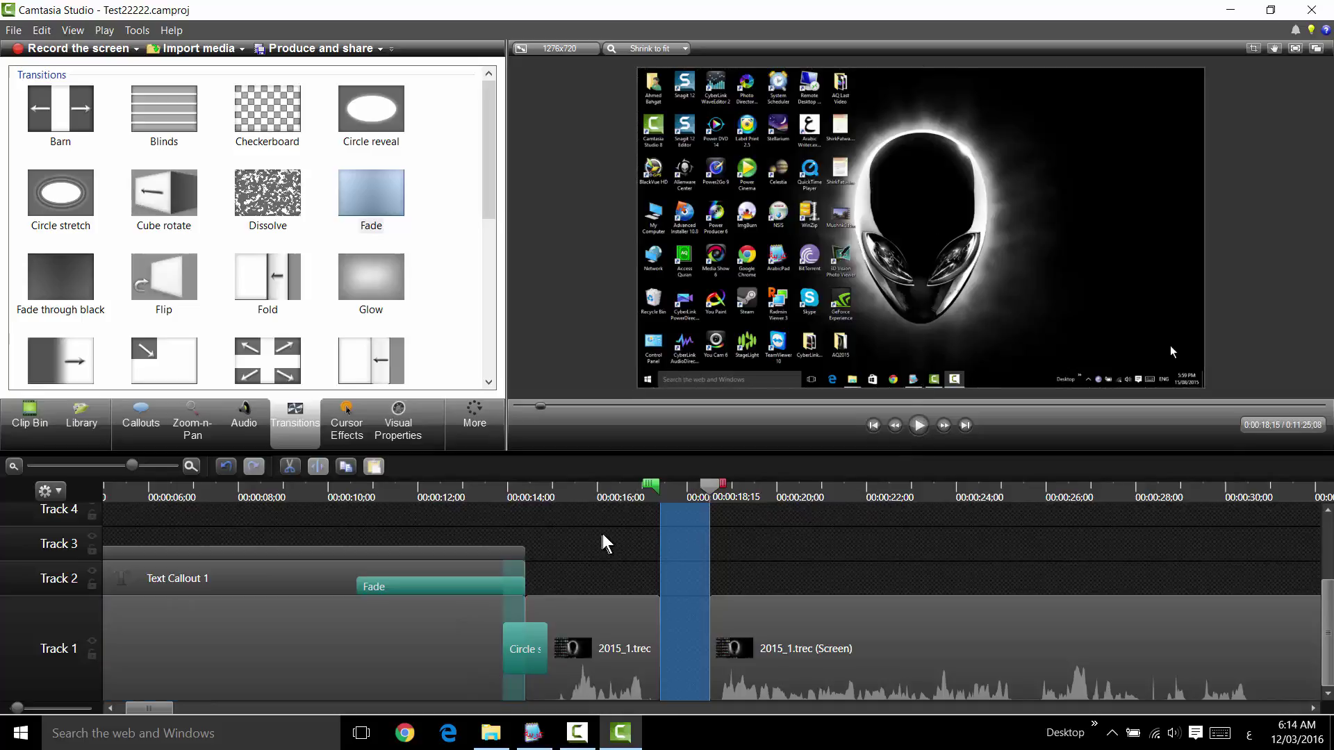
# - Shift the remaining part of the 2015_1.trec clip earlier on Track 1 to close the gap after the first part
pyautogui.click(587, 497)
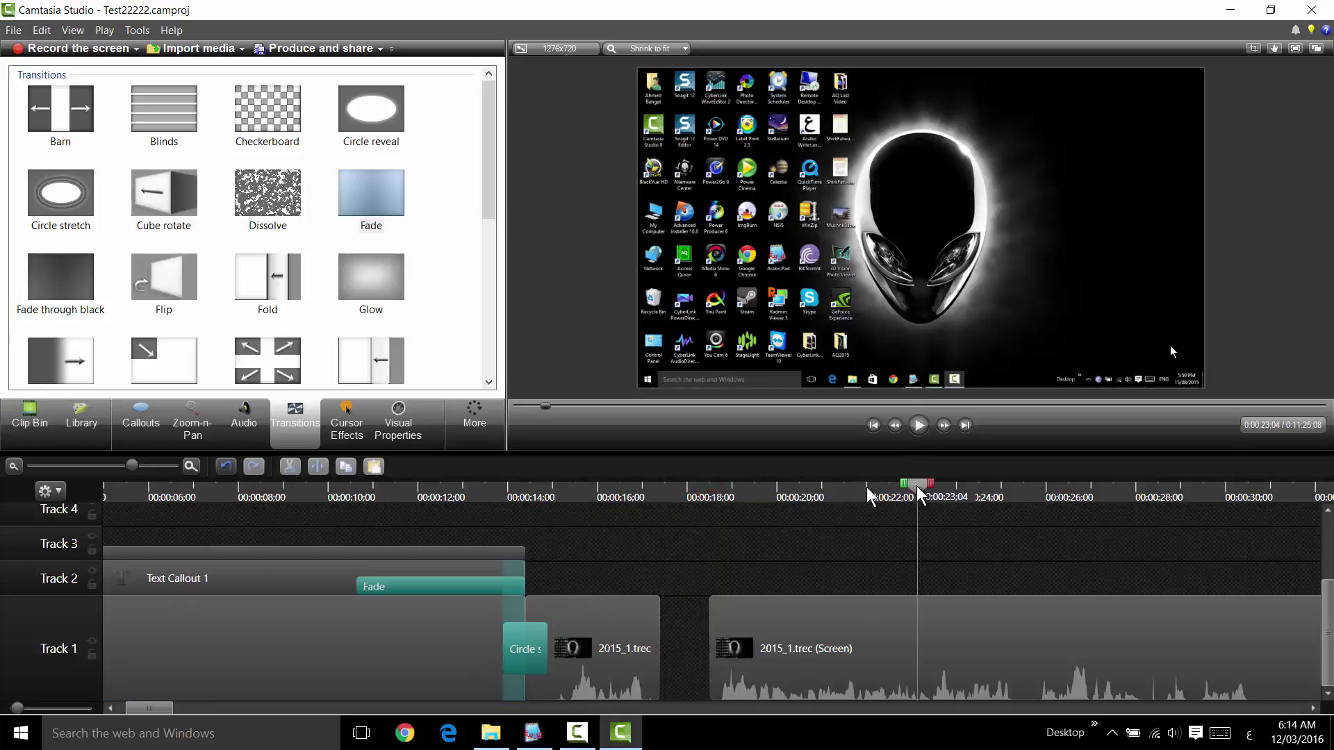
pyautogui.click(528, 489)
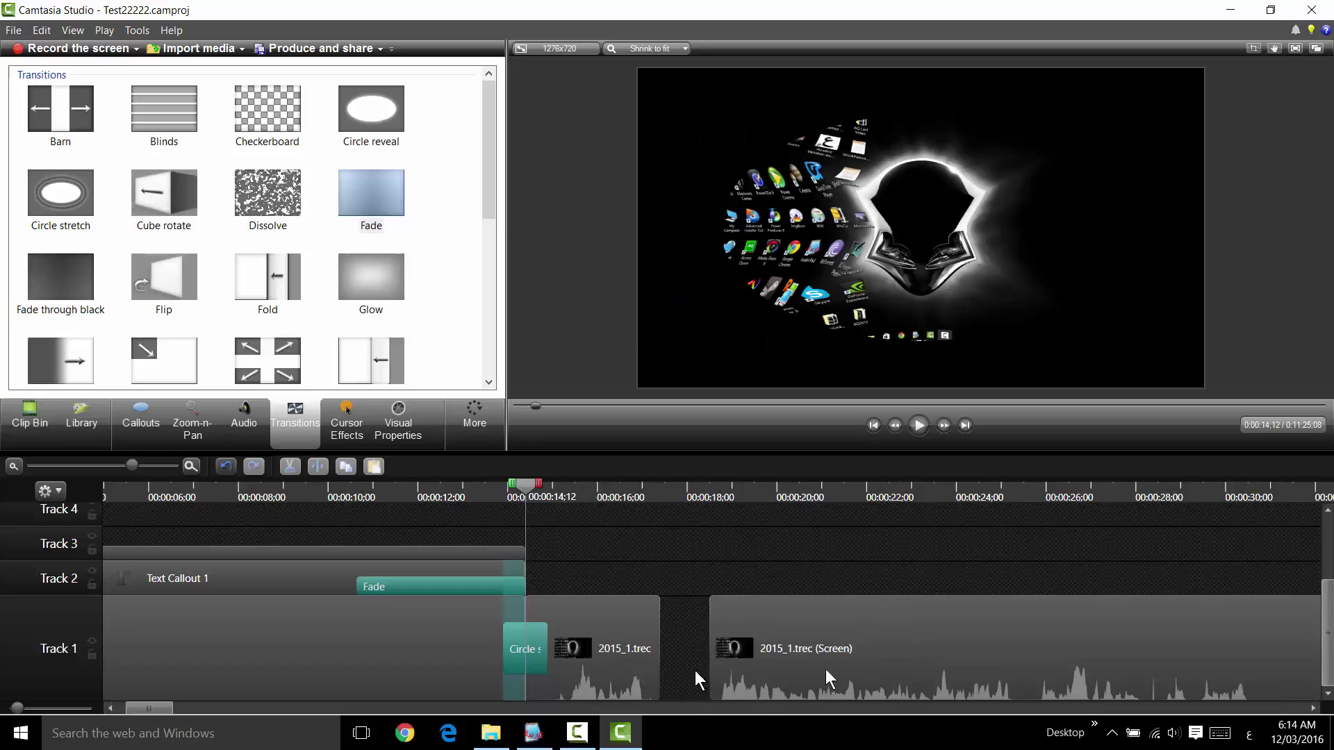
pyautogui.click(1175, 659)
pyautogui.moveTo(1174, 660); pyautogui.dragTo(1124, 660)
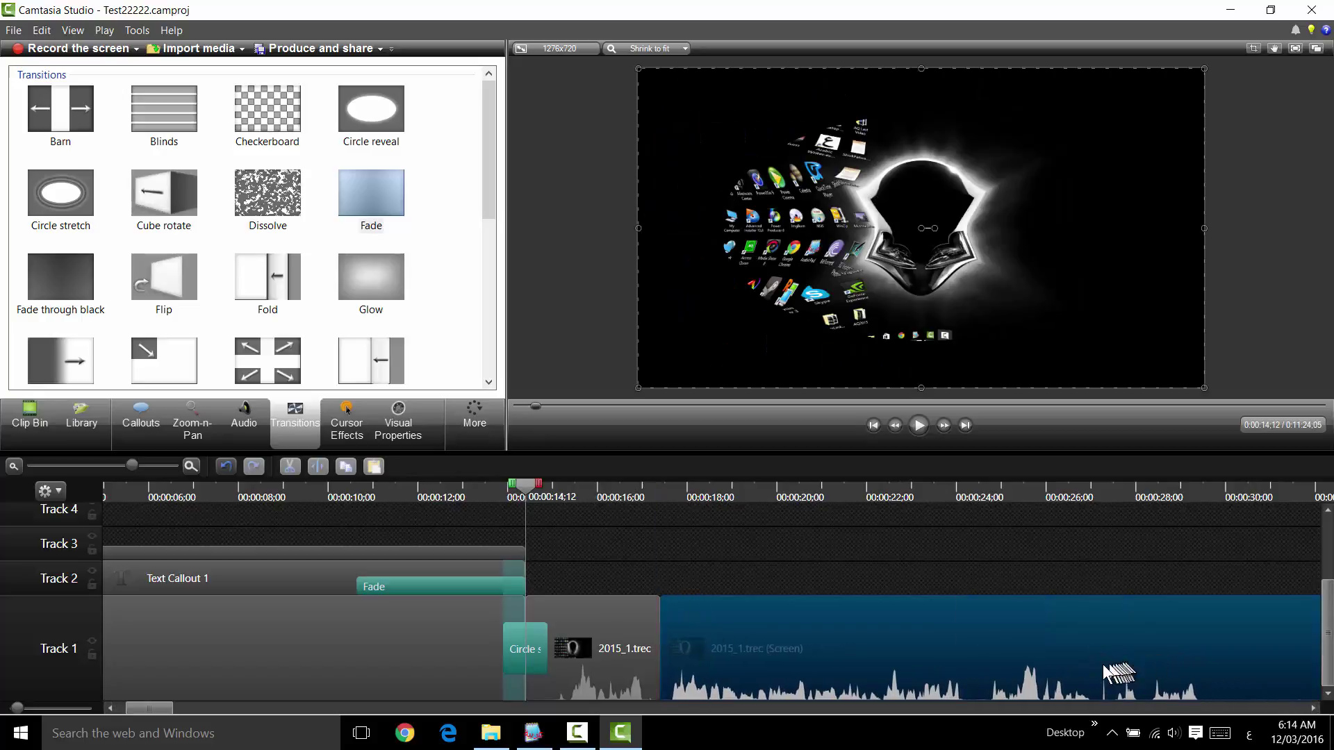
# - Play the timeline from 0:00:16;06 across the join between the two 2015_1.trec parts to check the cut
pyautogui.click(606, 498)
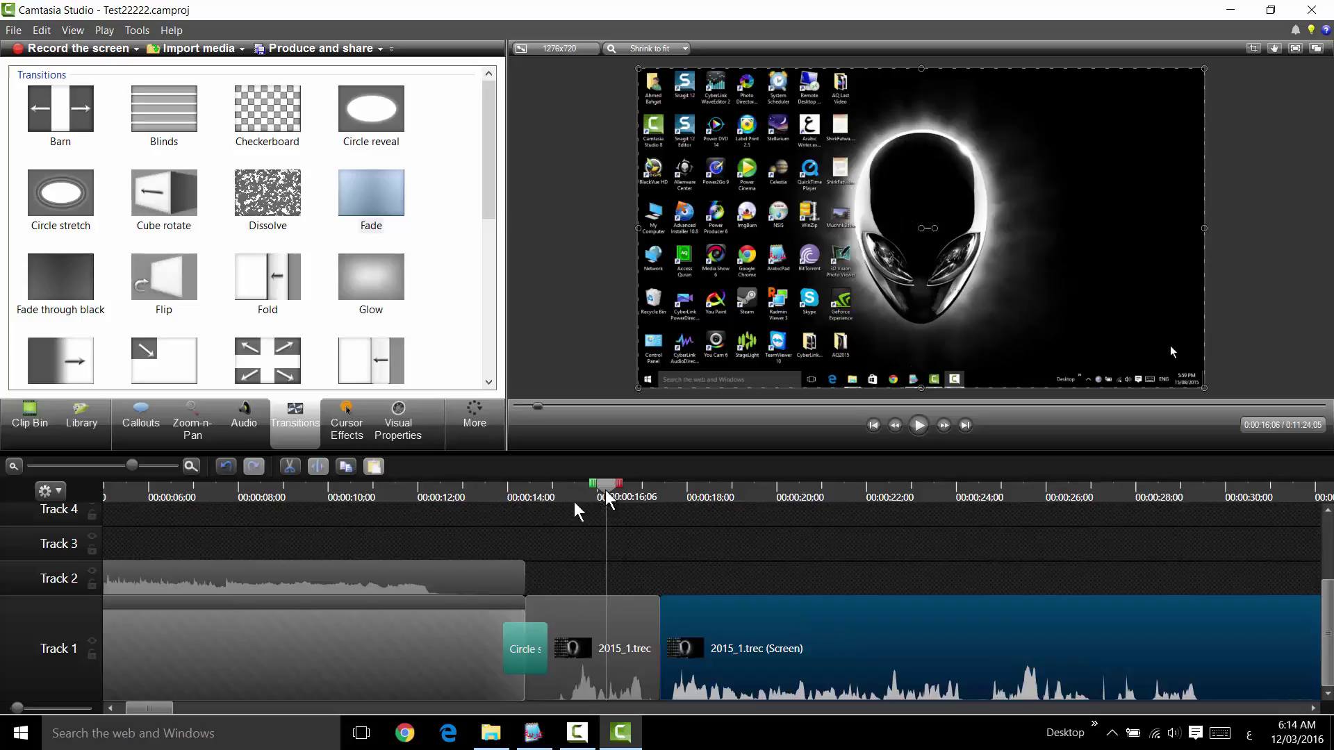
pyautogui.click(920, 426)
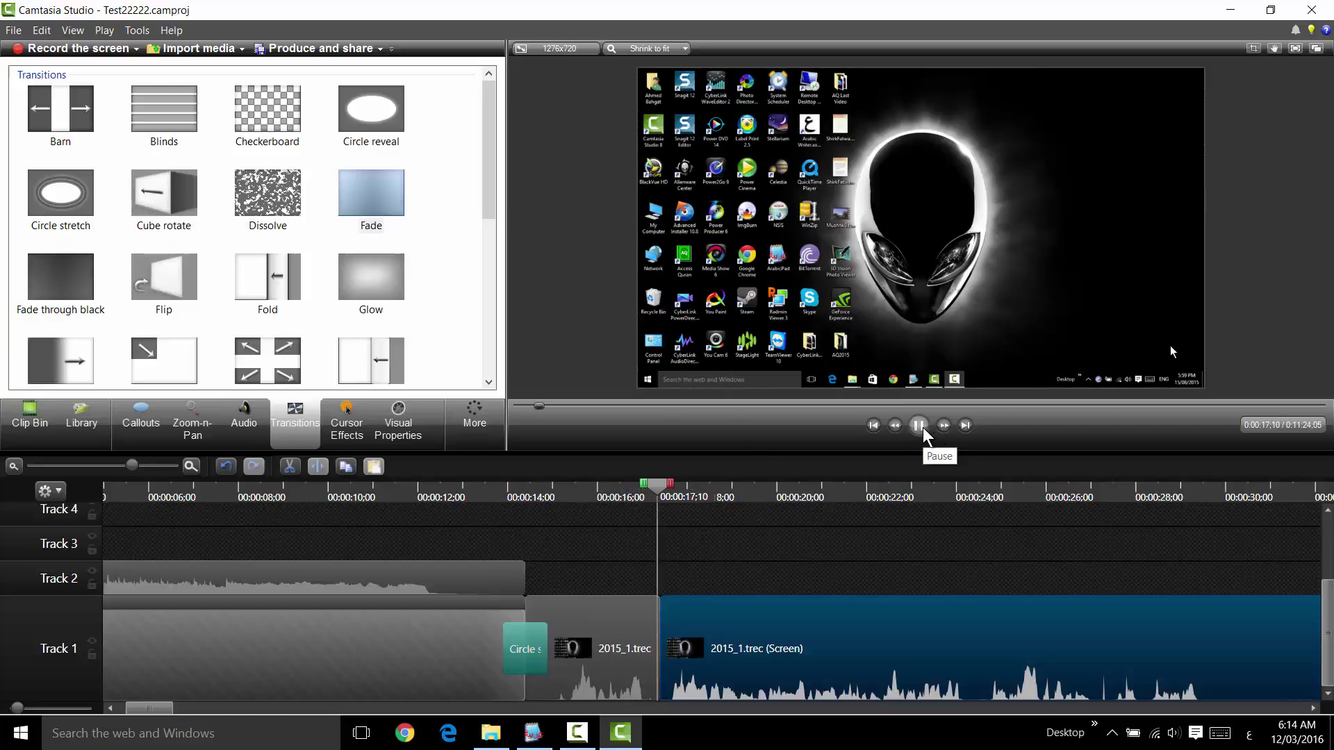
pyautogui.click(919, 426)
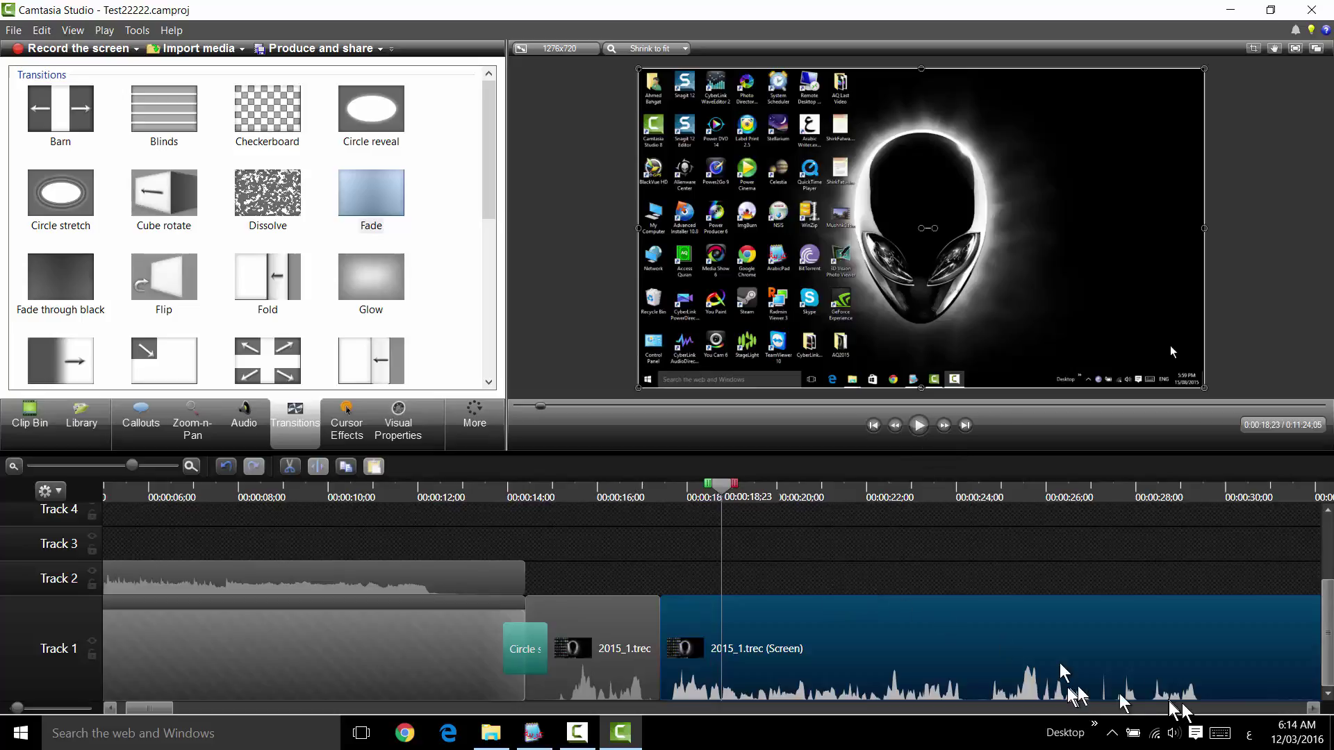
# - Play the second 2015_1.trec part from 0:00:24;16 to review the small noise peaks in its waveform
pyautogui.moveTo(721, 492); pyautogui.dragTo(978, 552)
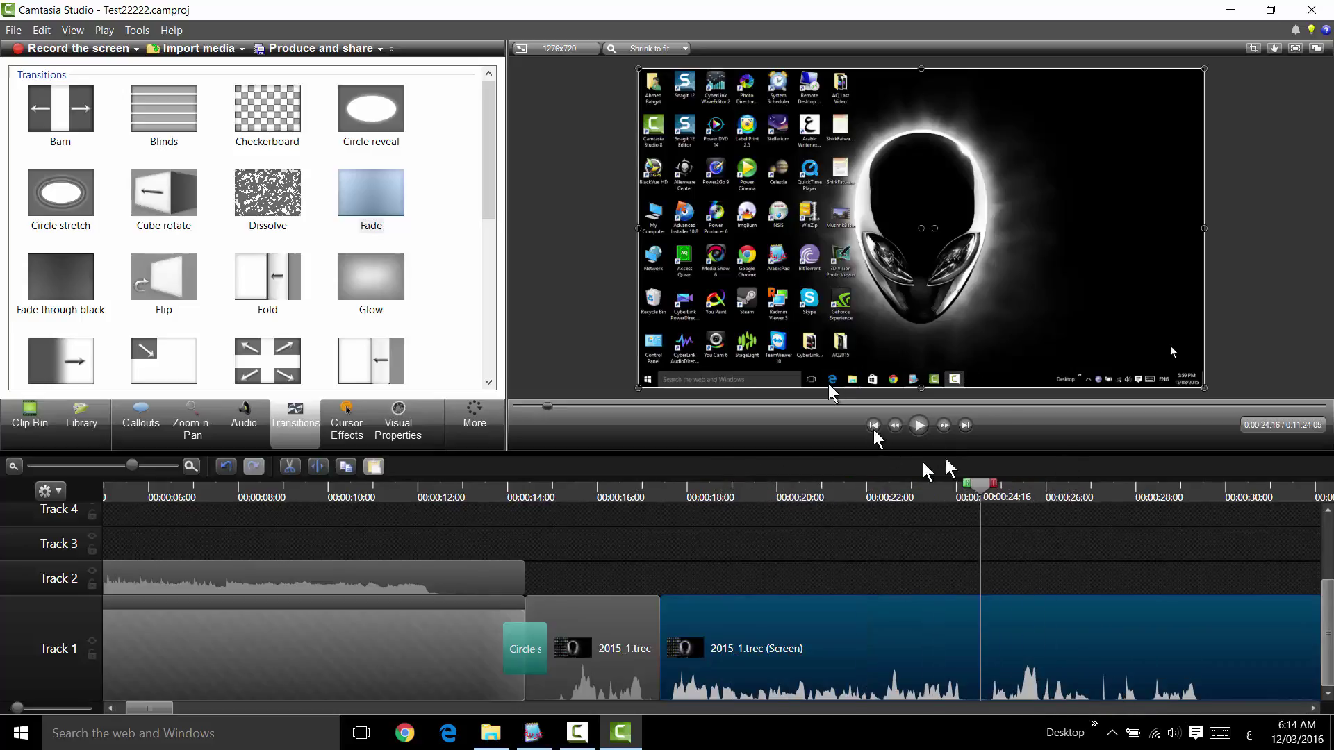
pyautogui.click(919, 425)
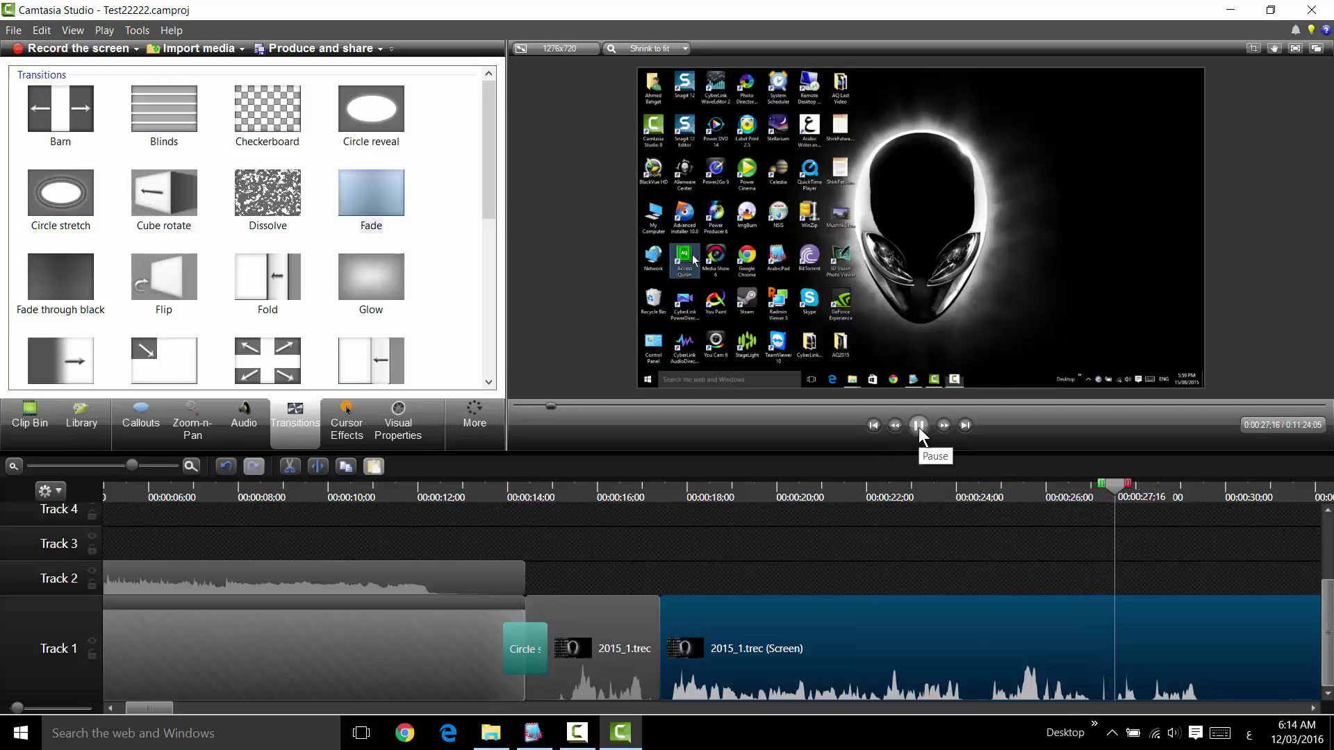
pyautogui.click(918, 425)
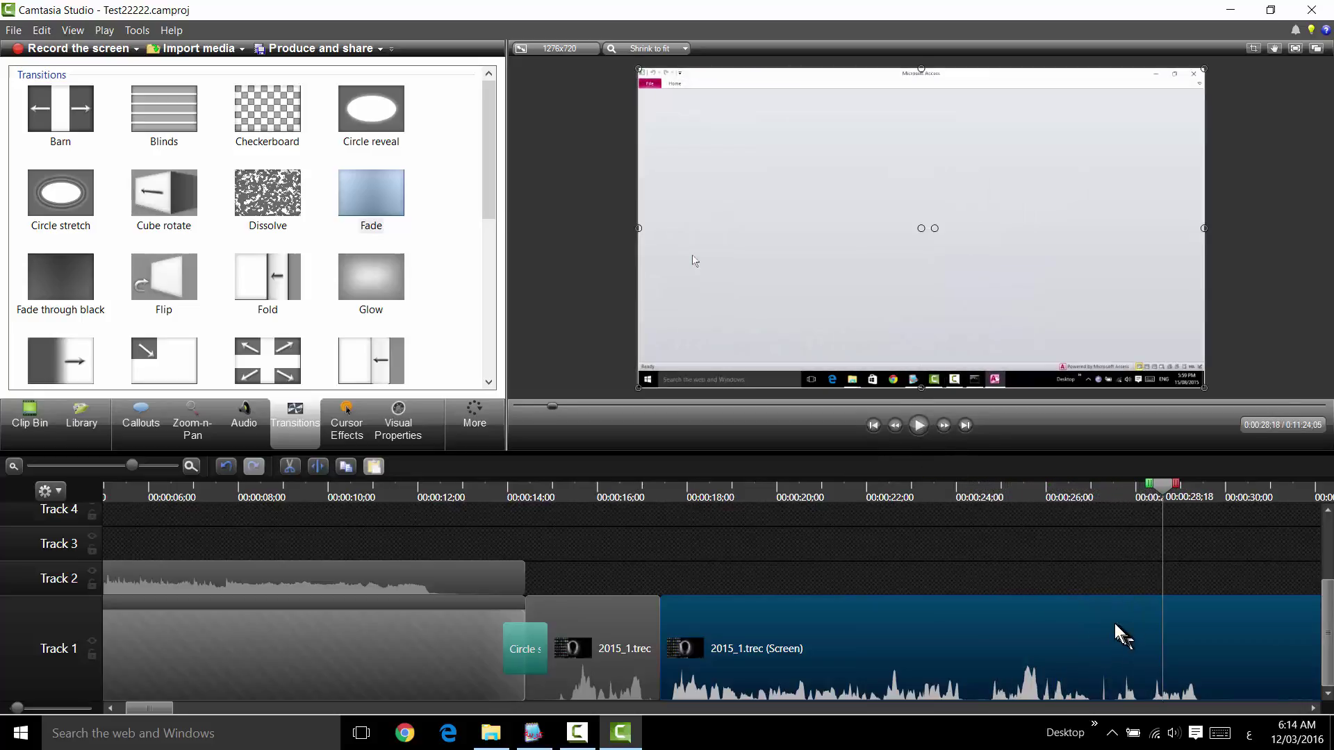
pyautogui.click(1100, 492)
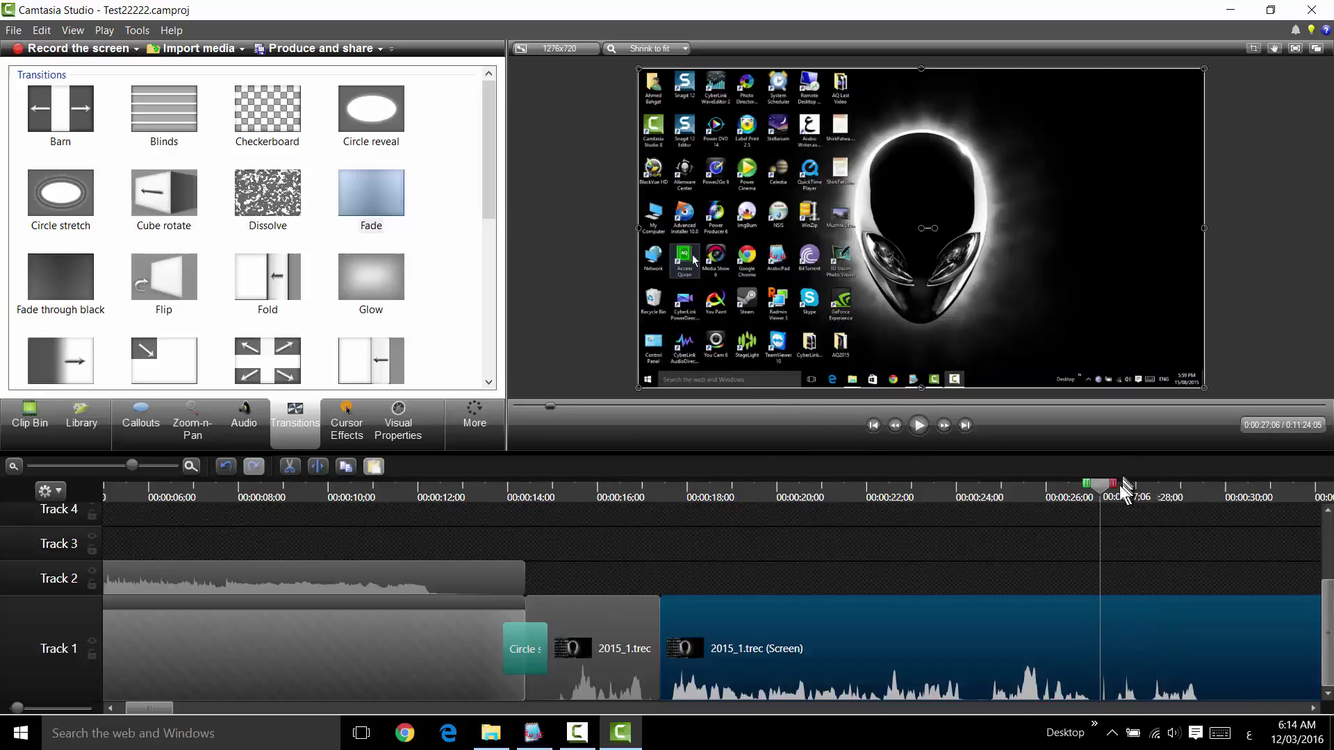
pyautogui.click(1099, 488)
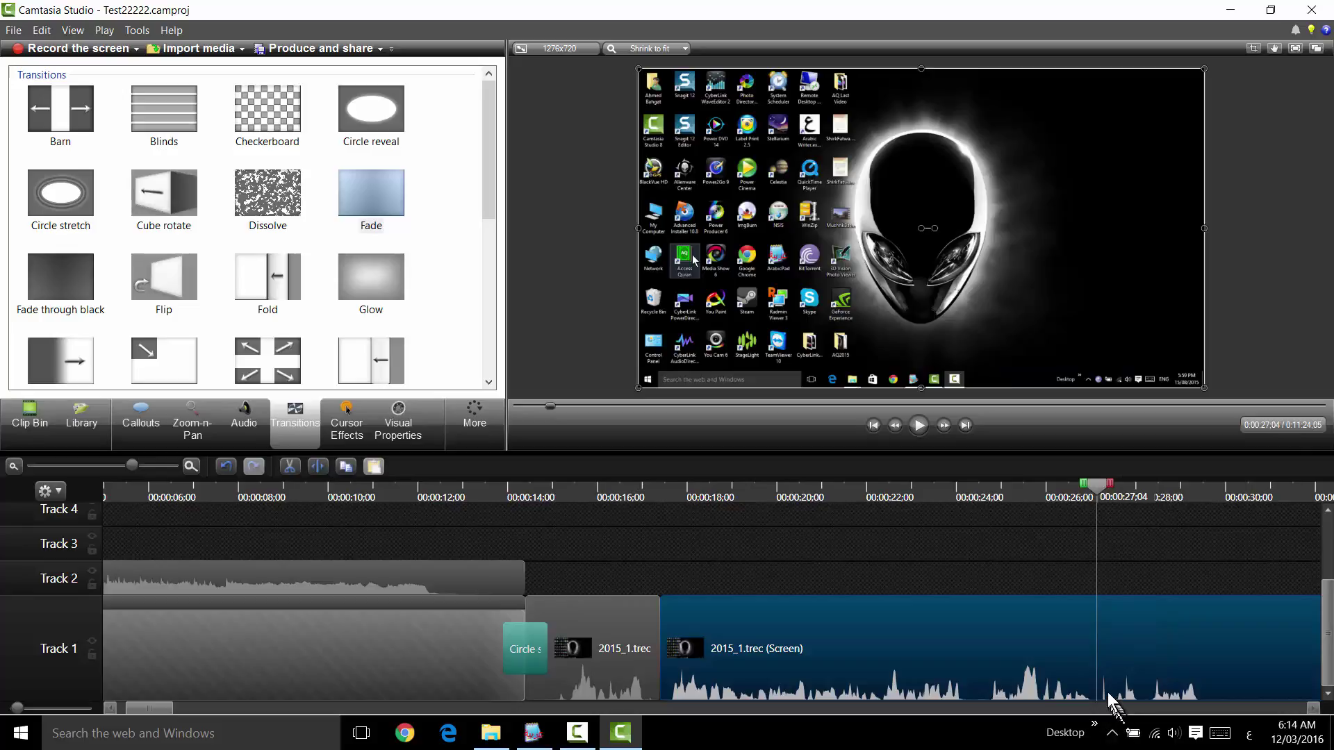
pyautogui.click(1099, 488)
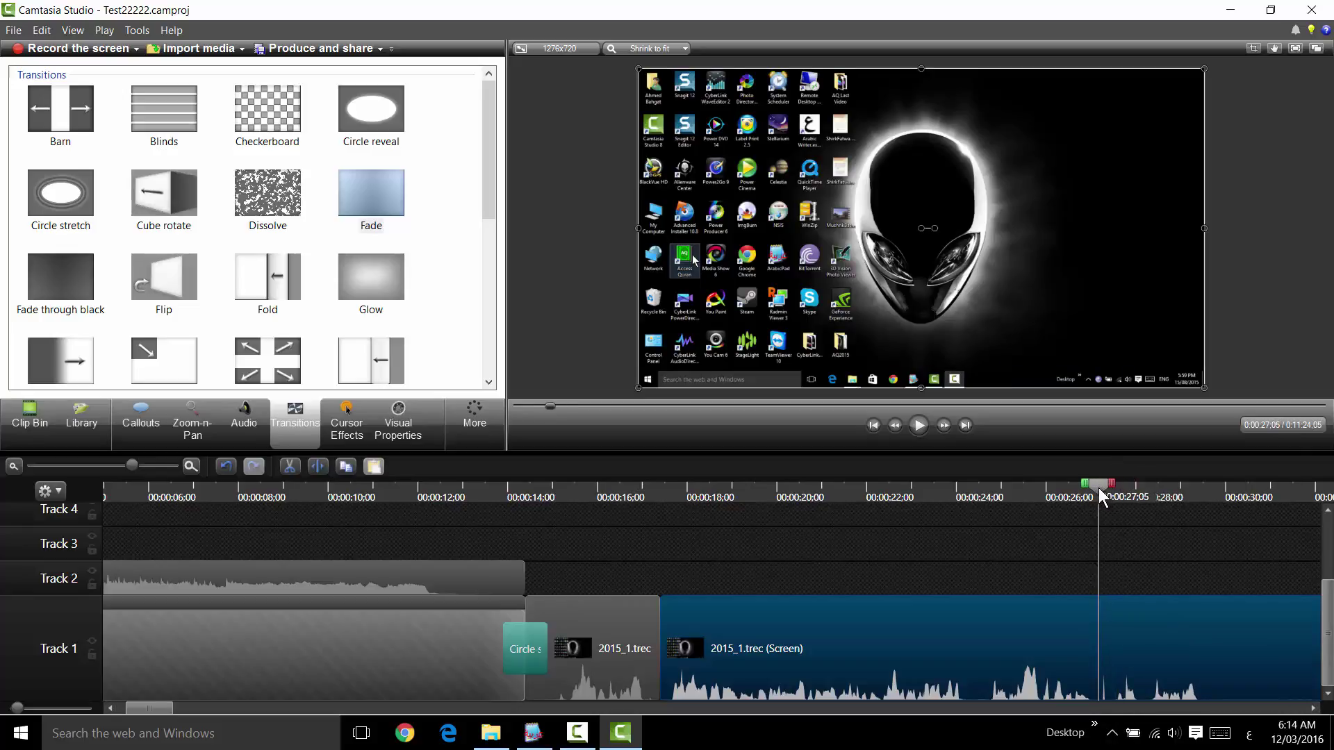
pyautogui.moveTo(1116, 489); pyautogui.dragTo(1128, 485)
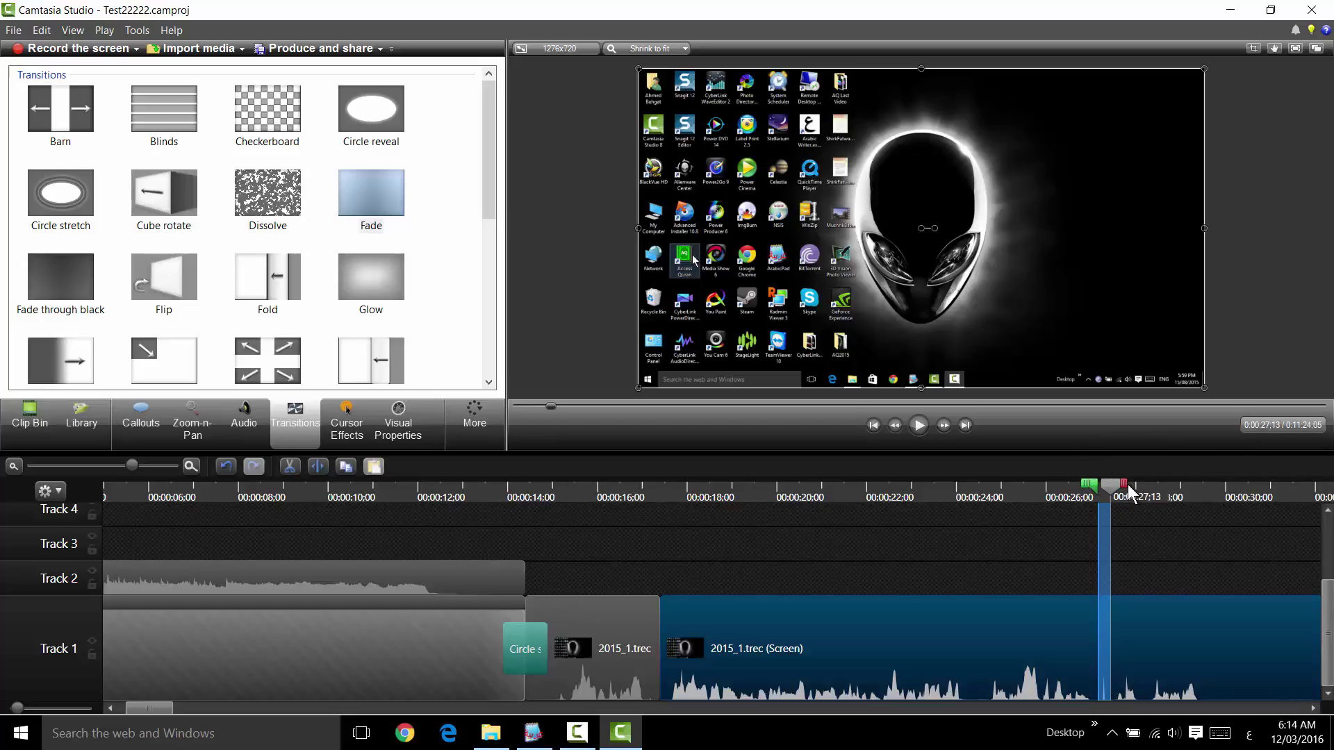
pyautogui.click(927, 427)
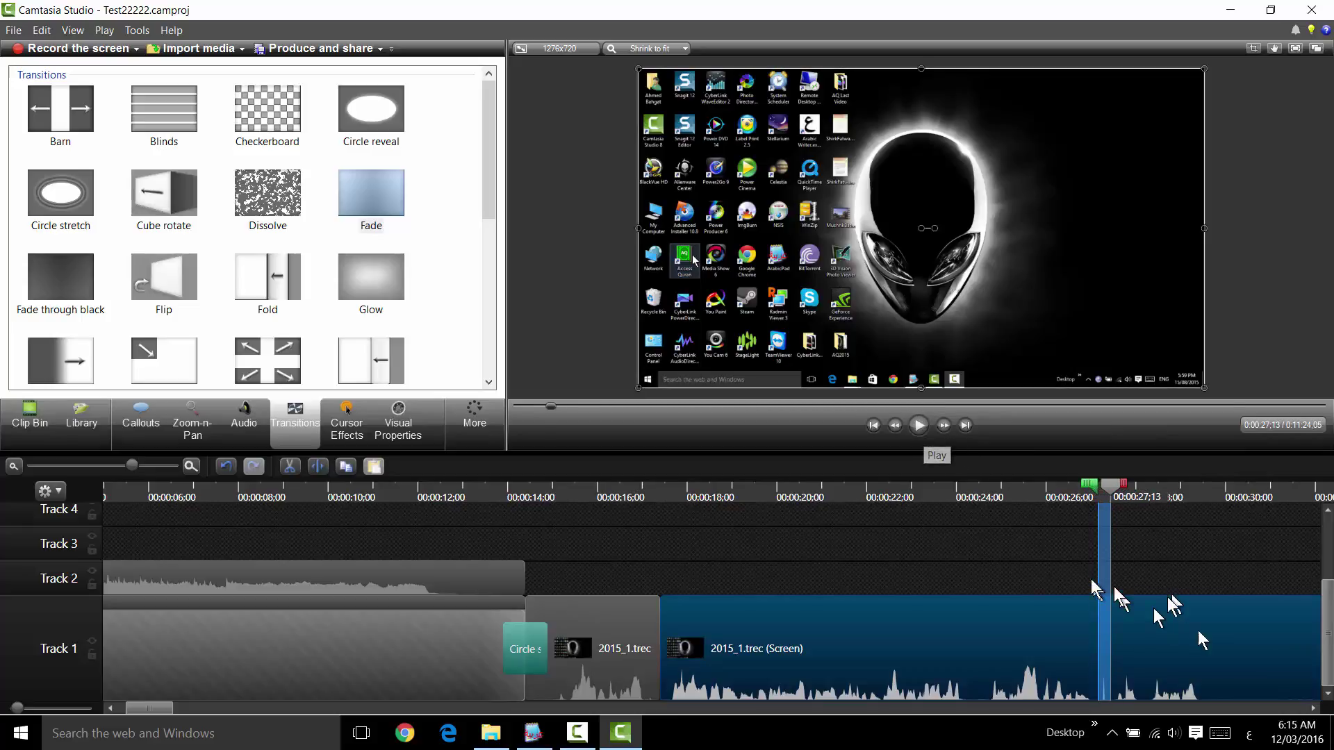
pyautogui.click(1035, 489)
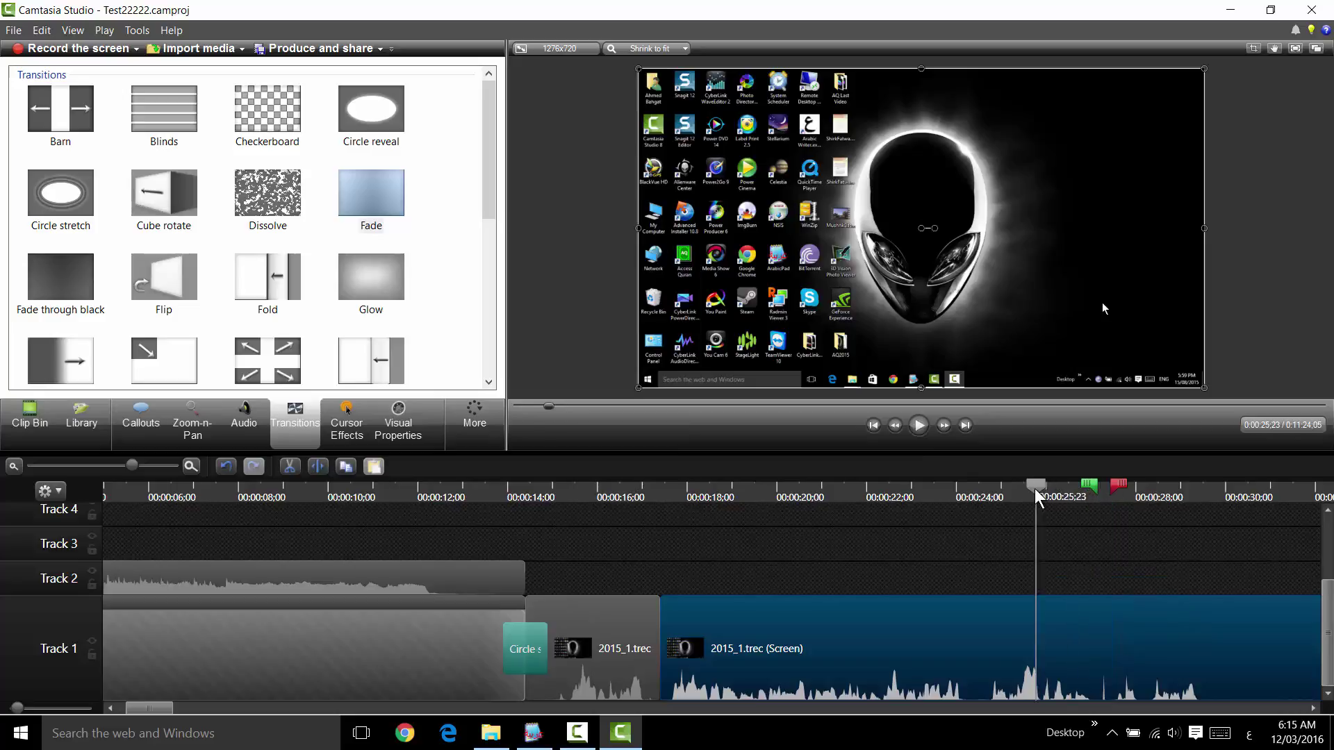
# - Select the timeline range from 0:00:24;17 to 0:00:29;22 over the second 2015_1.trec part
pyautogui.click(930, 495)
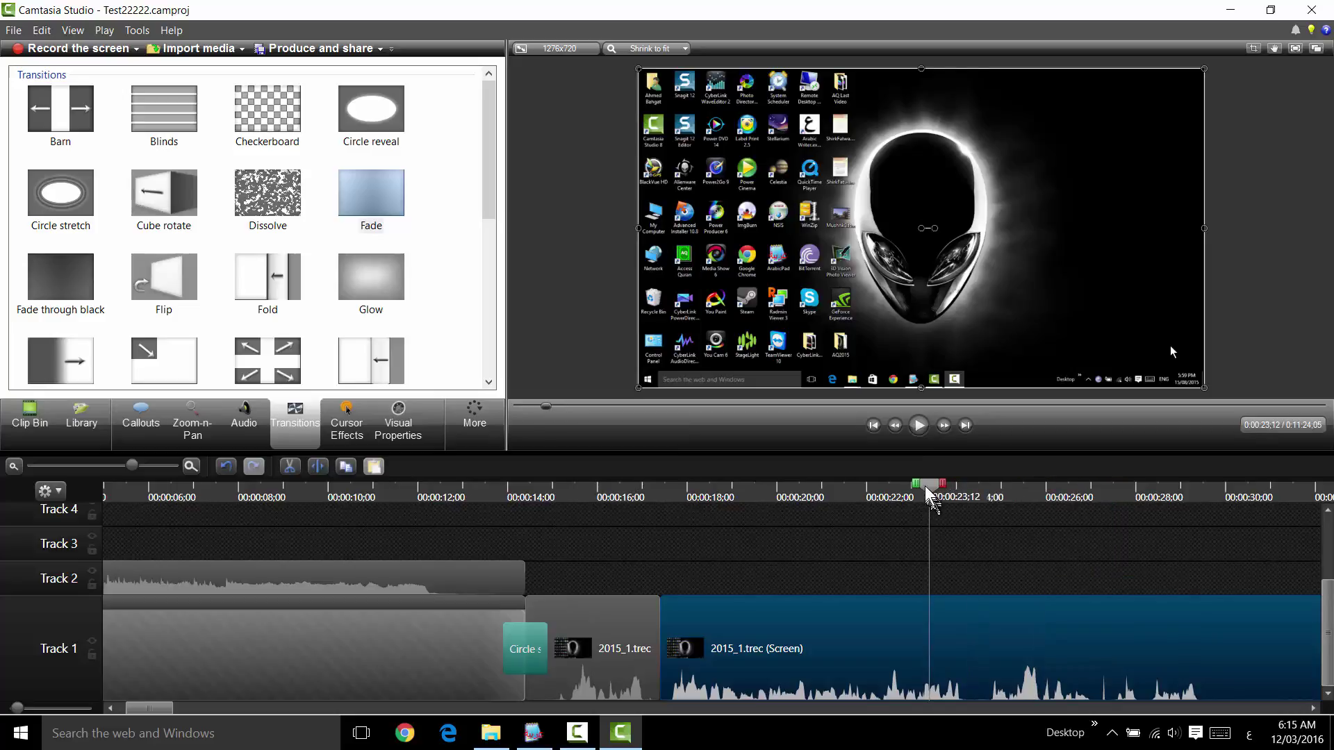
pyautogui.moveTo(931, 495); pyautogui.dragTo(986, 499)
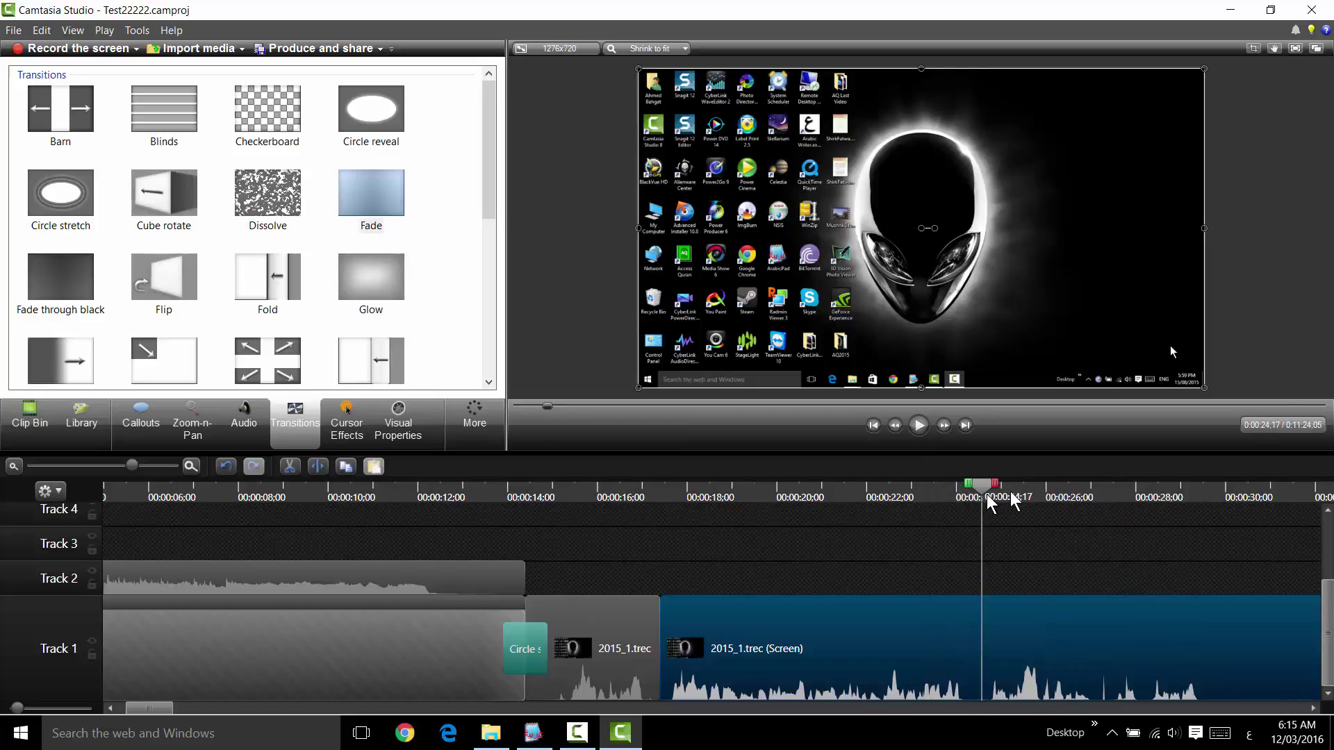
pyautogui.moveTo(998, 484)
pyautogui.mouseDown()
pyautogui.moveTo(1274, 541)
pyautogui.moveTo(1233, 553)
pyautogui.mouseUp()
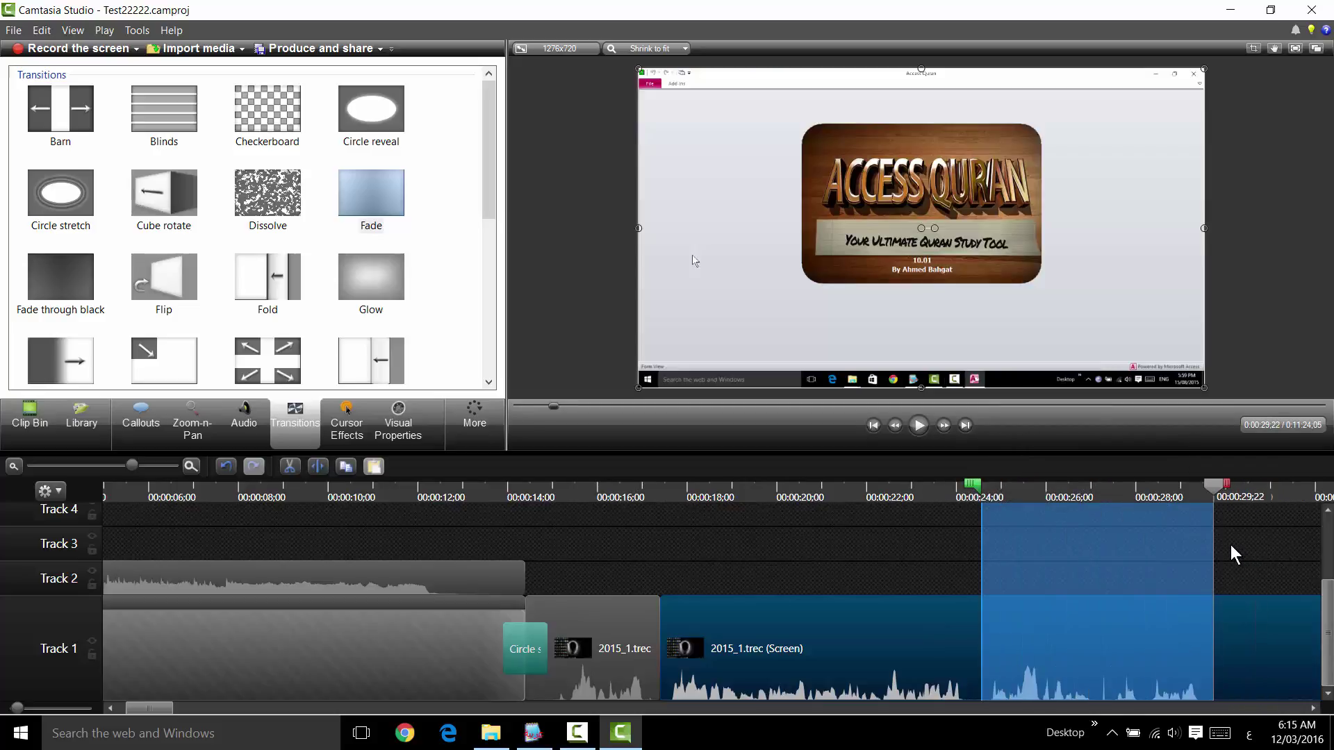
# - Delete the selected range from the 2015_1.trec clip, closing the gap on Track 1, and play across the new join from 0:00:21;07
pyautogui.press('Delete')
pyautogui.moveTo(1244, 649); pyautogui.dragTo(959, 707)
pyautogui.click(832, 489)
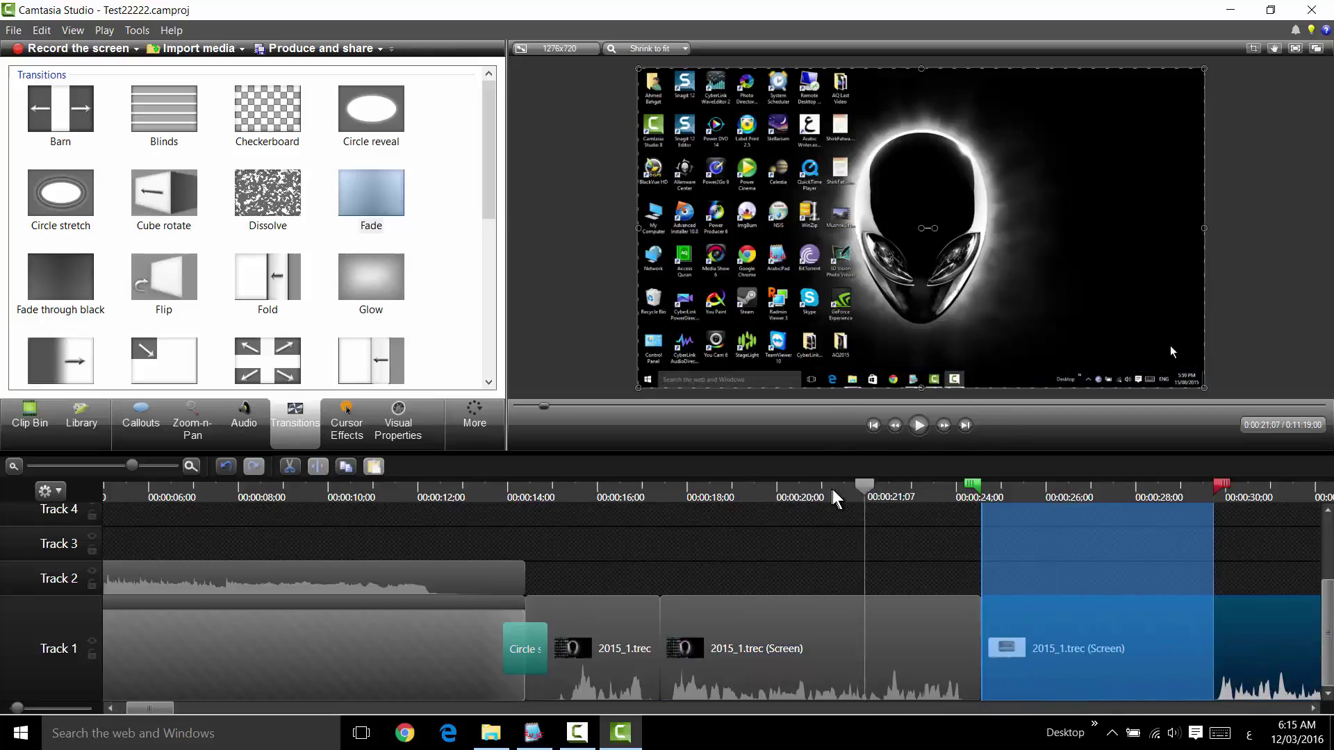
pyautogui.click(919, 427)
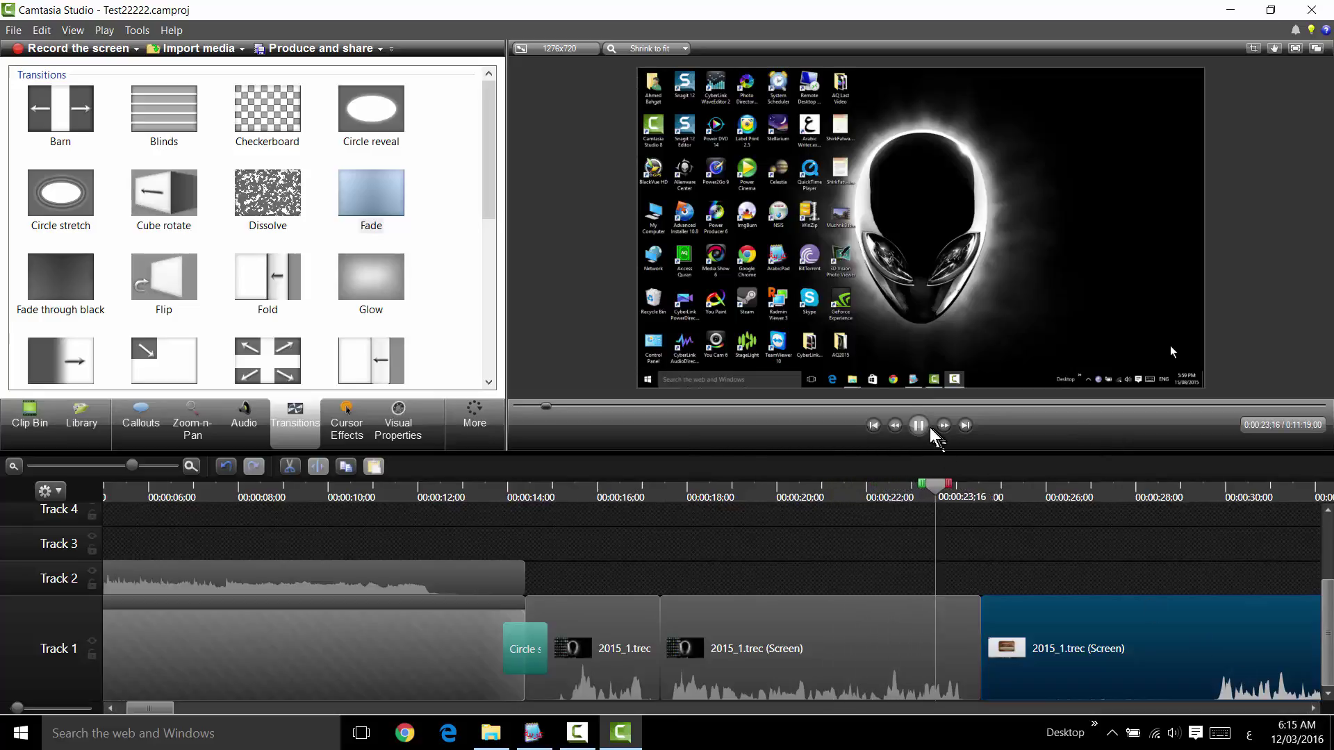
pyautogui.click(931, 431)
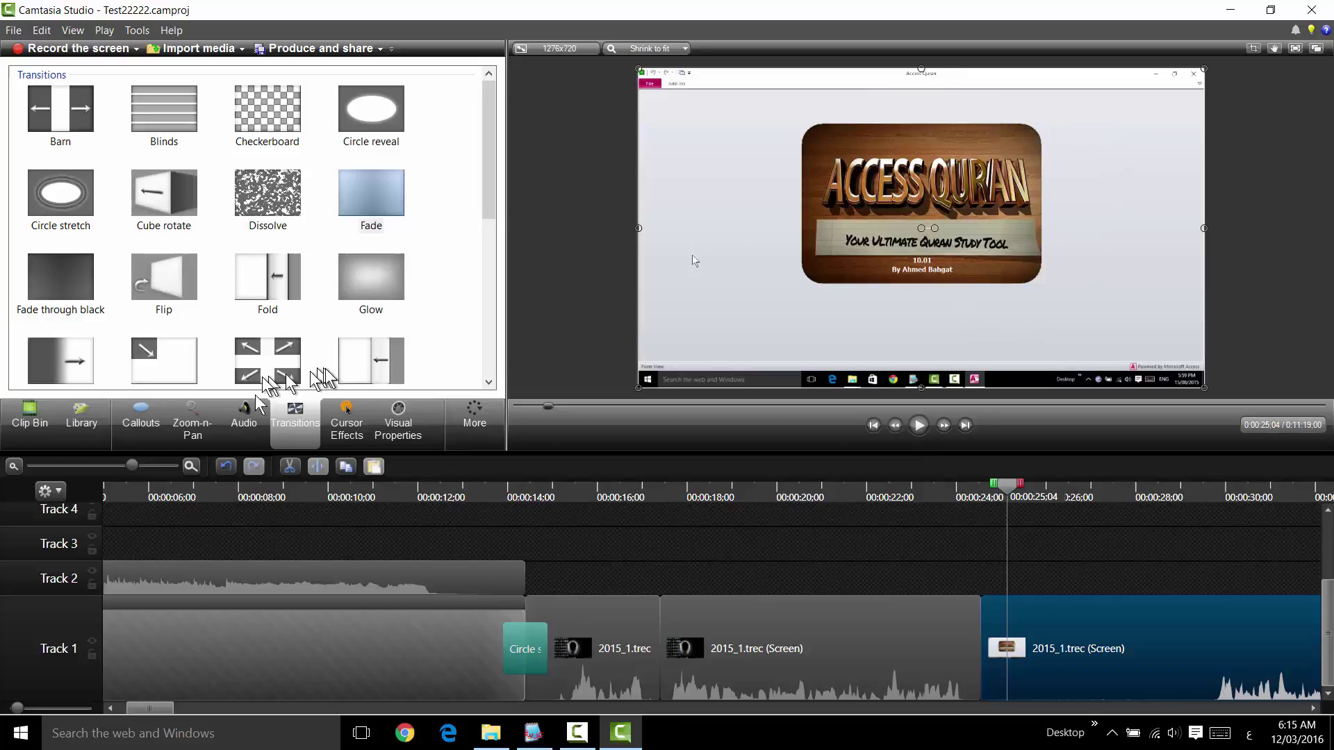
# - Add a zoom animation at 0:00:25;04 framing the Access Quran logo at 172% scale, and extend it to end at about 0:00:26
pyautogui.click(192, 427)
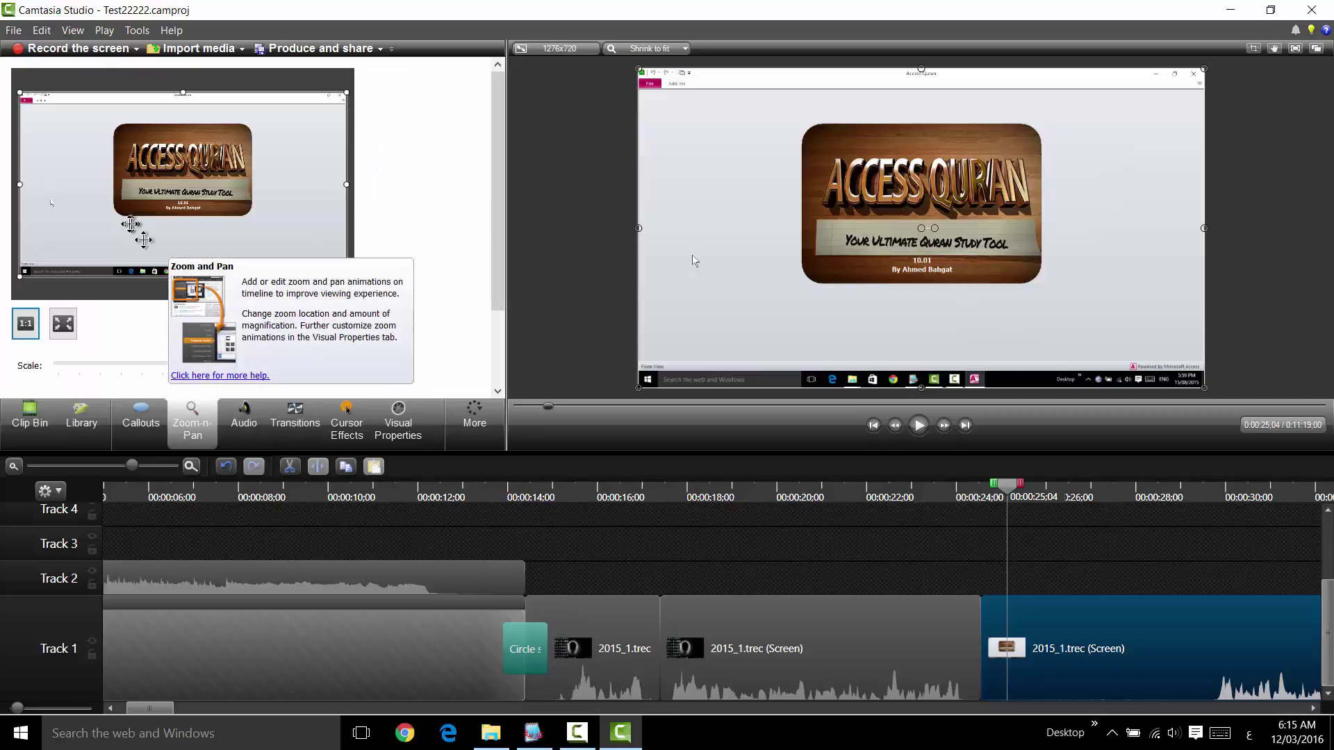
pyautogui.moveTo(233, 364)
pyautogui.mouseDown()
pyautogui.moveTo(217, 366)
pyautogui.moveTo(246, 363)
pyautogui.mouseUp()
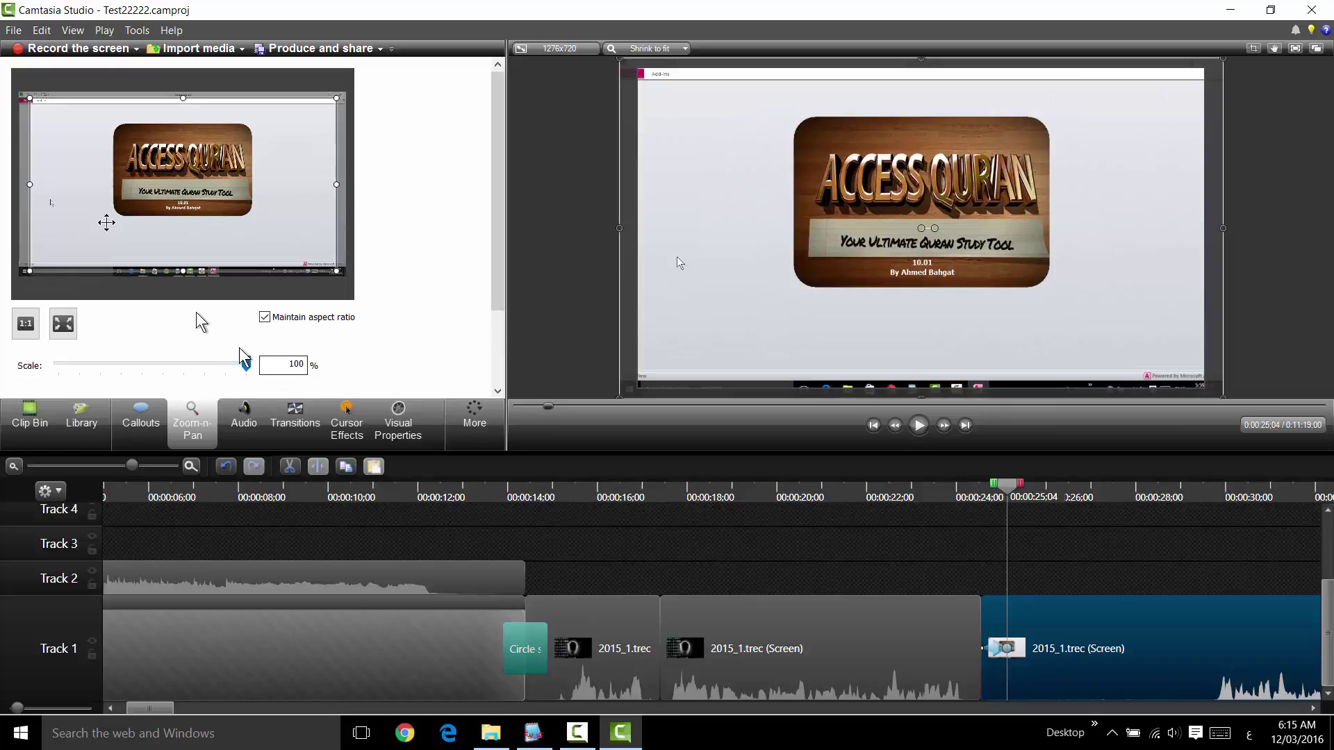
pyautogui.moveTo(29, 184); pyautogui.dragTo(95, 184)
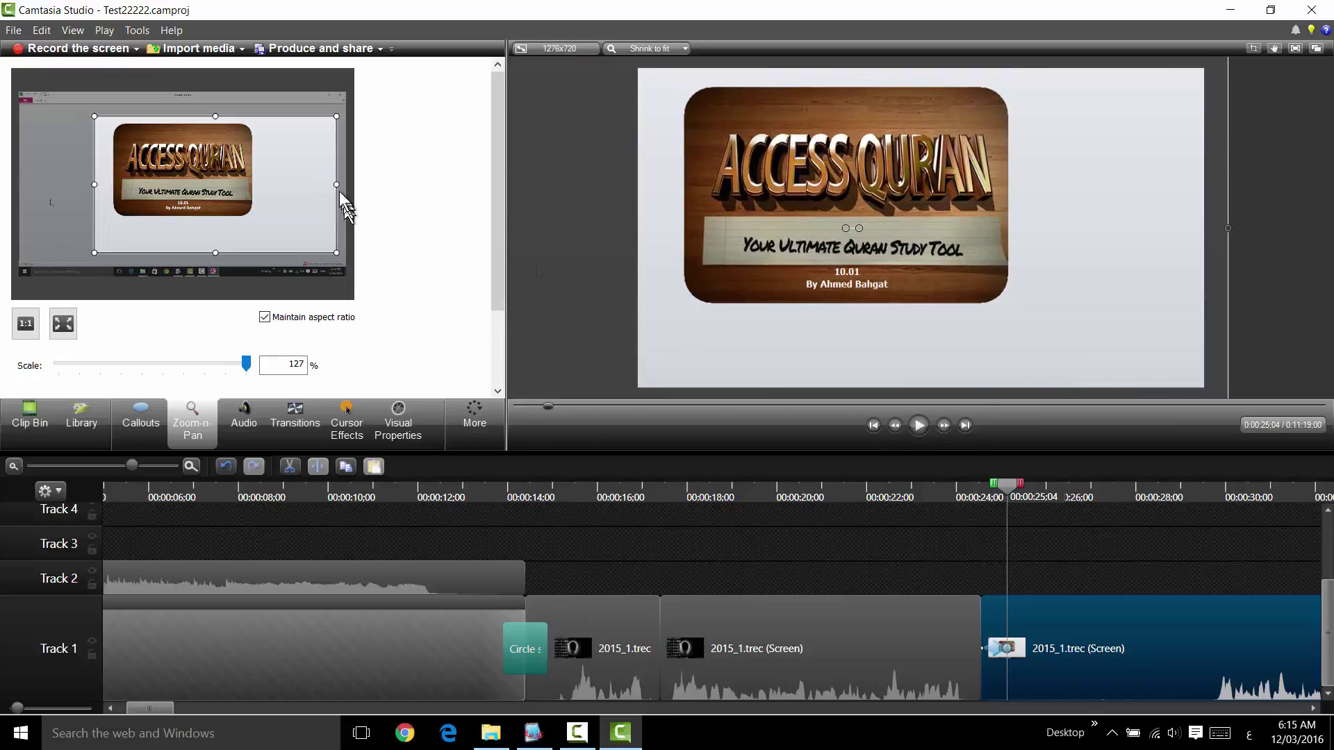
pyautogui.moveTo(339, 184); pyautogui.dragTo(212, 192)
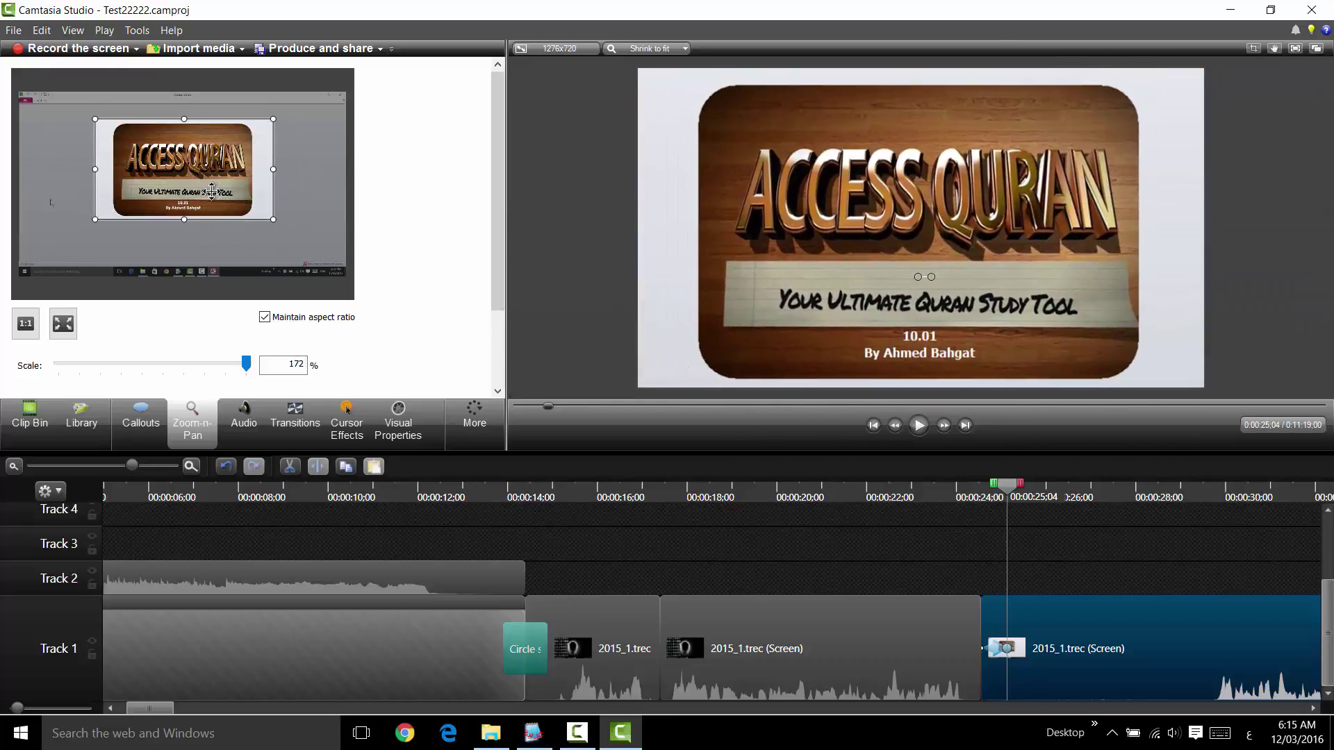
pyautogui.moveTo(1011, 649)
pyautogui.mouseDown()
pyautogui.moveTo(1063, 648)
pyautogui.moveTo(987, 648)
pyautogui.moveTo(1056, 649)
pyautogui.mouseUp()
# - Play the timeline from 0:00:22;19 through the logo zoom to check the animation
pyautogui.click(898, 495)
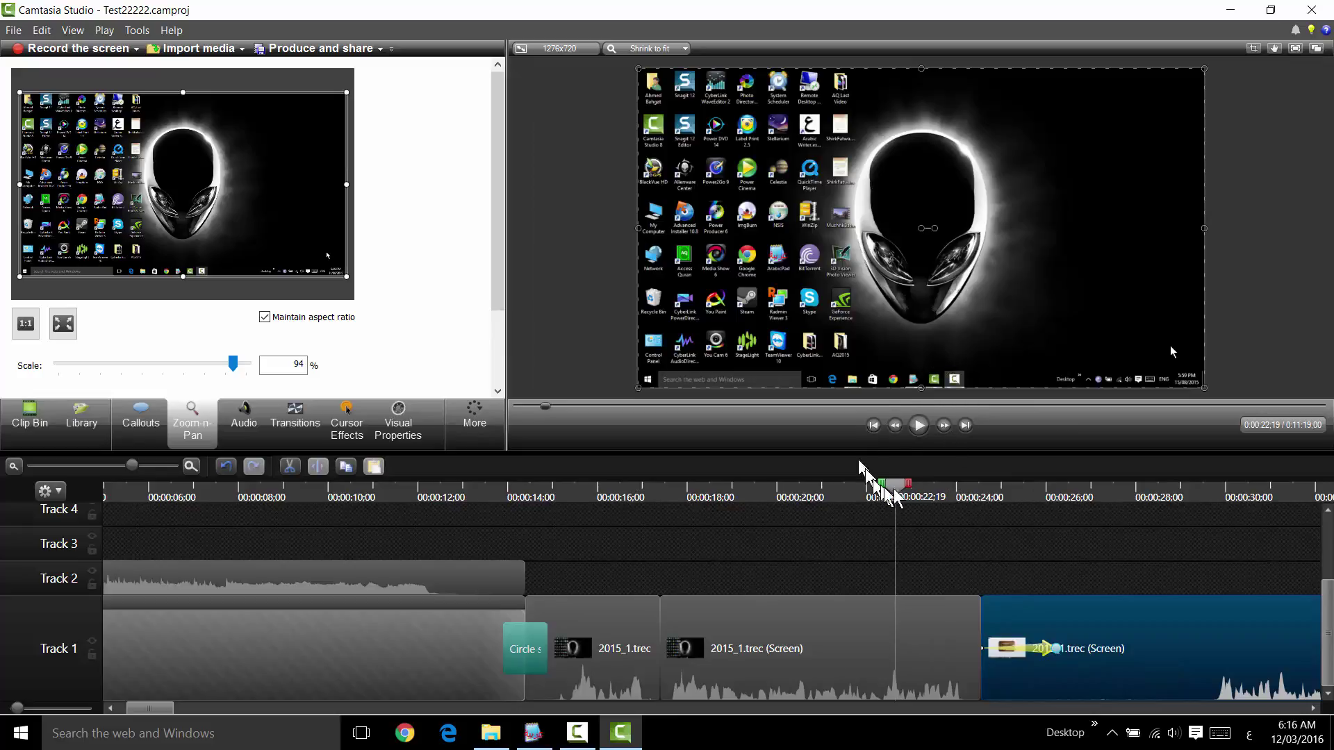
pyautogui.click(919, 426)
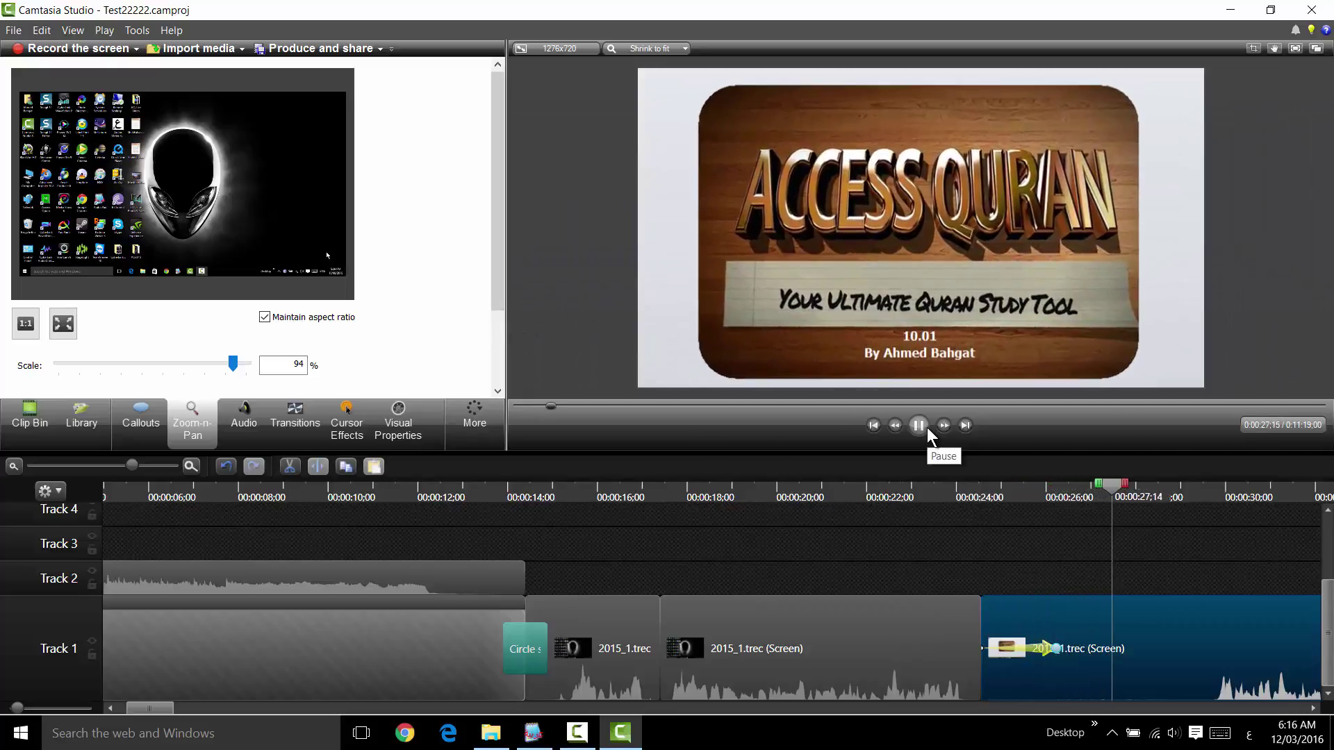
pyautogui.click(921, 426)
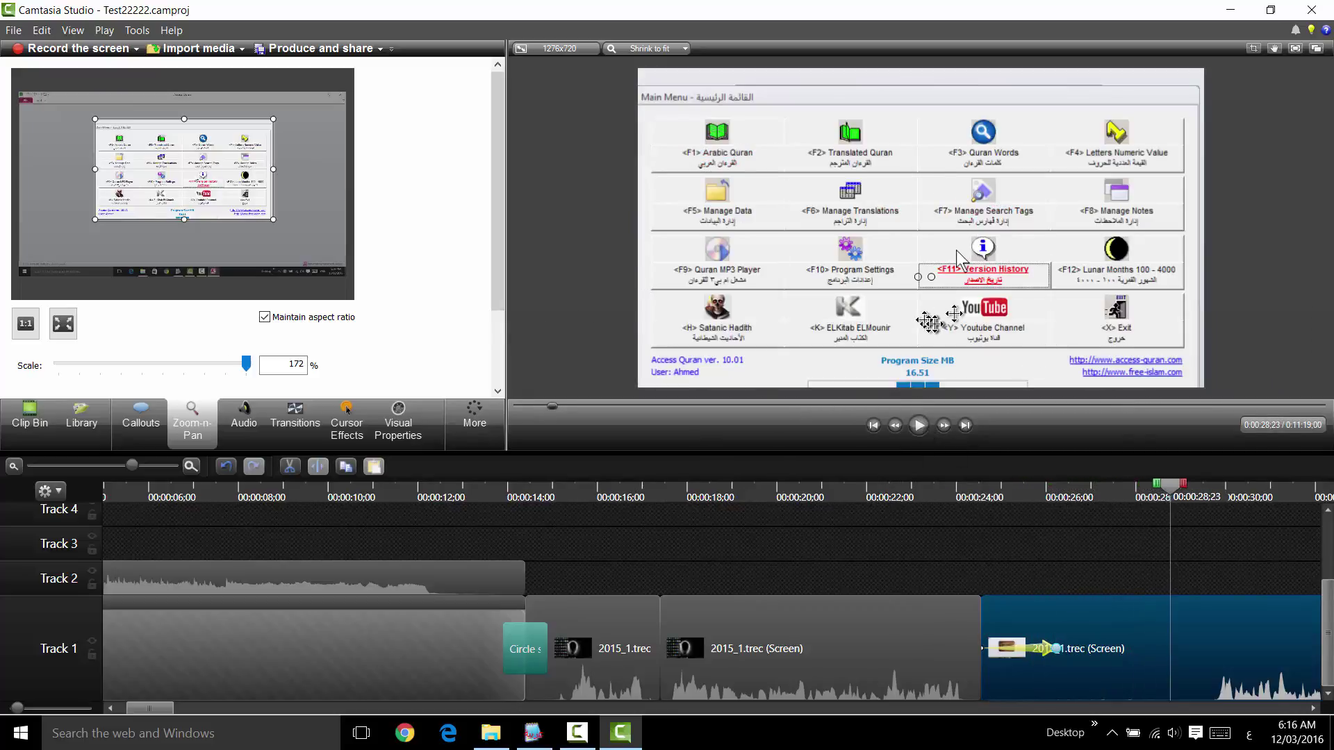
# - At 0:00:35;05, add a zoom-out animation showing nearly the full Satanic Hadith form at 101% scale, and lengthen it slightly
pyautogui.click(919, 425)
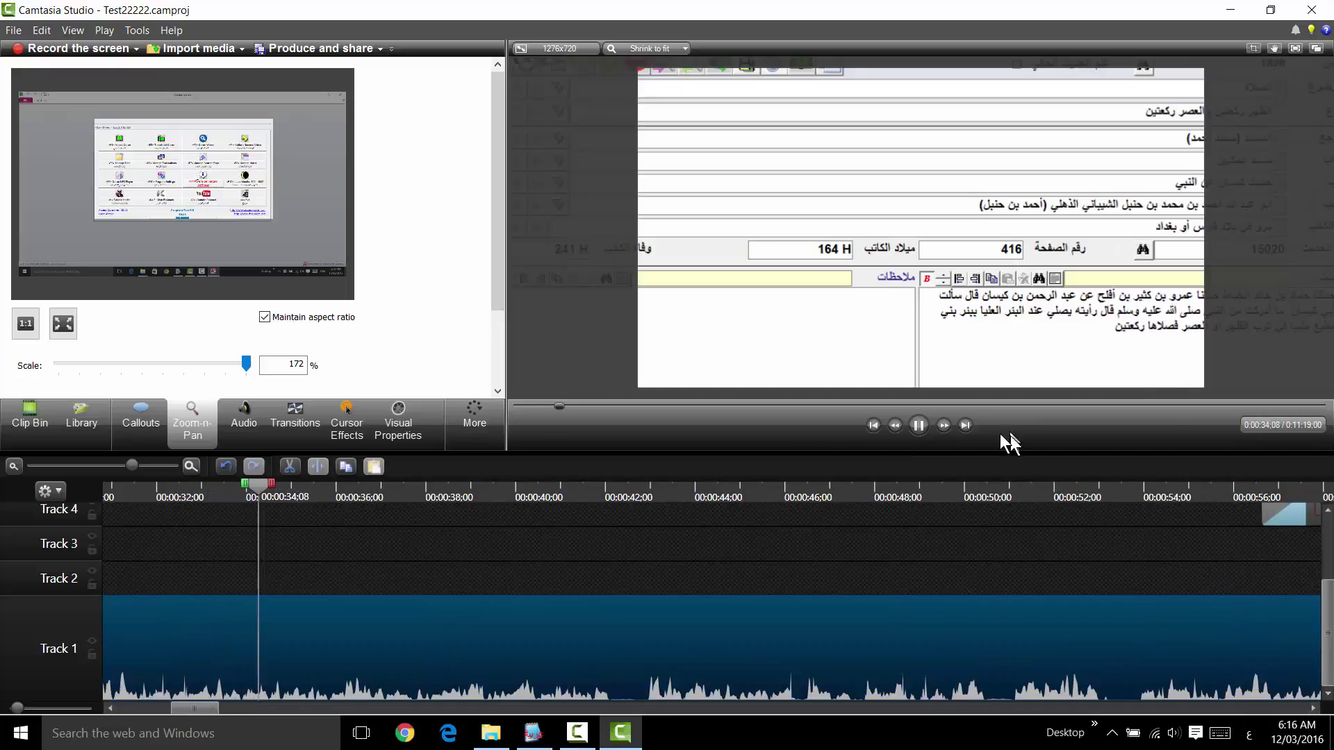
pyautogui.click(919, 425)
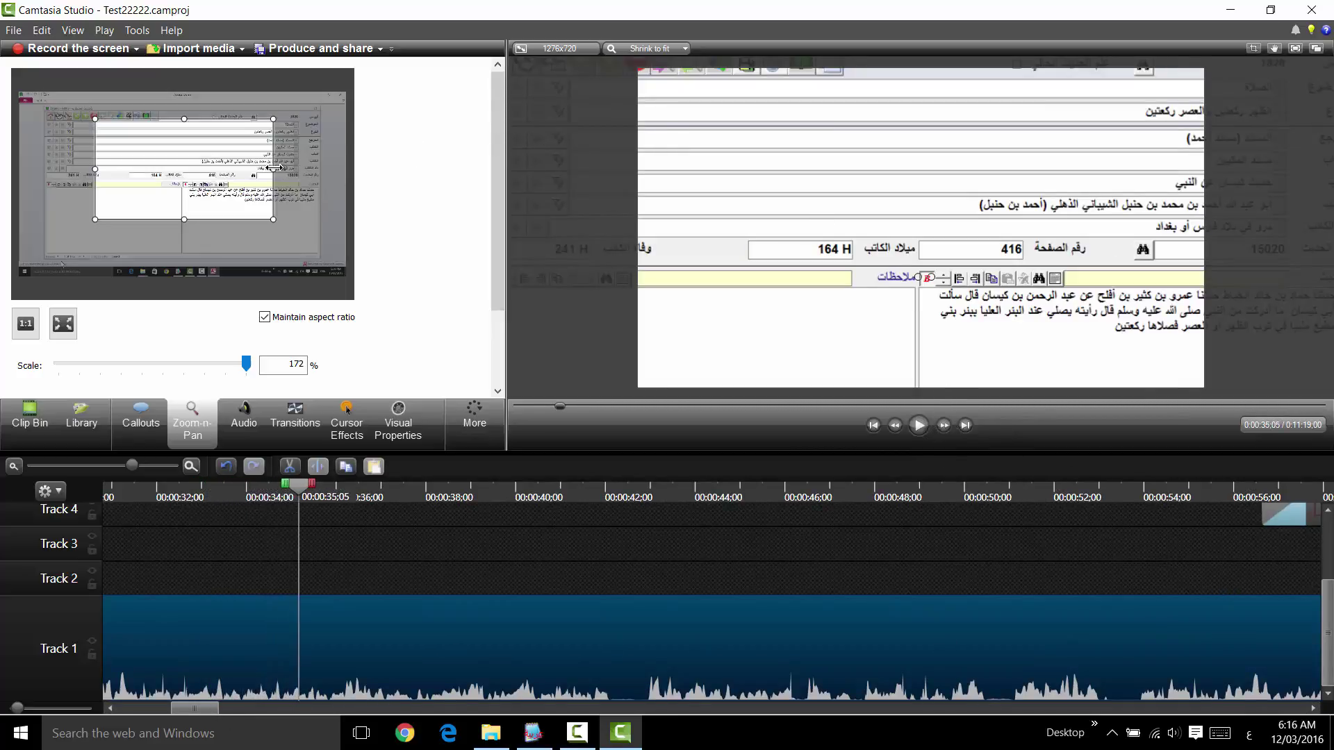
pyautogui.moveTo(273, 169); pyautogui.dragTo(333, 169)
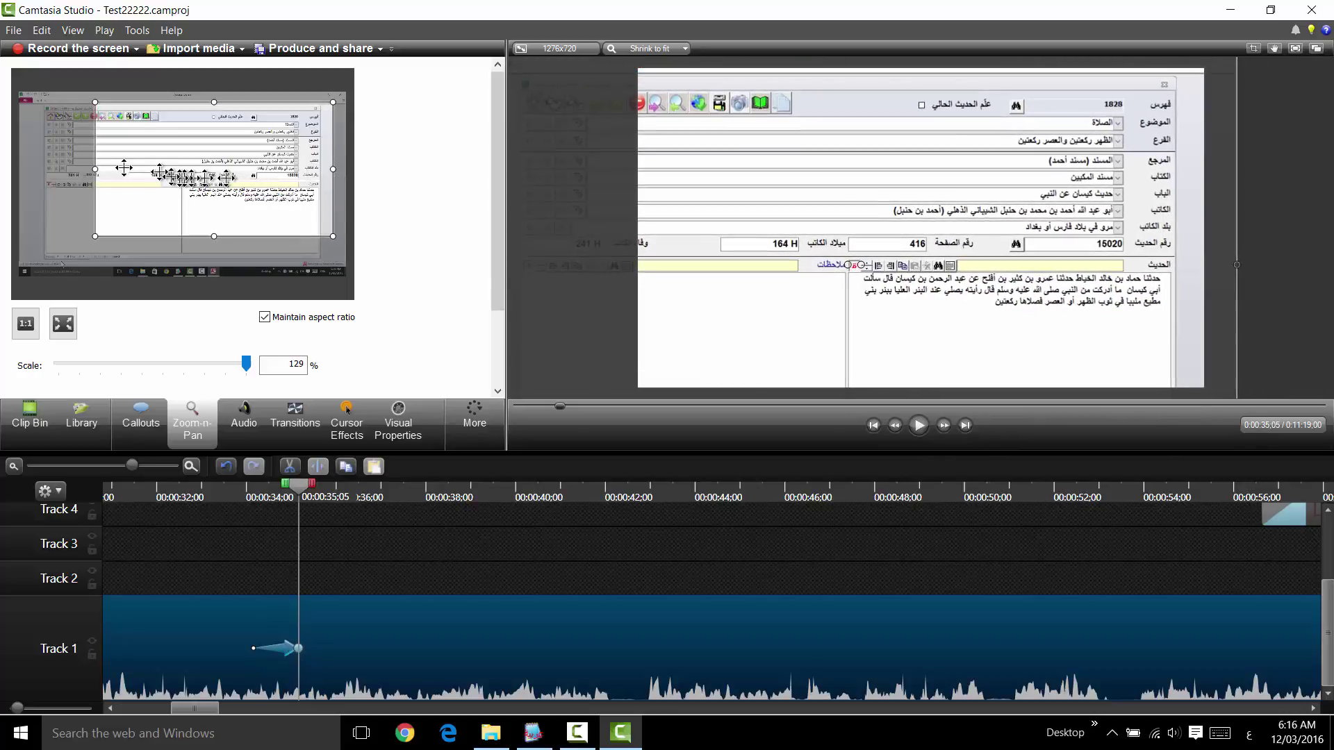
pyautogui.moveTo(95, 169); pyautogui.dragTo(38, 171)
pyautogui.moveTo(185, 257); pyautogui.dragTo(189, 285)
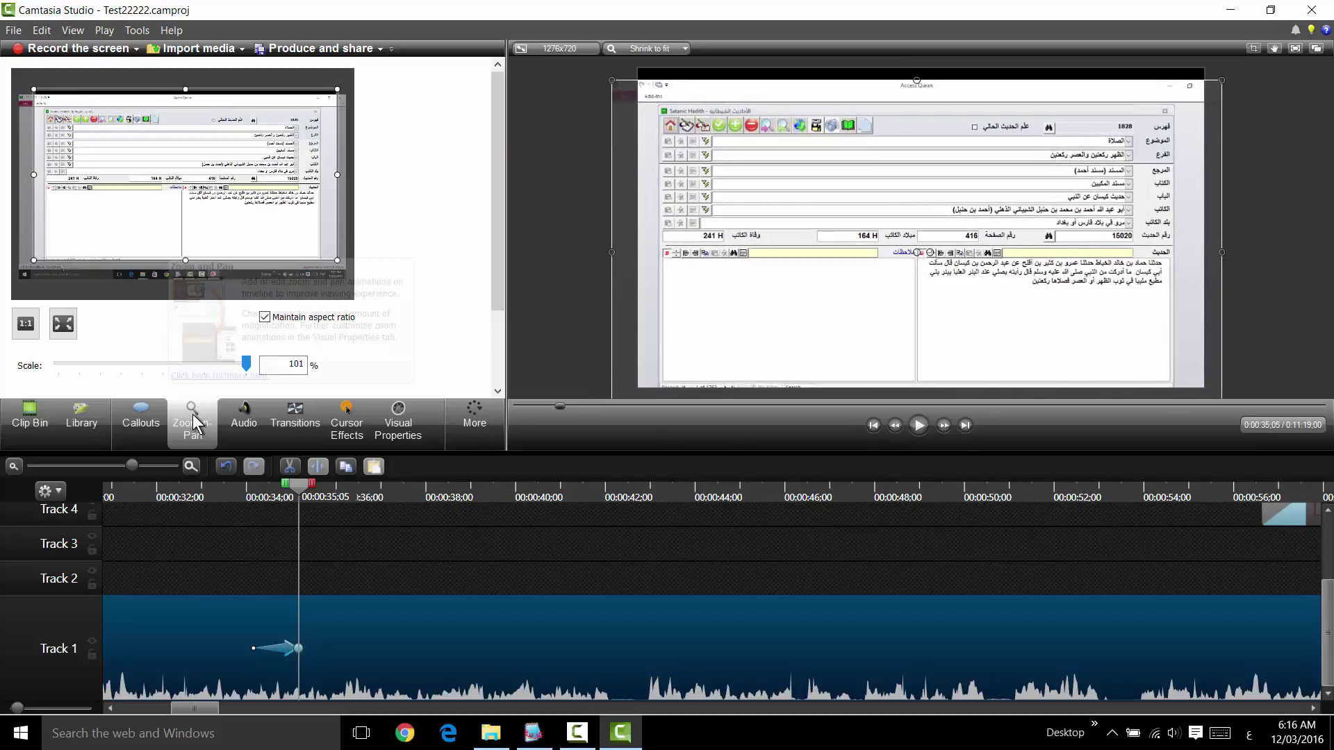
pyautogui.moveTo(298, 647)
pyautogui.mouseDown()
pyautogui.moveTo(446, 648)
pyautogui.moveTo(285, 655)
pyautogui.moveTo(300, 649)
pyautogui.mouseUp()
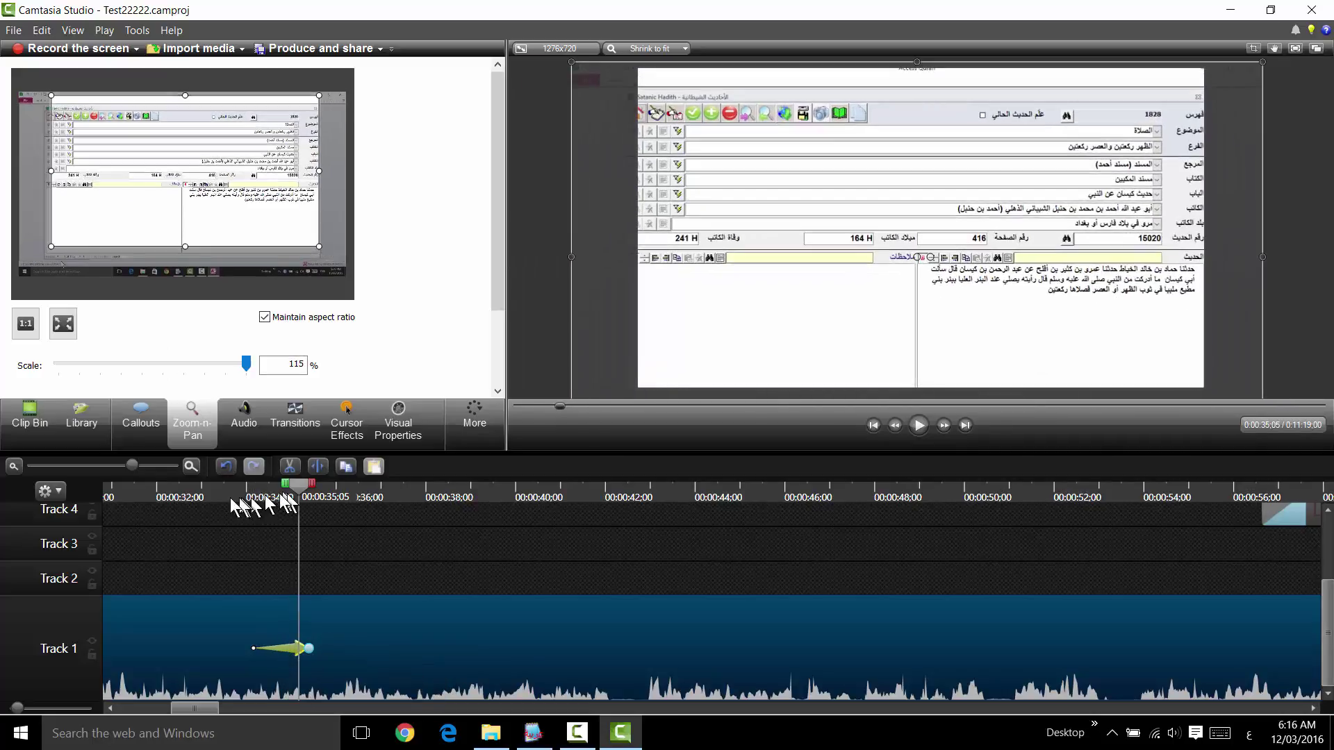
# - Play the timeline from before the zoom-out animation to 0:00:36;29 to check it
pyautogui.click(223, 492)
pyautogui.click(919, 425)
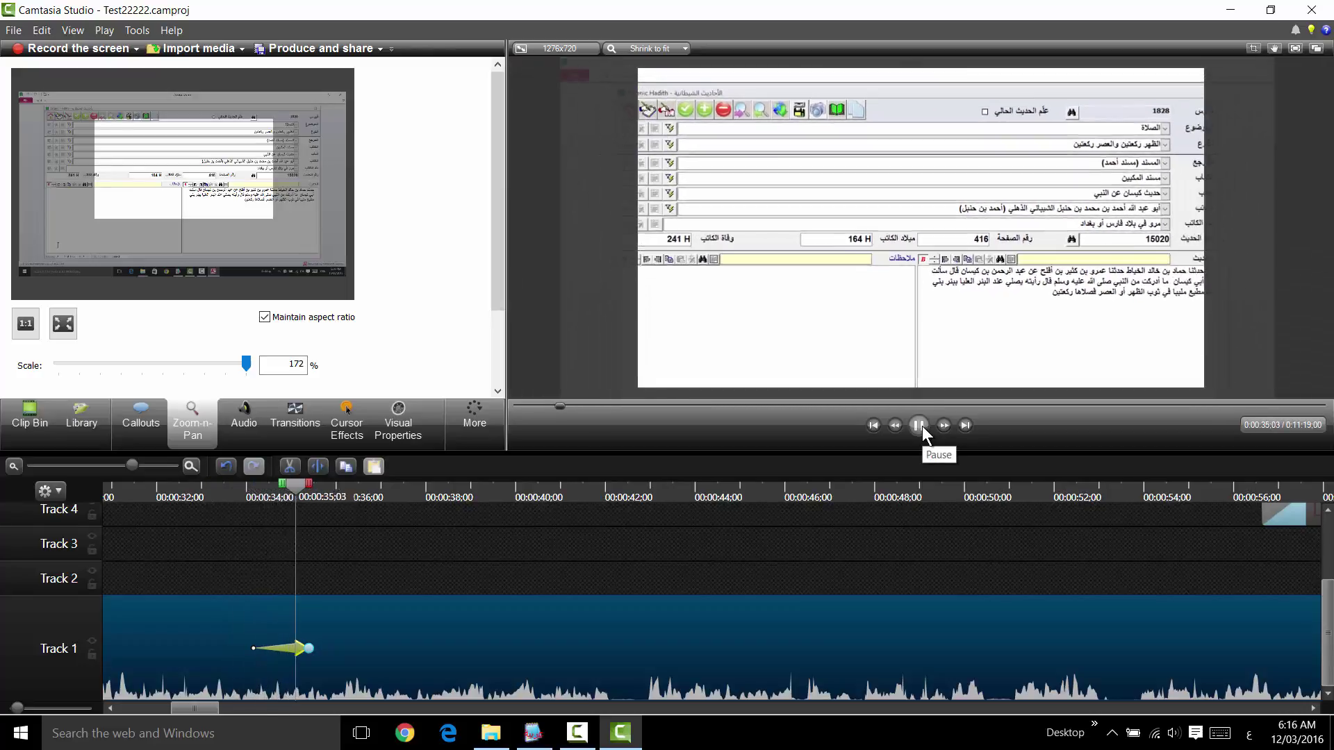
pyautogui.click(920, 426)
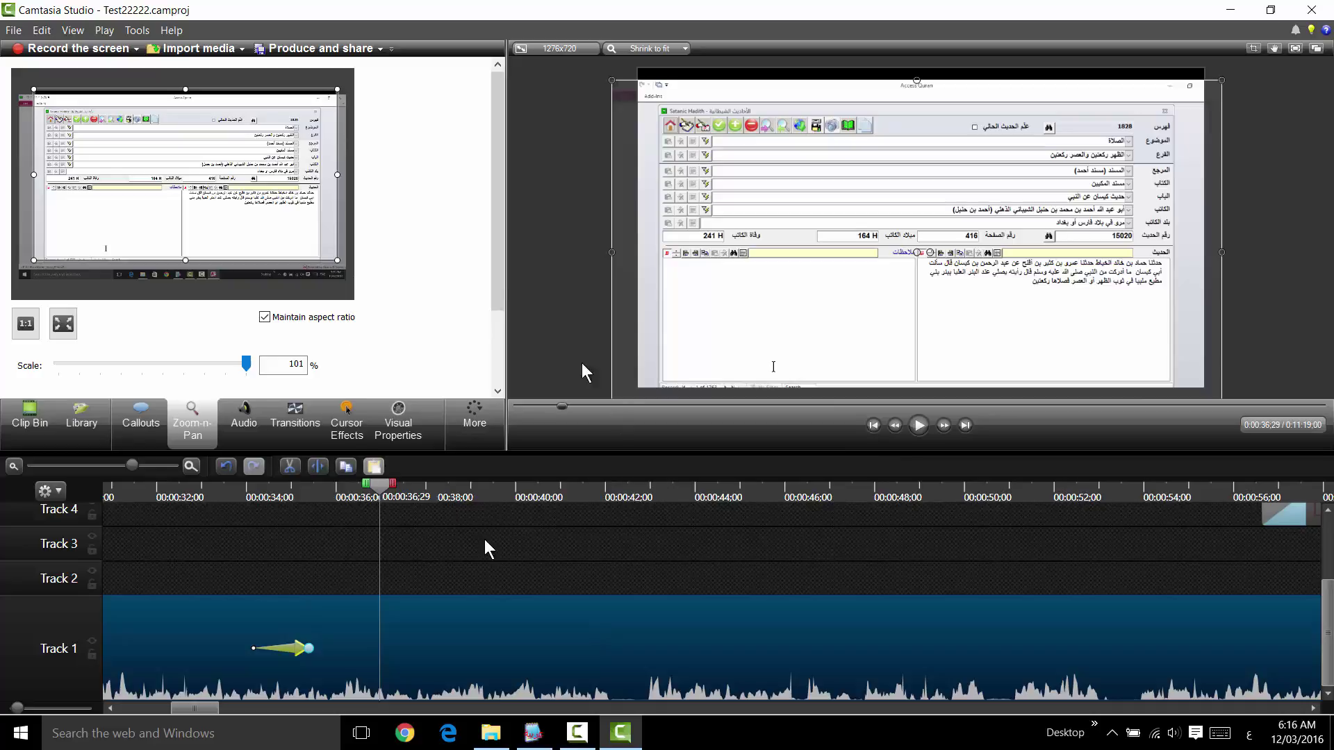
# - Add a Sketch Motion Perfect Rectangle callout at 0:00:36;29 on Track 2
pyautogui.click(142, 420)
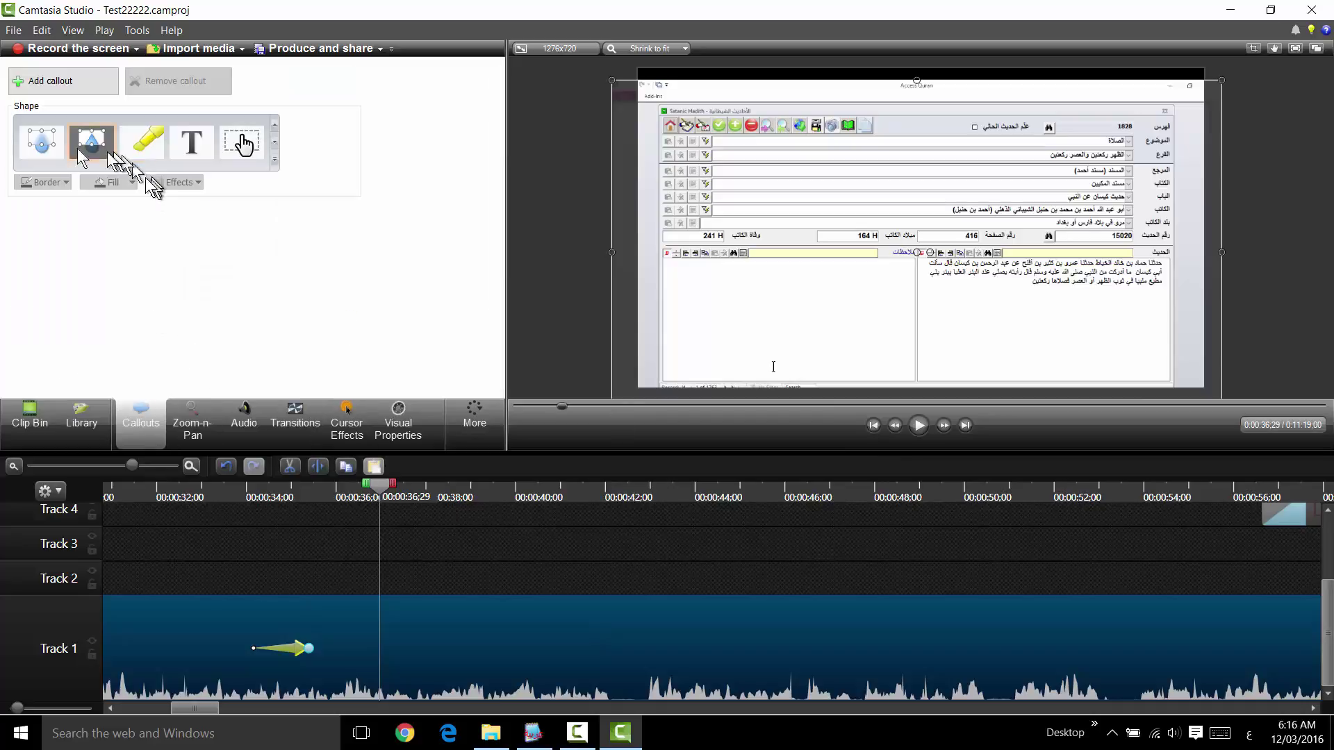
pyautogui.click(275, 161)
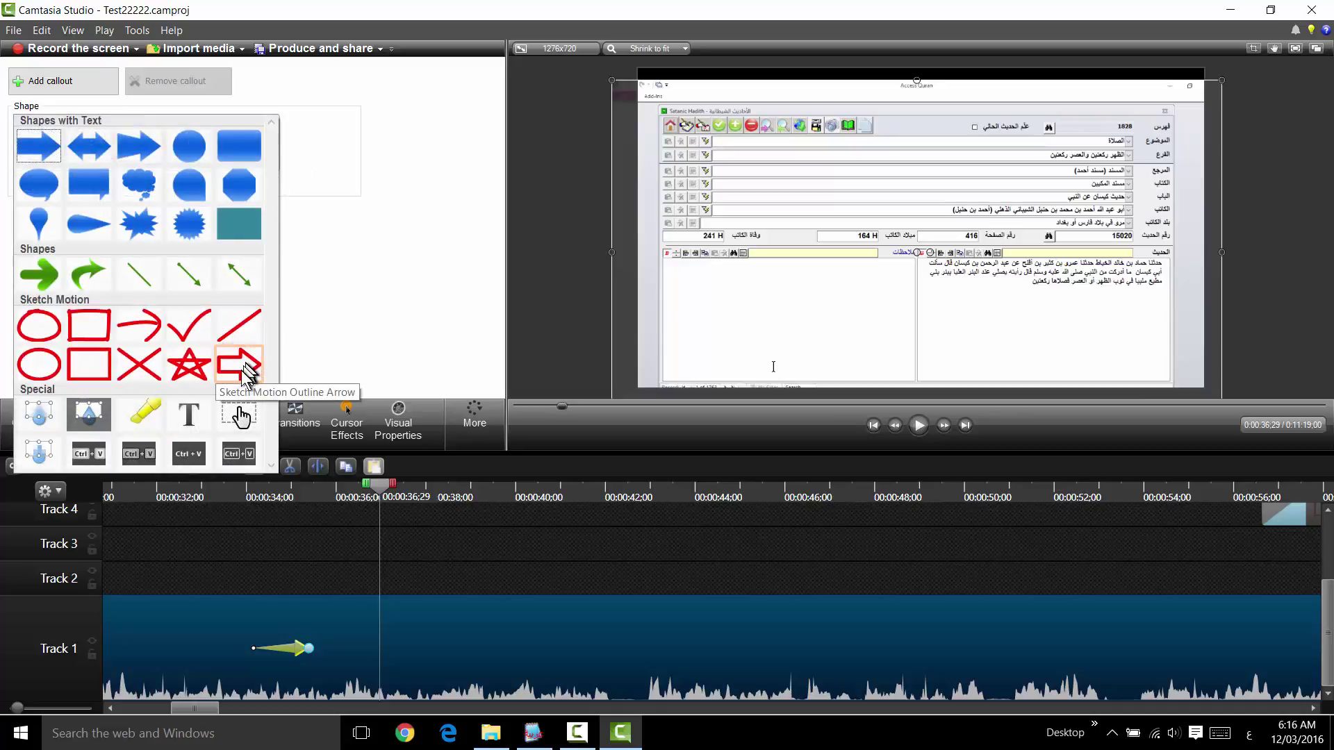
pyautogui.click(89, 364)
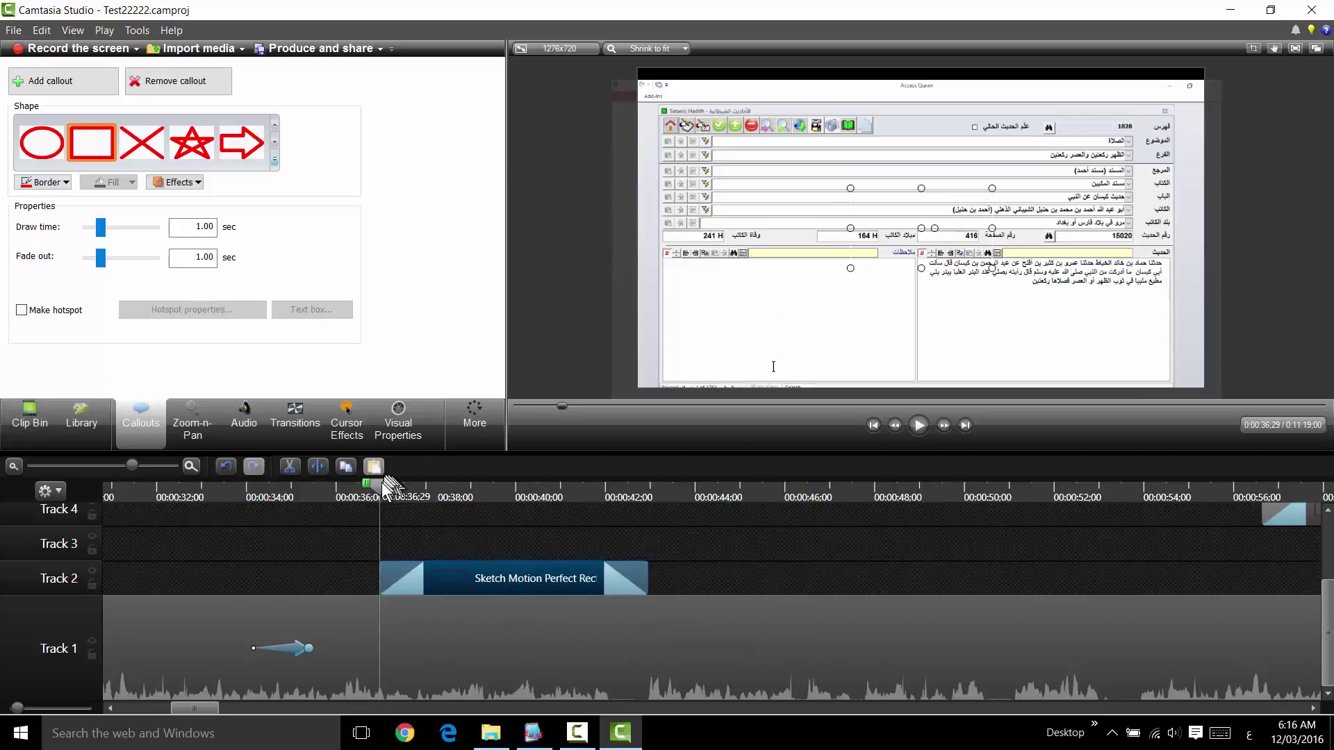
pyautogui.moveTo(389, 489)
pyautogui.mouseDown()
pyautogui.moveTo(626, 512)
pyautogui.moveTo(381, 545)
pyautogui.mouseUp()
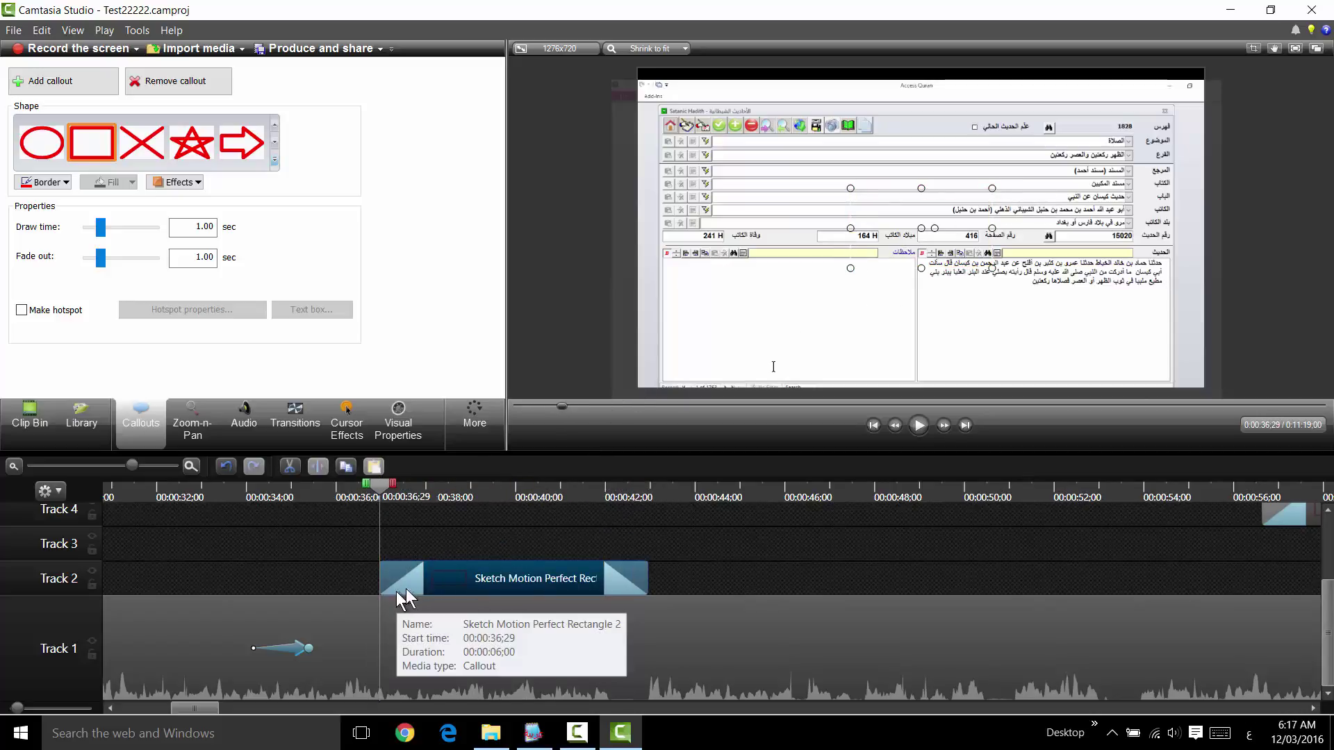
# - Position and enlarge the red rectangle callout around the form's right half, and extend it on Track 2 to about 0:00:45
pyautogui.moveTo(382, 494); pyautogui.dragTo(520, 499)
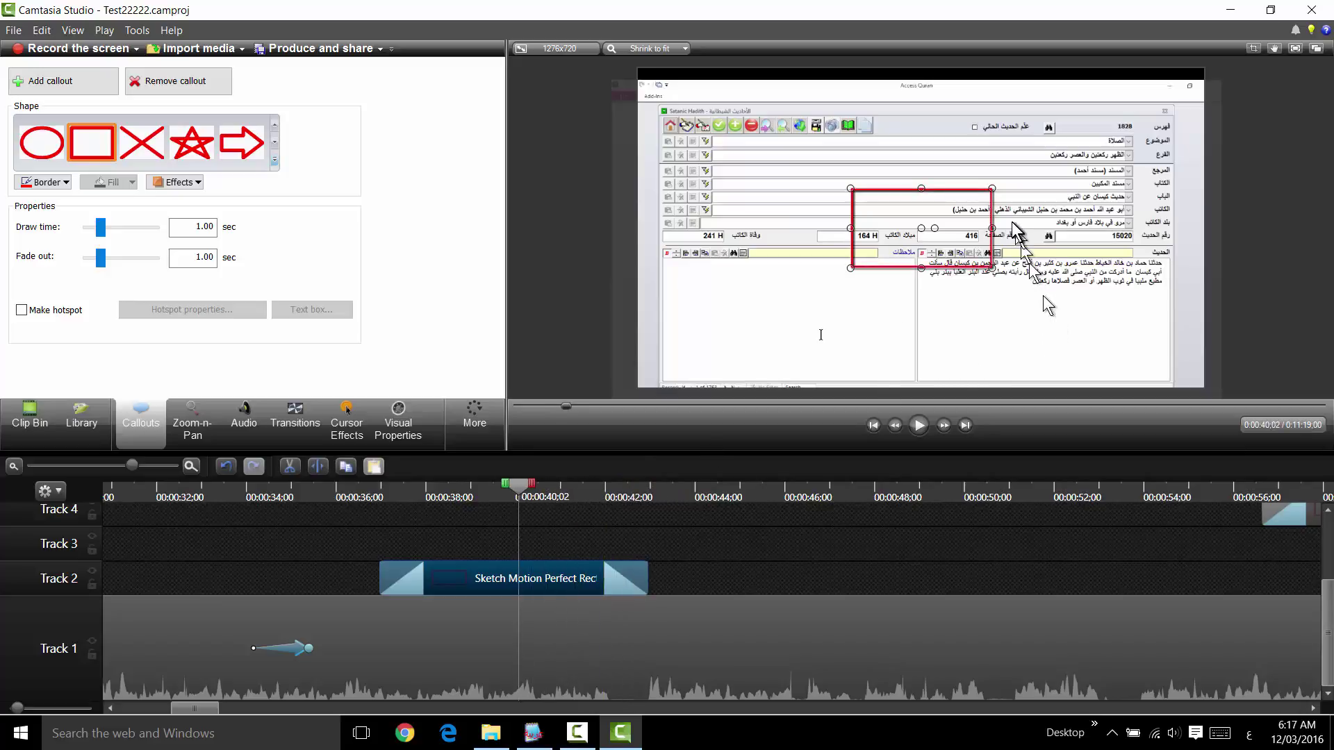
pyautogui.moveTo(907, 222); pyautogui.dragTo(1056, 154)
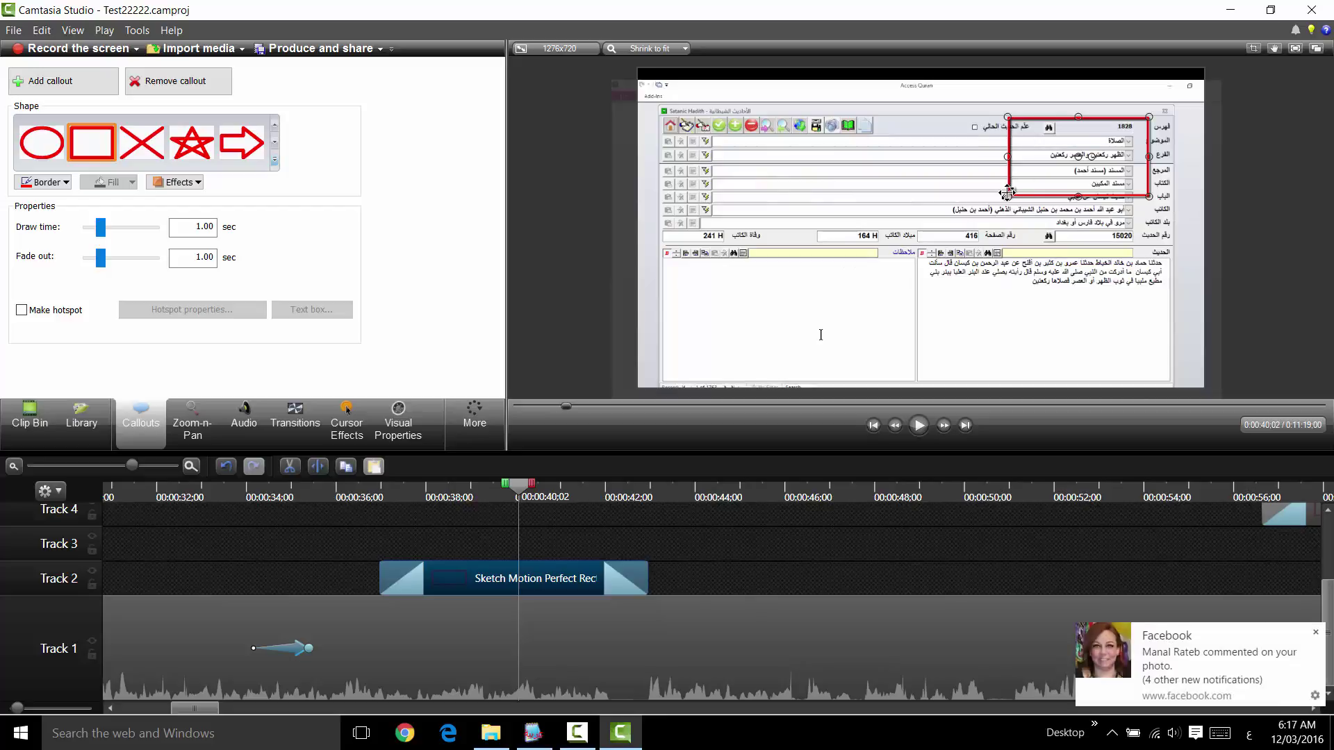
pyautogui.moveTo(1008, 194); pyautogui.dragTo(859, 355)
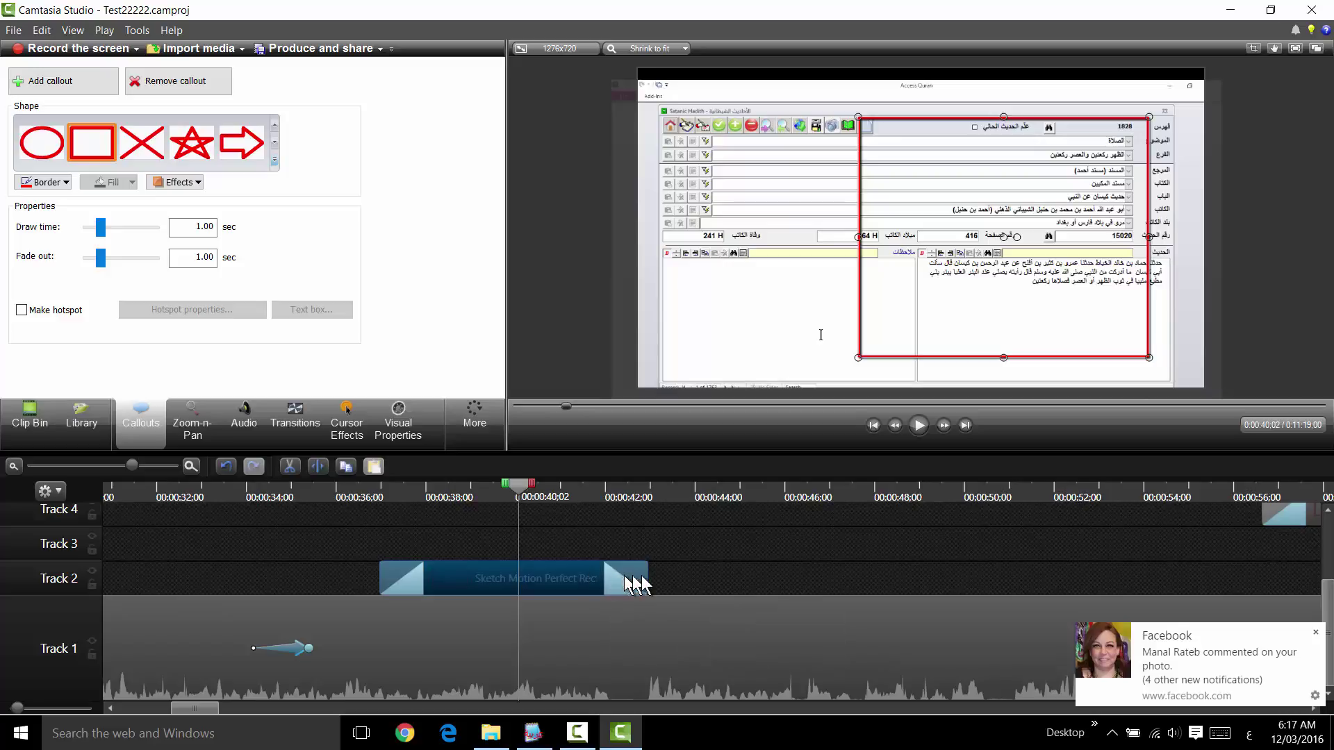
pyautogui.moveTo(648, 577); pyautogui.dragTo(741, 582)
# - Play the timeline from 0:00:35;24 to 0:00:47;21 to check the rectangle callout drawing and fading out
pyautogui.click(326, 491)
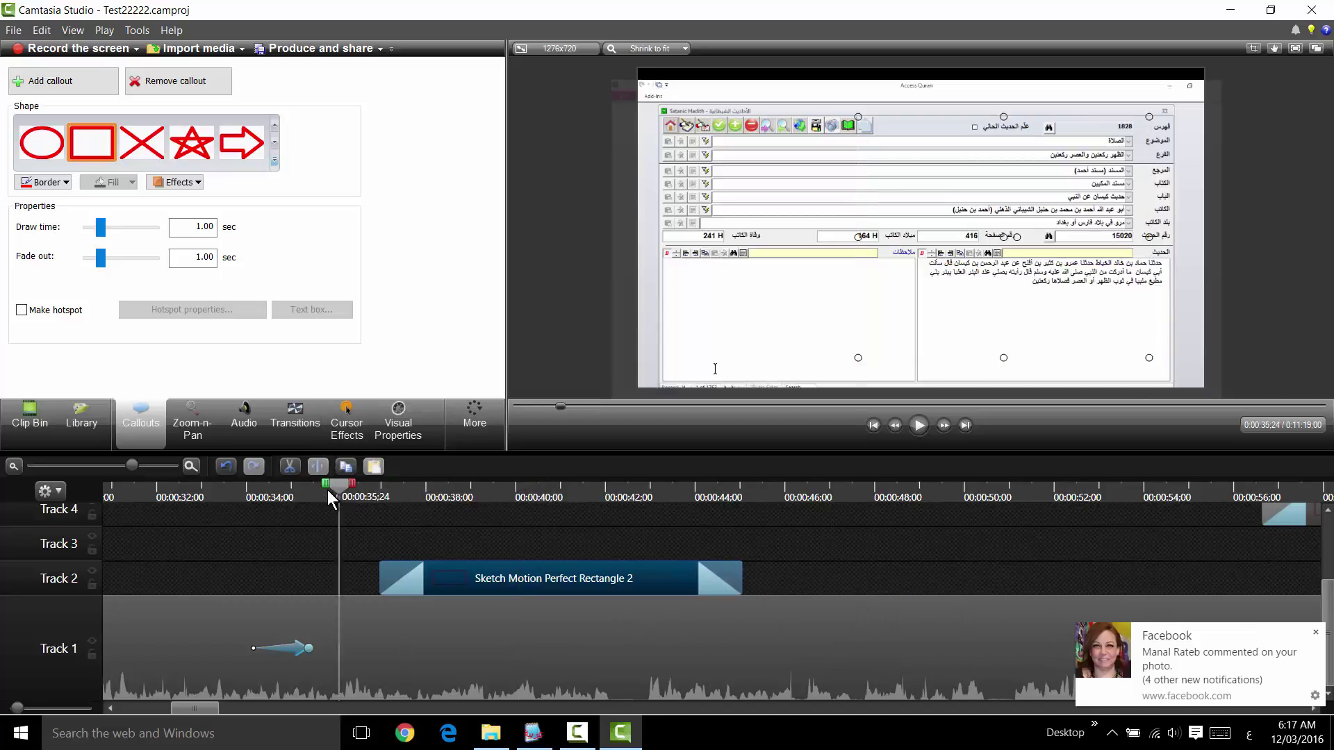
pyautogui.click(921, 427)
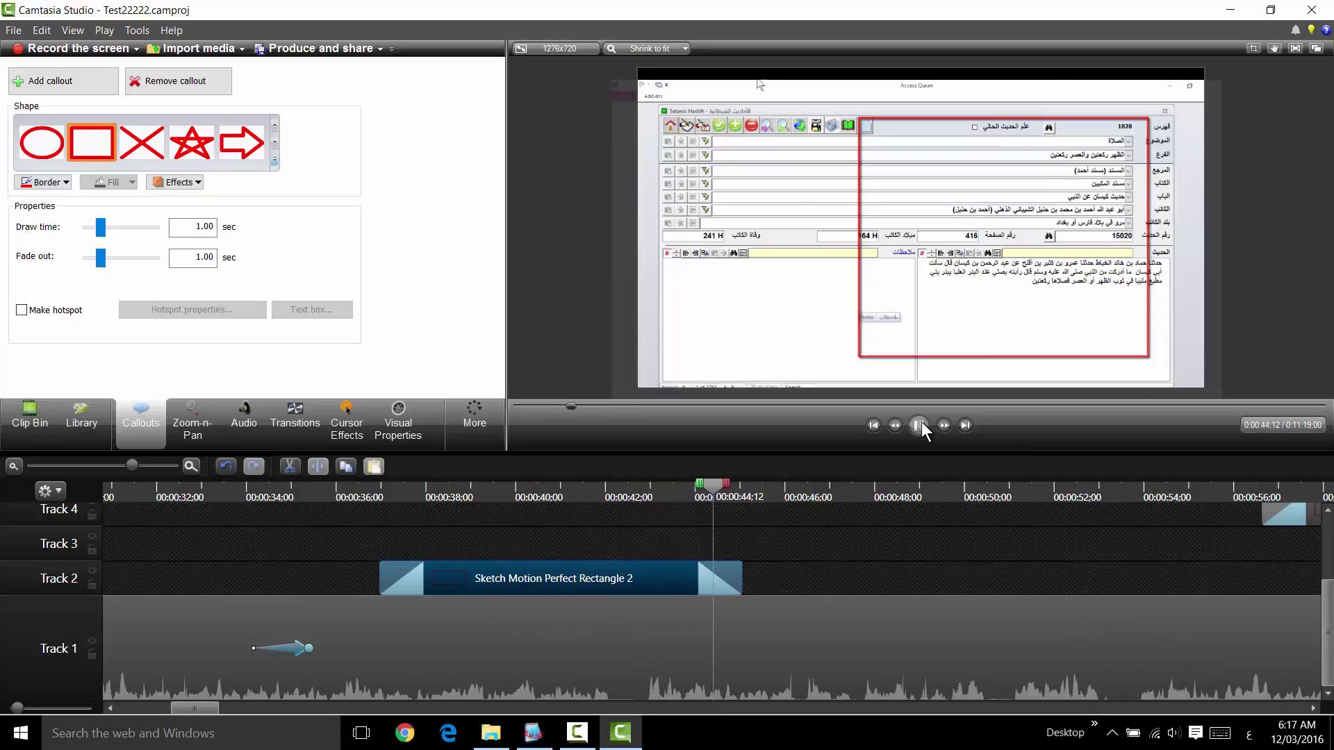
pyautogui.click(801, 566)
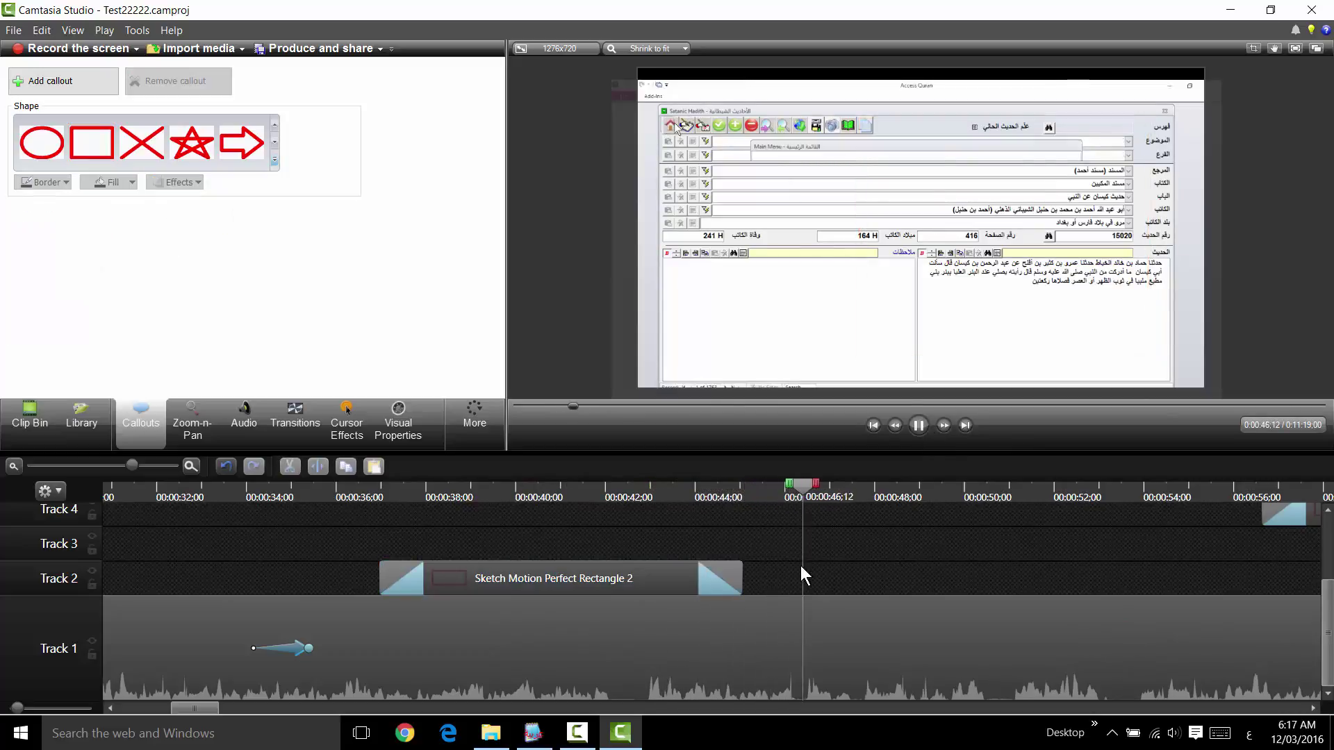
pyautogui.click(907, 431)
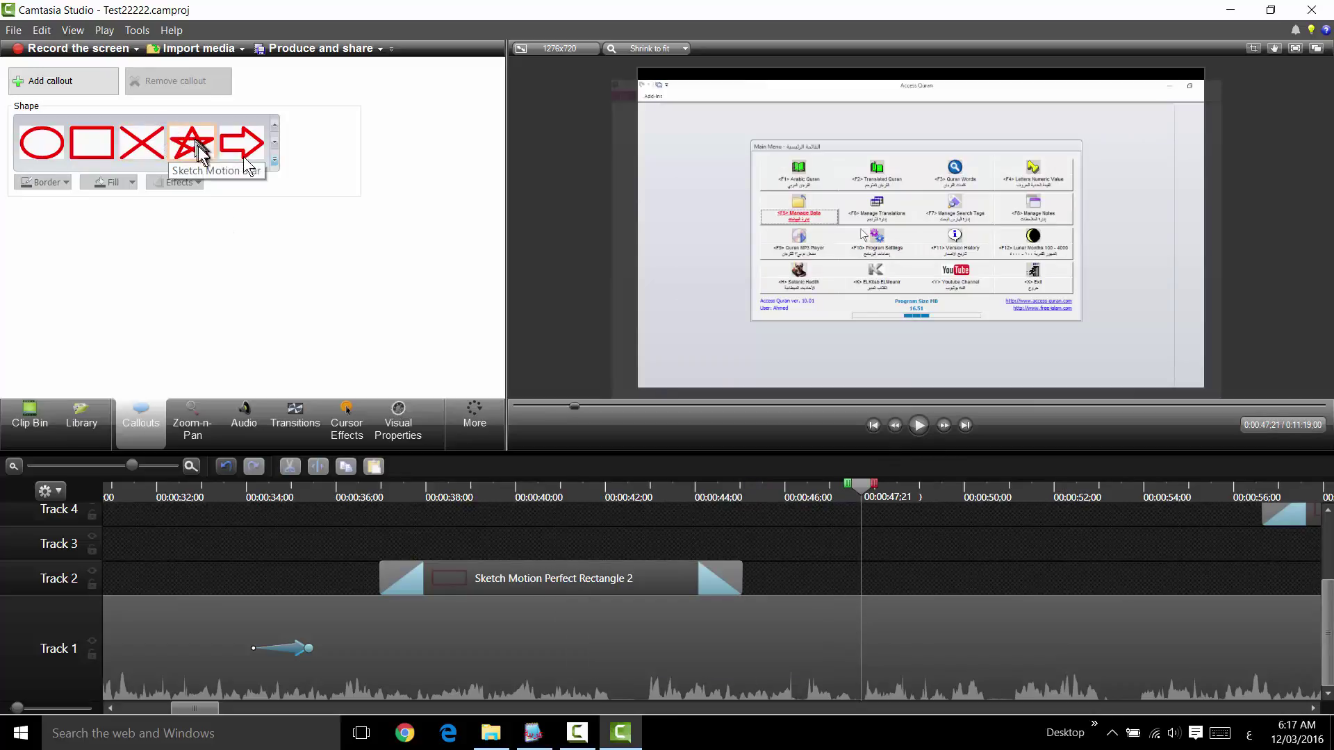
# - Add a blue seal-shaped text callout over the Main Menu at 0:00:47;21
pyautogui.click(274, 161)
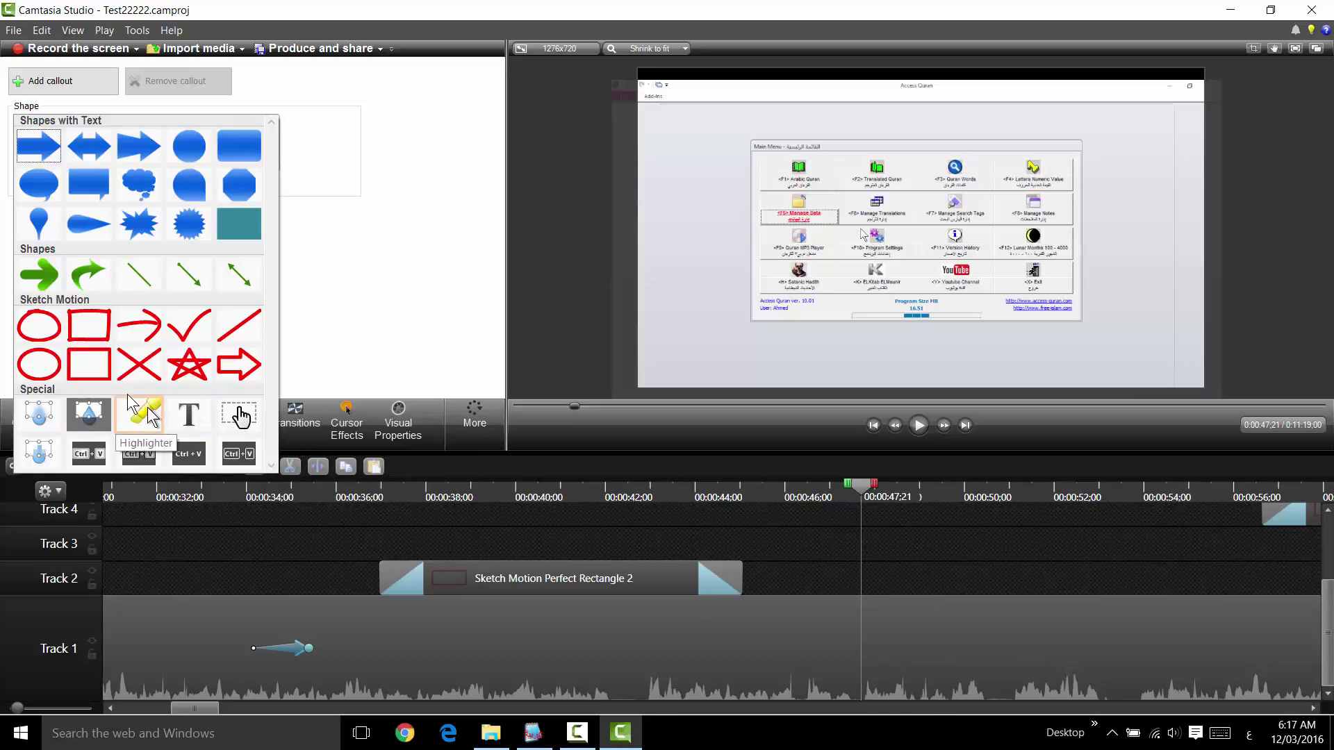
pyautogui.click(189, 223)
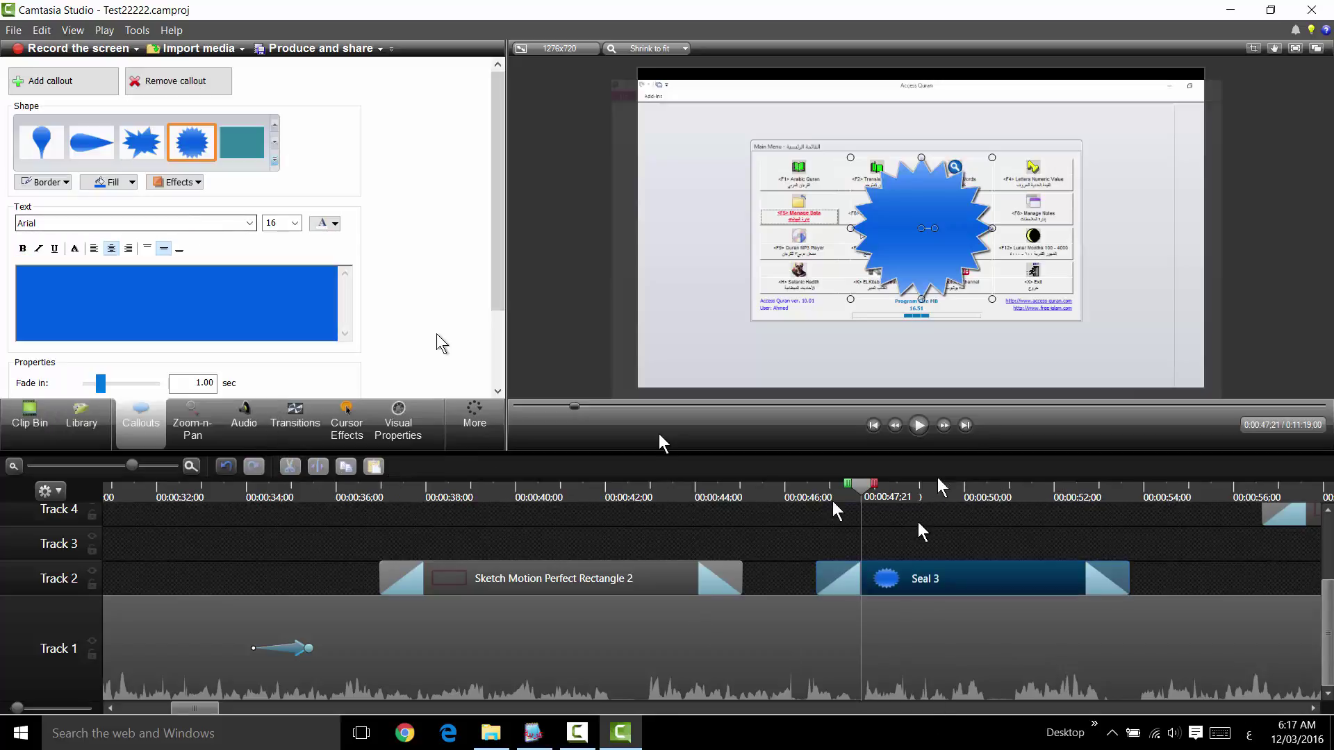
# - Give the seal callout the flat style without gradient and a red fill
pyautogui.click(198, 183)
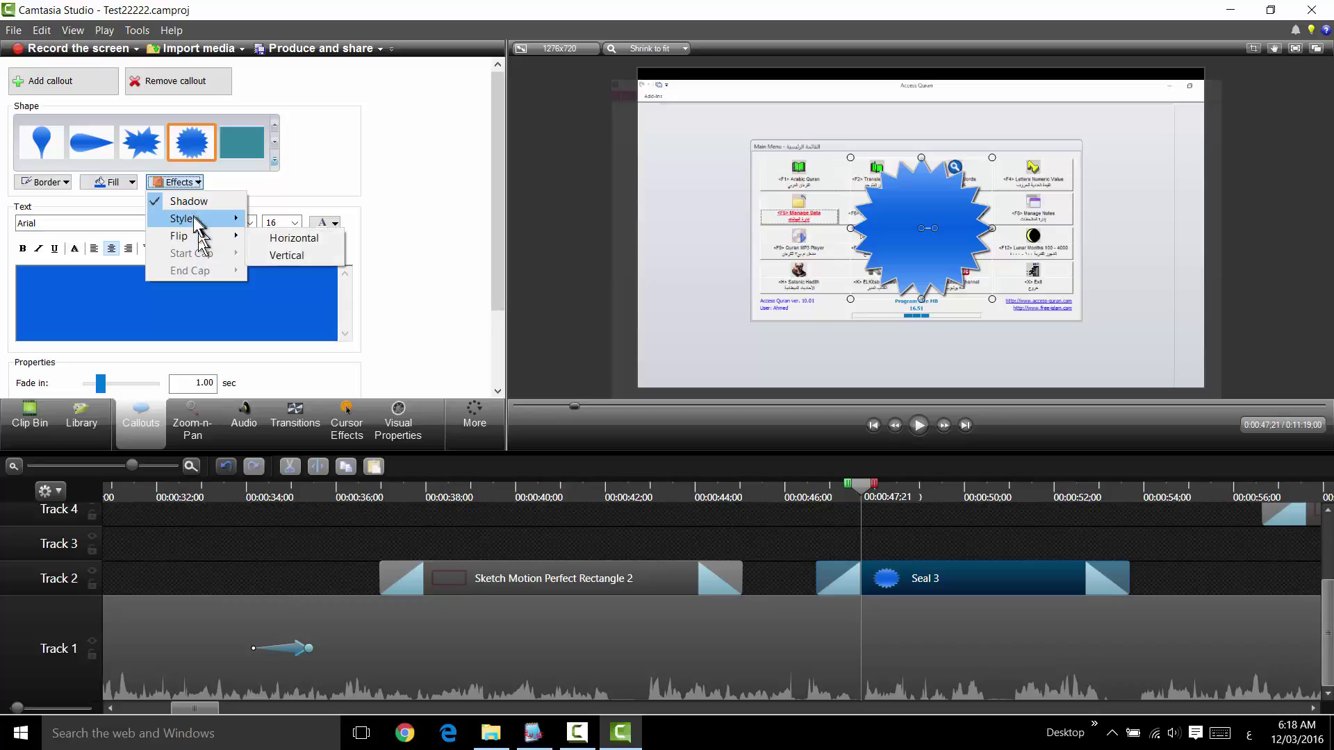
pyautogui.moveTo(195, 221)
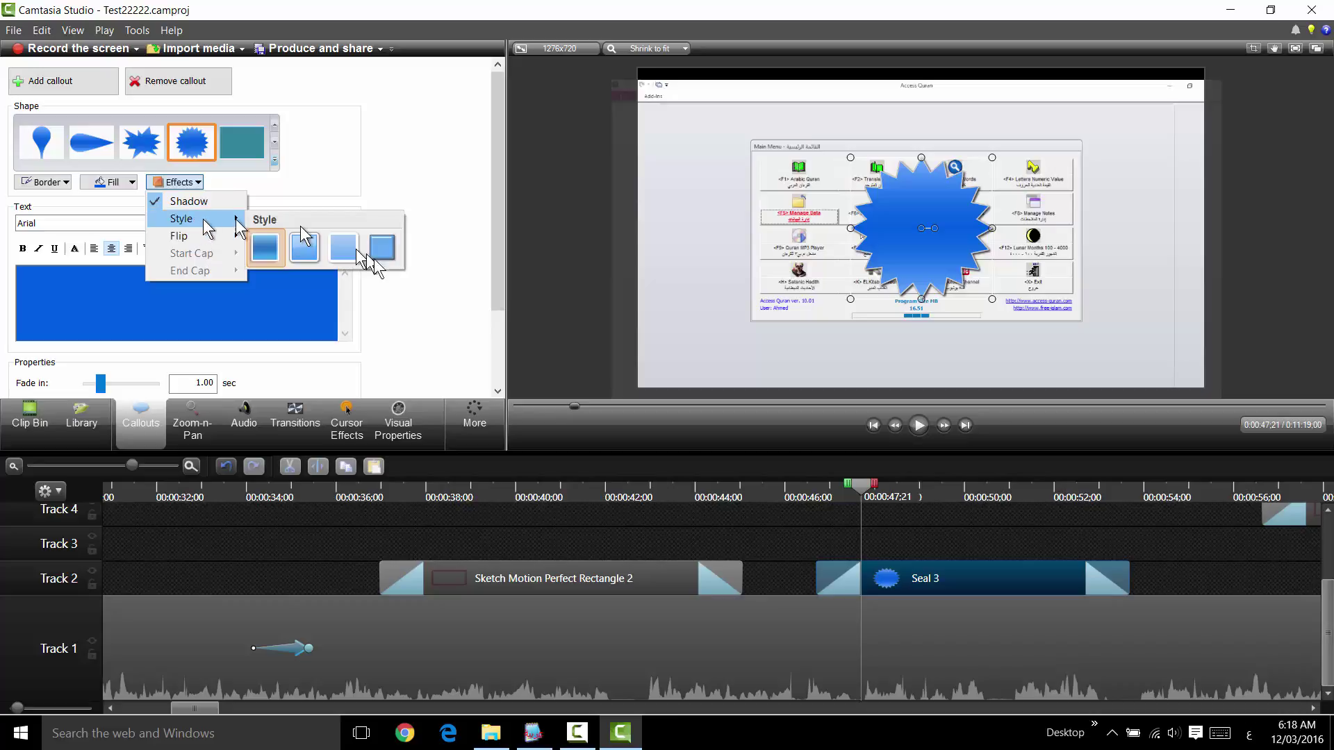
pyautogui.click(343, 250)
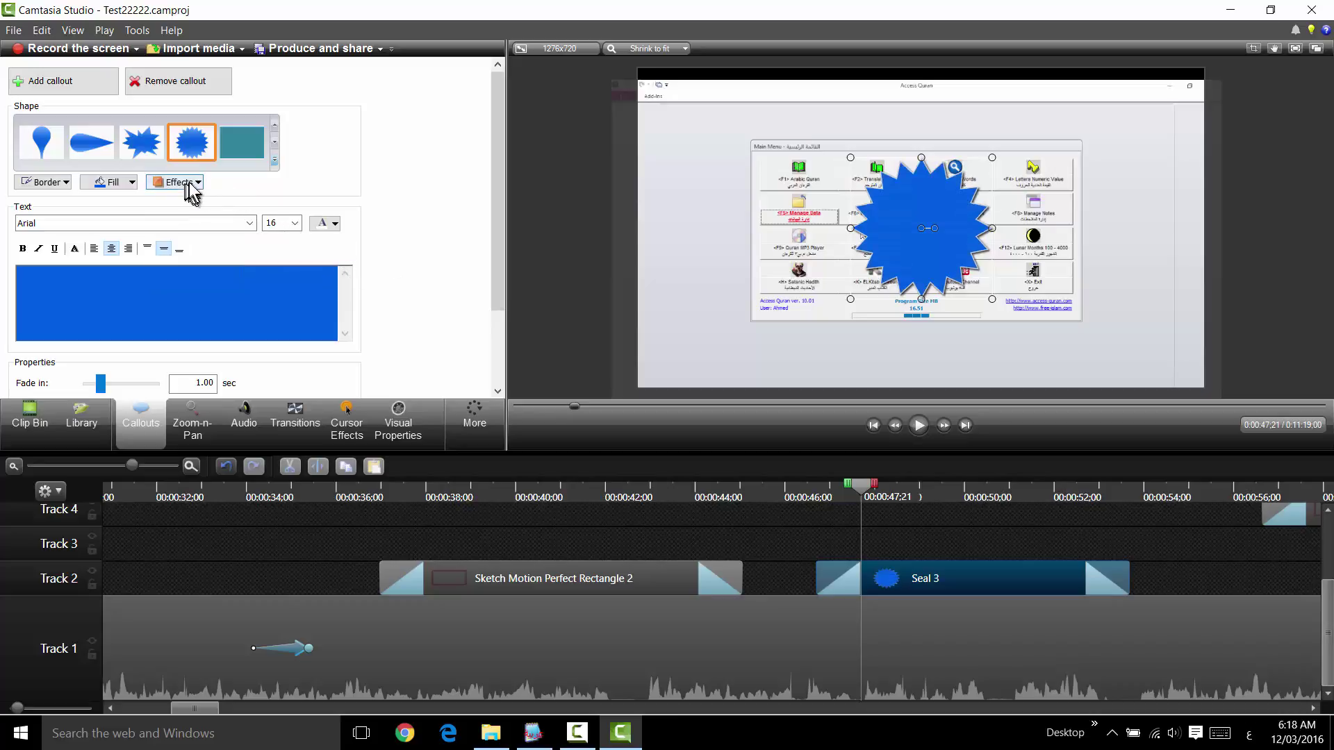
pyautogui.click(135, 186)
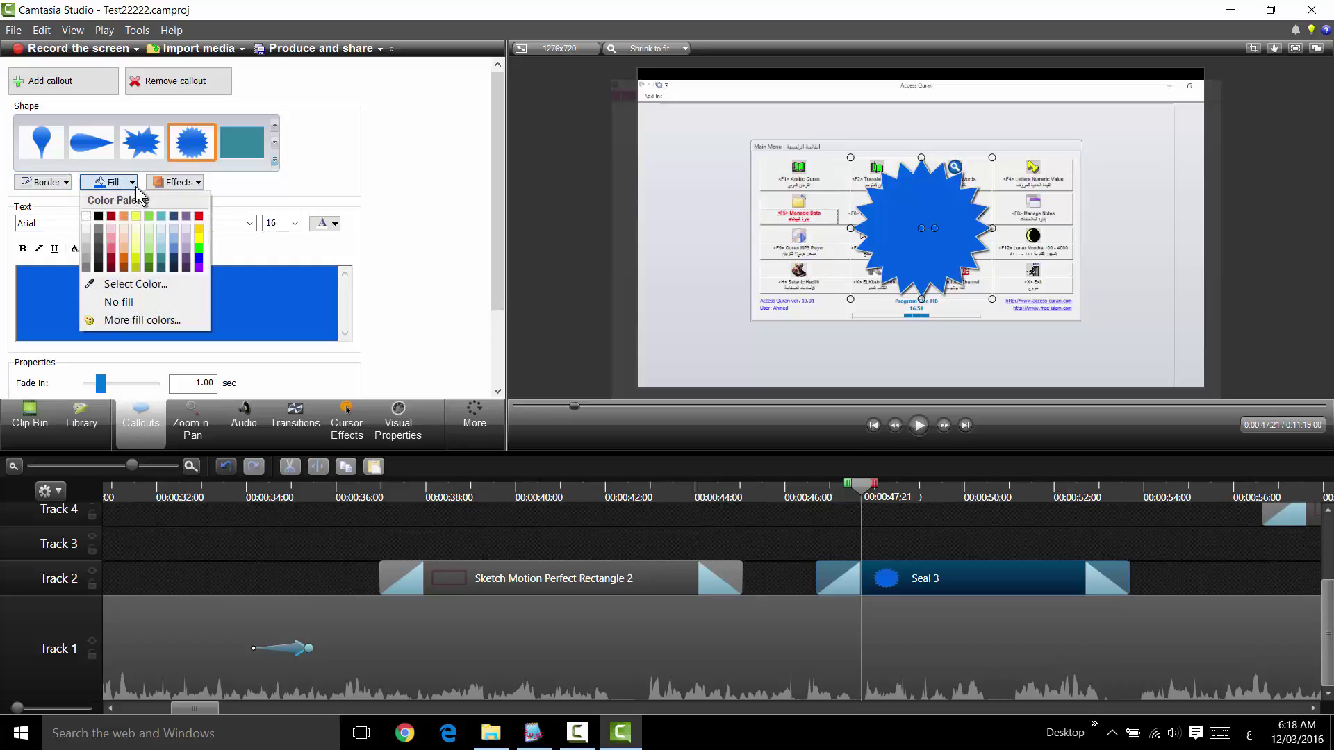
pyautogui.click(200, 216)
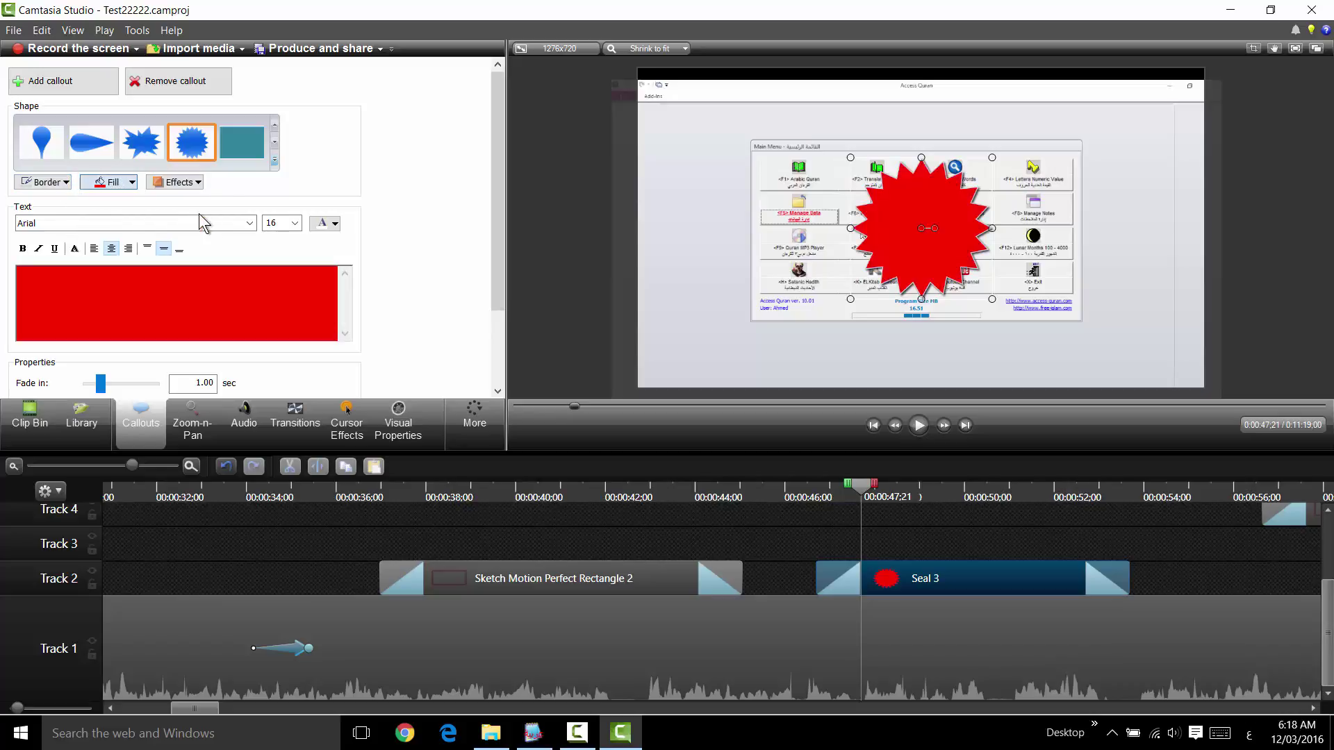
# - Fill the seal callout with yellow and move it over the right side of the Main Menu
pyautogui.click(134, 183)
pyautogui.click(136, 218)
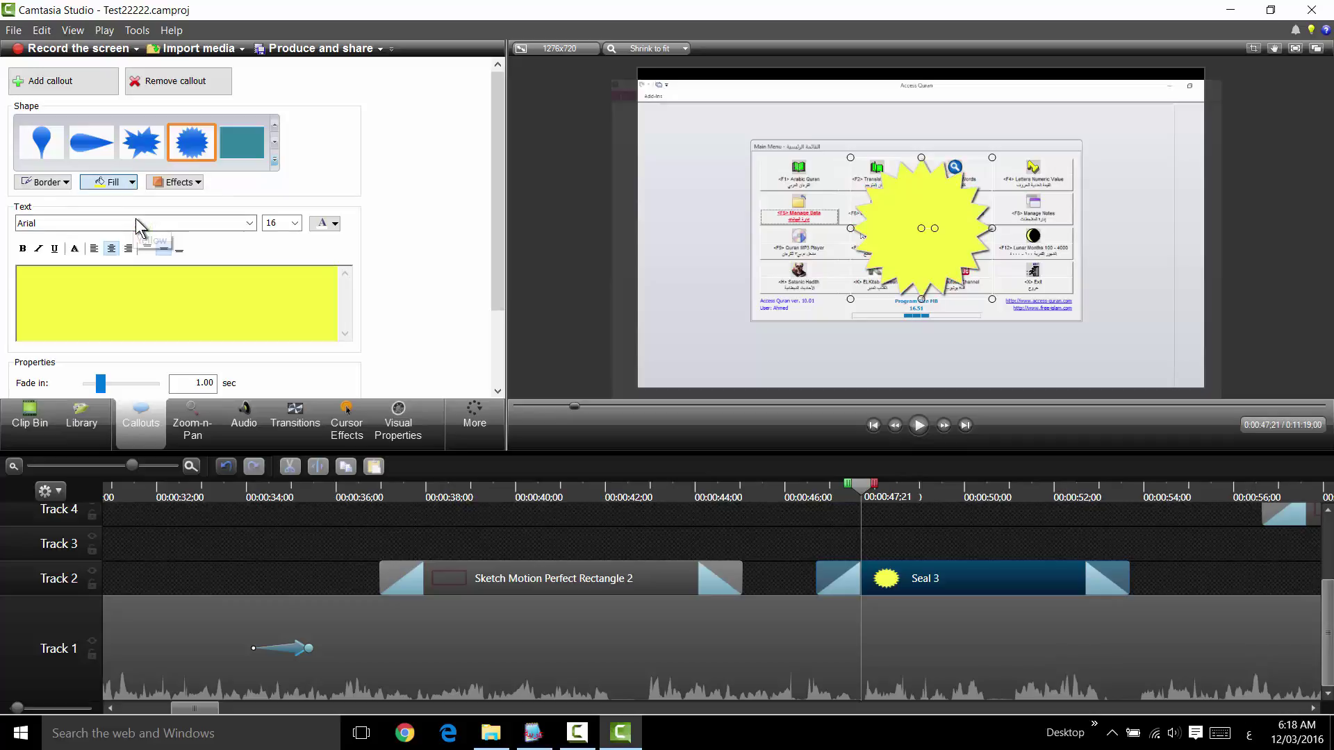
pyautogui.moveTo(931, 241); pyautogui.dragTo(1070, 230)
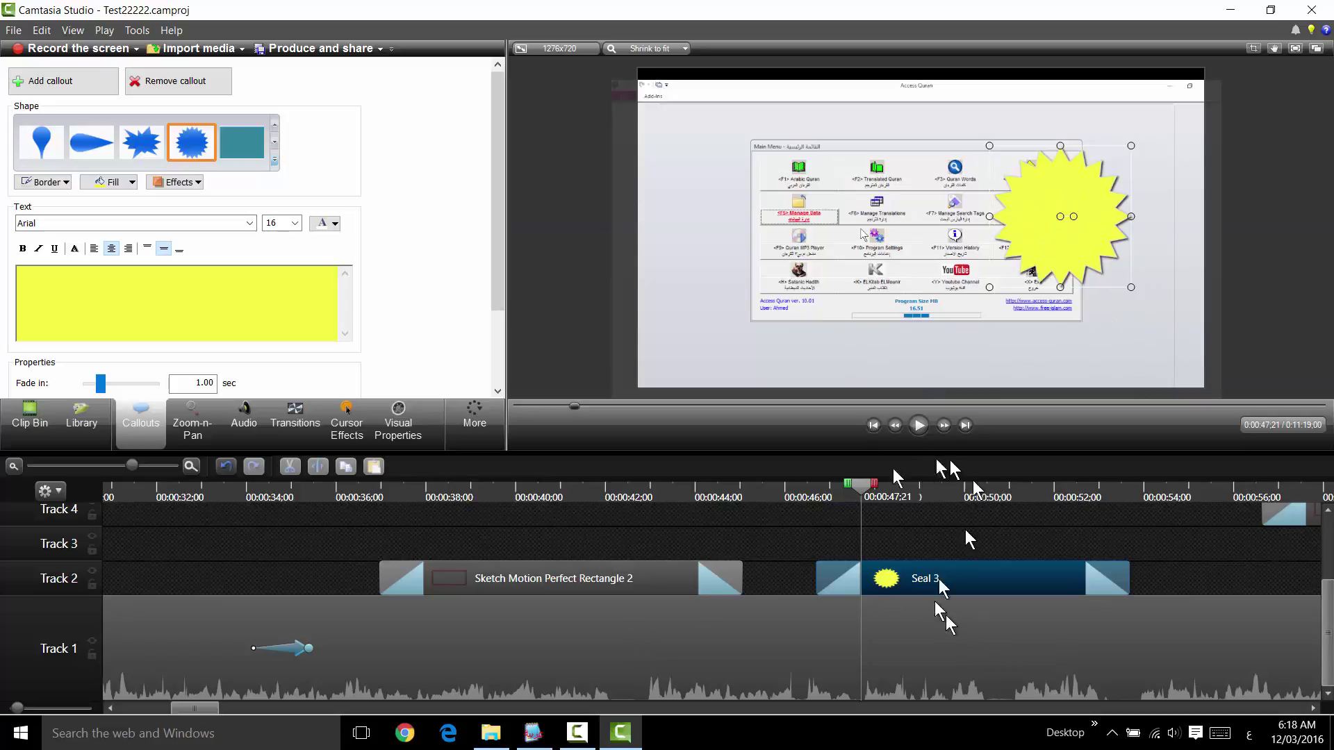
# - Change the seal callout to a pointy circle, then add a second one on Track 3 from 0:00:46;10 and shift it earlier
pyautogui.moveTo(857, 486); pyautogui.dragTo(790, 531)
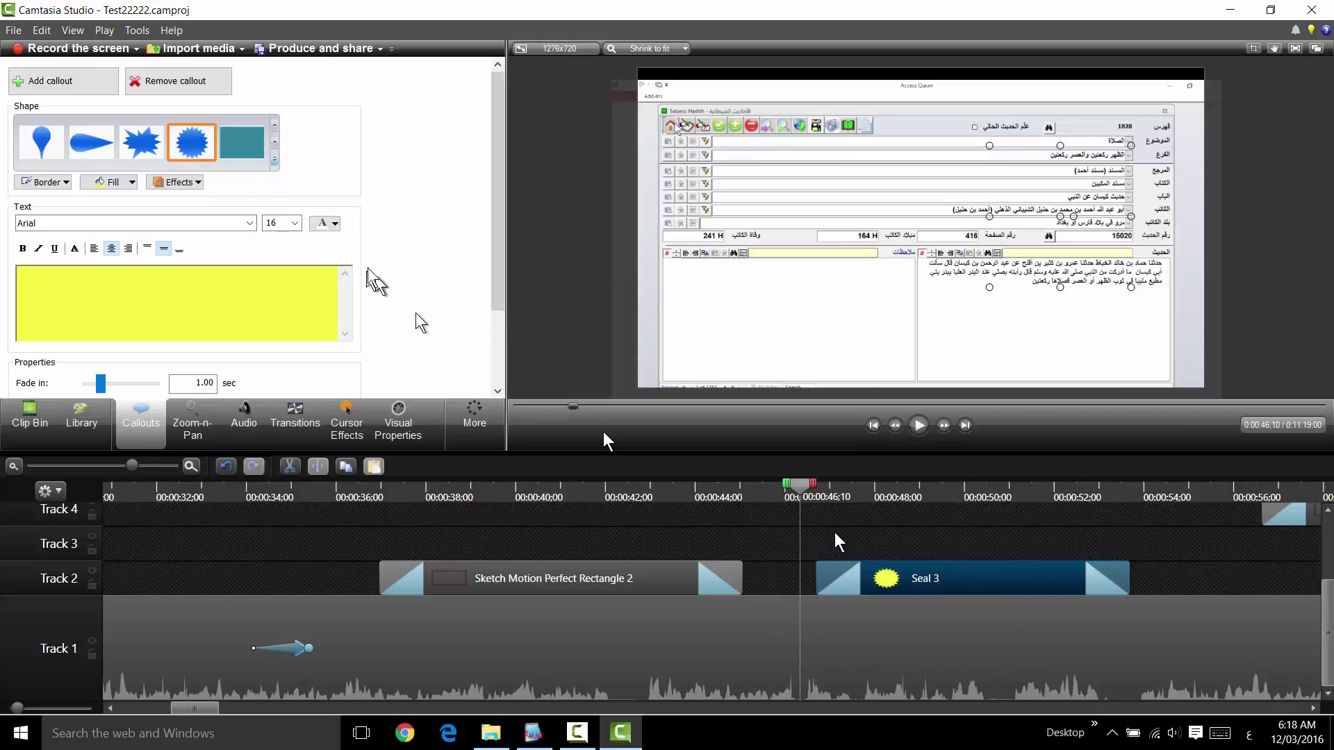
pyautogui.click(275, 161)
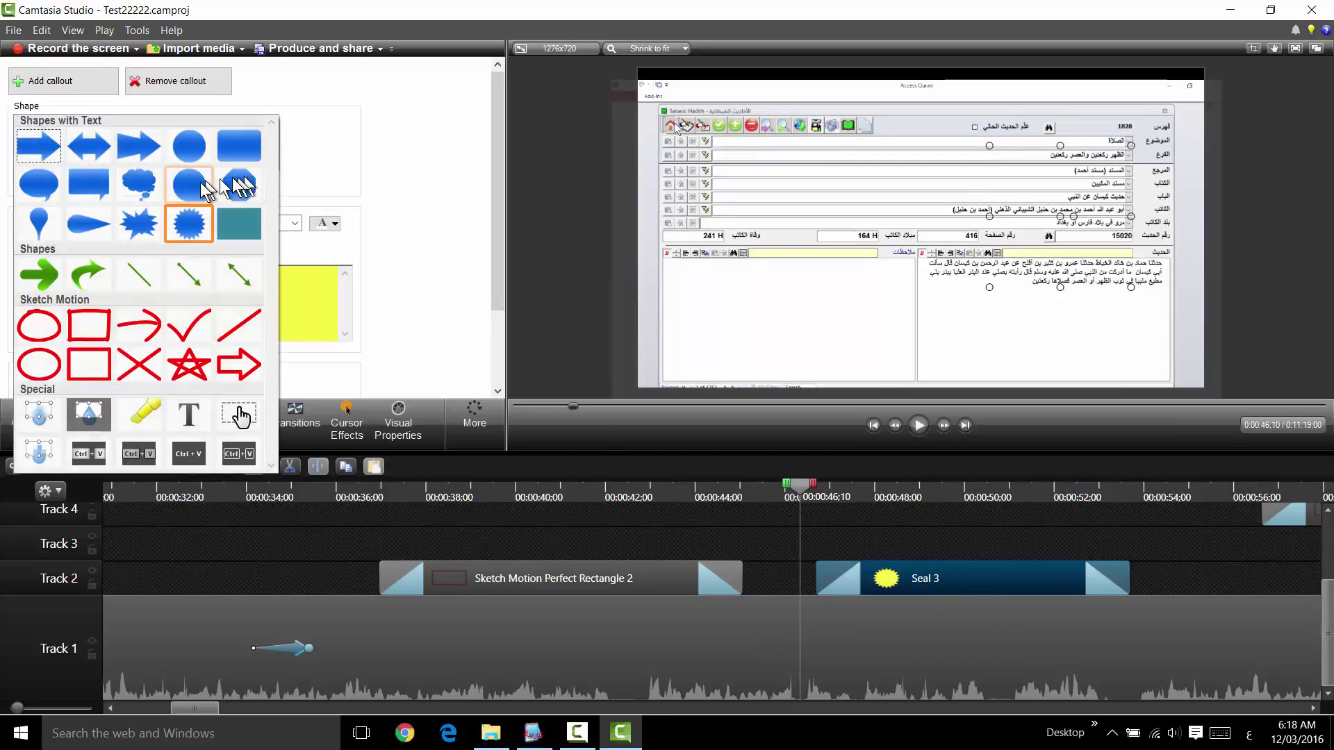
pyautogui.click(274, 171)
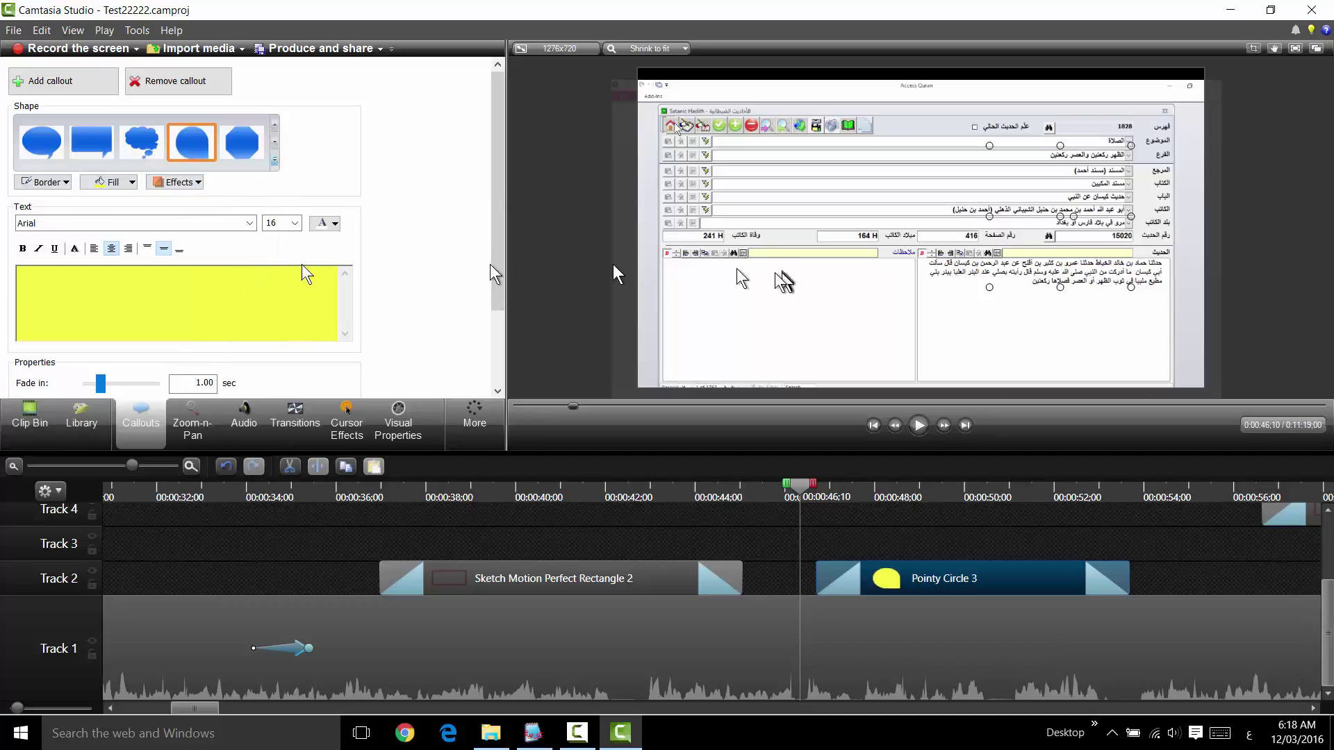
pyautogui.click(56, 81)
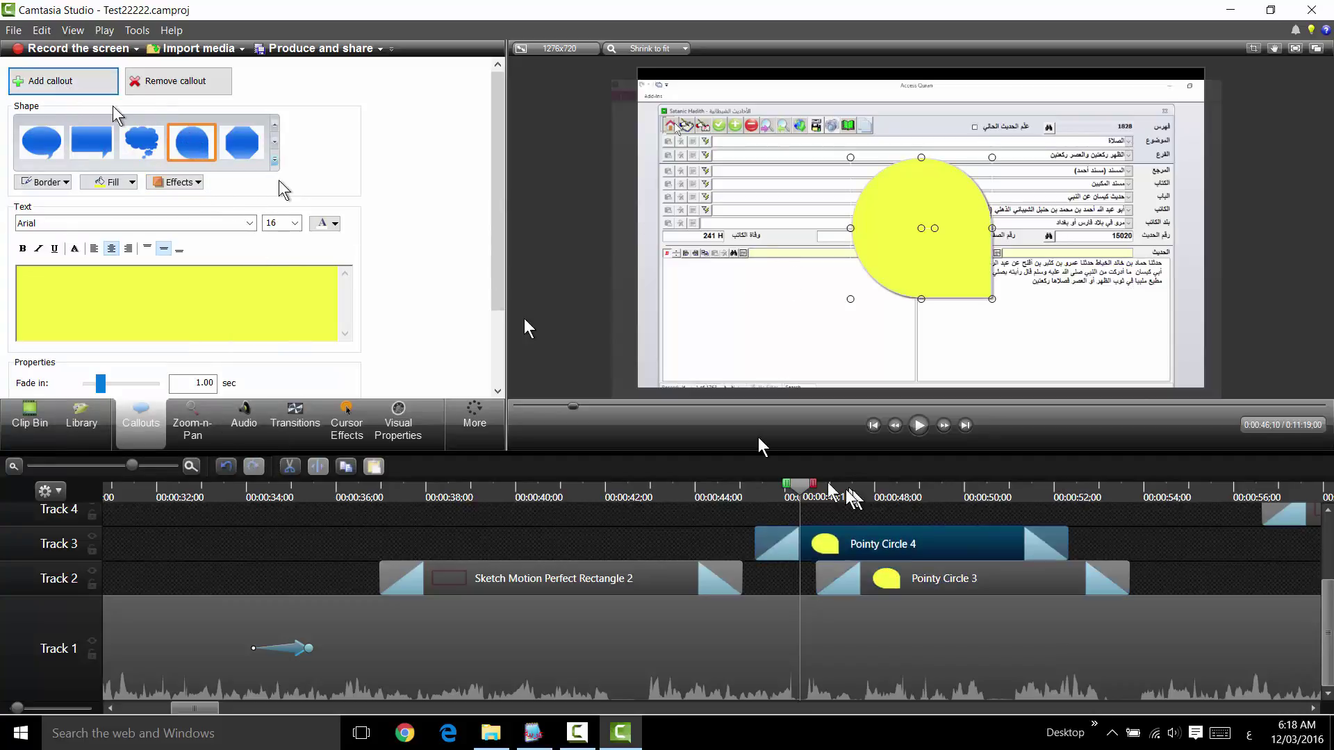
pyautogui.moveTo(841, 549); pyautogui.dragTo(655, 531)
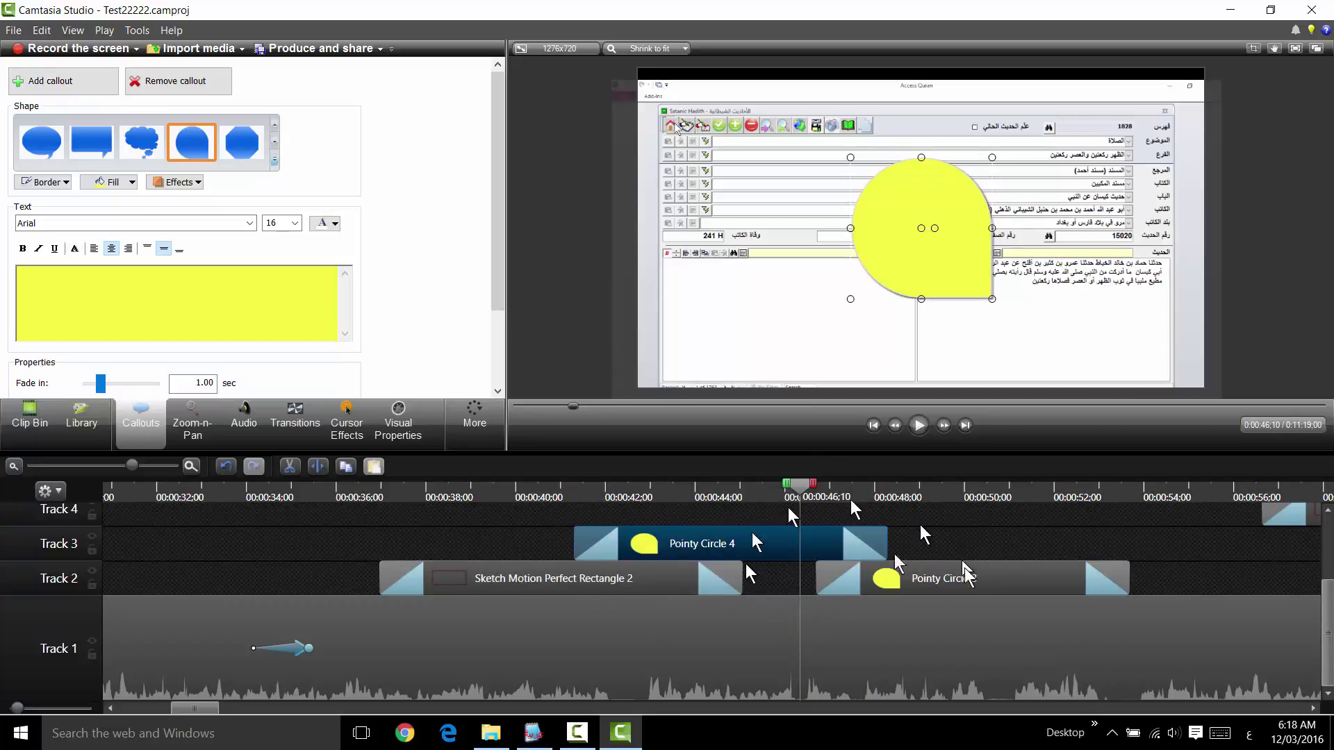
# - Add a third pointy circle over the form's left half, starting at 0:00:47;21 on Track 4, and shift the Track 3 callout to about 0:00:43
pyautogui.click(98, 82)
pyautogui.moveTo(929, 260); pyautogui.dragTo(730, 296)
pyautogui.rightClick(700, 590)
pyautogui.press('Escape')
pyautogui.moveTo(1052, 542); pyautogui.dragTo(1021, 540)
pyautogui.moveTo(878, 558); pyautogui.dragTo(940, 571)
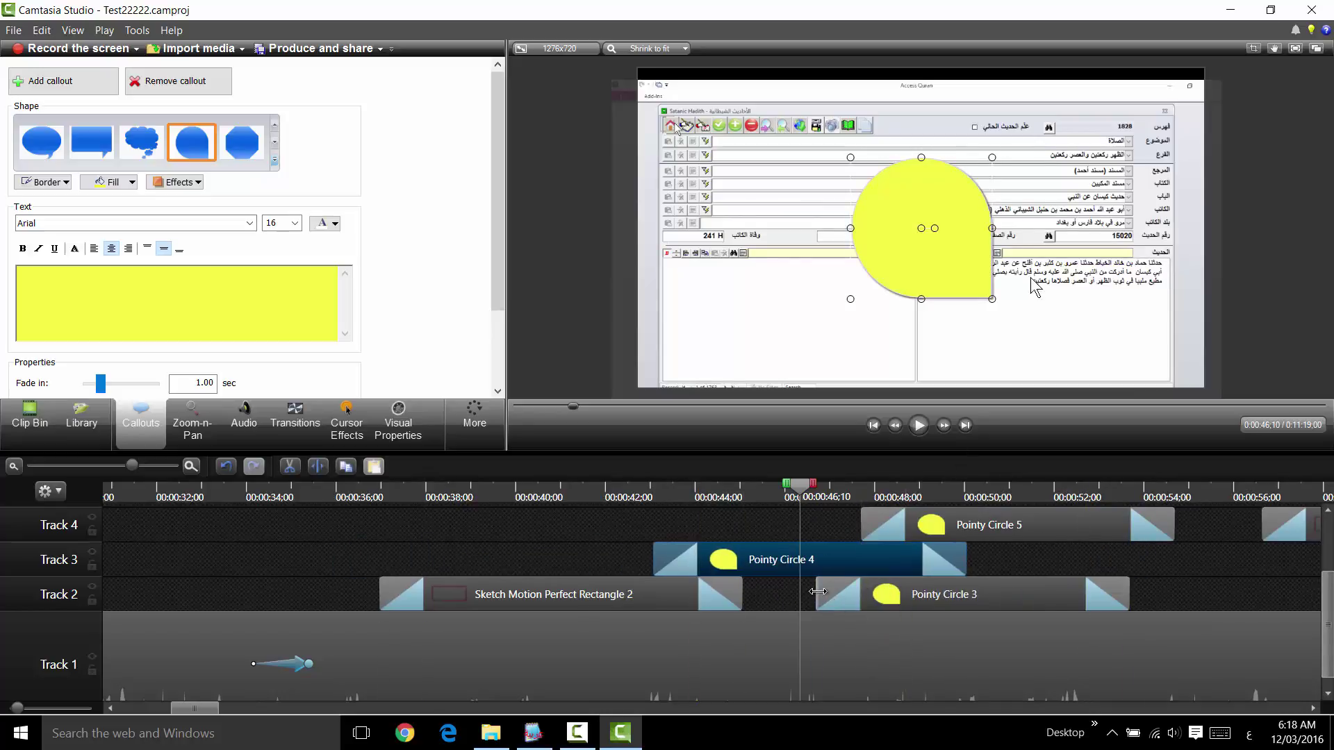
# - Give the pointy circle callout on Track 3 a red fill and the bevelled-edge style
pyautogui.click(132, 182)
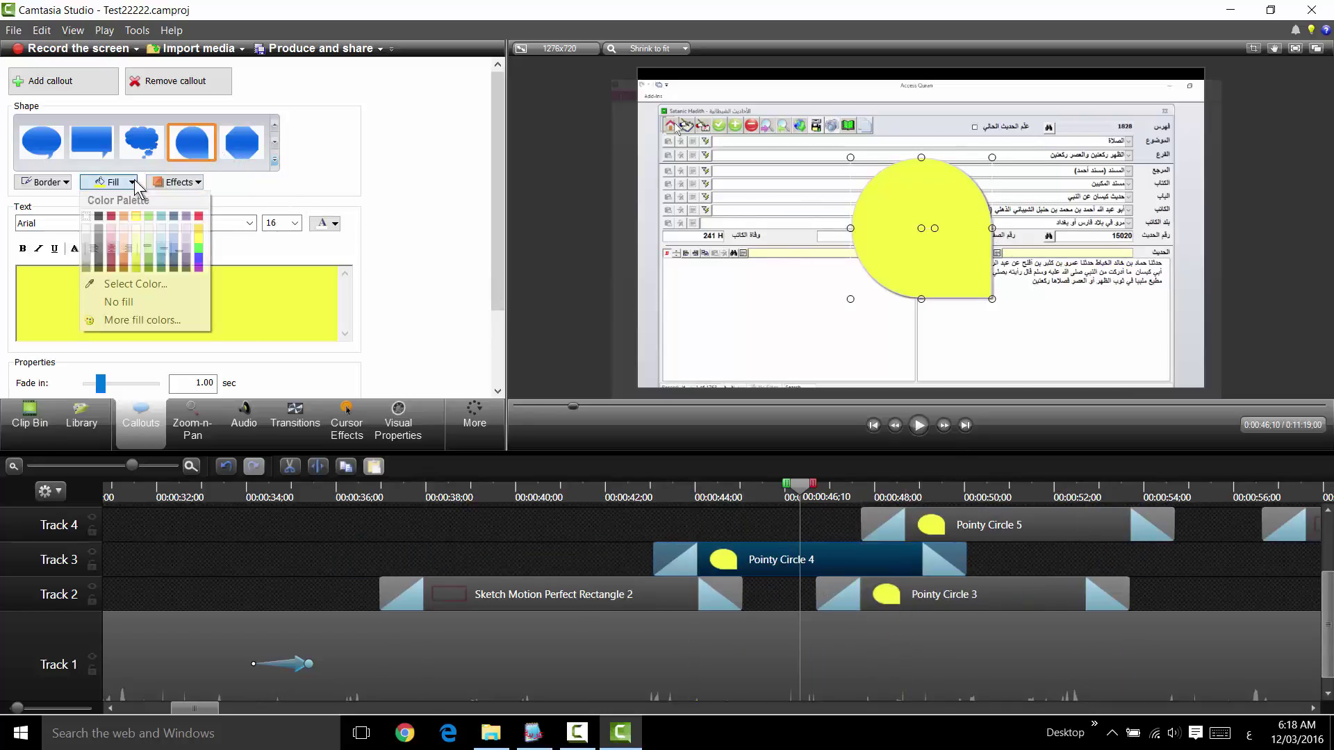
pyautogui.click(110, 218)
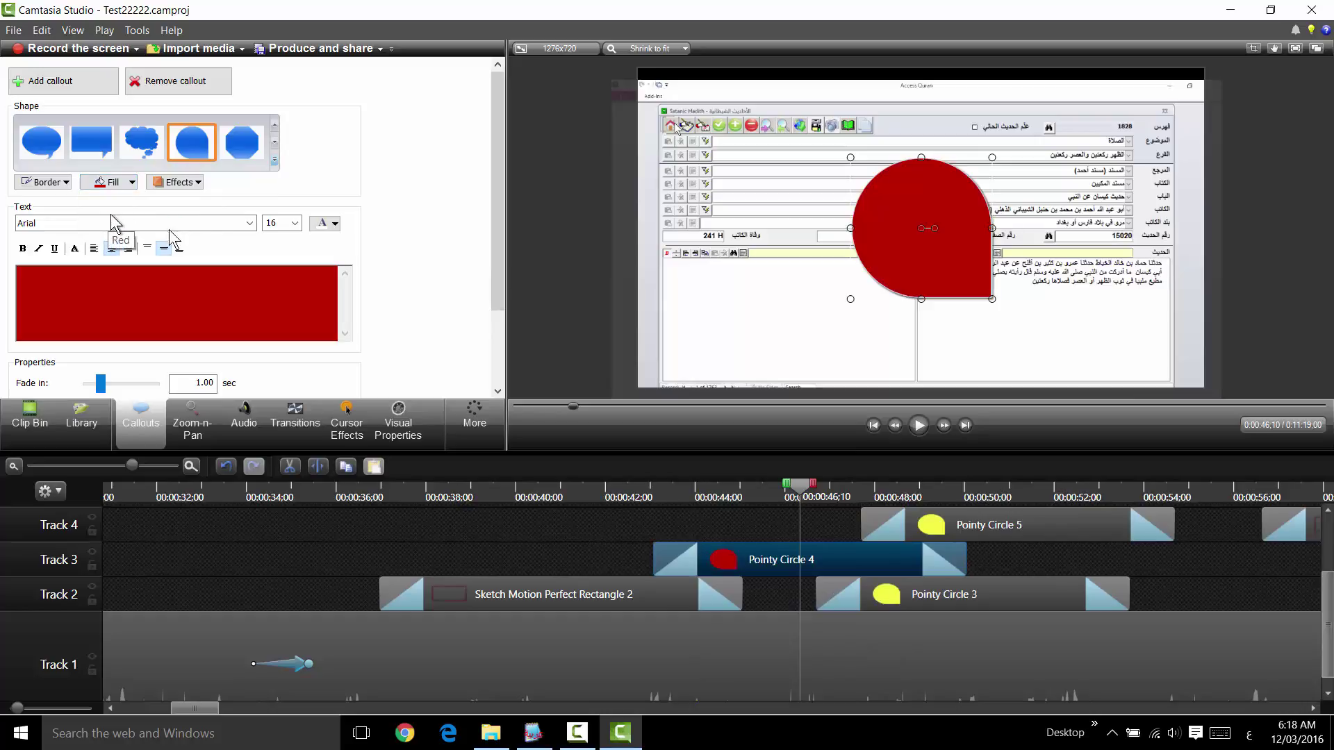
pyautogui.click(133, 183)
pyautogui.click(139, 186)
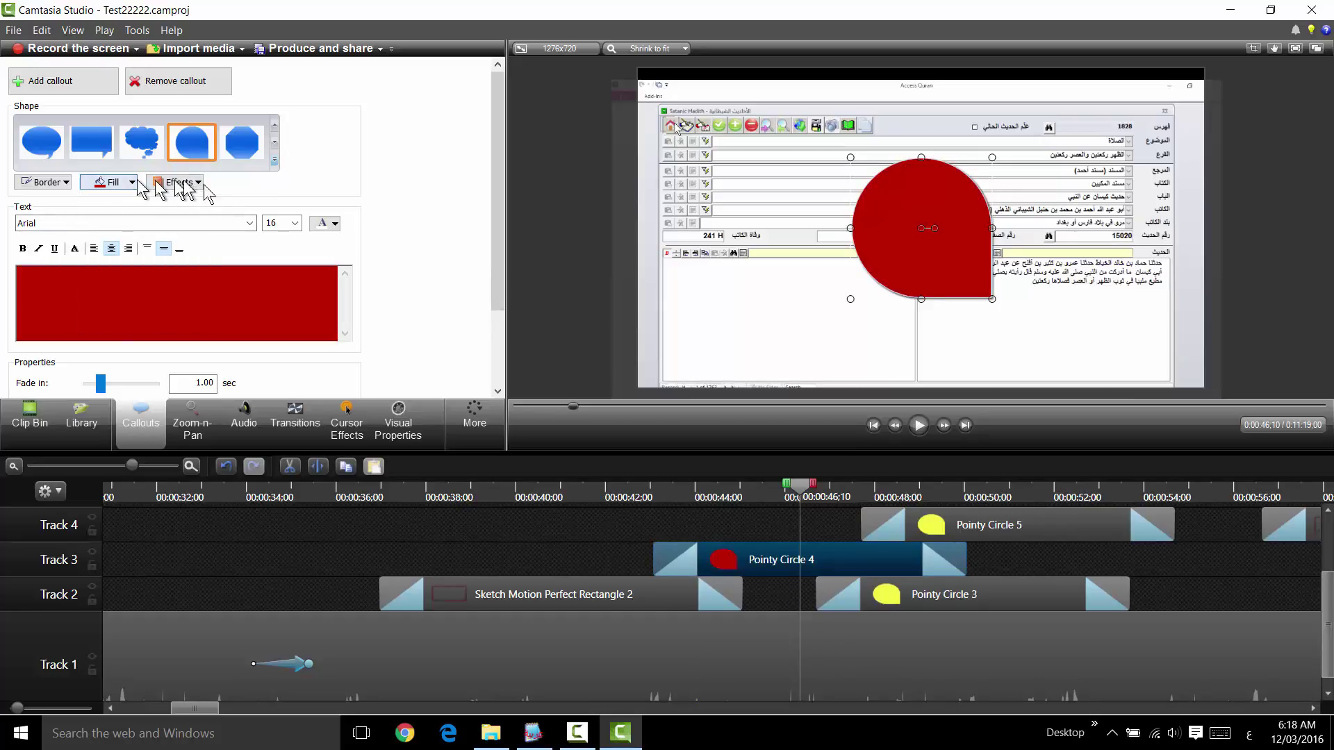
pyautogui.click(198, 183)
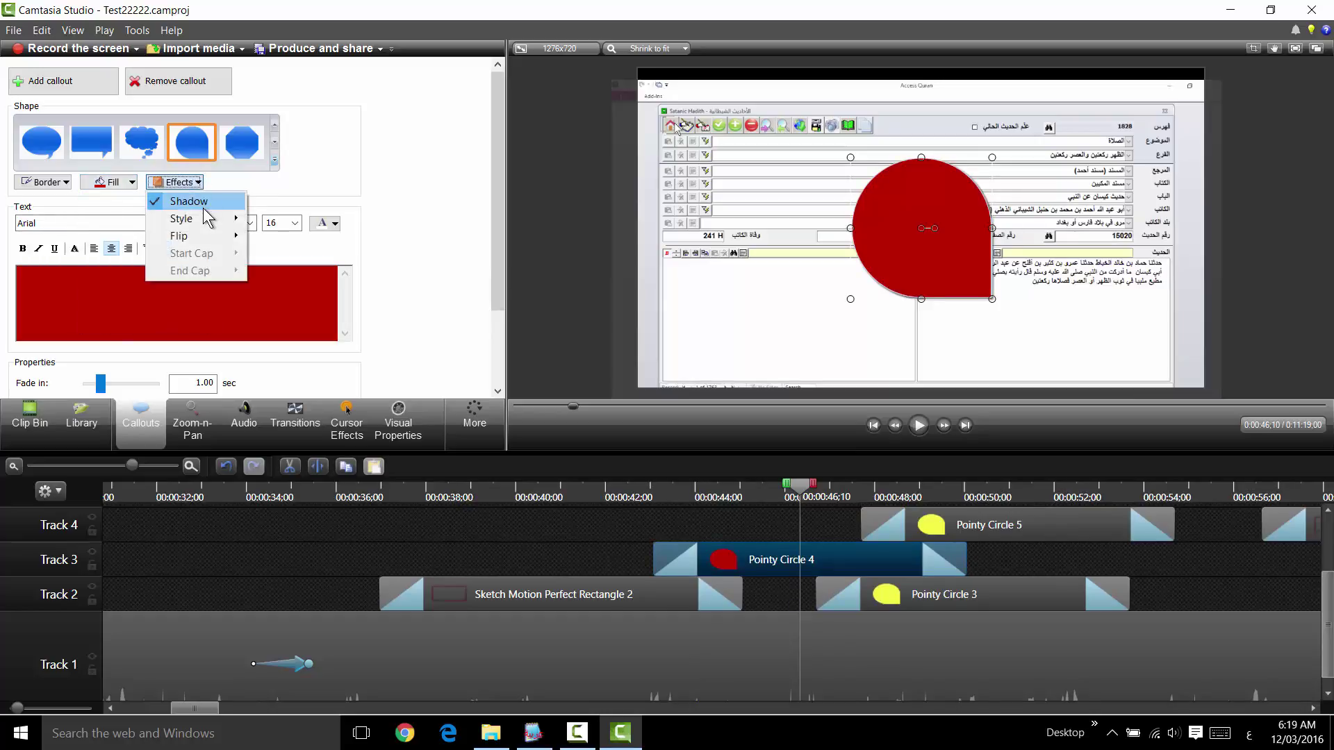
pyautogui.moveTo(202, 240)
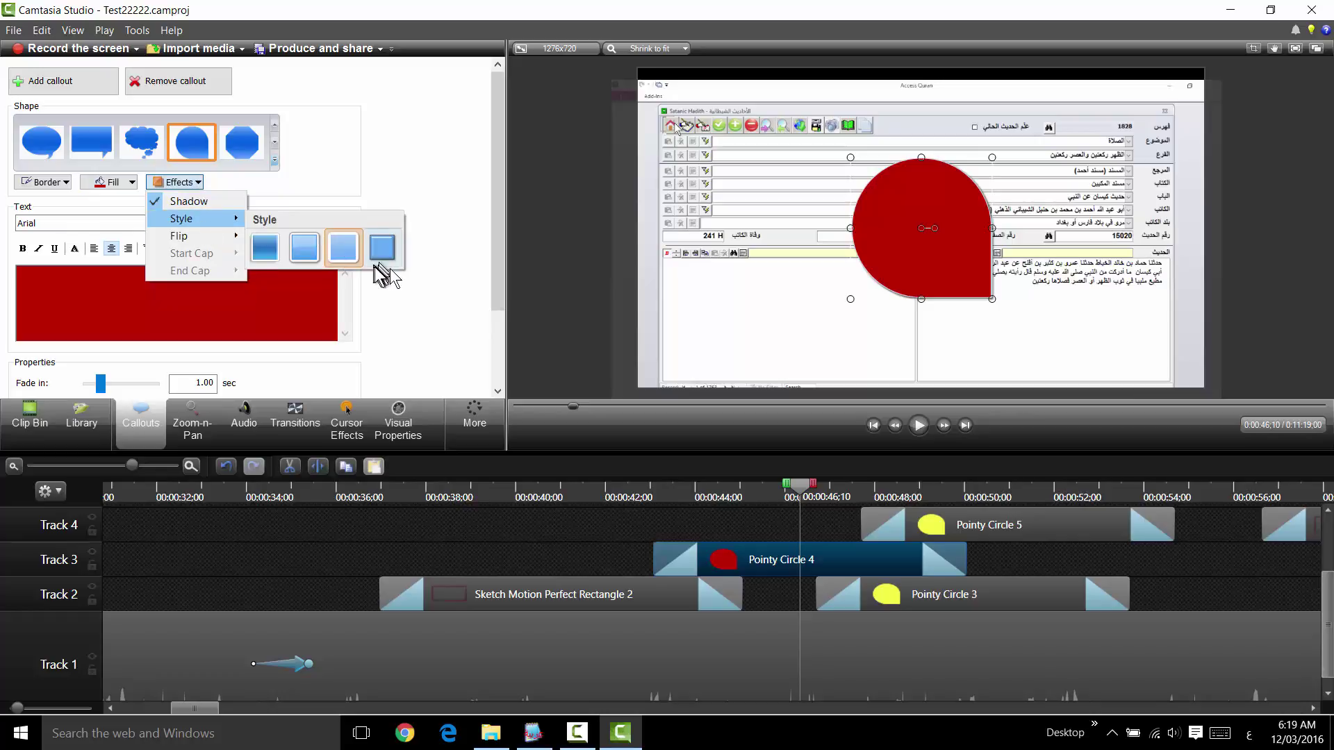
pyautogui.click(380, 253)
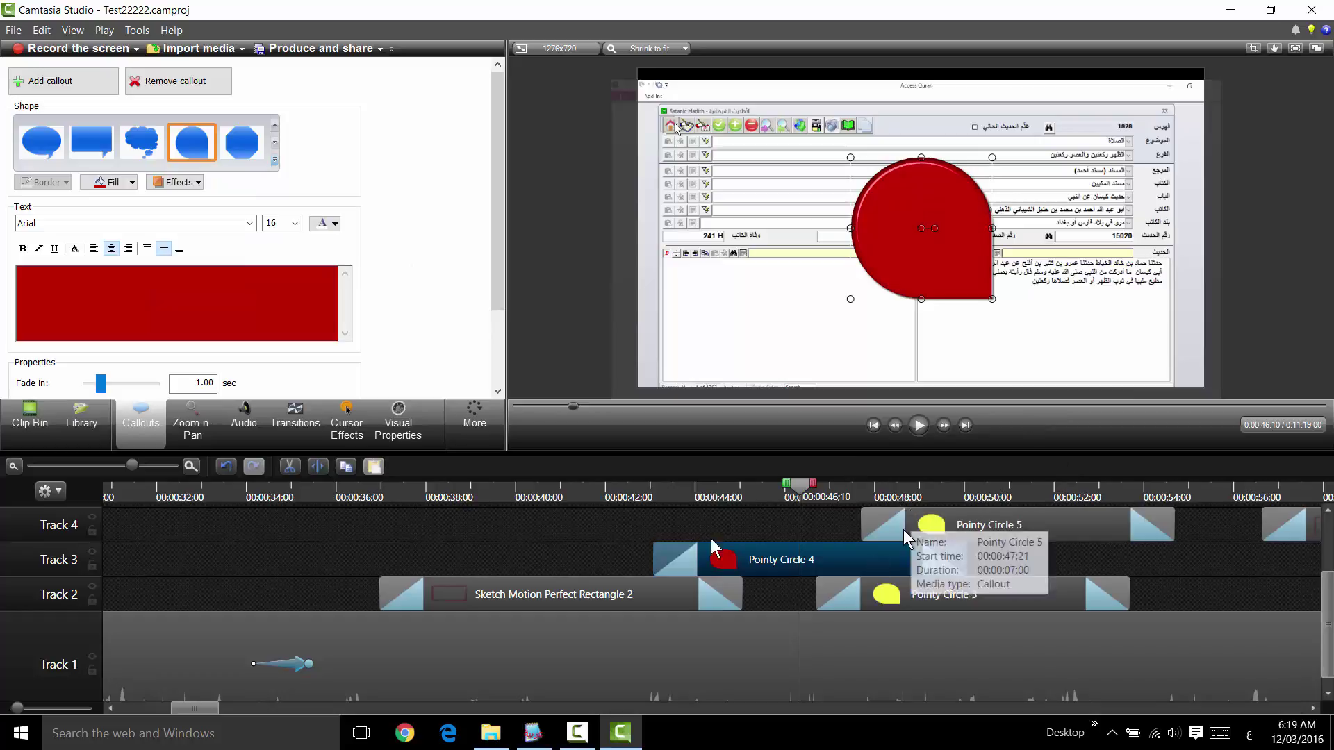
# - Change the Track 3 callout to a Sketch Motion arrow and position it over the form's lower right half
pyautogui.moveTo(927, 287); pyautogui.dragTo(751, 357)
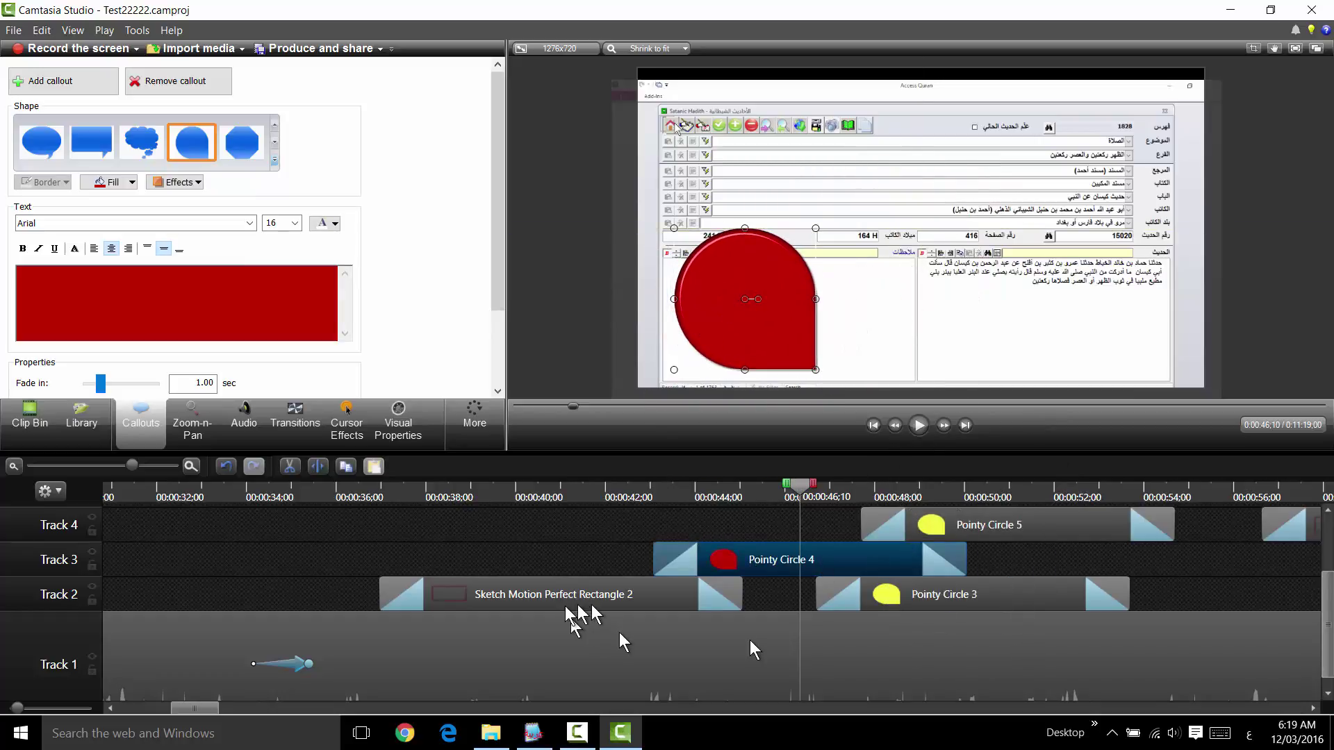
pyautogui.click(274, 160)
pyautogui.click(140, 325)
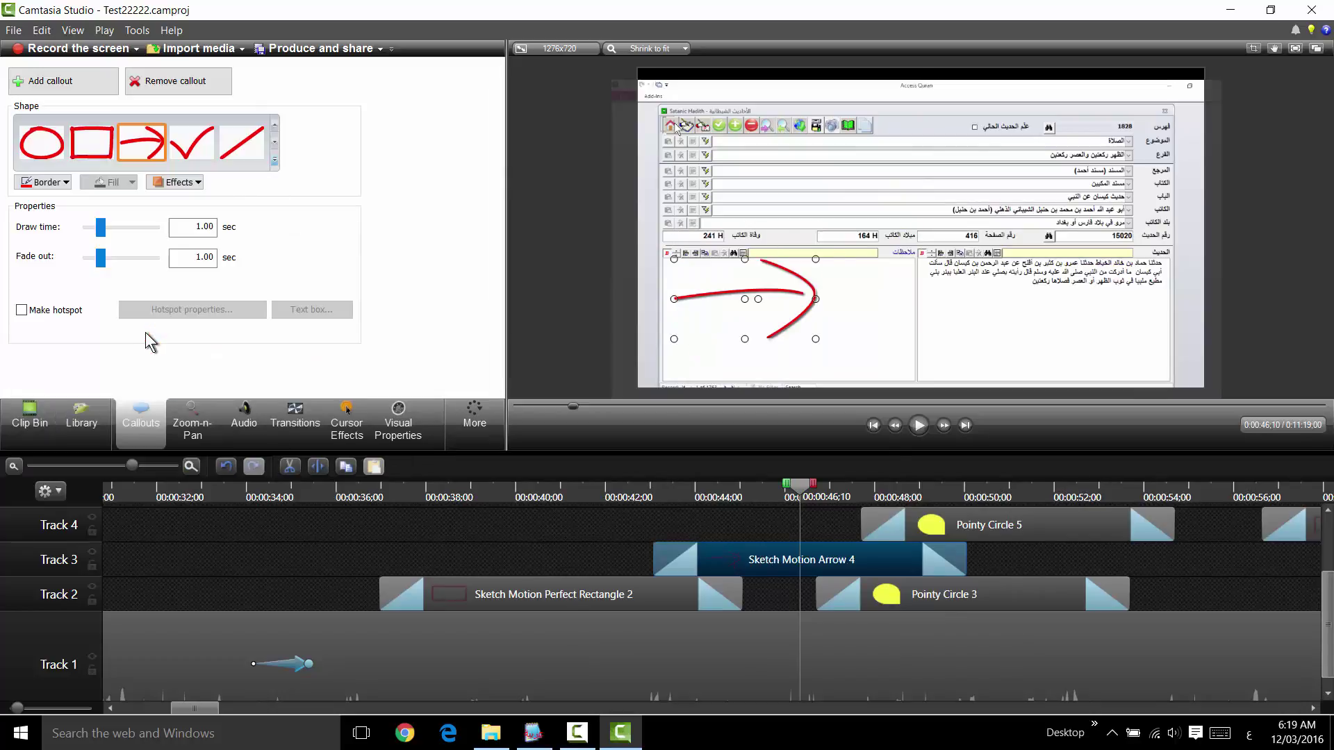
pyautogui.moveTo(779, 299)
pyautogui.mouseDown()
pyautogui.moveTo(1042, 343)
pyautogui.moveTo(1027, 352)
pyautogui.moveTo(1063, 313)
pyautogui.moveTo(1068, 327)
pyautogui.mouseUp()
# - Play the timeline from about 0:00:36 to 0:01:01;10 to check the callouts appearing and fading
pyautogui.click(355, 494)
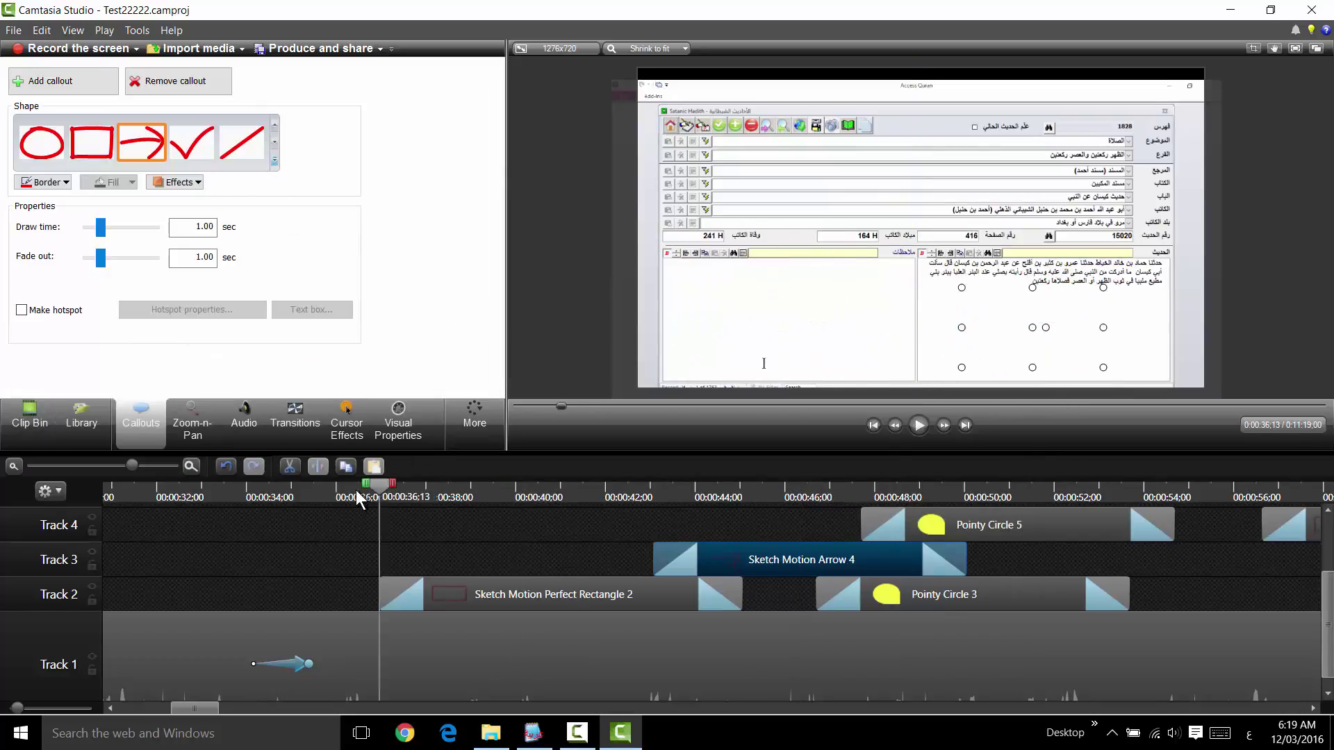
pyautogui.click(917, 425)
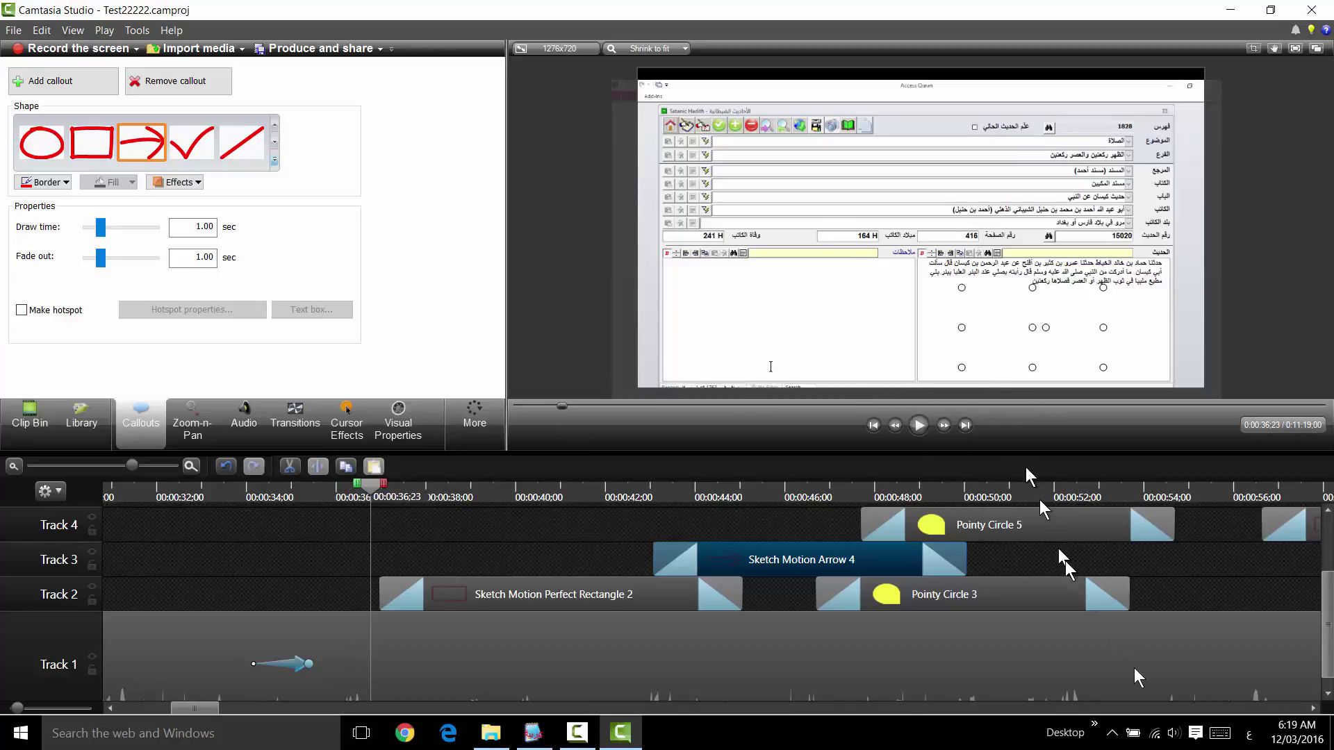
pyautogui.click(921, 431)
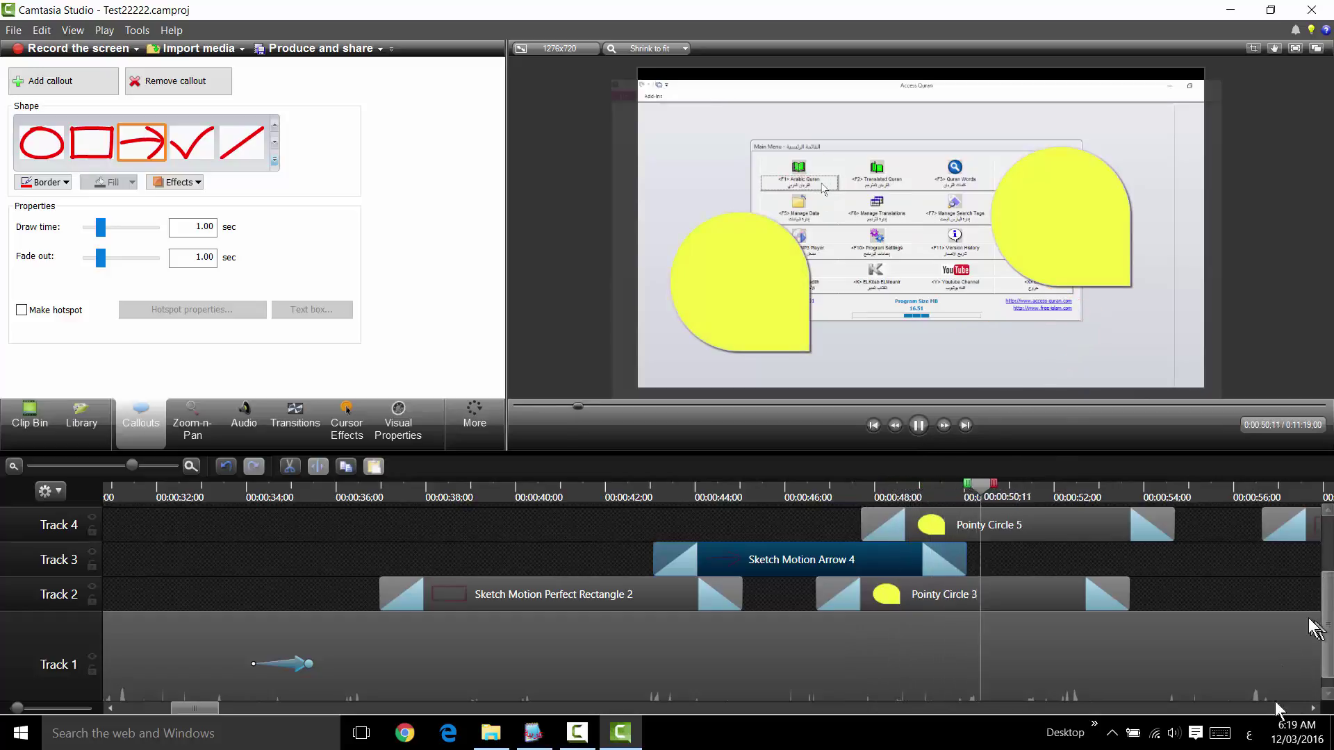
pyautogui.click(1313, 708)
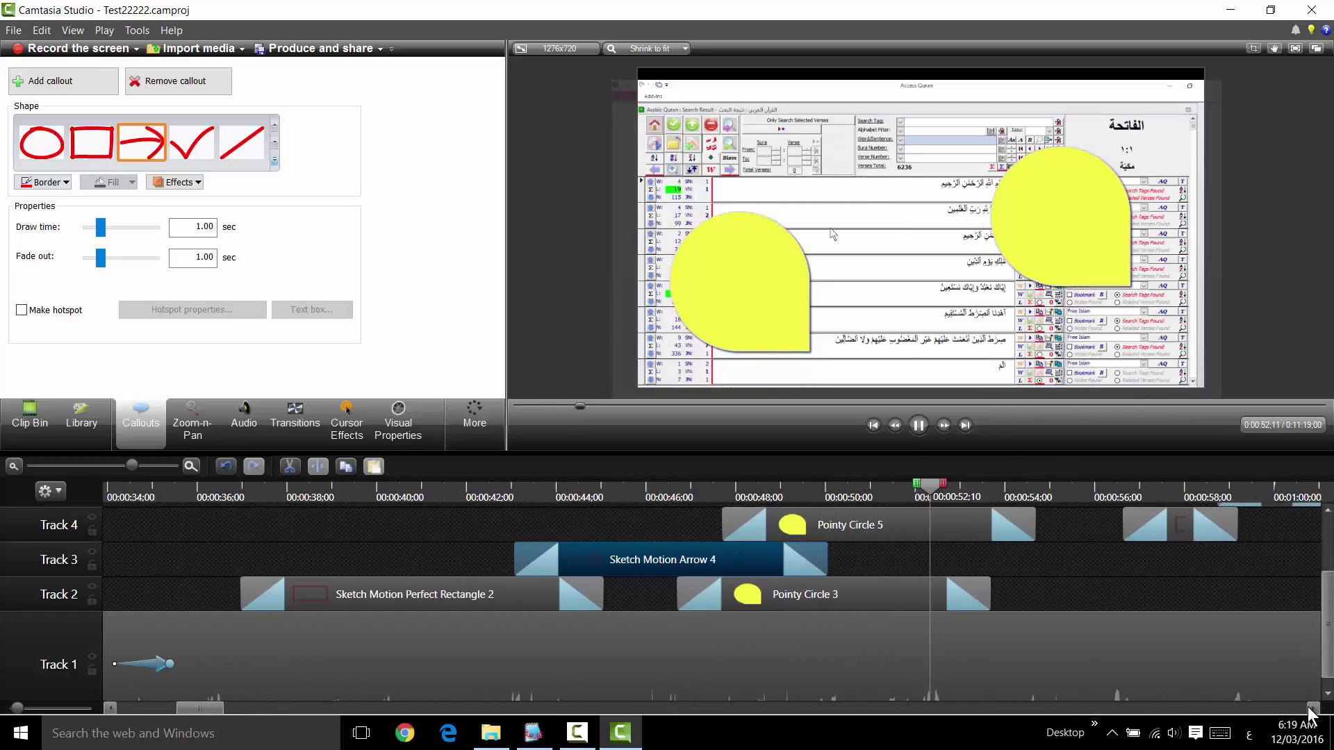
pyautogui.click(1313, 708)
pyautogui.click(1312, 708)
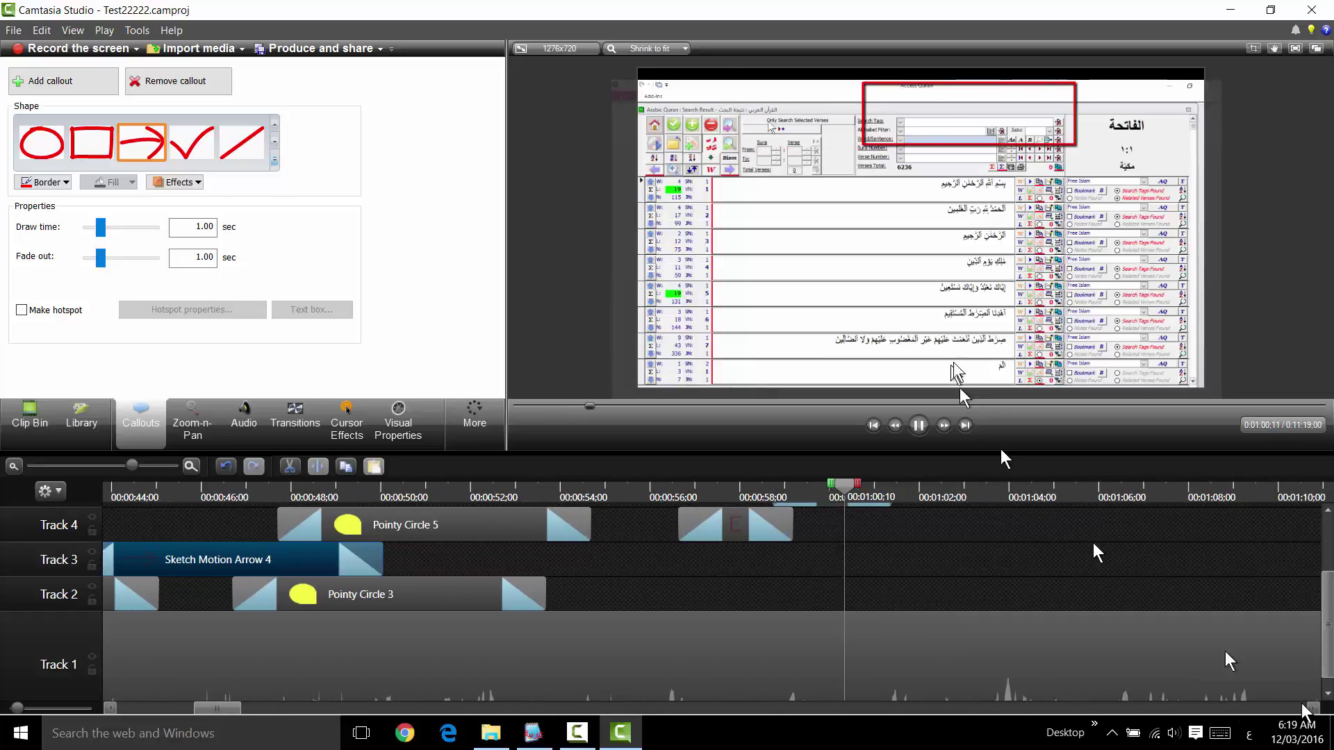
pyautogui.click(918, 425)
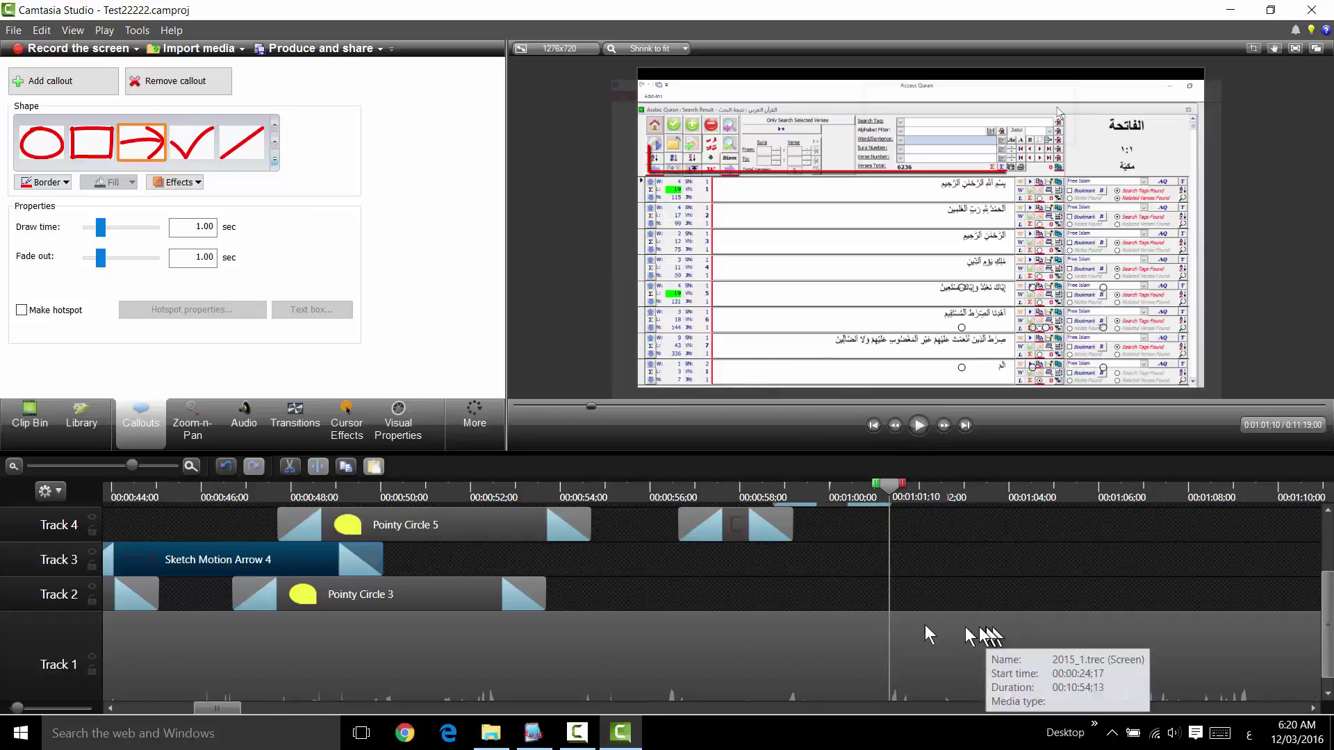
# - Preview the Animated Title from the library's Calling Lights theme and add it at the end of Track 1
pyautogui.click(12, 467)
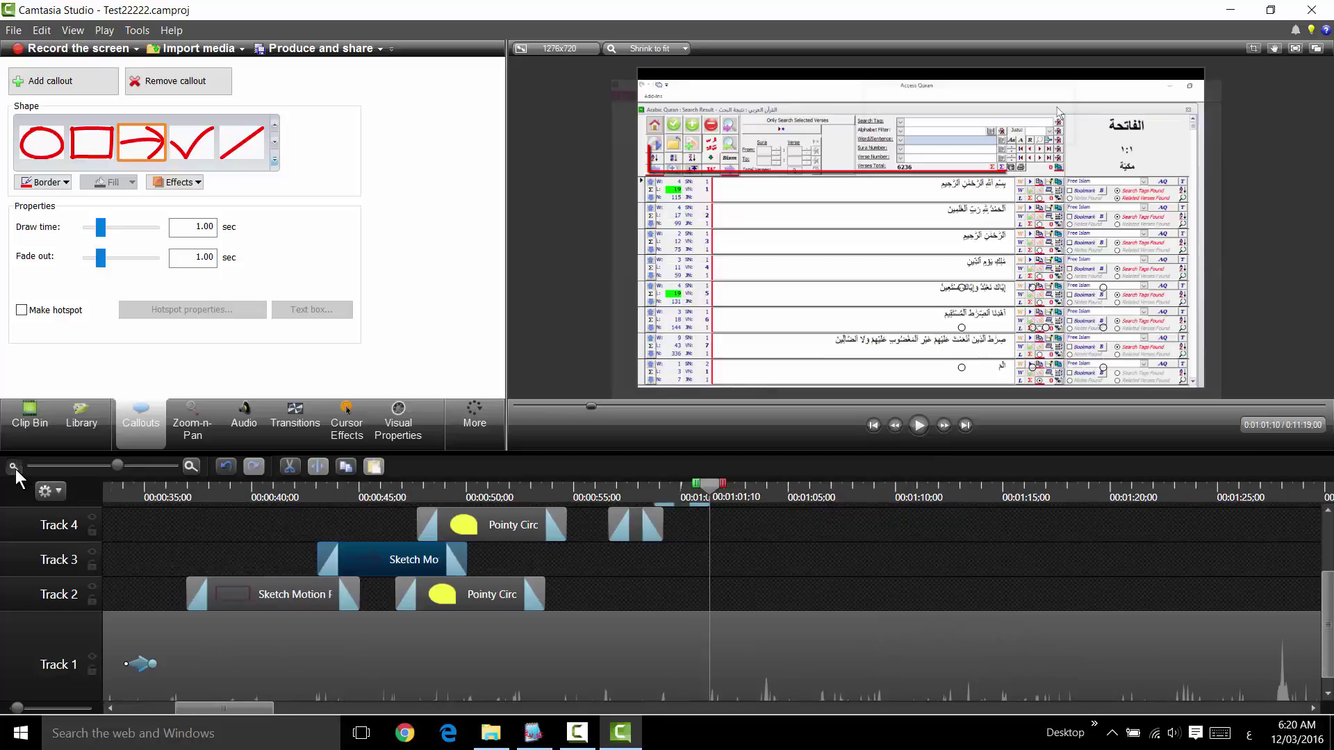
pyautogui.click(12, 467)
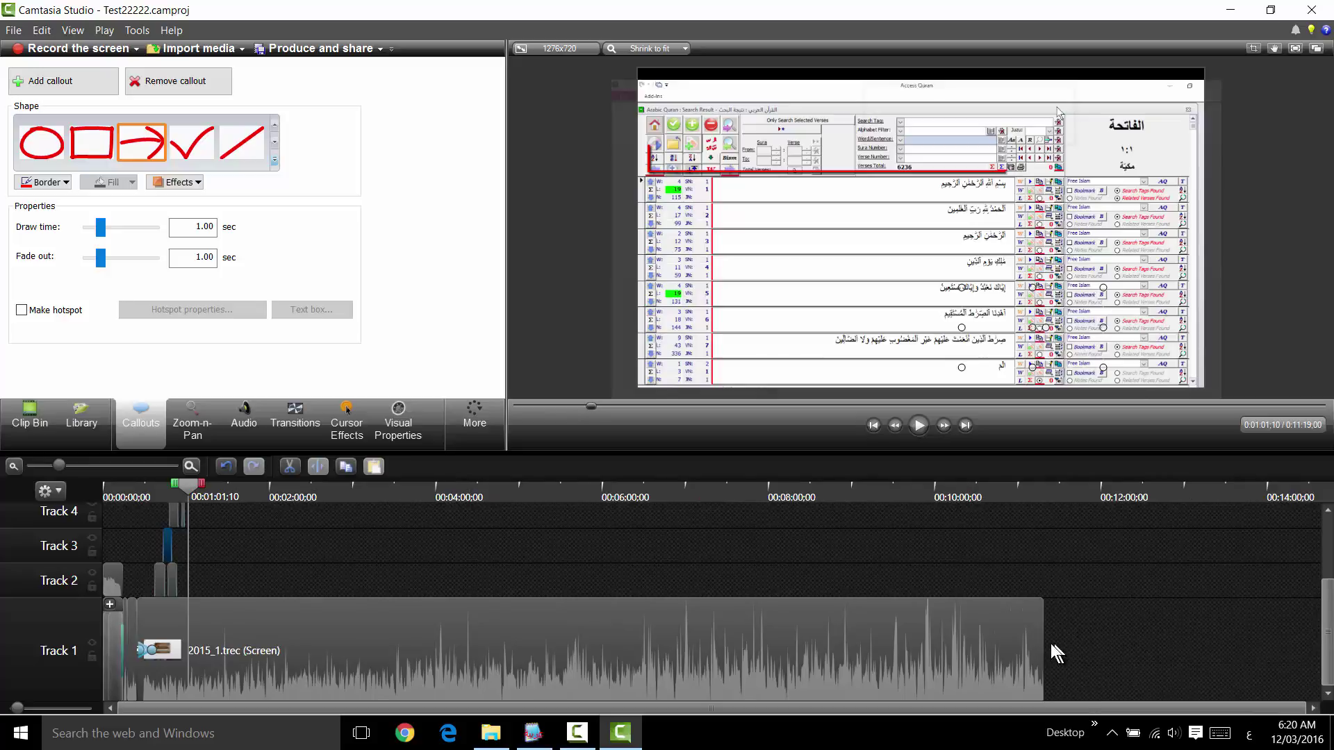
pyautogui.click(81, 421)
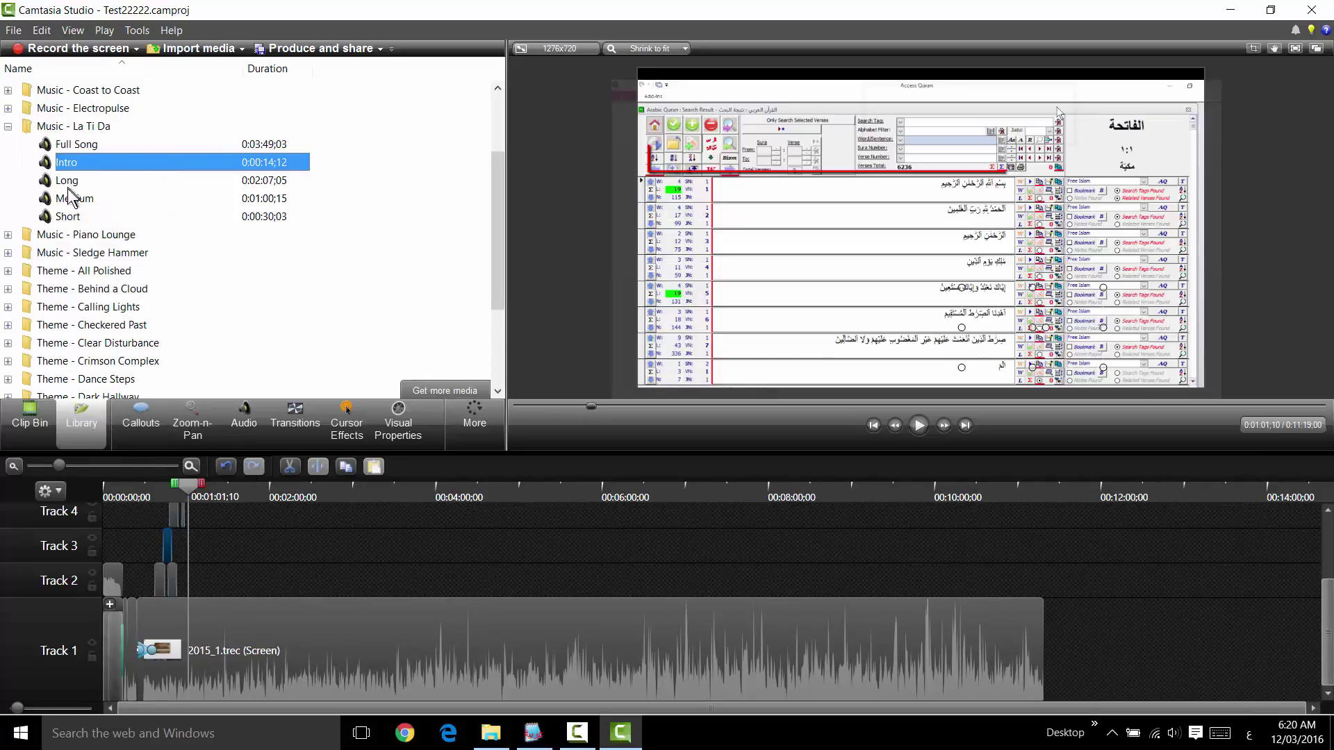
pyautogui.click(9, 126)
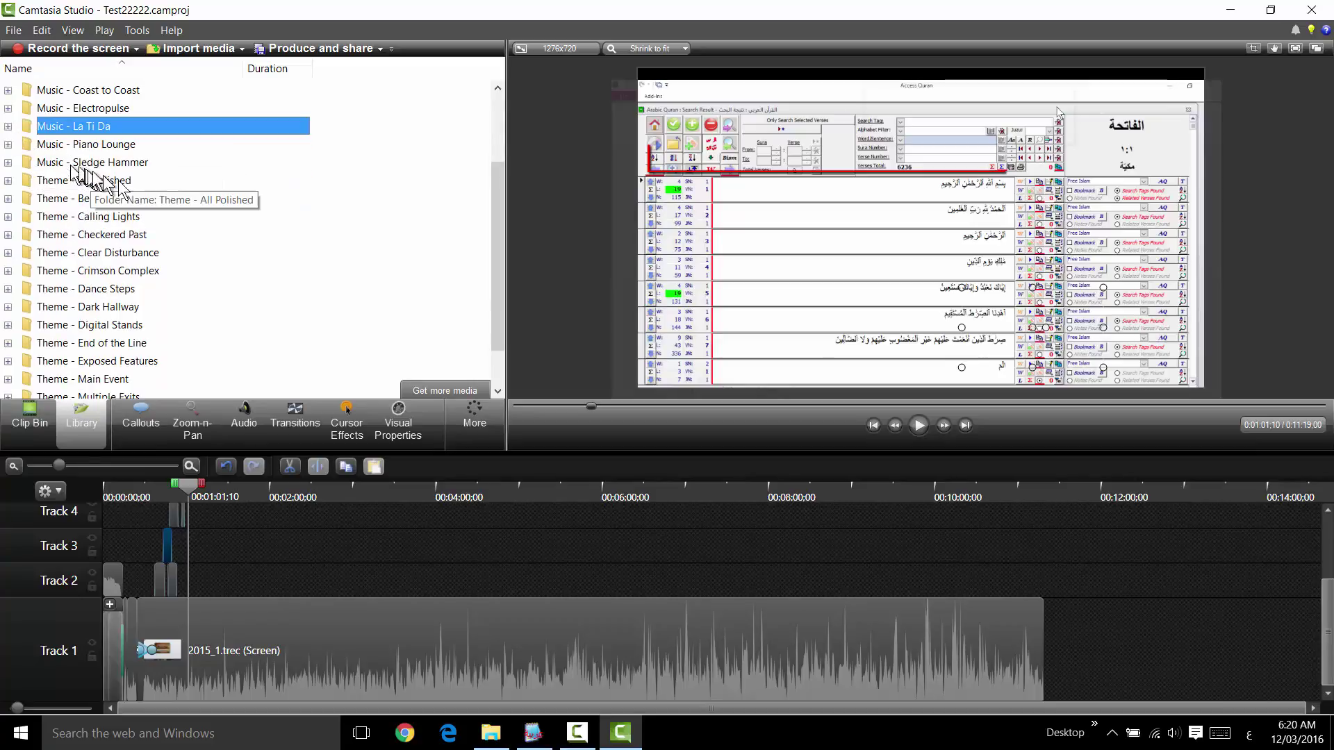
pyautogui.doubleClick(104, 164)
pyautogui.click(8, 163)
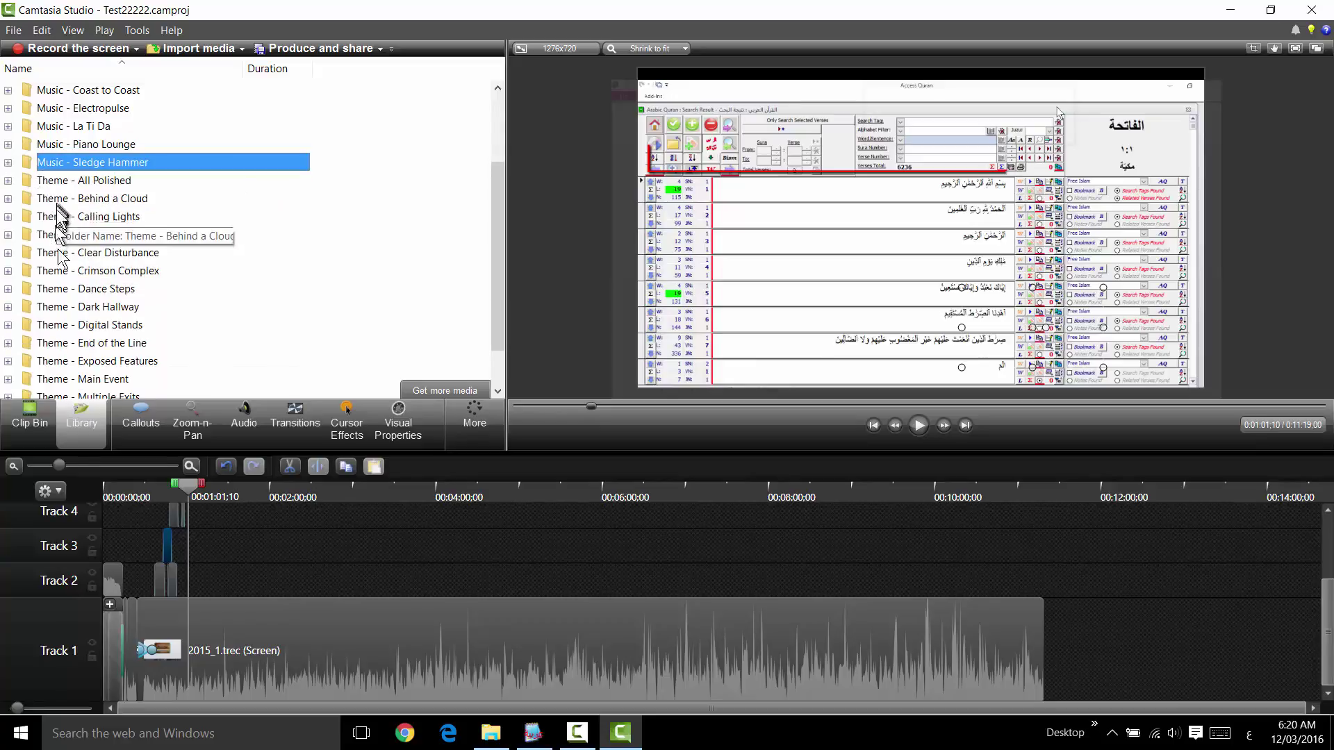
pyautogui.doubleClick(105, 216)
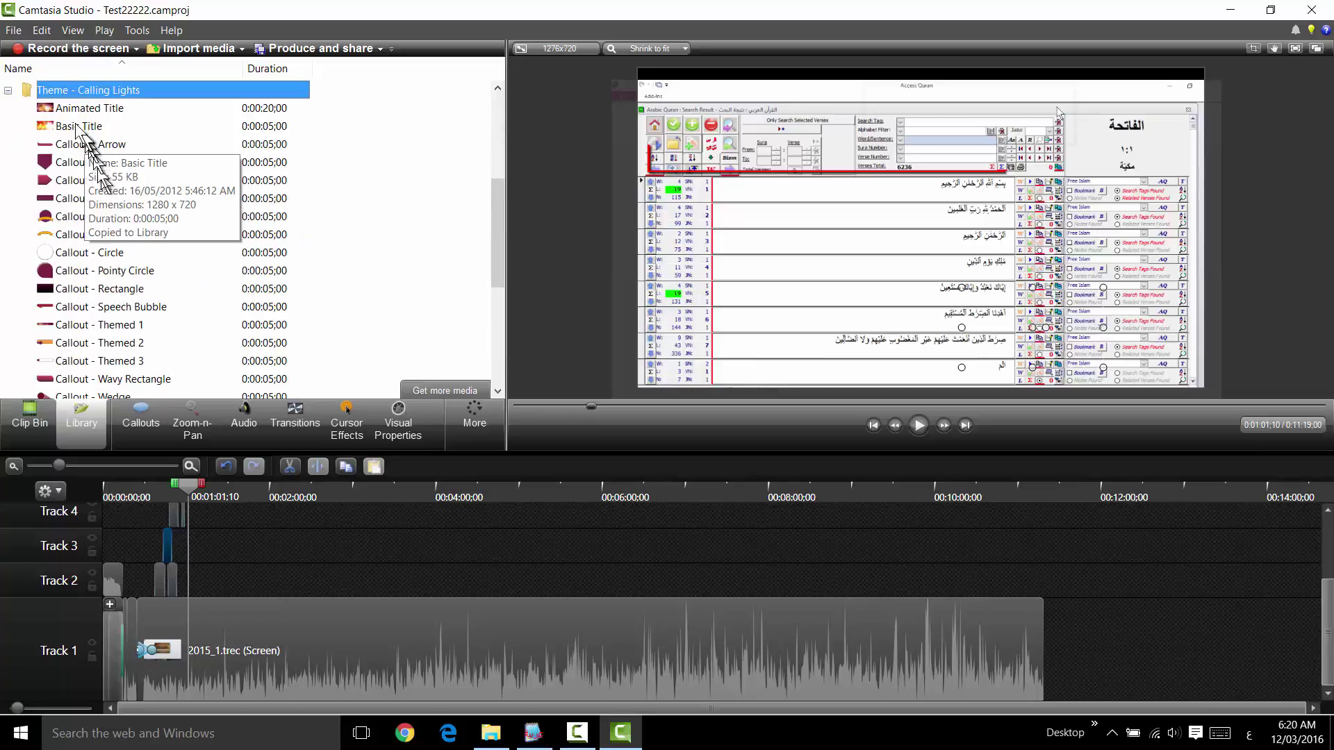
pyautogui.doubleClick(63, 108)
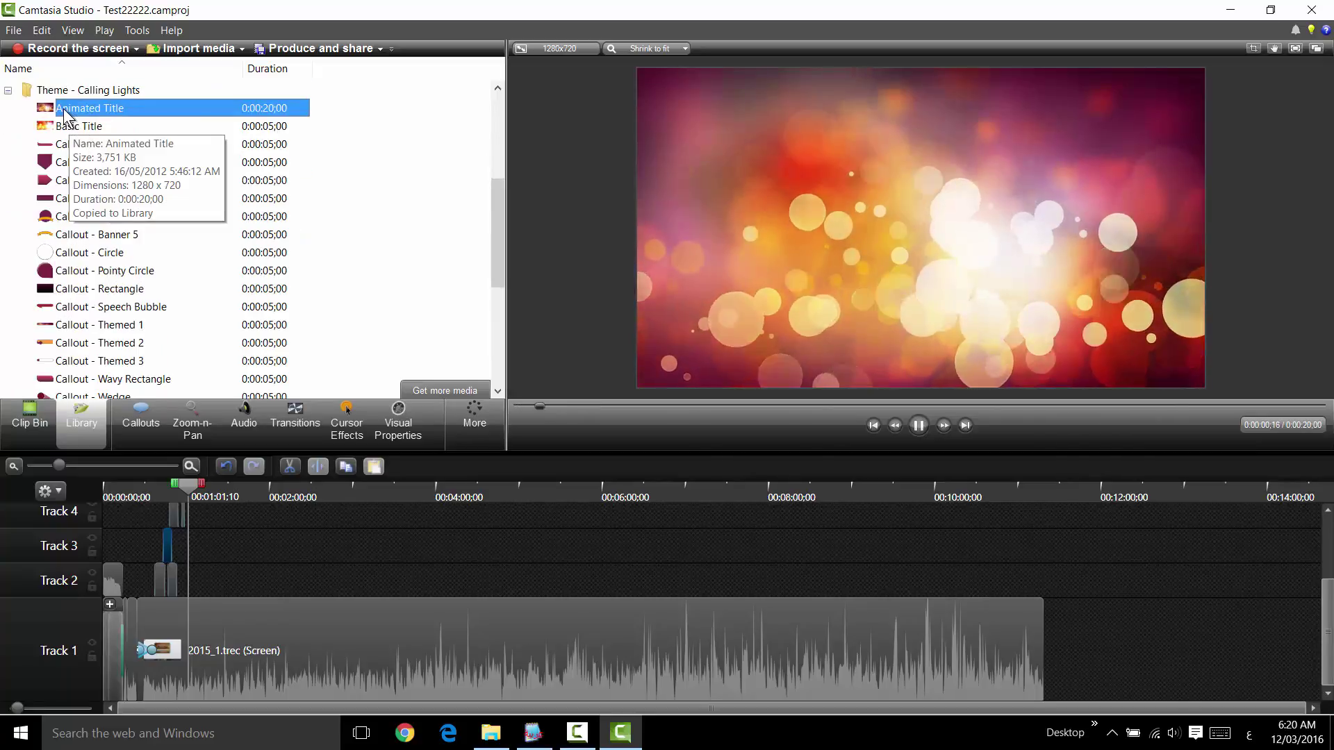
pyautogui.moveTo(63, 108); pyautogui.dragTo(1057, 650)
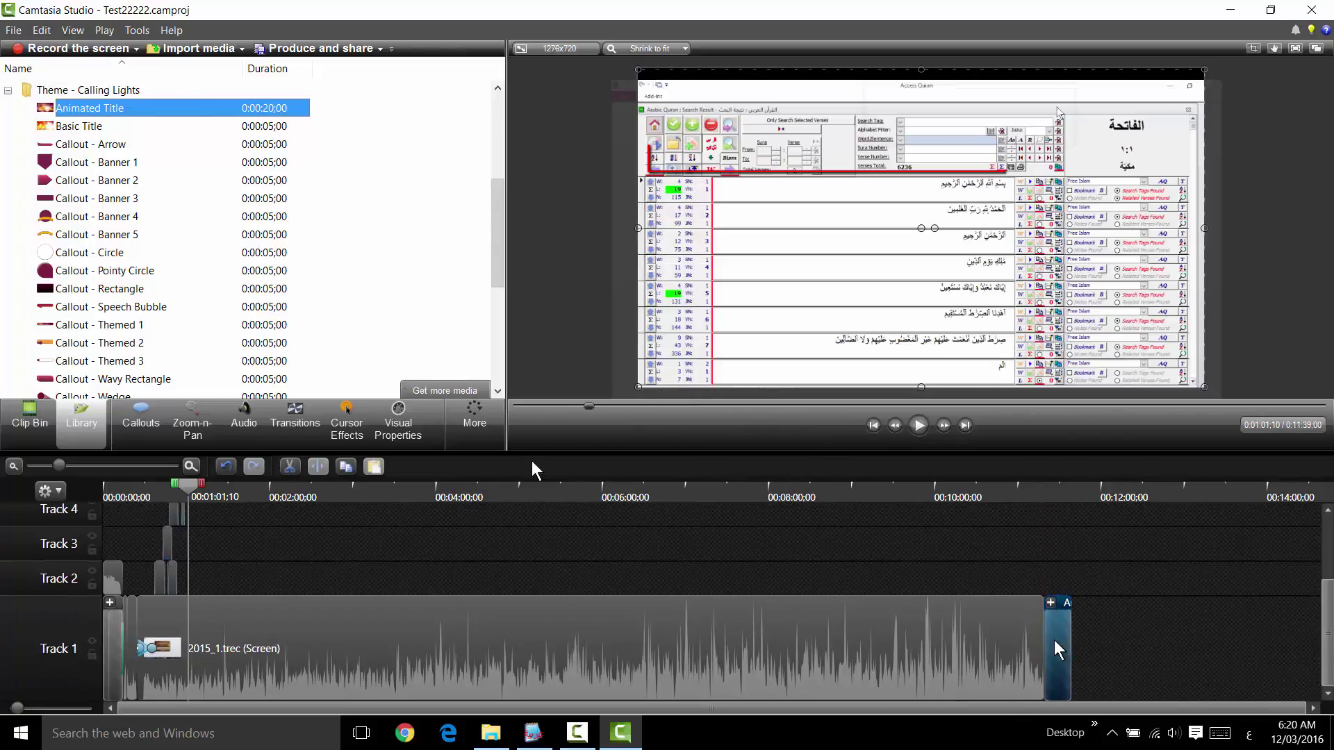
# - Preview the Intro clip of the Sledge Hammer music and place it on Track 2 above the closing Animated Title
pyautogui.click(8, 90)
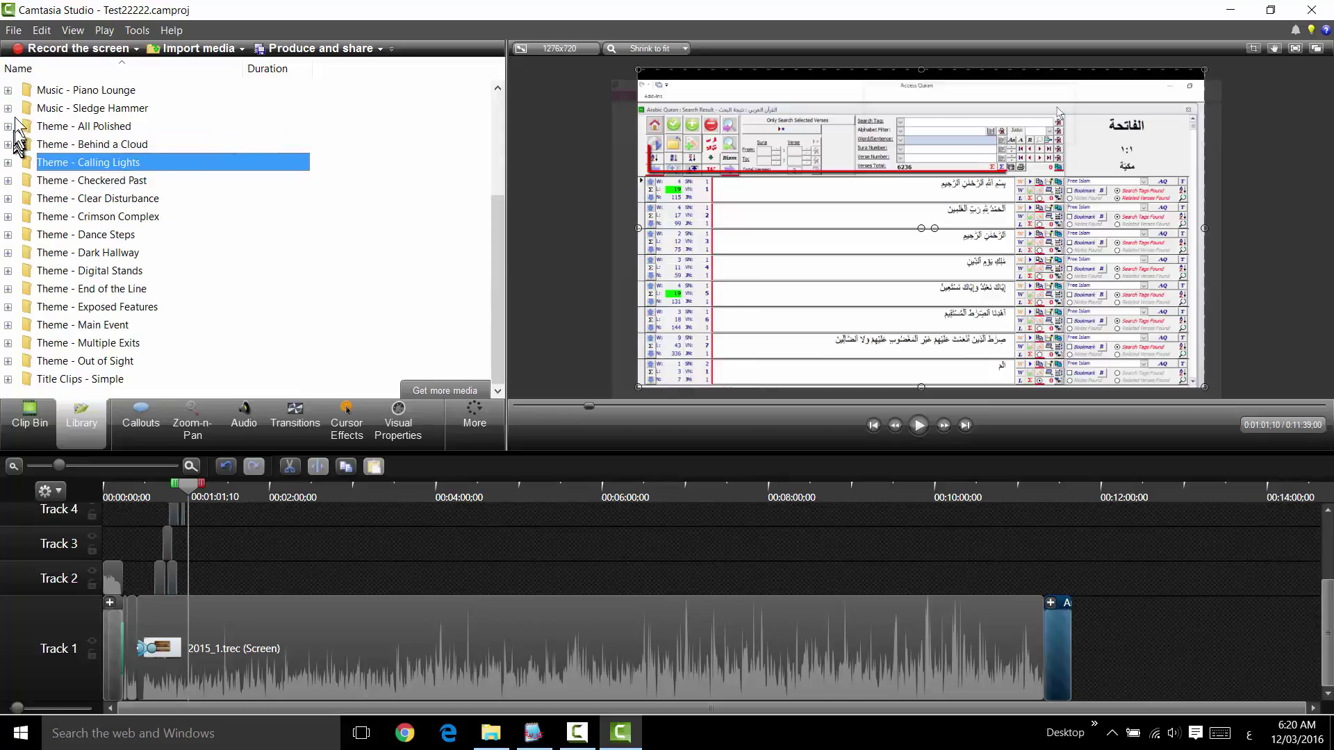
pyautogui.click(9, 109)
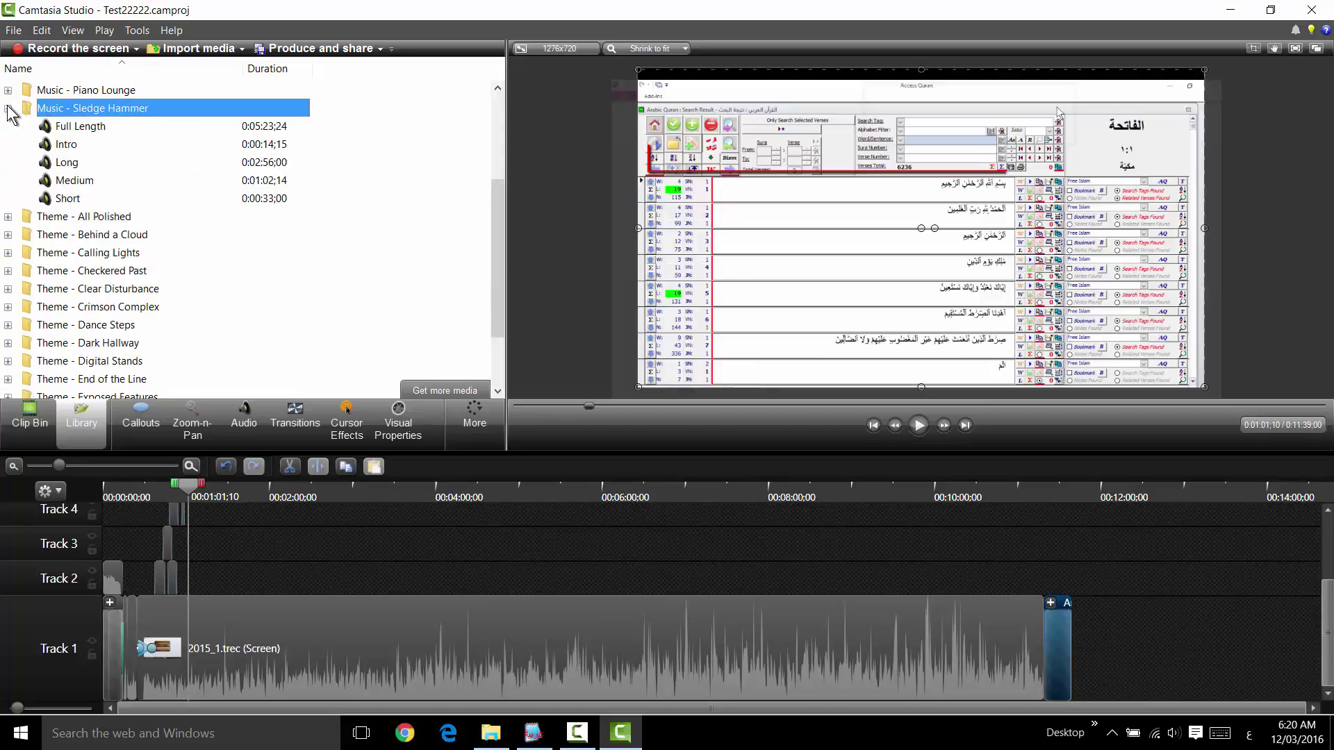
pyautogui.click(67, 146)
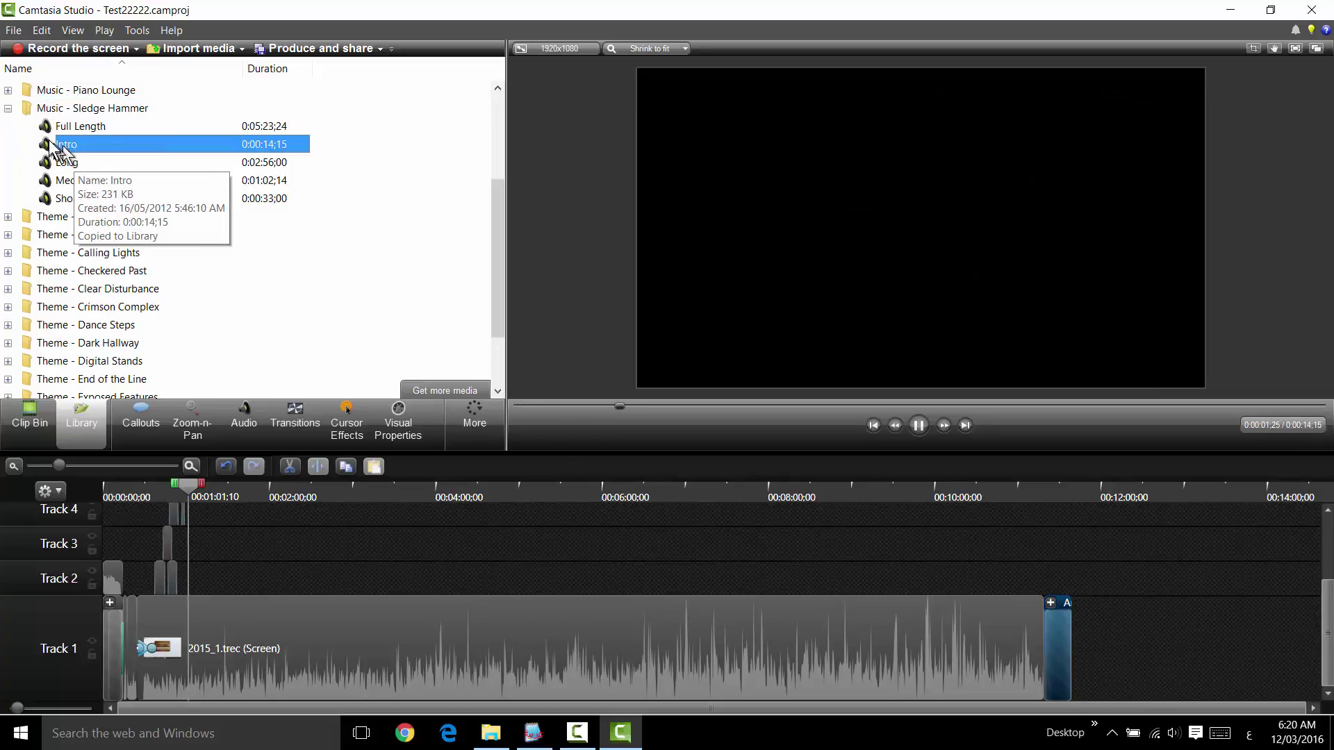
pyautogui.moveTo(71, 145); pyautogui.dragTo(887, 544)
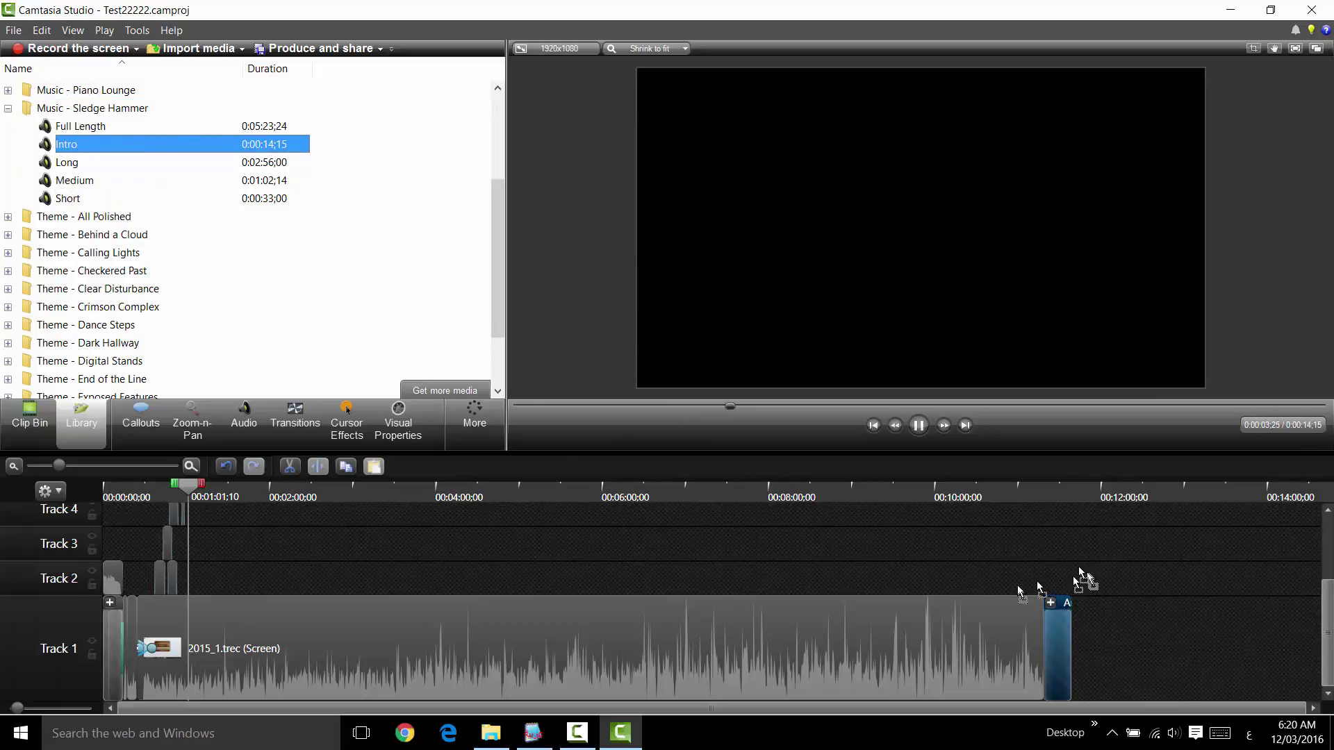
pyautogui.moveTo(1060, 580); pyautogui.dragTo(1060, 580)
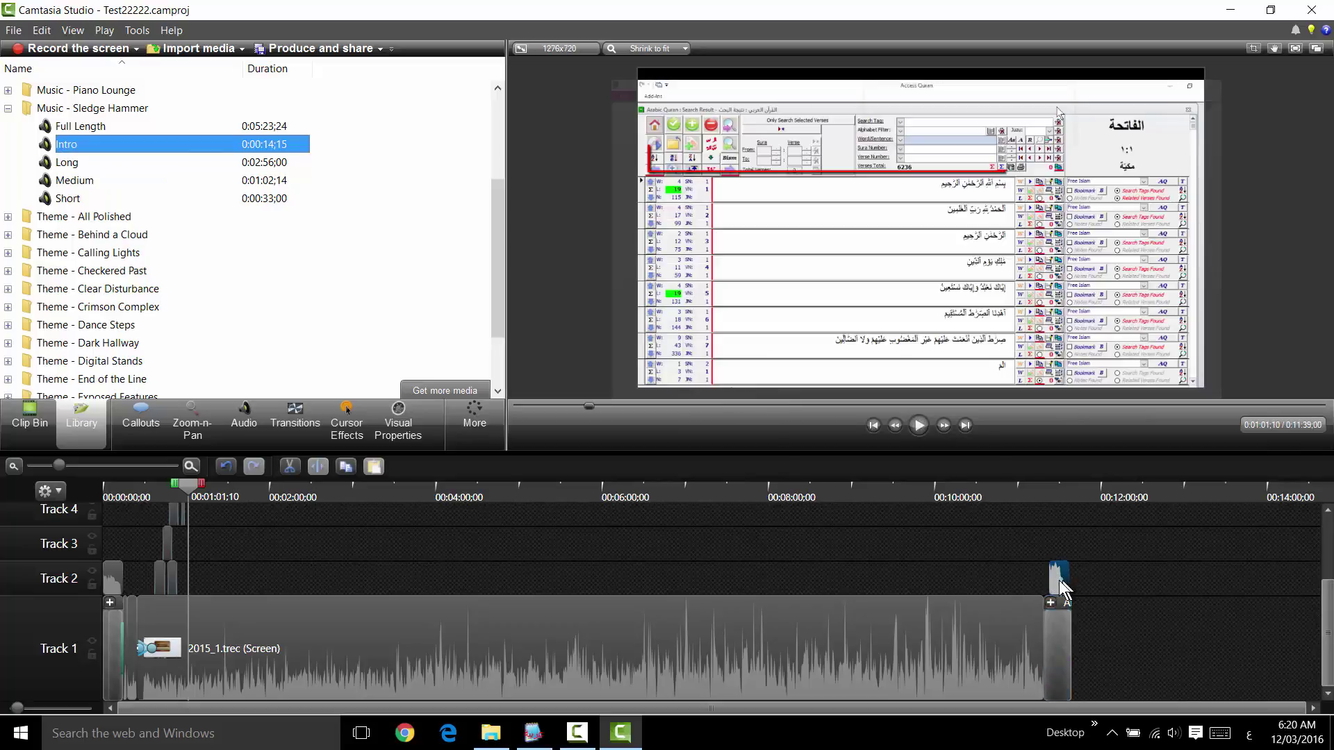
# - Align the Sledge Hammer intro music with the start of the closing Animated Title and trim the title to end with the music at 0:11:33;15
pyautogui.click(1058, 492)
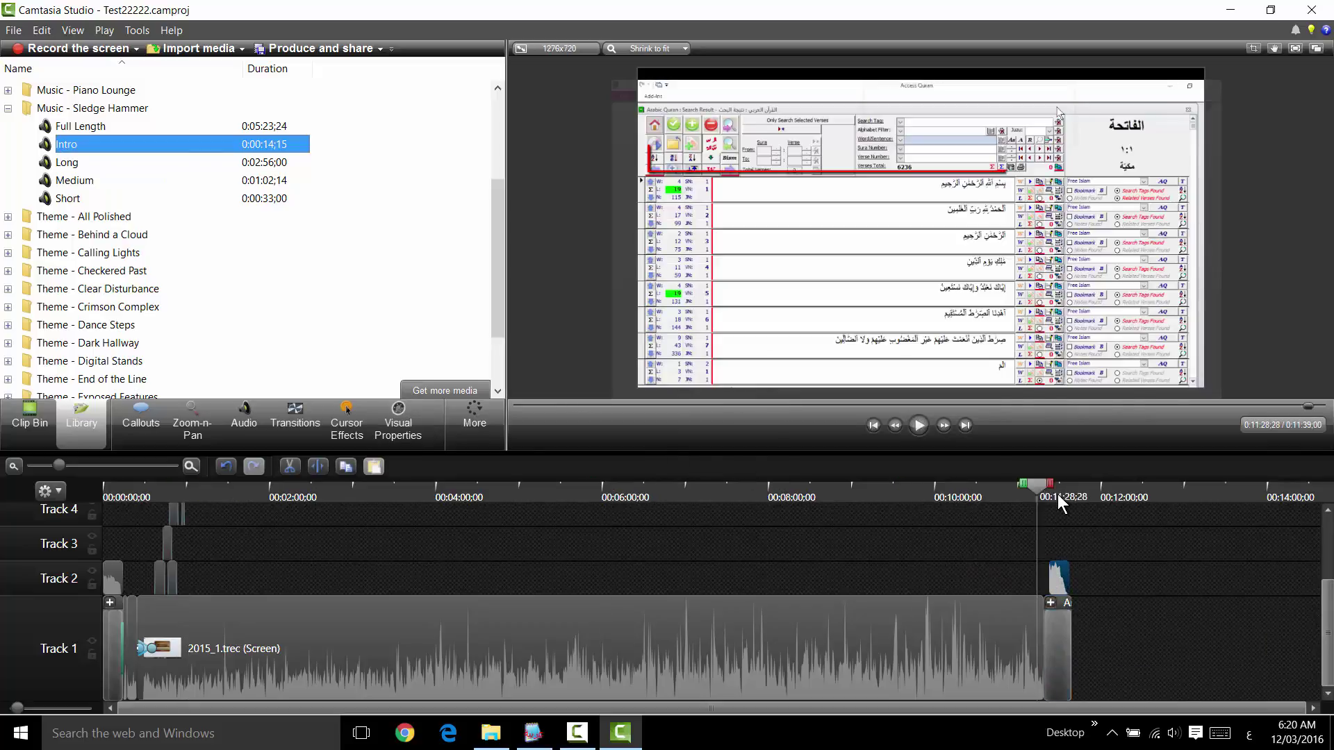
pyautogui.click(191, 466)
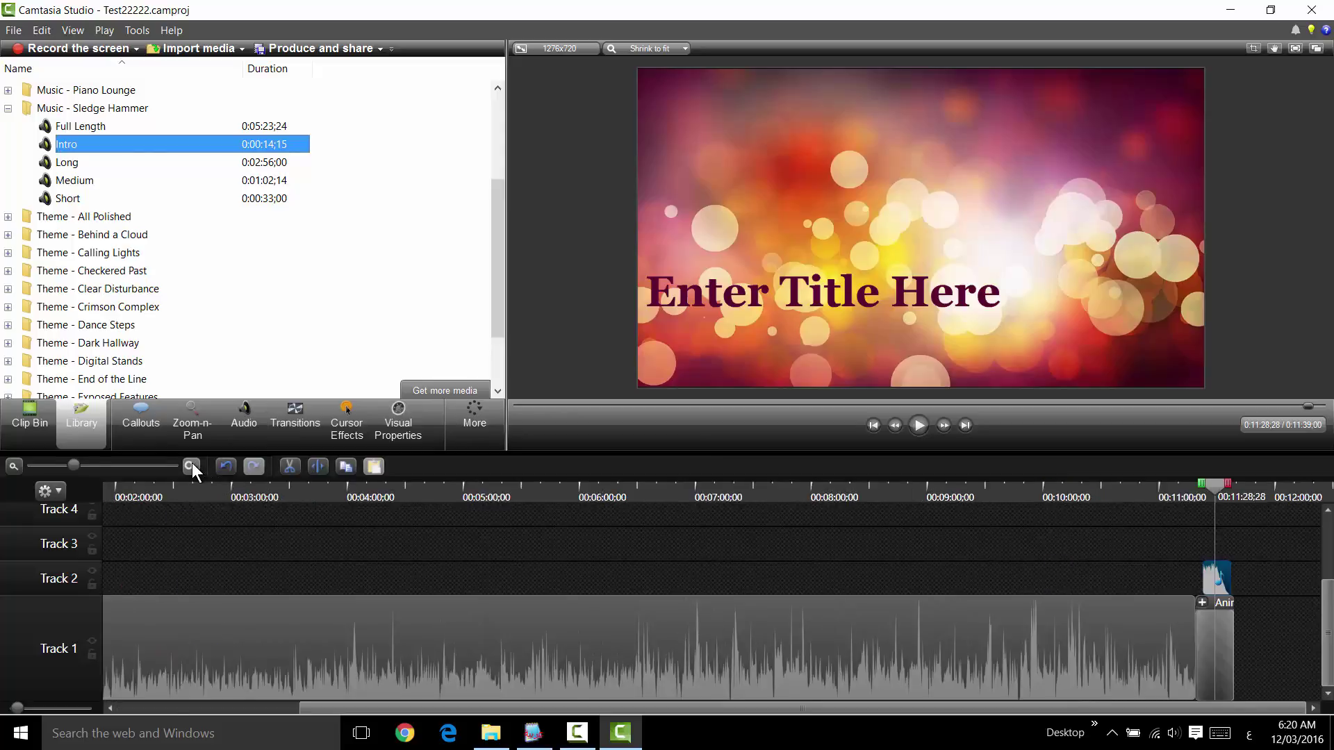
pyautogui.click(191, 466)
pyautogui.click(191, 467)
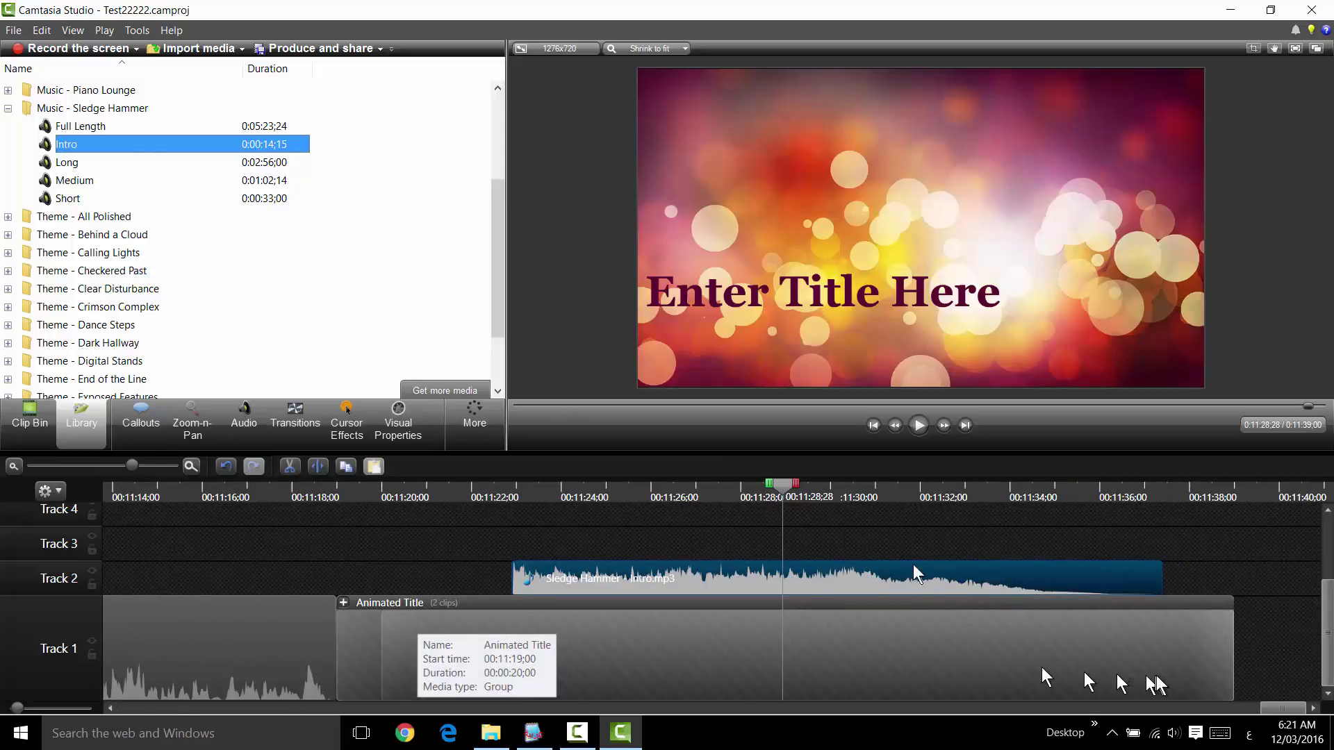
pyautogui.moveTo(652, 569); pyautogui.dragTo(473, 575)
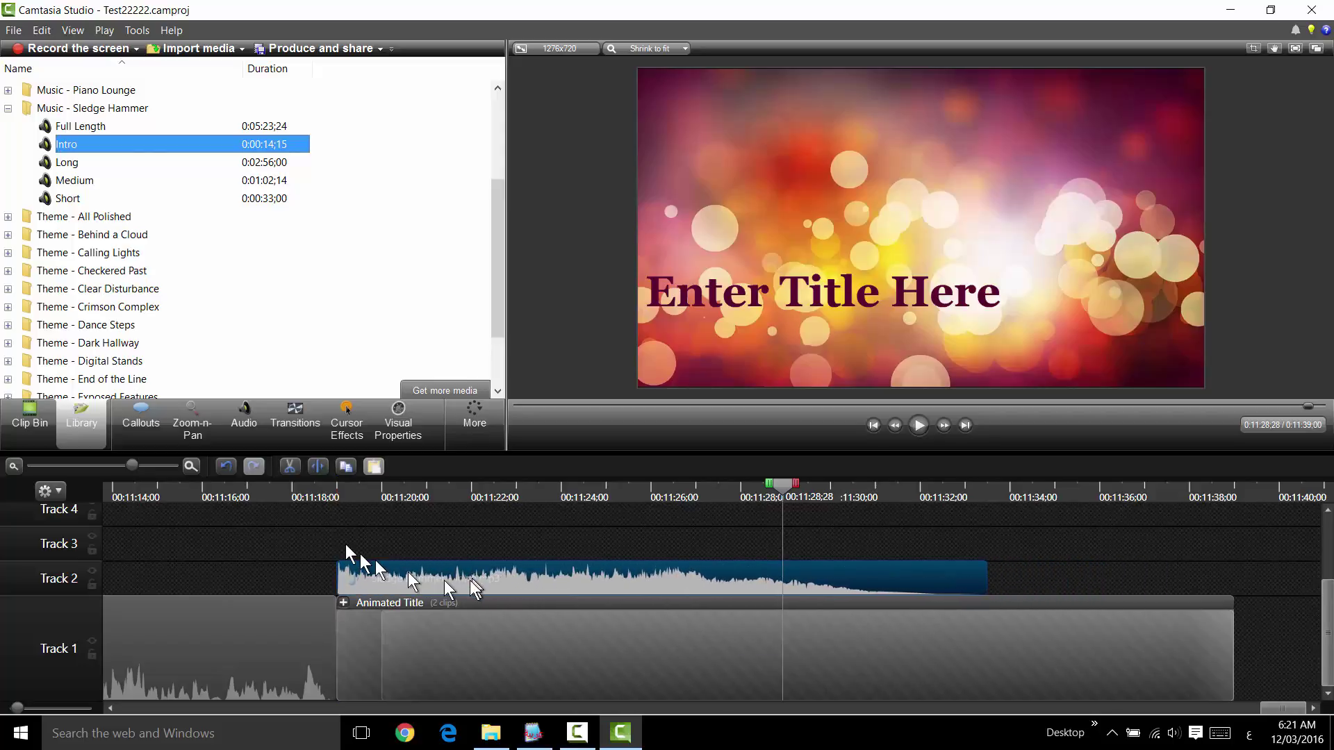
pyautogui.click(1233, 642)
pyautogui.moveTo(1231, 643); pyautogui.dragTo(989, 653)
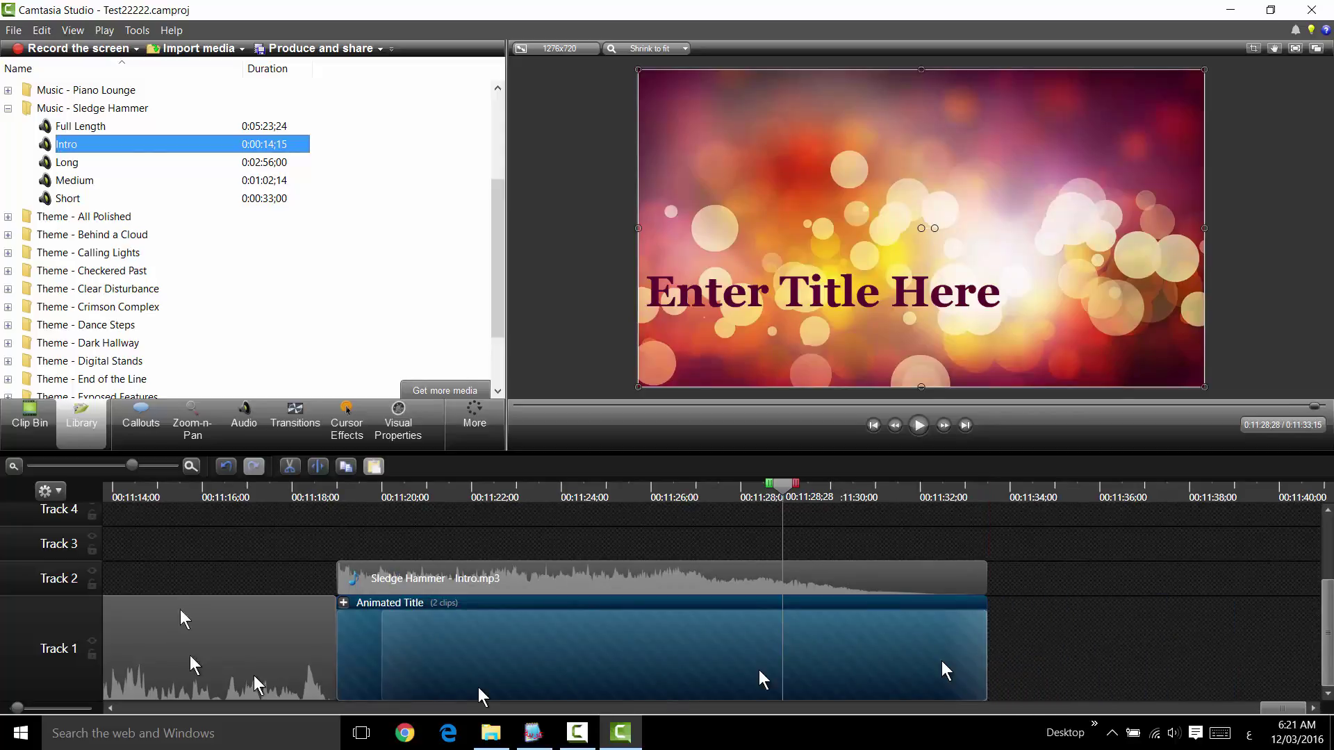
# - Play the timeline from 0:11:17;17 to check the cut from the recording into the closing title
pyautogui.click(273, 490)
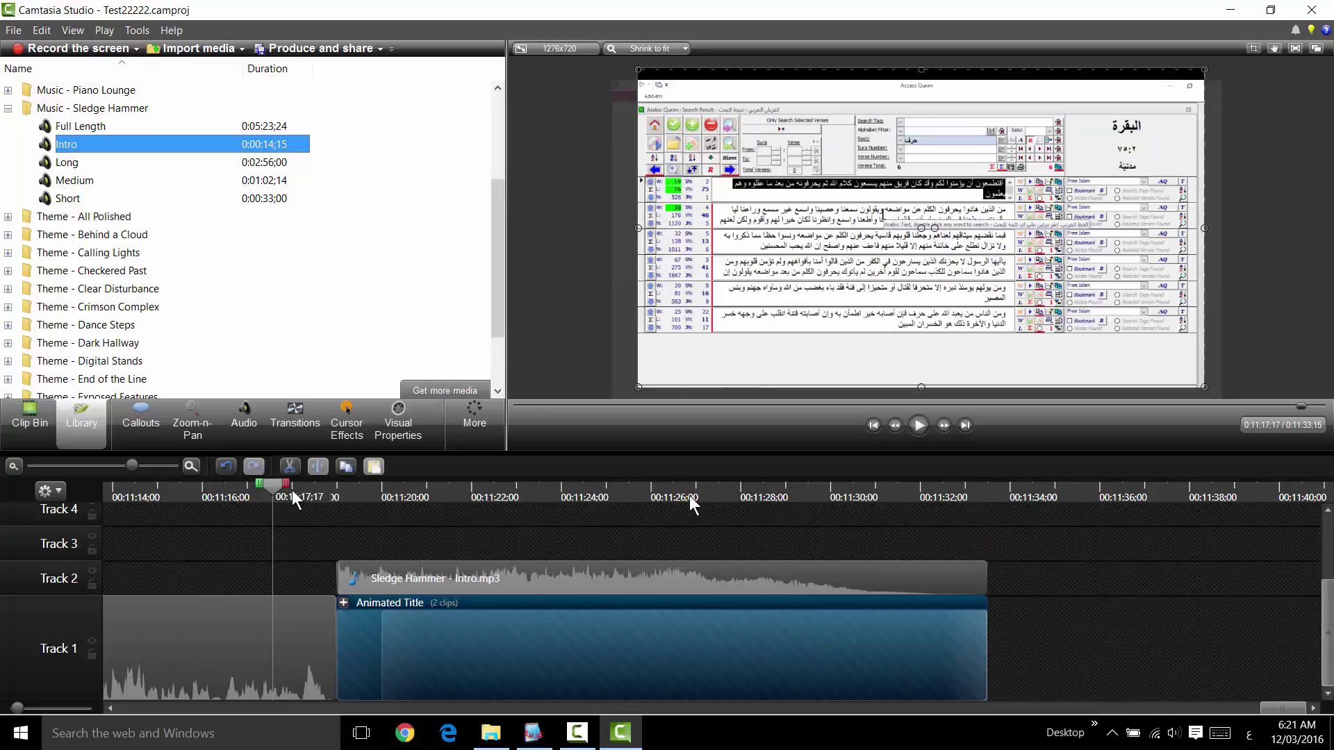
pyautogui.click(919, 426)
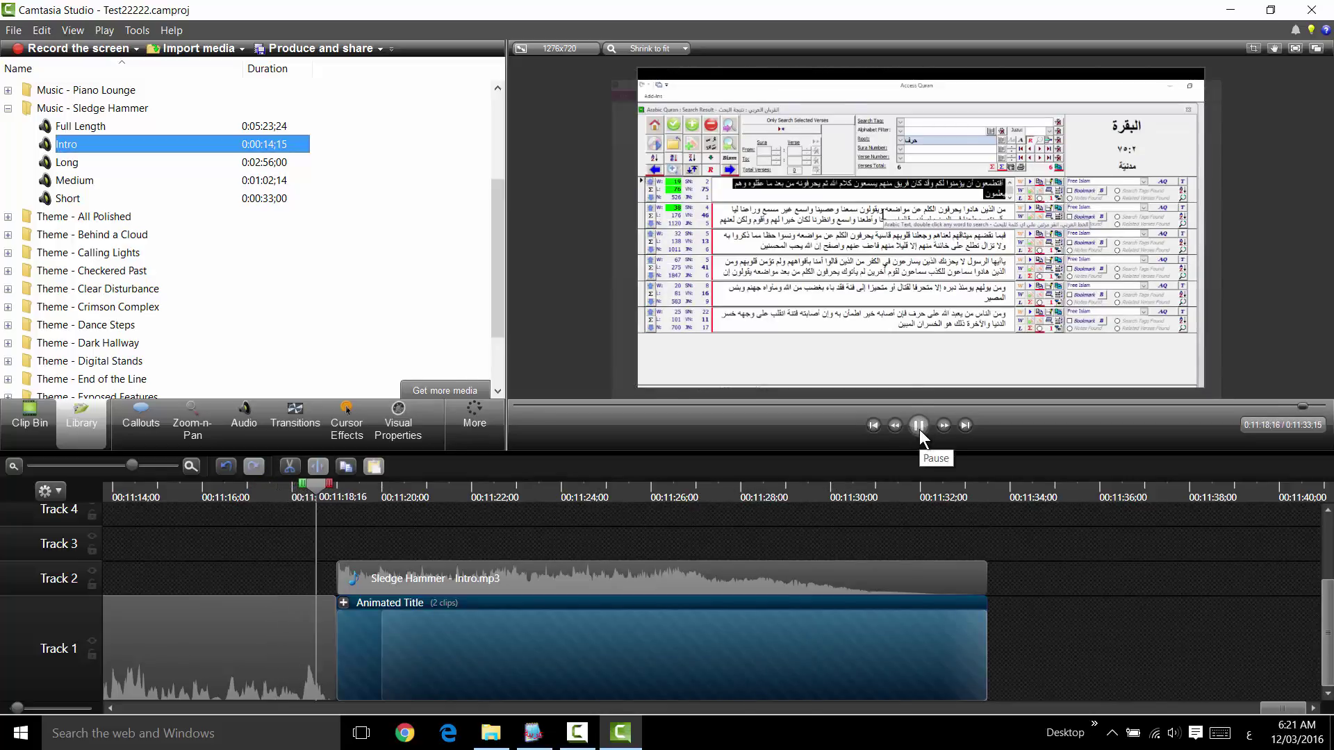
pyautogui.click(919, 429)
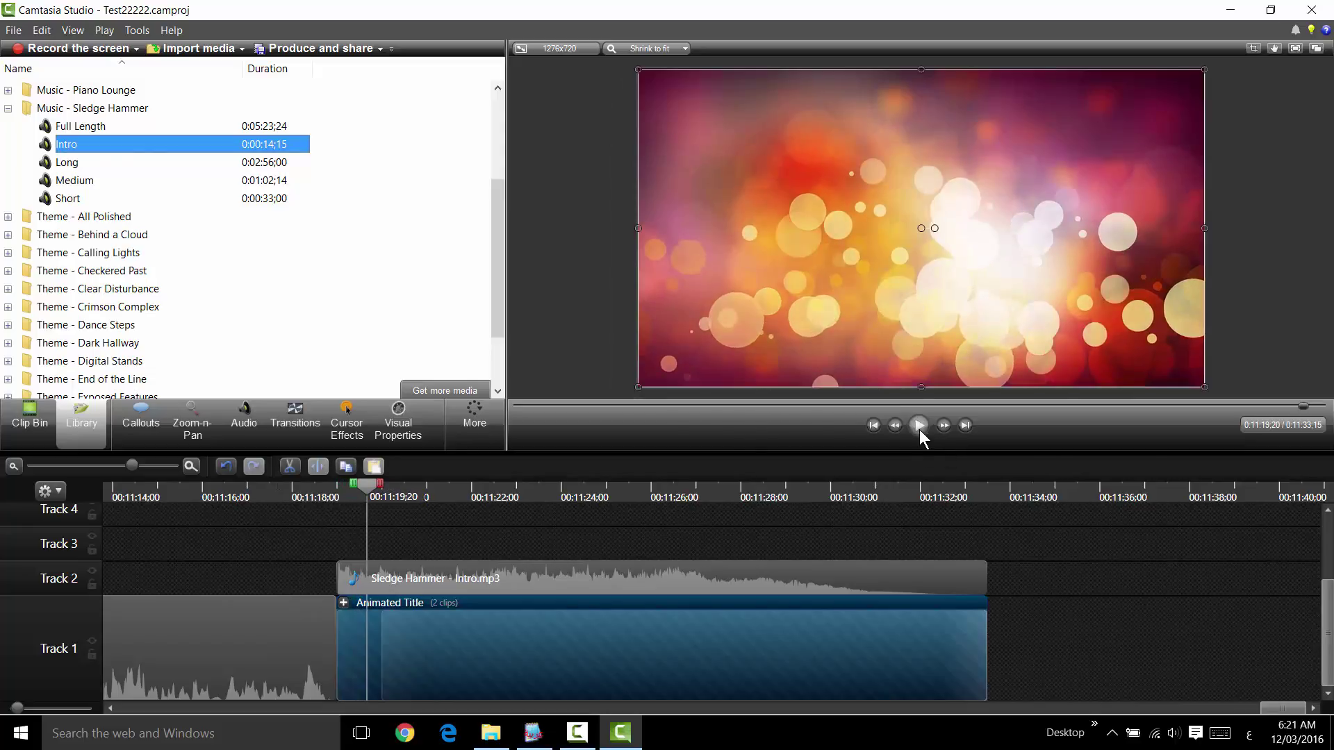
# - Add a Cube rotate transition between the screen recording and the closing Animated Title, and play it from 0:11:17;25
pyautogui.click(298, 417)
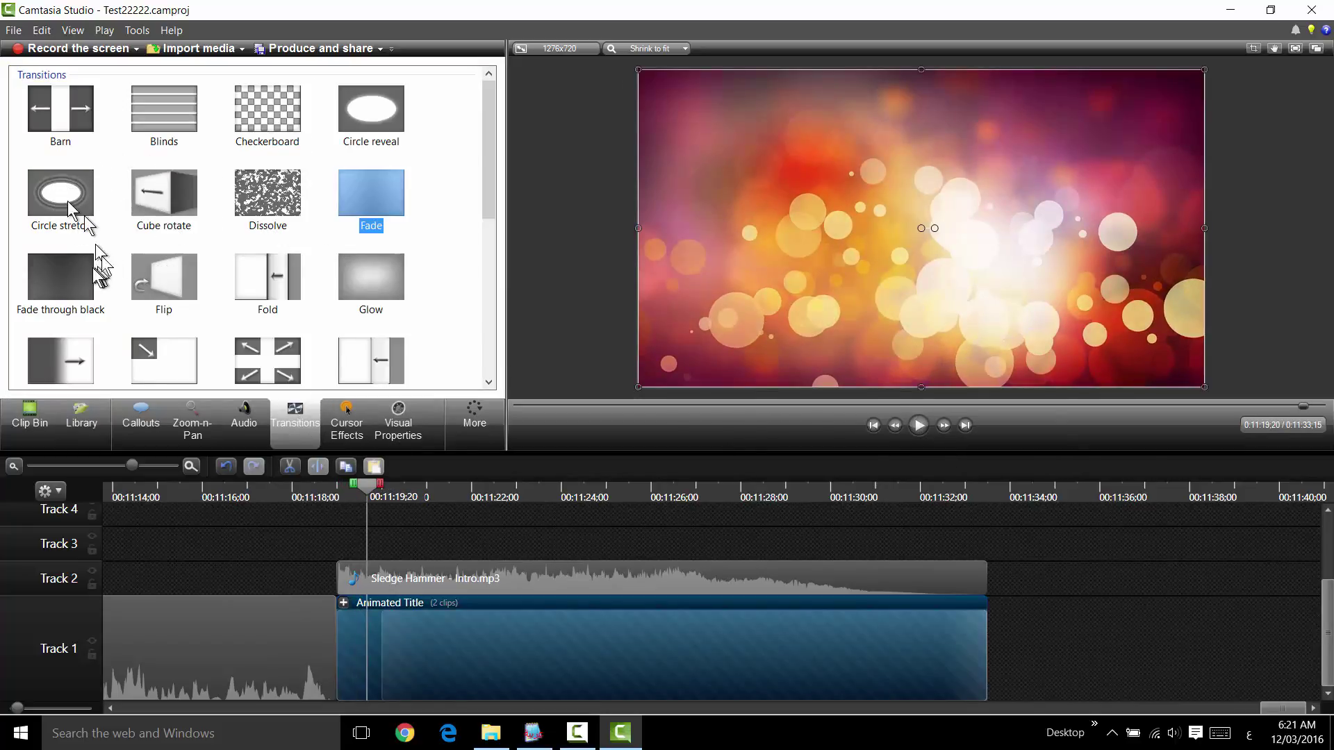
pyautogui.moveTo(166, 207); pyautogui.dragTo(337, 653)
pyautogui.click(285, 495)
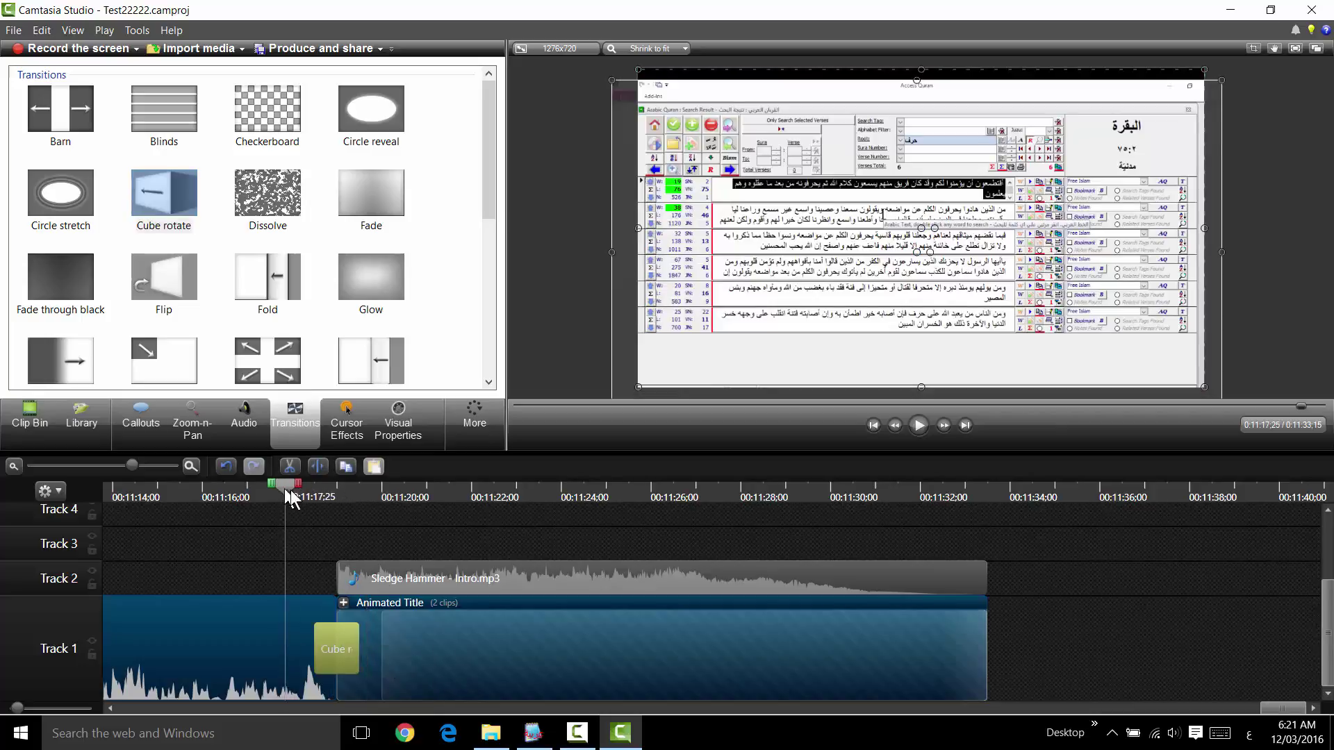
pyautogui.click(919, 426)
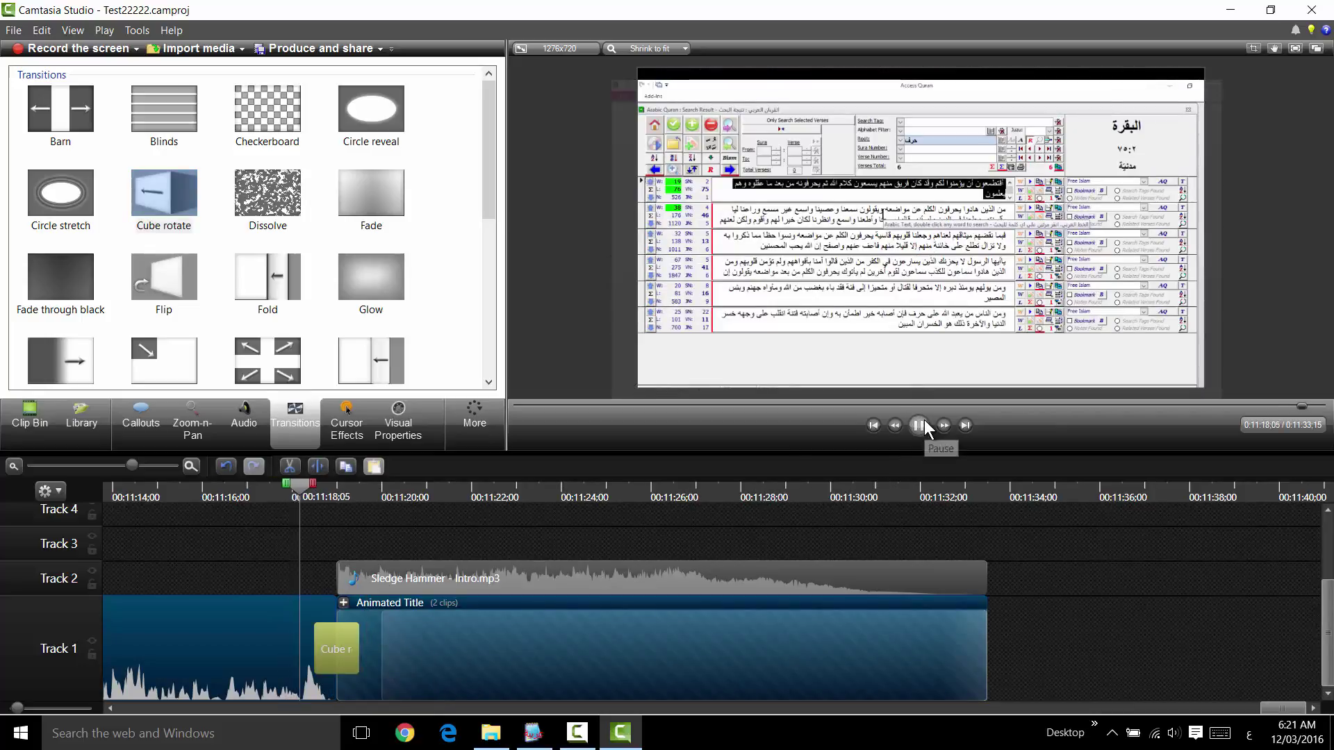
pyautogui.click(919, 424)
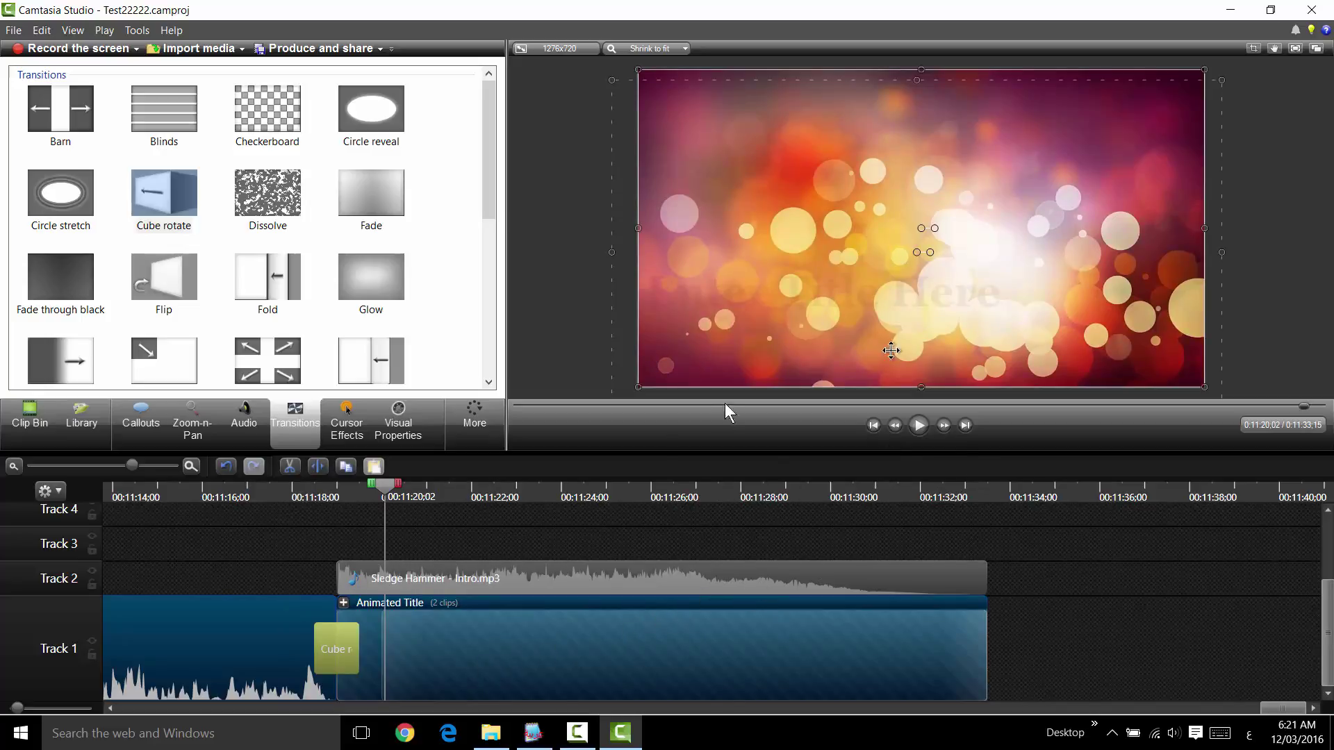
pyautogui.click(920, 425)
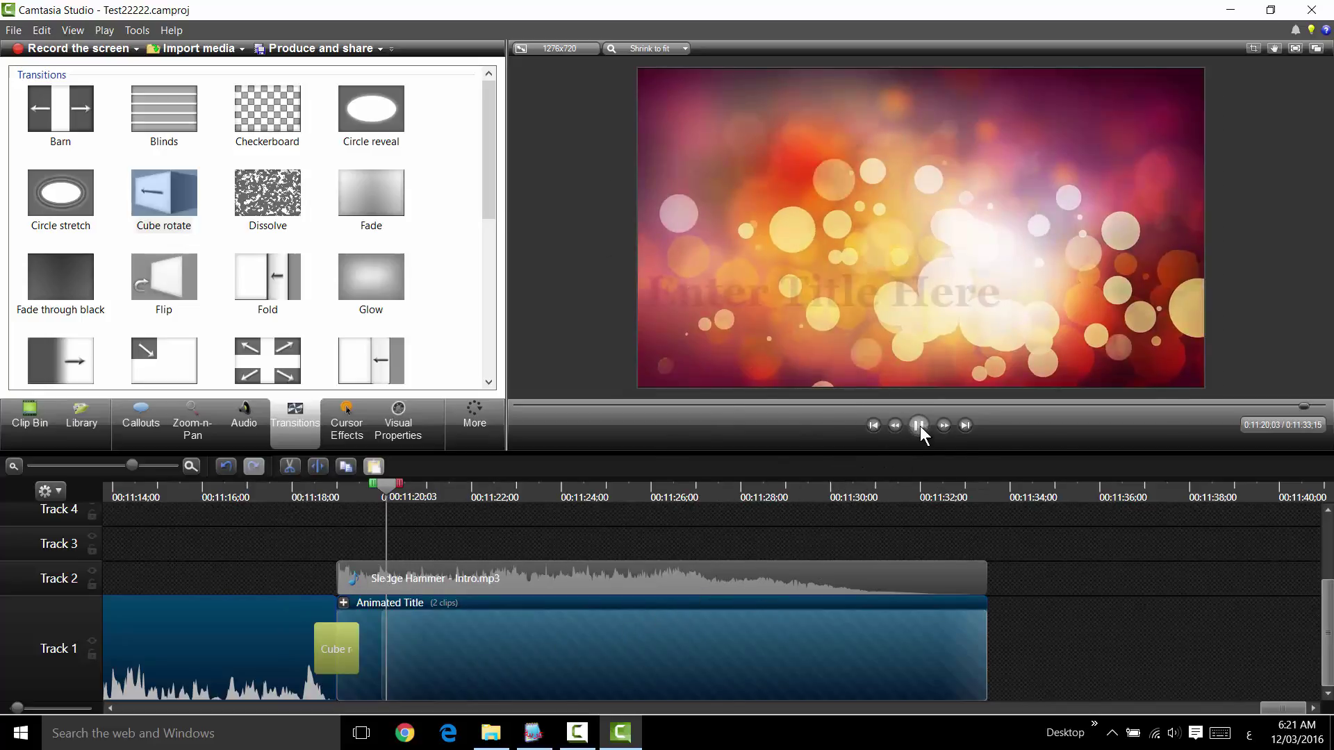
pyautogui.click(919, 425)
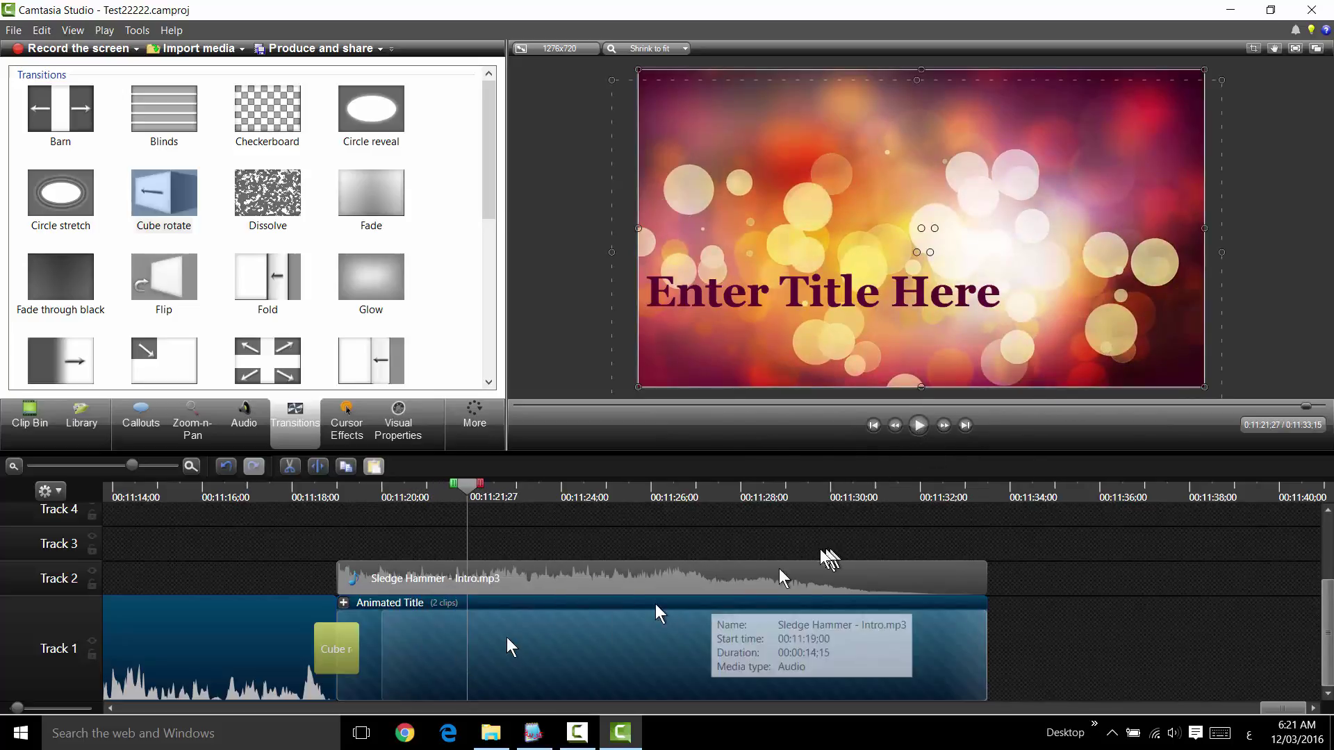
# - Open the closing title's text callout for editing and trim its start to about 0:11:23 on the timeline
pyautogui.doubleClick(810, 285)
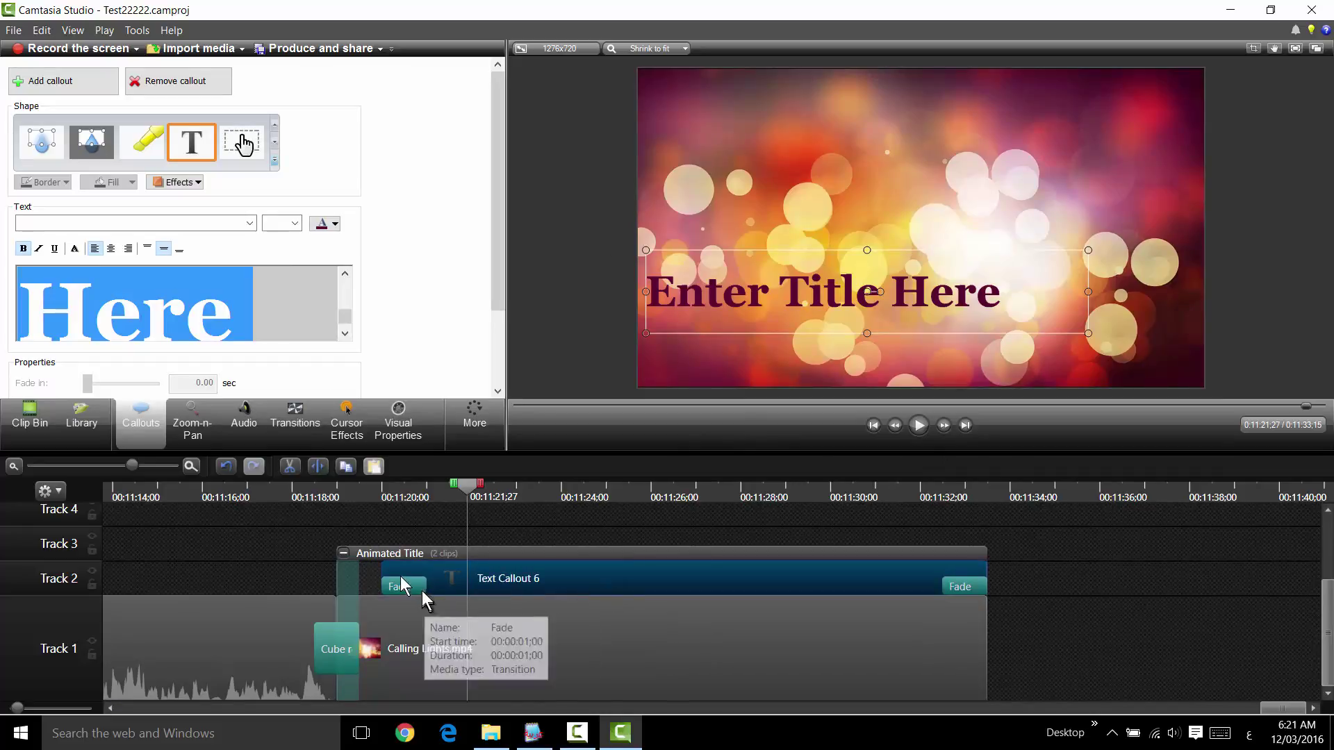
pyautogui.moveTo(384, 571); pyautogui.dragTo(517, 584)
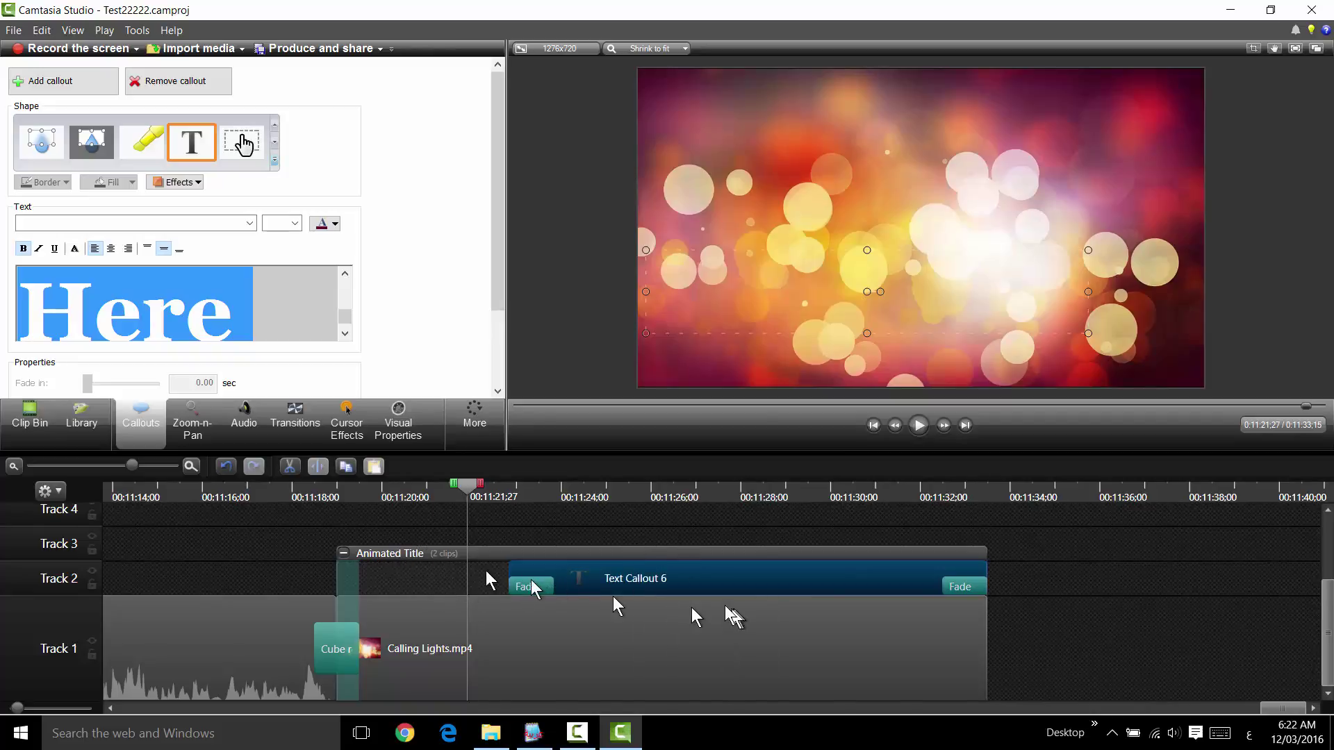
pyautogui.click(695, 496)
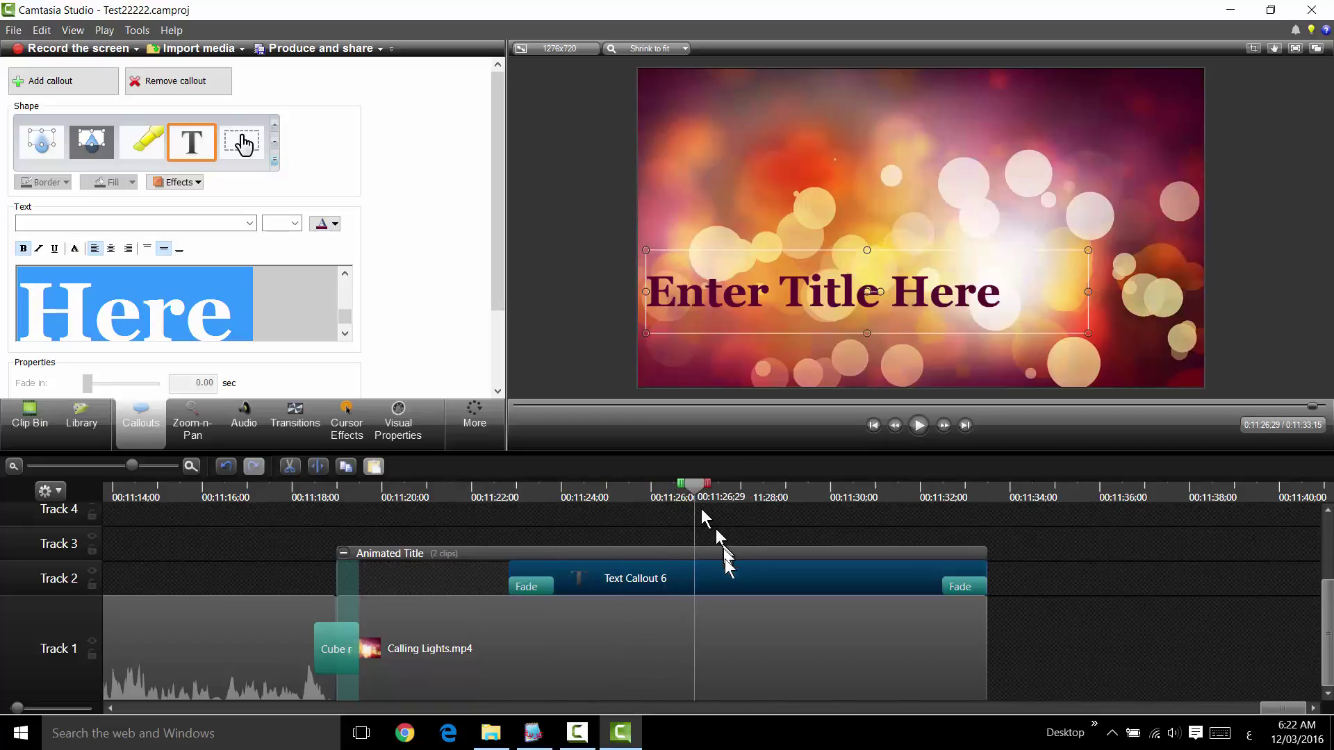
# - Write "إلي اللقاء" on its own line in Arabic Pad and replace the closing callout's placeholder text with it
pyautogui.click(533, 733)
pyautogui.write('÷مغ شممضشء')
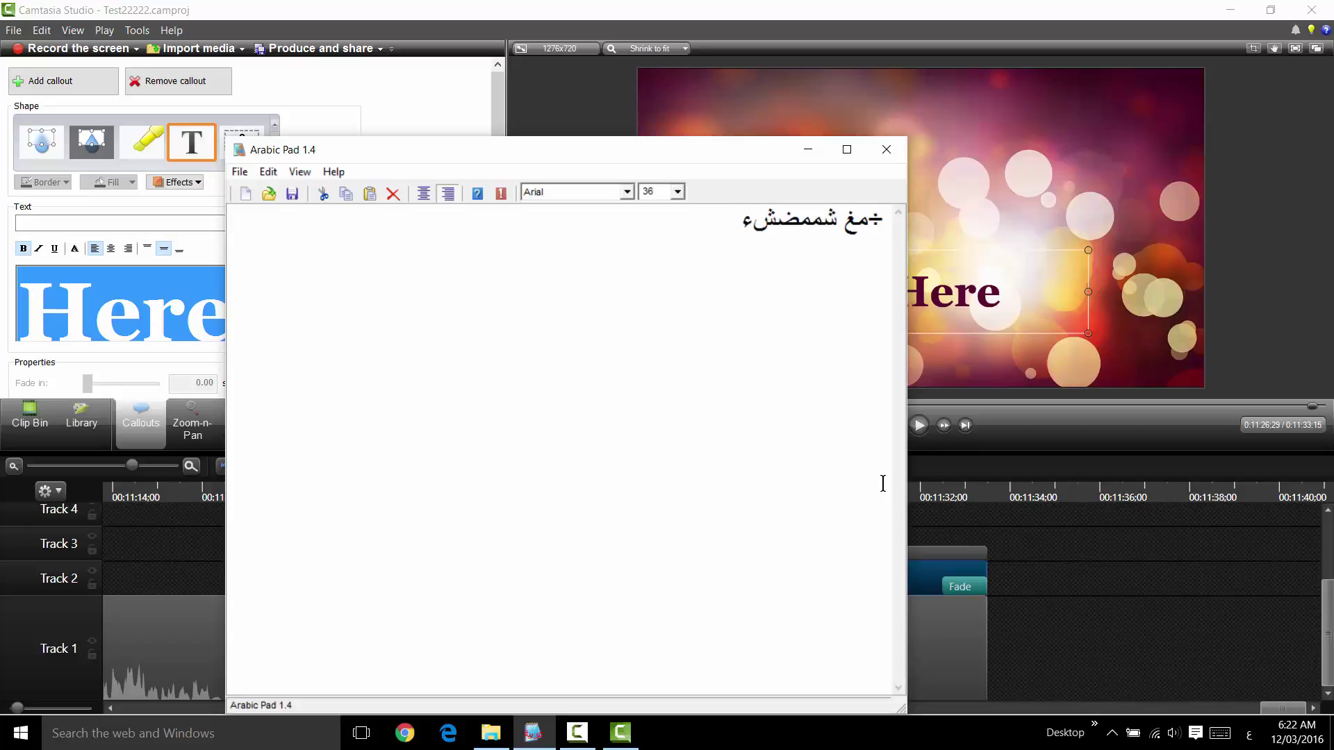
pyautogui.press('super+space')
pyautogui.press('Return')
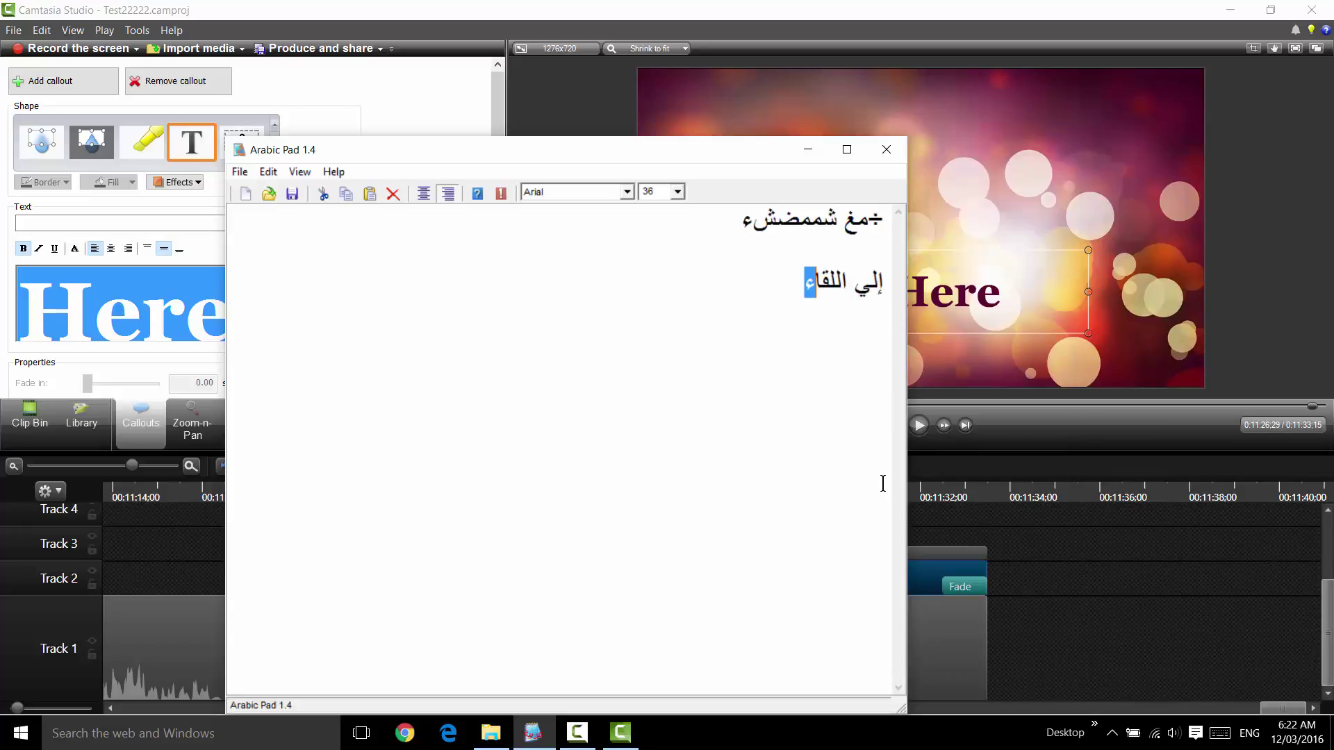
pyautogui.hotkey('shift', 'Right')
pyautogui.hotkey('shift', 'Right')
pyautogui.hotkey('shift', 'Right')
pyautogui.hotkey('shift', 'Right')
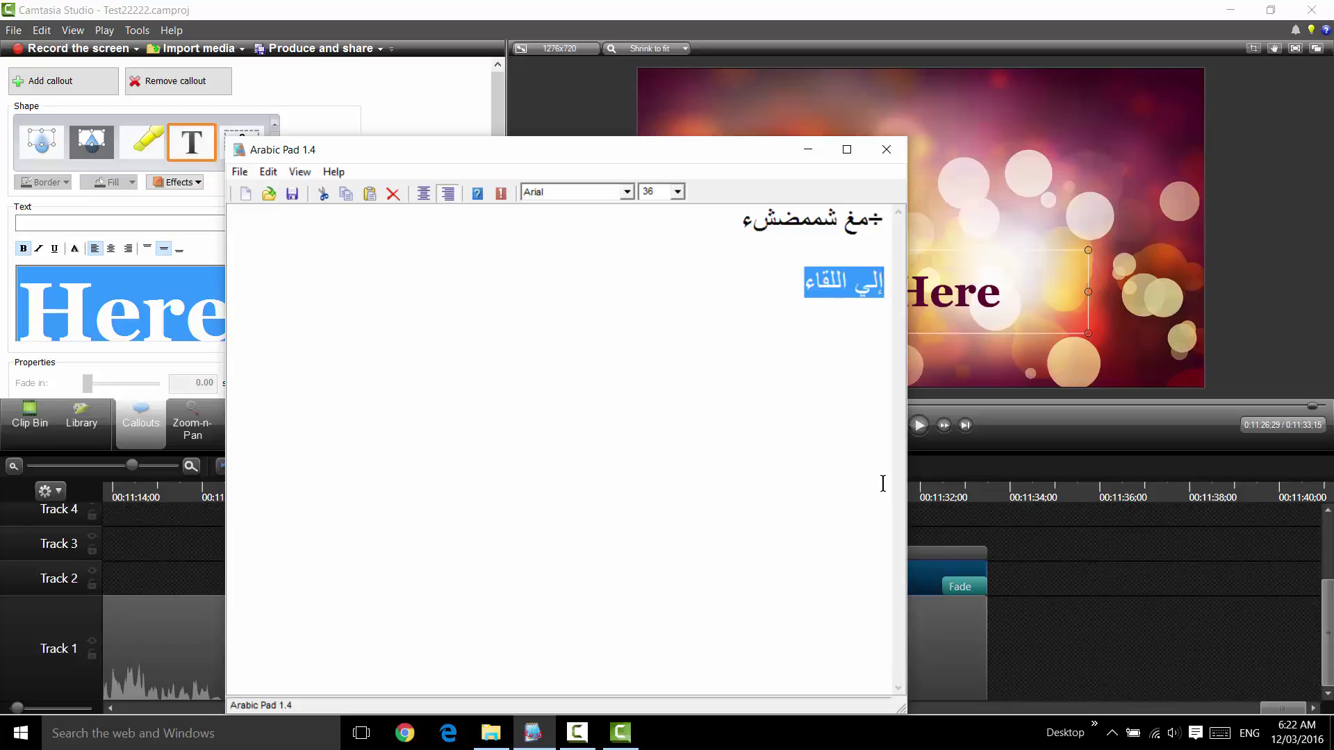
pyautogui.click(808, 149)
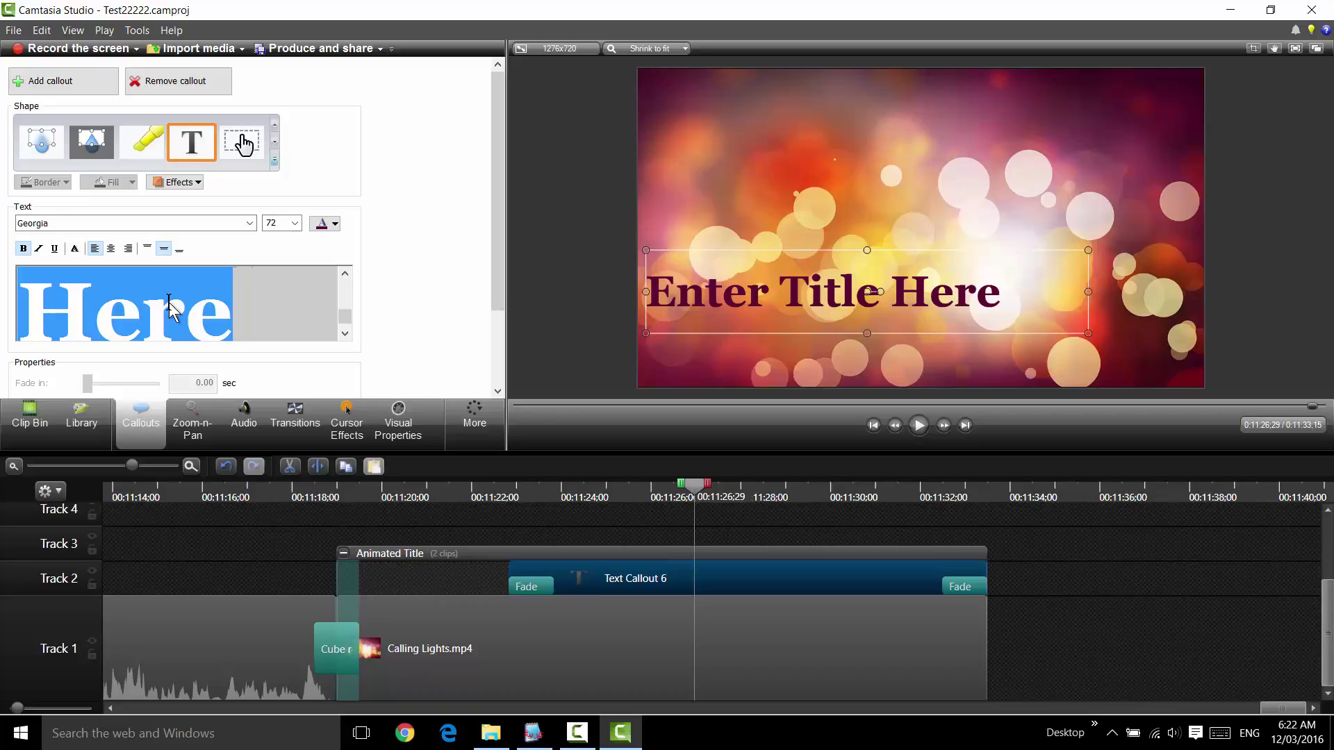
pyautogui.write('إلى اللقاء')
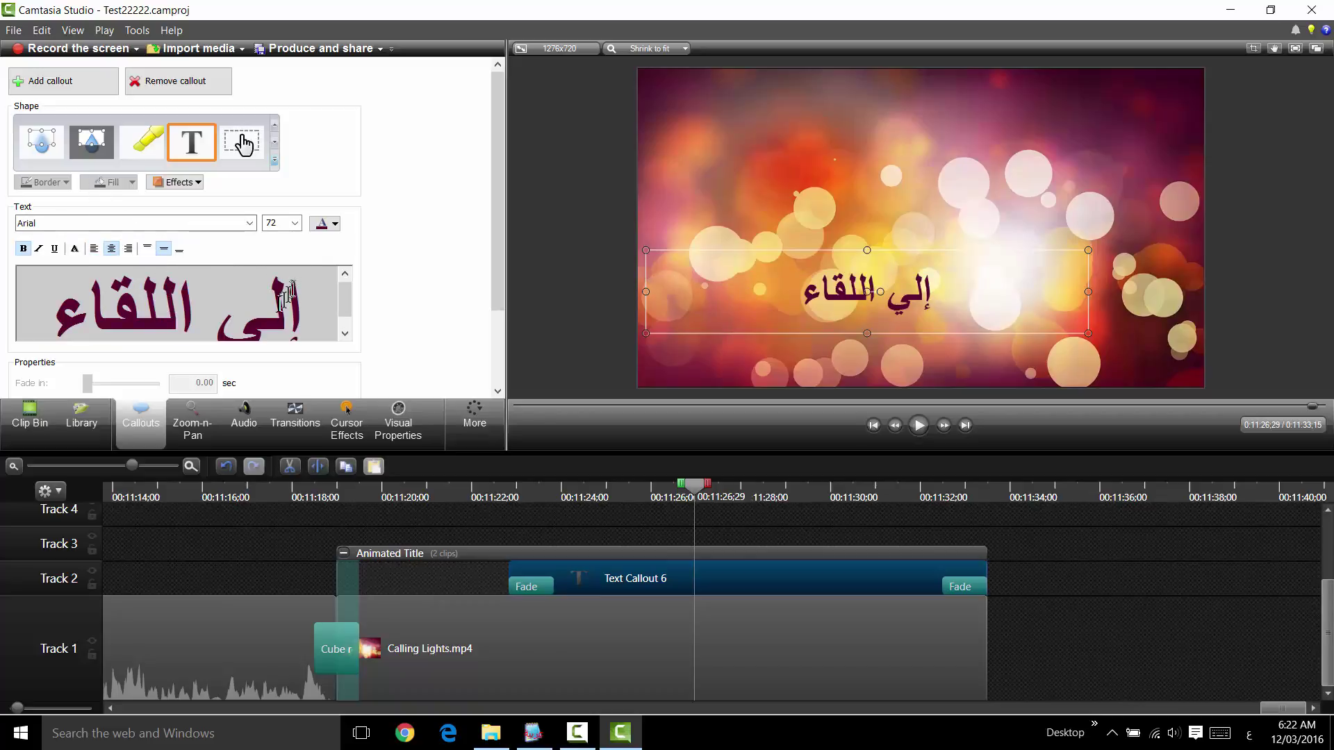
# - Colour all of the closing callout's text white and apply the Shadow effect to it
pyautogui.hotkey('ctrl', 'a')
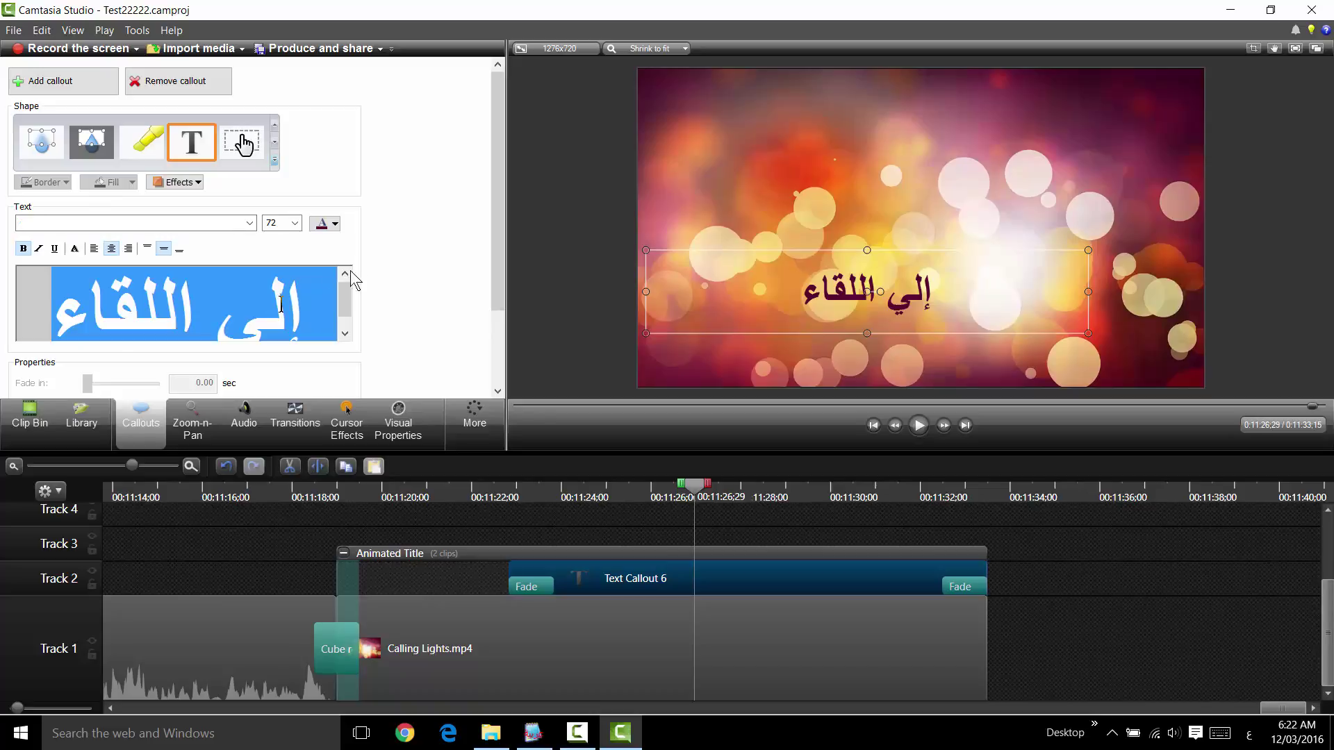
pyautogui.click(335, 224)
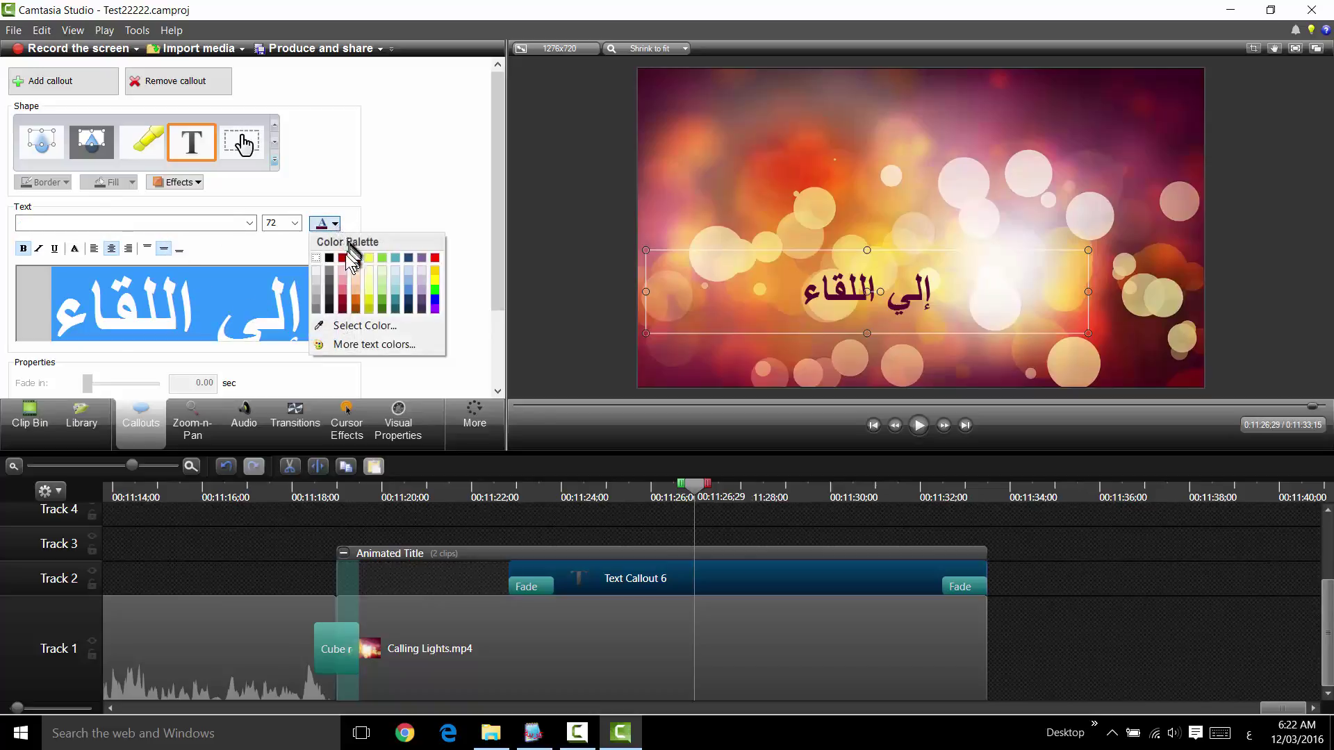
pyautogui.click(435, 259)
pyautogui.click(335, 224)
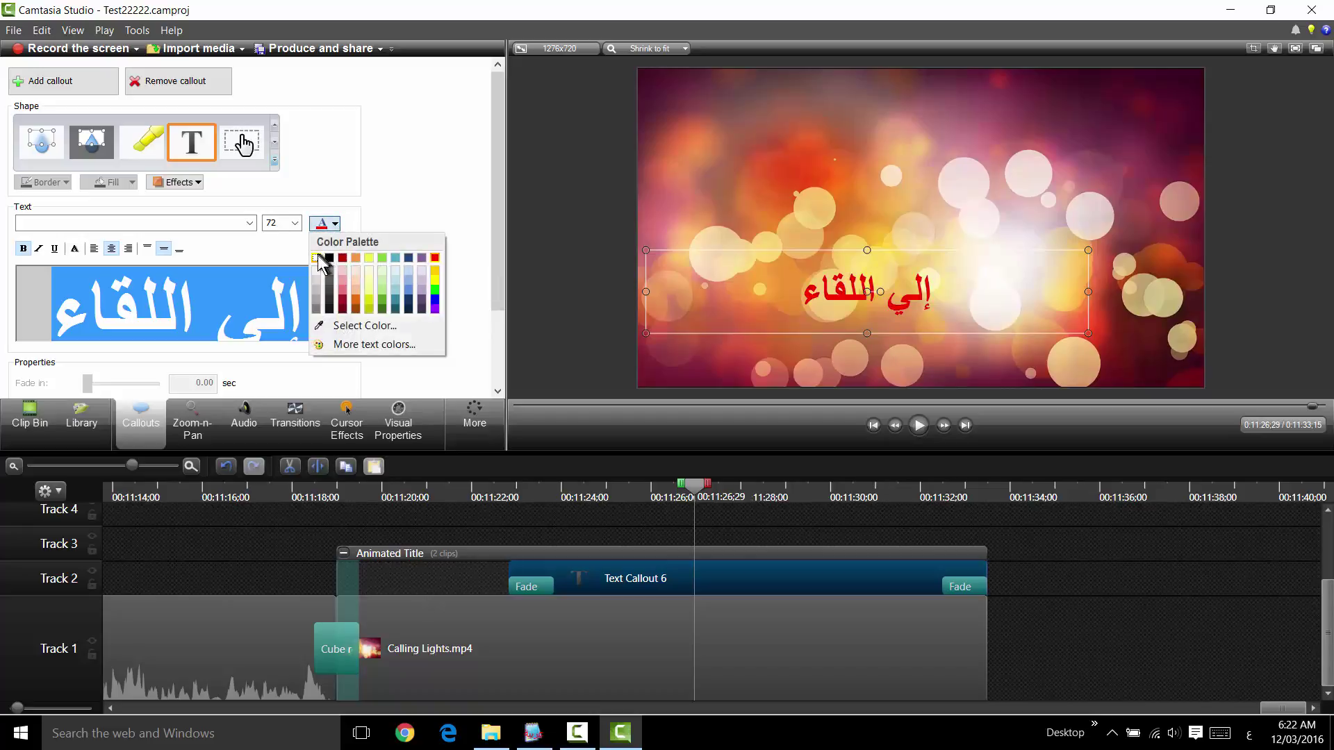
pyautogui.click(317, 271)
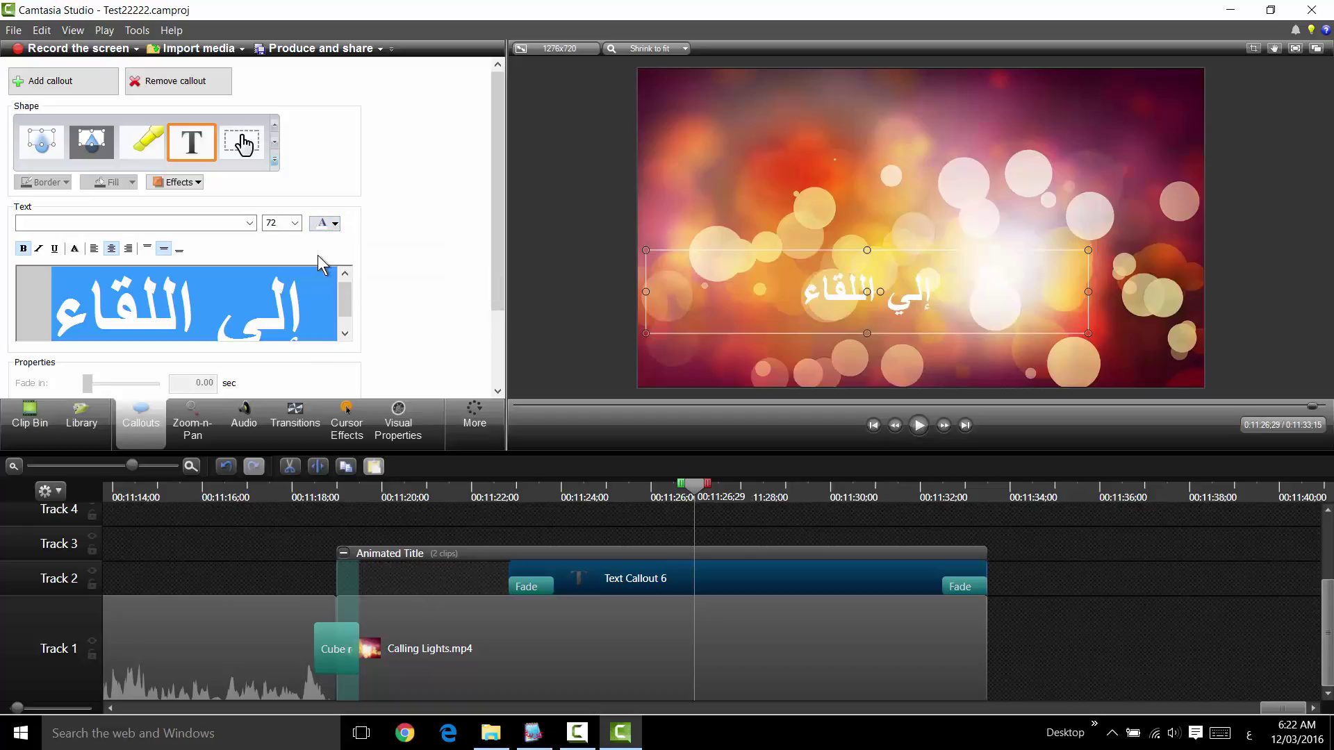
pyautogui.click(198, 183)
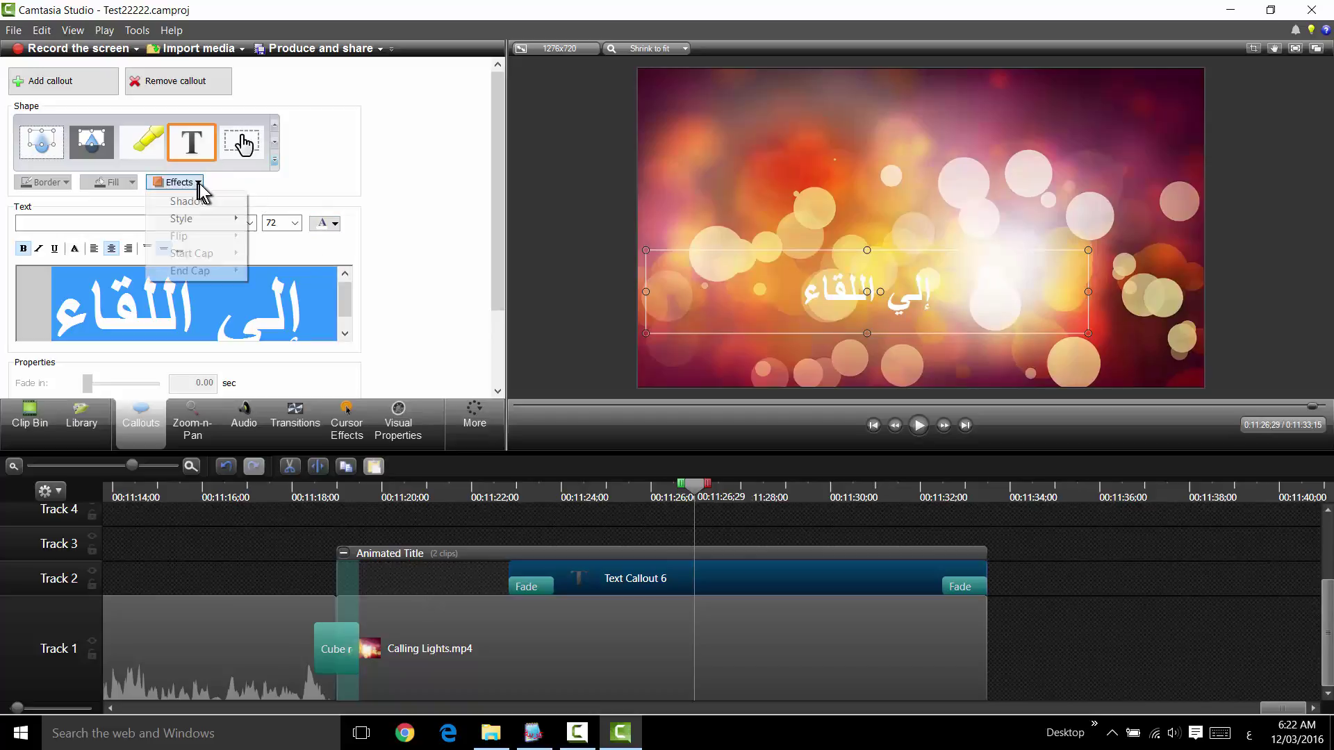
pyautogui.click(189, 201)
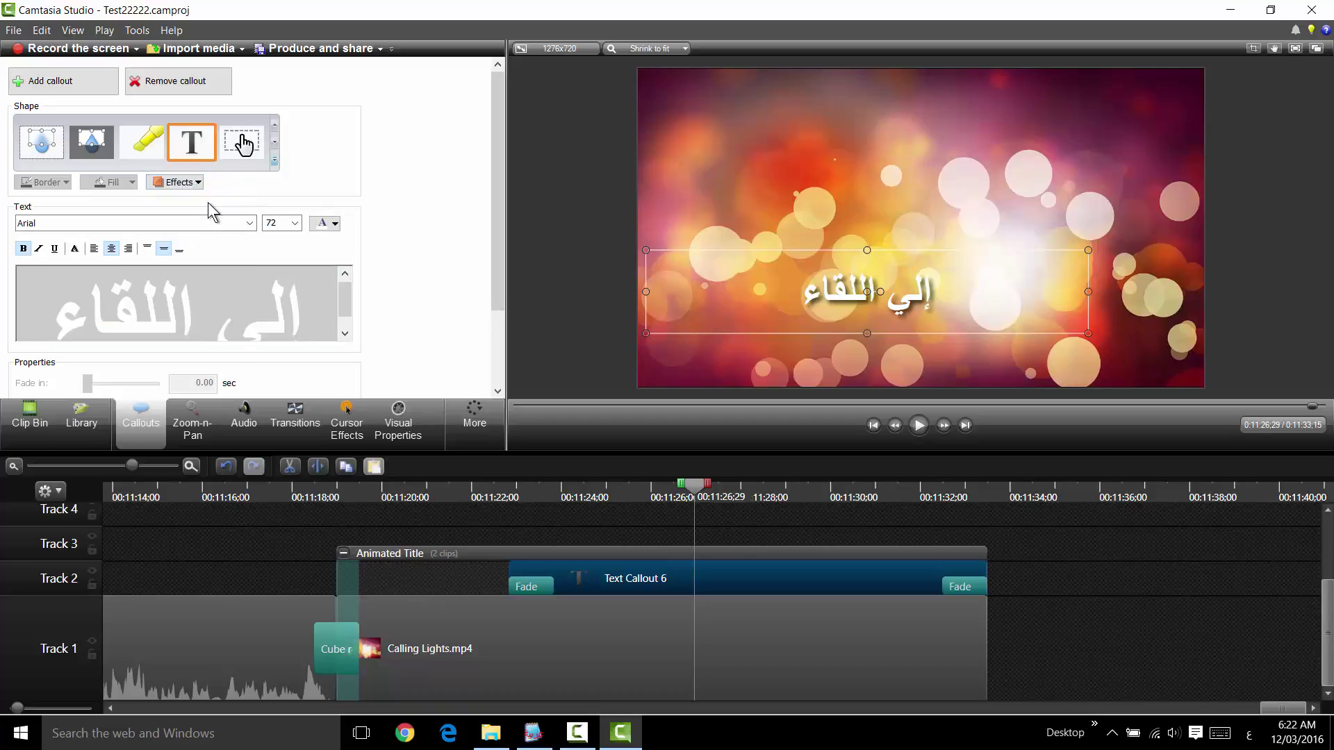
# - Set the font size of the entire closing callout text to 100
pyautogui.click(288, 295)
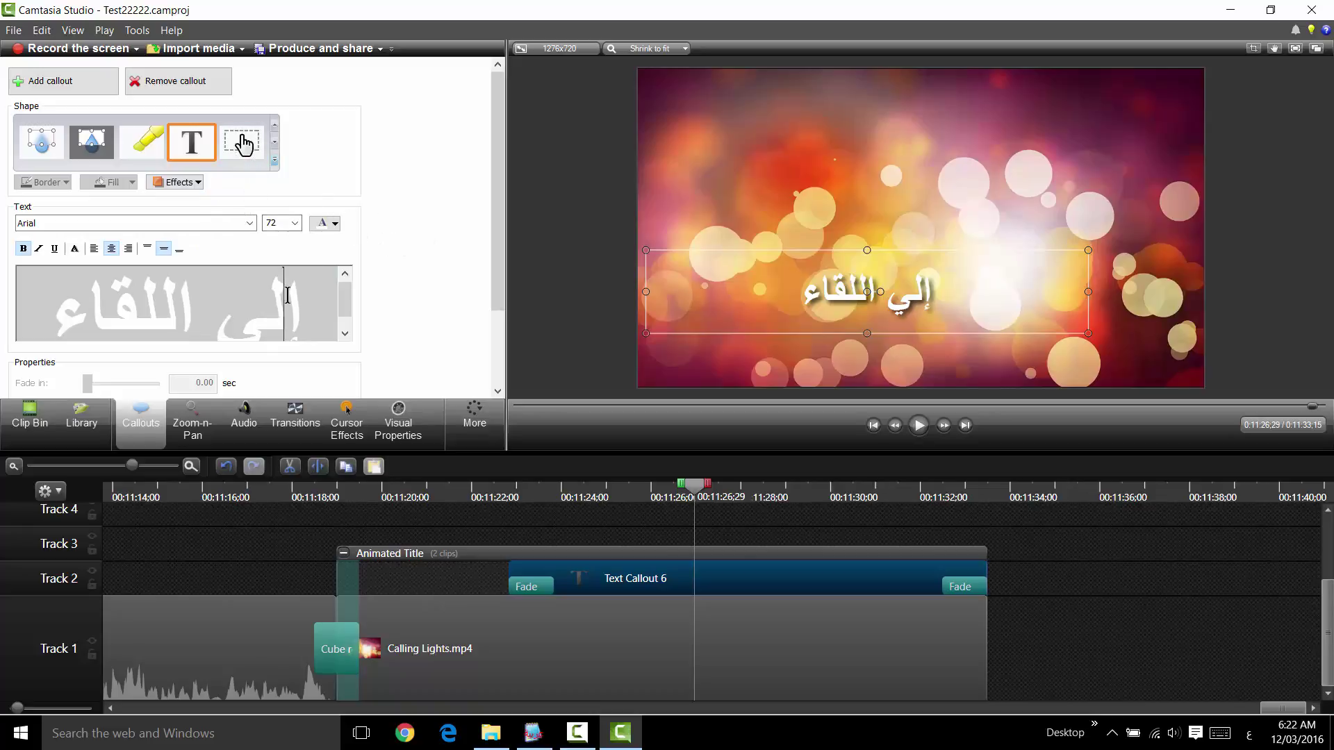
pyautogui.hotkey('ctrl', 'a')
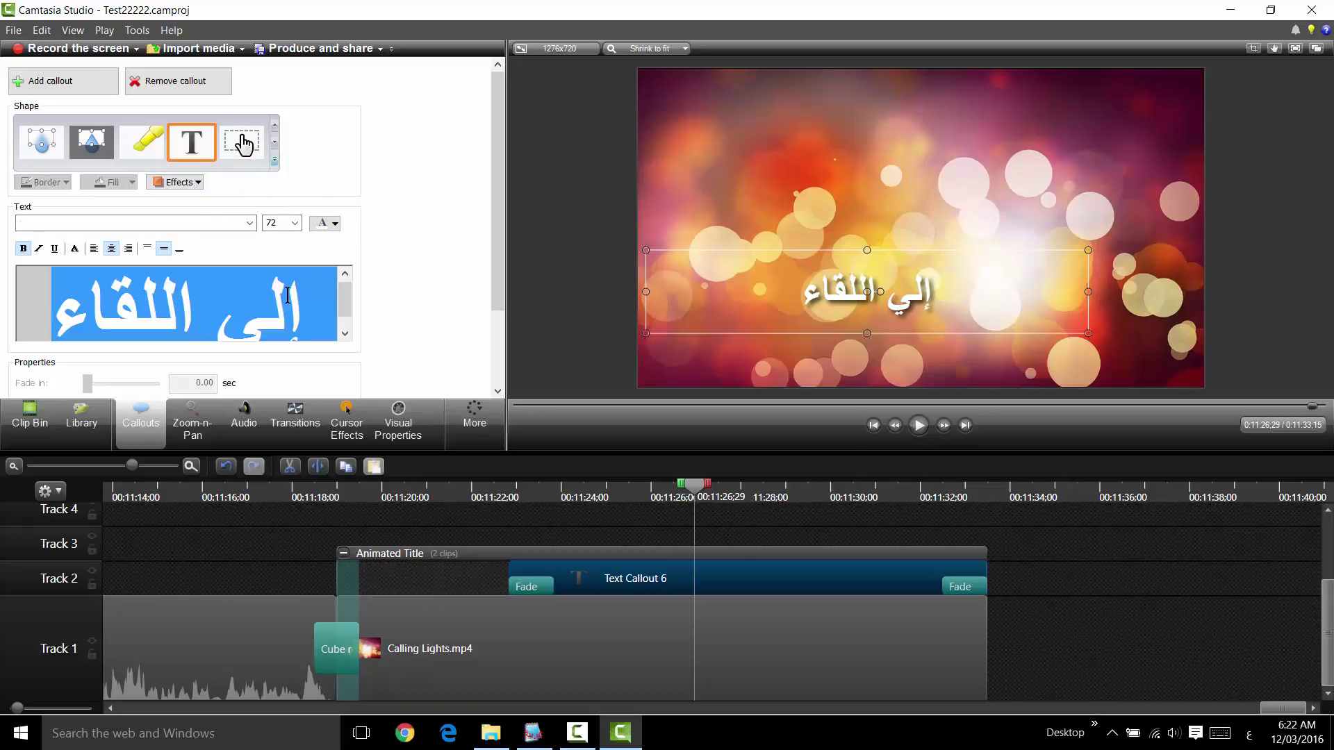
pyautogui.click(283, 223)
pyautogui.write('100')
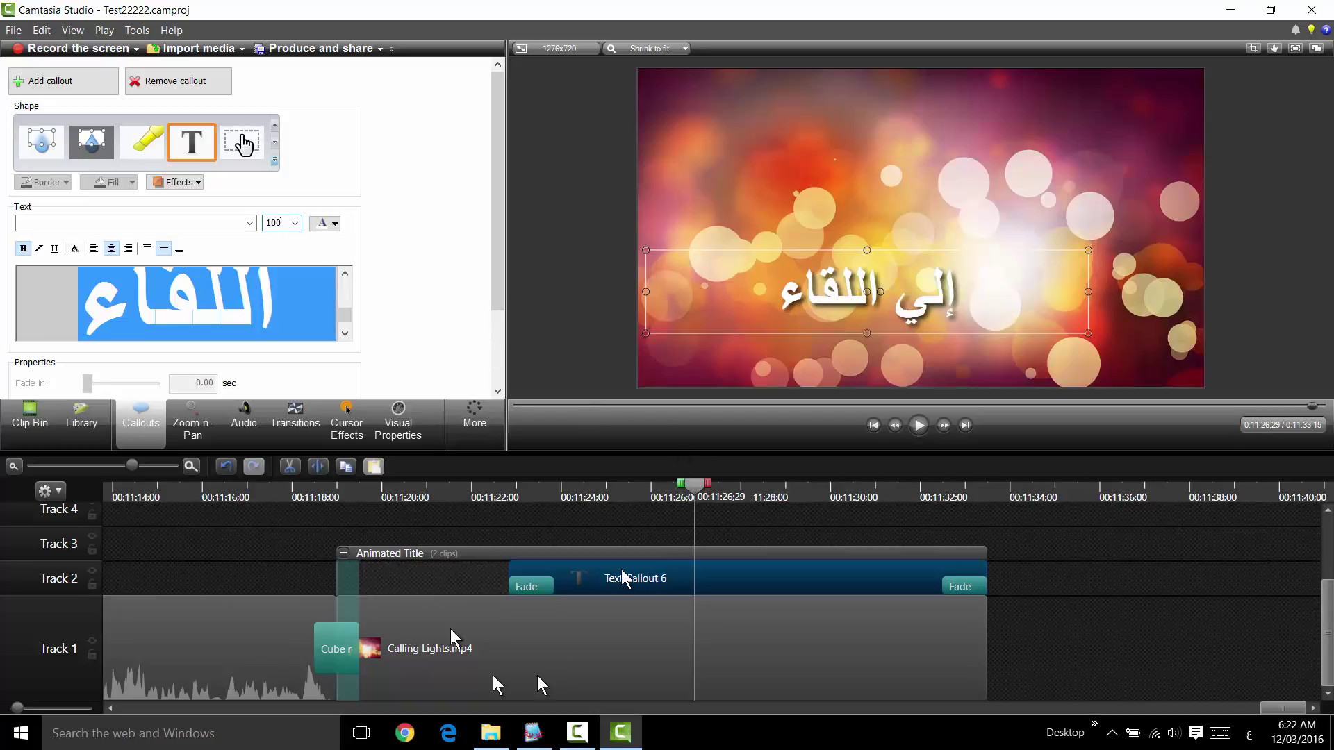
# - Play the ending from 0:11:17;00 and lengthen the closing callout's final Fade so it starts at about 0:11:28
pyautogui.click(247, 494)
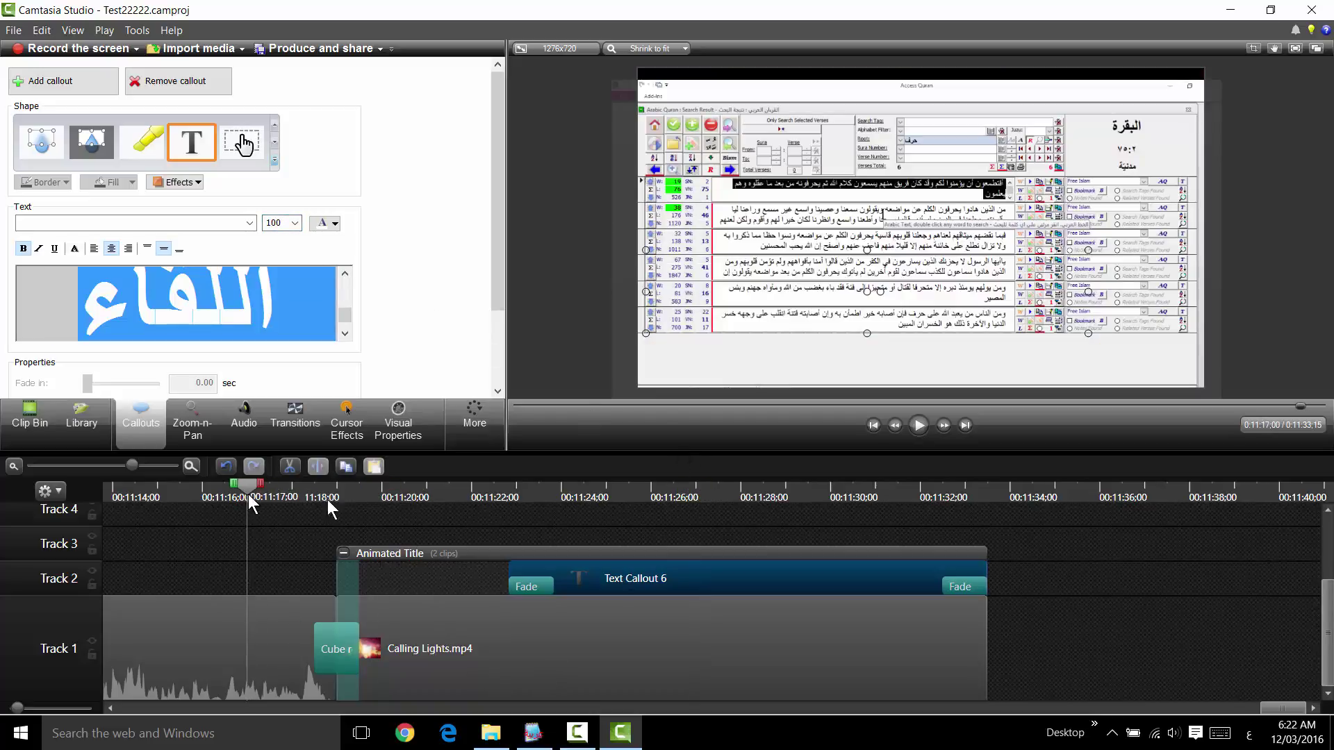
pyautogui.click(922, 423)
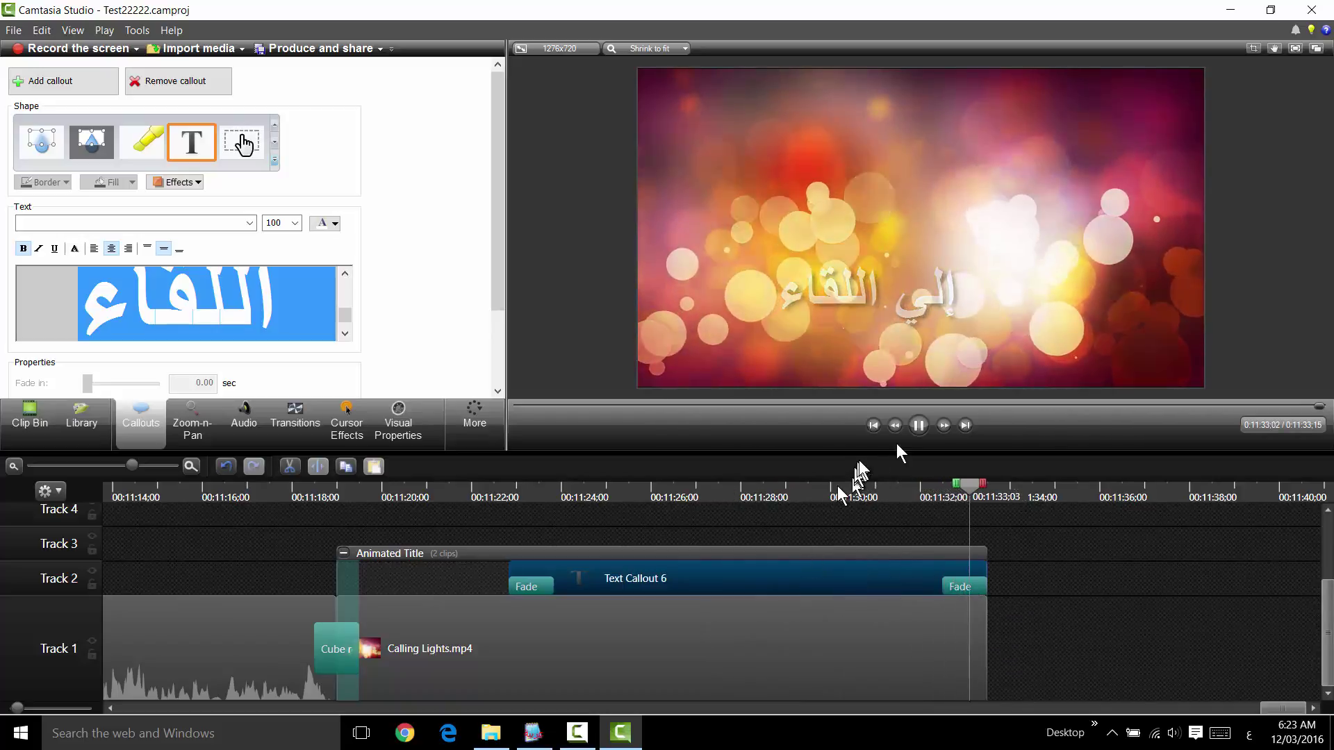
pyautogui.click(961, 589)
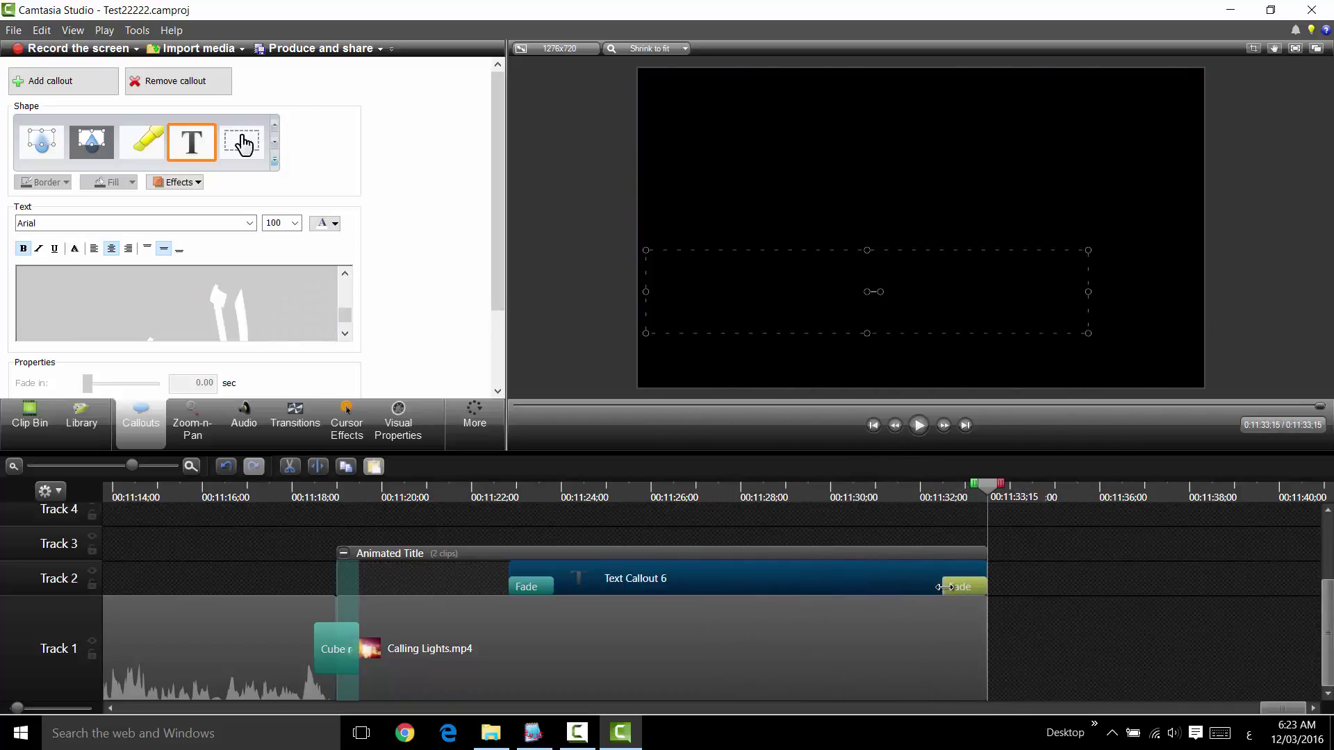
pyautogui.moveTo(945, 587); pyautogui.dragTo(738, 582)
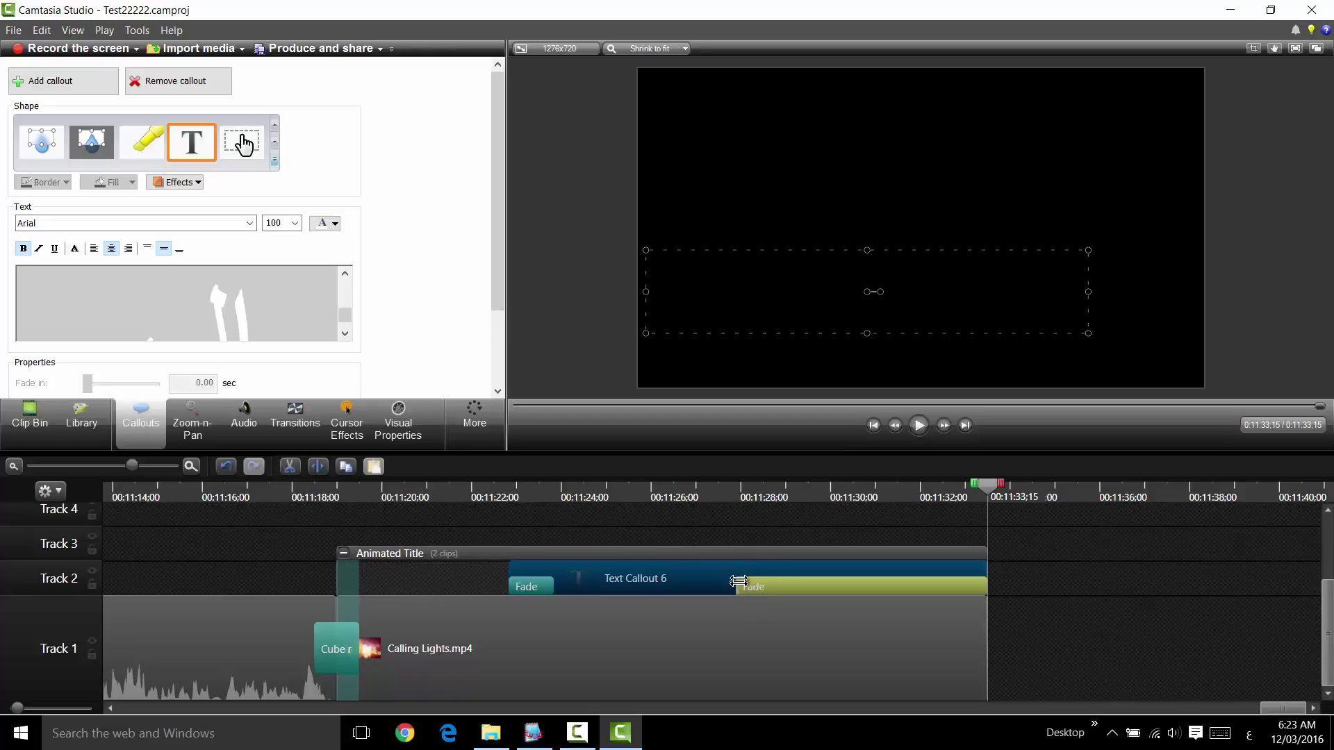
# - Play back the ending from about 0:11:18 to review the closing callout's fade-out
pyautogui.click(302, 497)
pyautogui.click(918, 425)
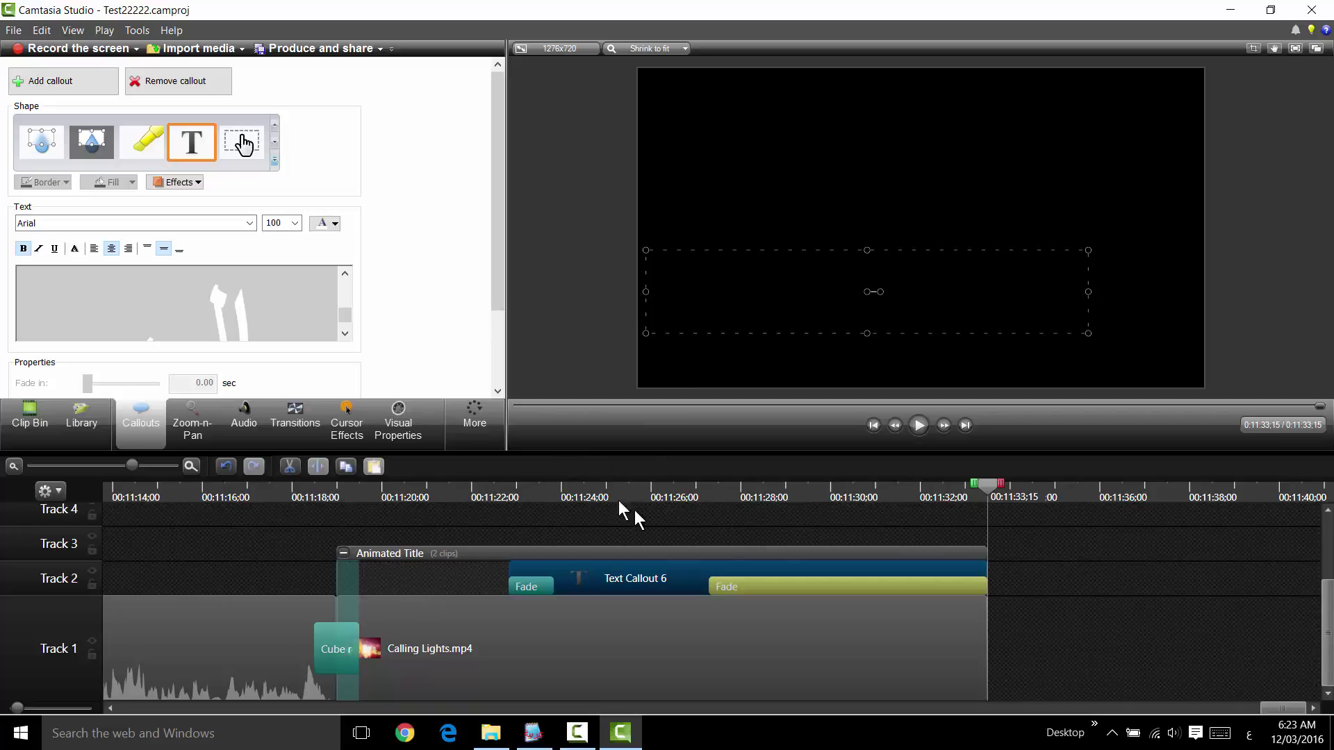
# - Review the available output presets in the Production Wizard, and close it without producing the video
pyautogui.click(302, 47)
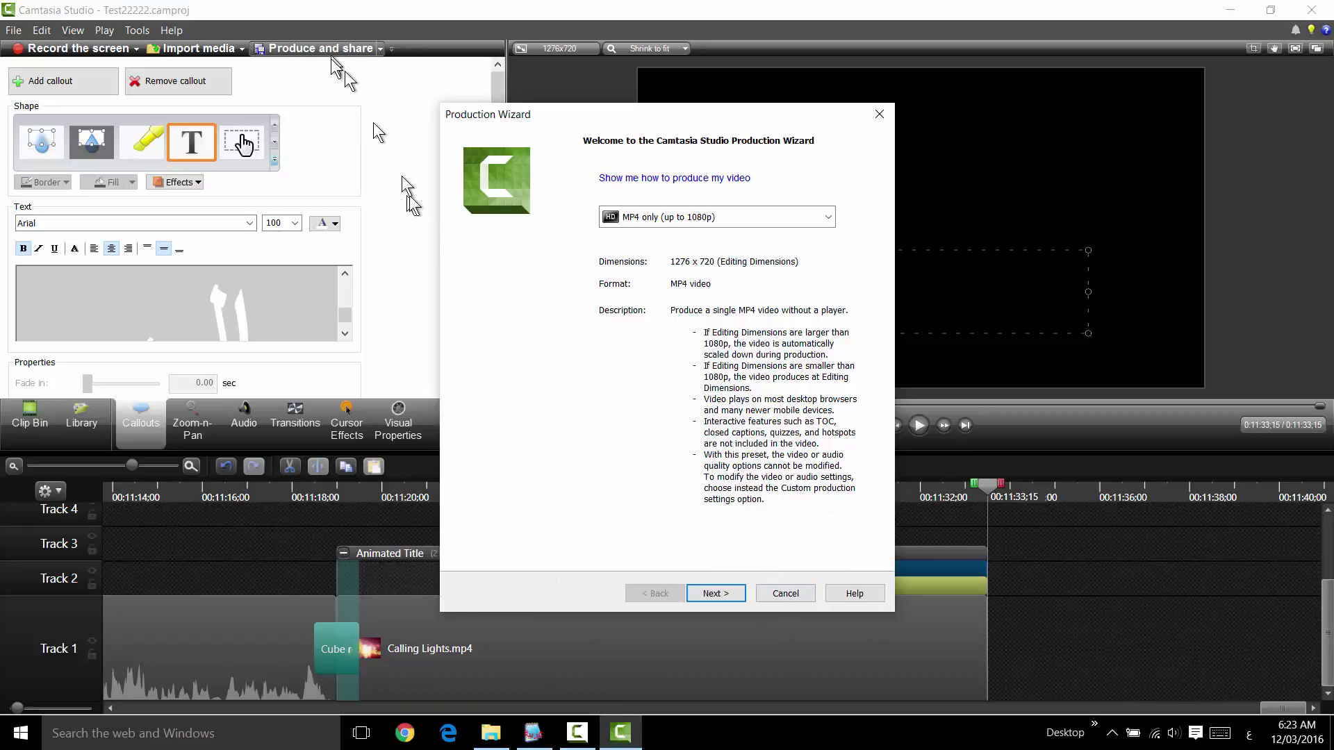
pyautogui.click(837, 219)
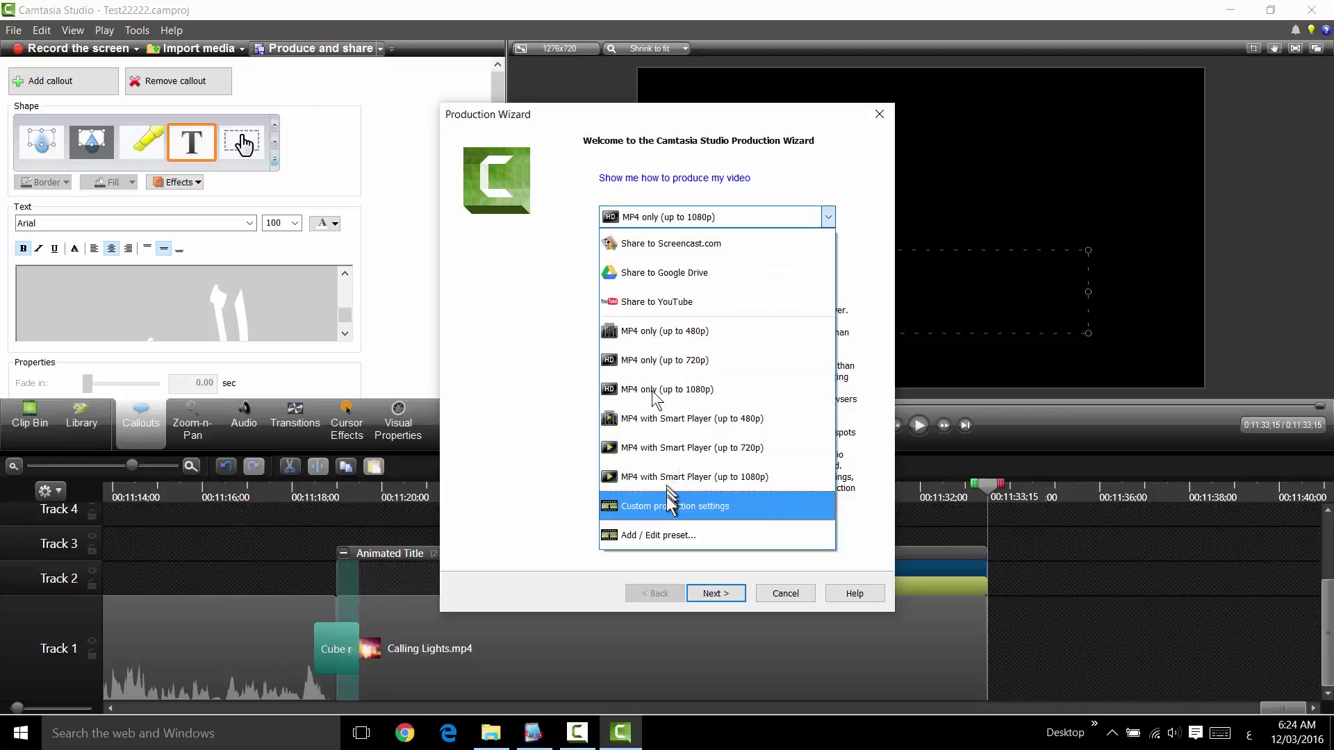
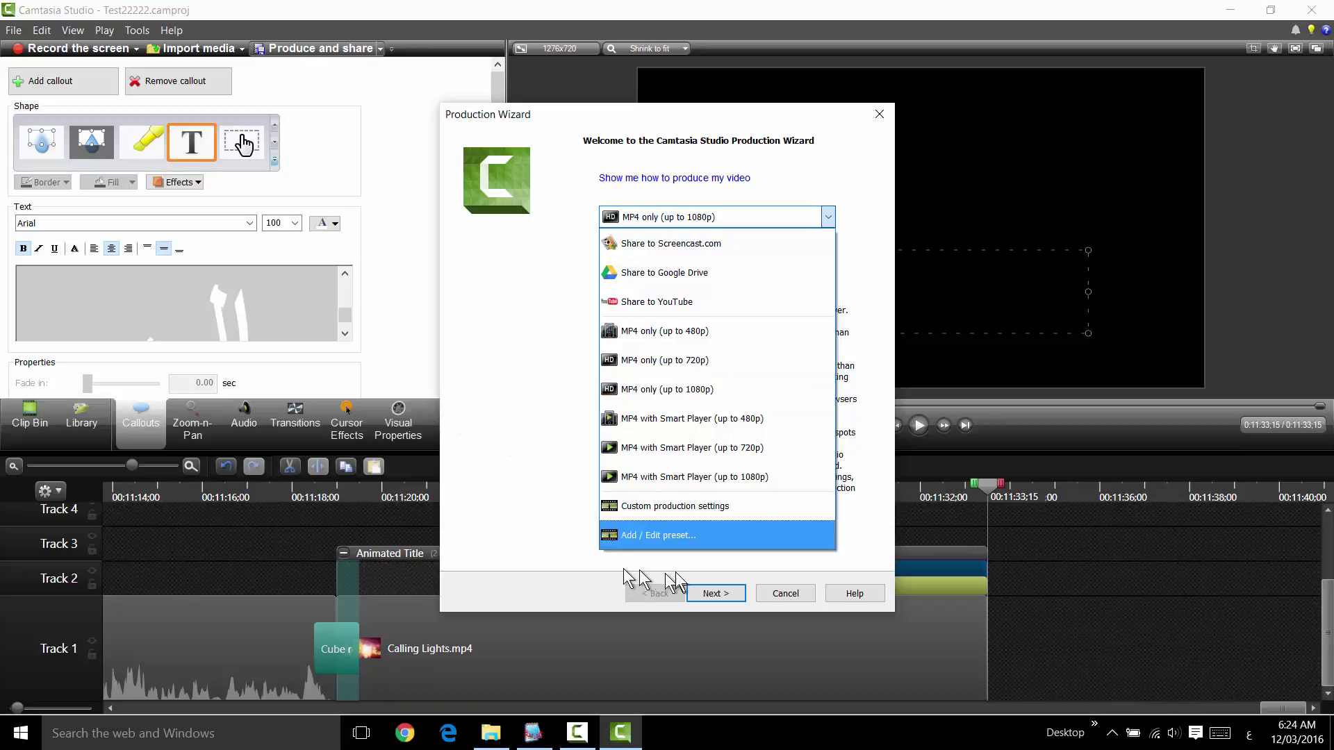
pyautogui.click(778, 596)
pyautogui.click(778, 597)
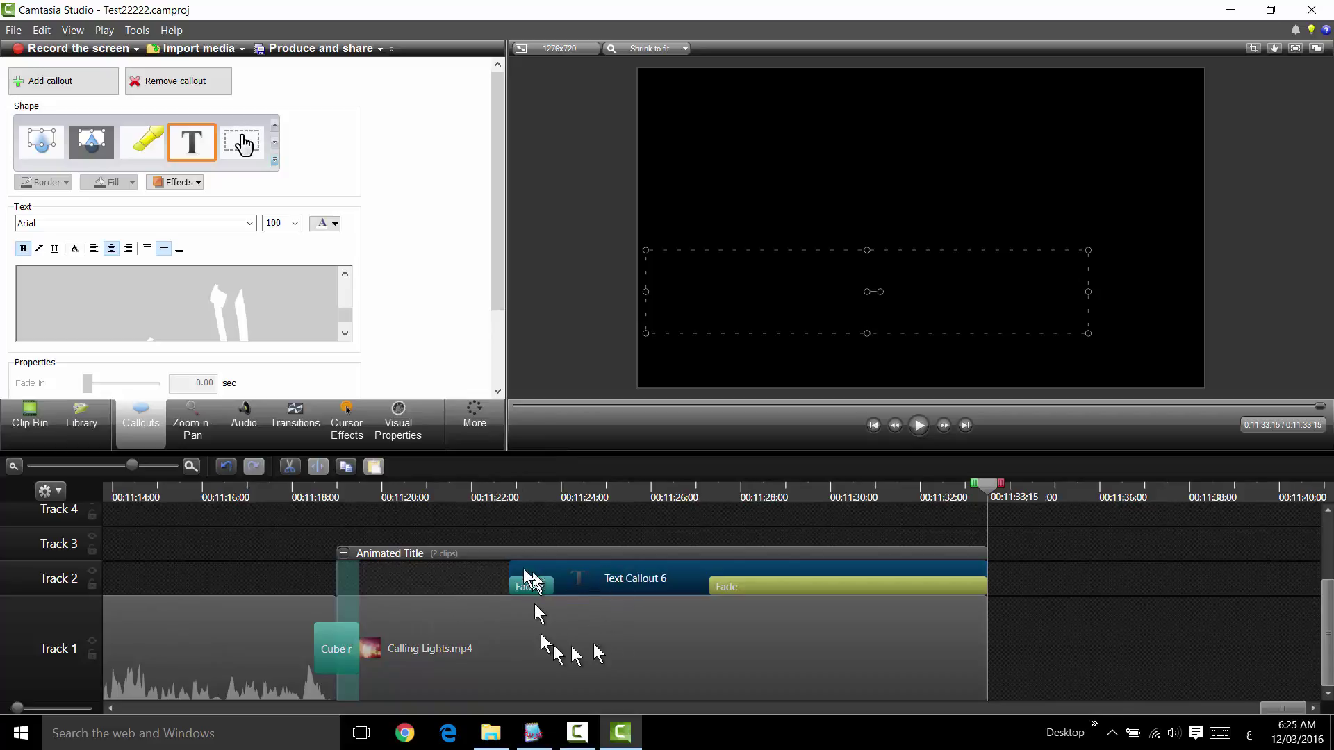
# - Collapse the Animated Title group at the end of the timeline
pyautogui.click(425, 552)
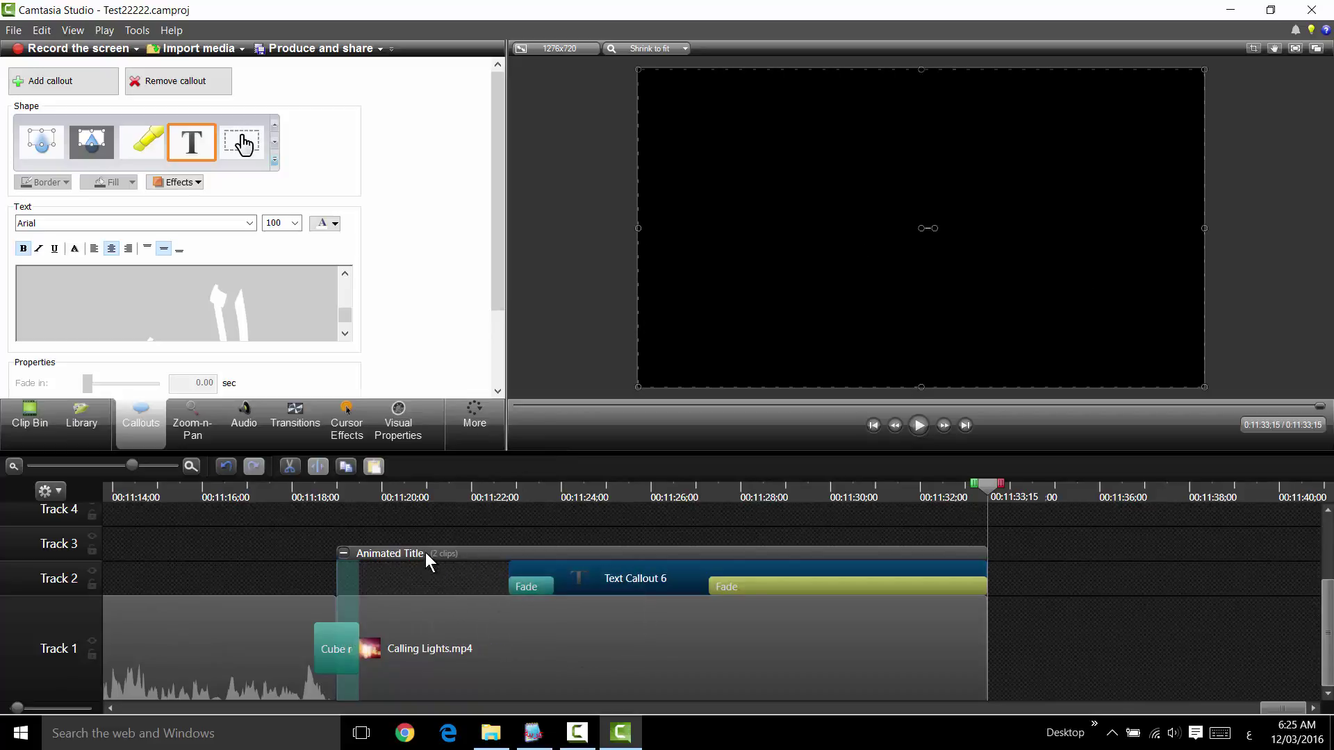
pyautogui.scroll(3, 1328, 549)
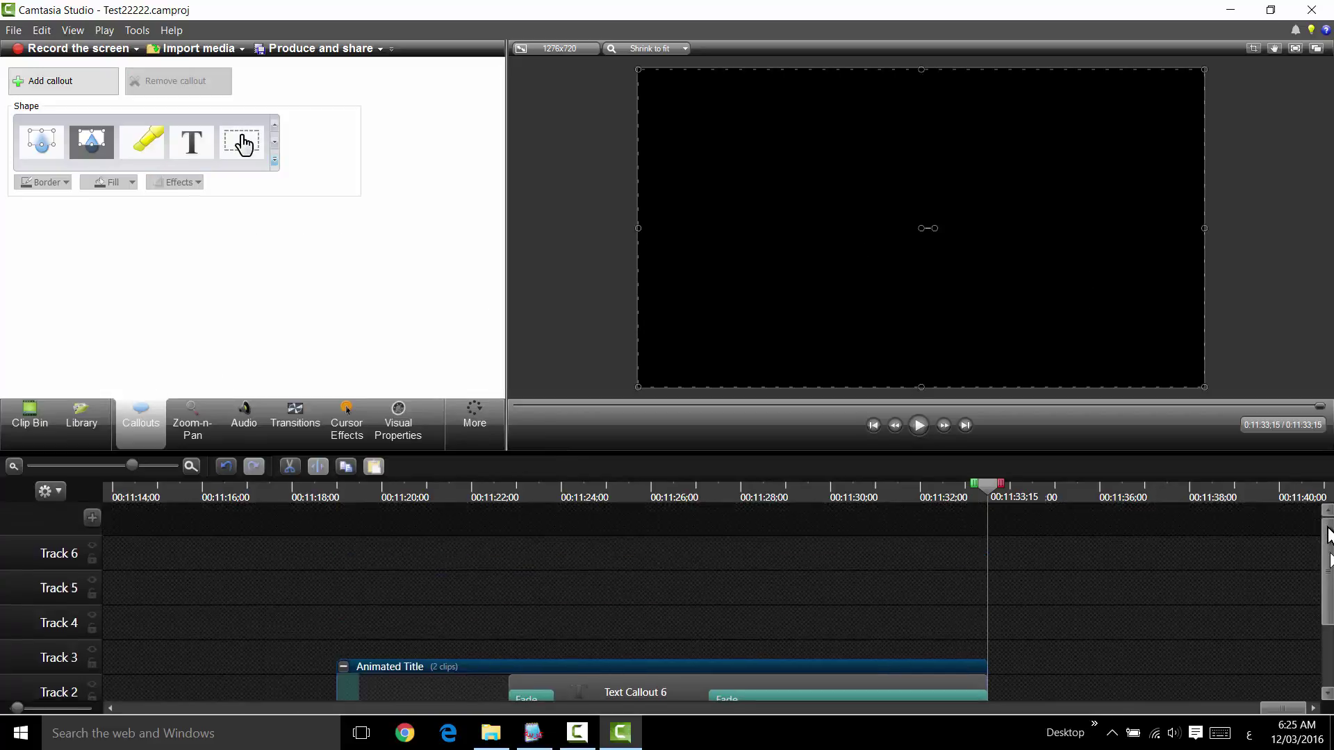
pyautogui.scroll(-3, 1329, 538)
pyautogui.click(343, 574)
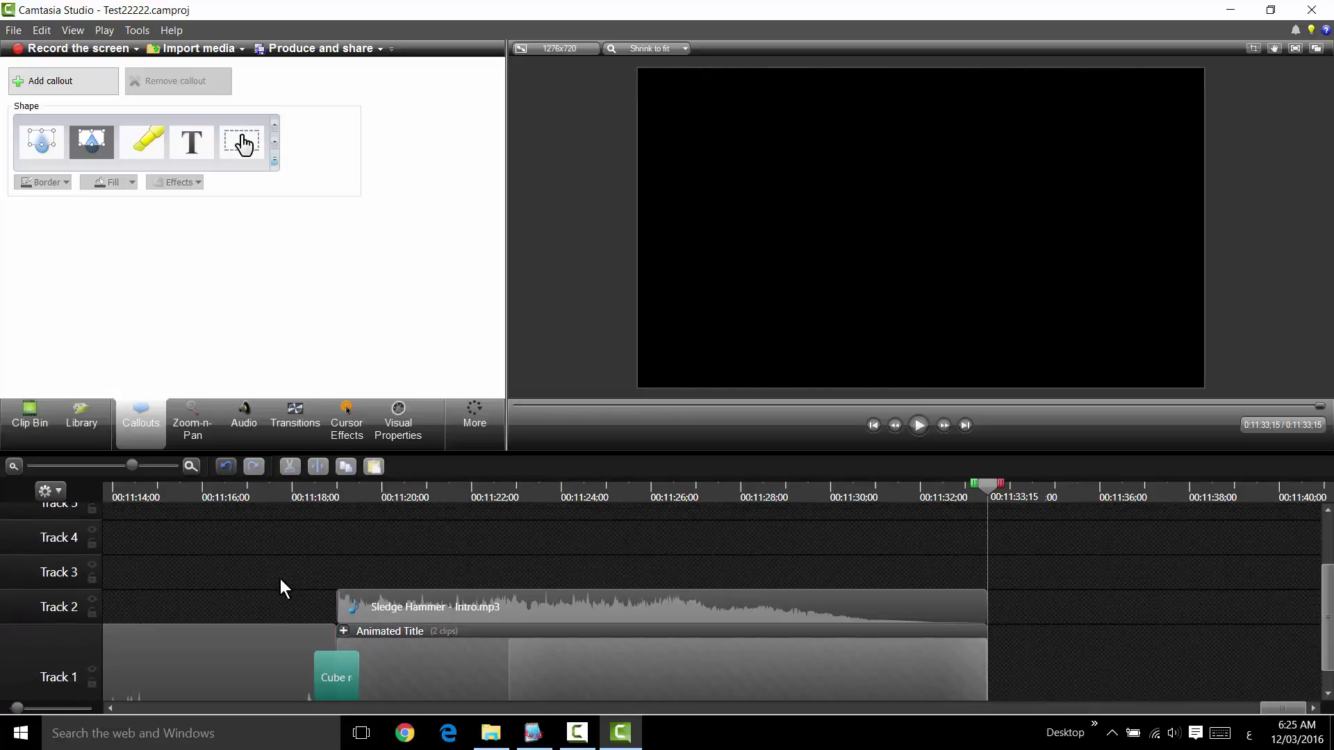
# - Raise the volume of the Sledge Hammer - Intro.mp3 clip on Track 2
pyautogui.click(507, 607)
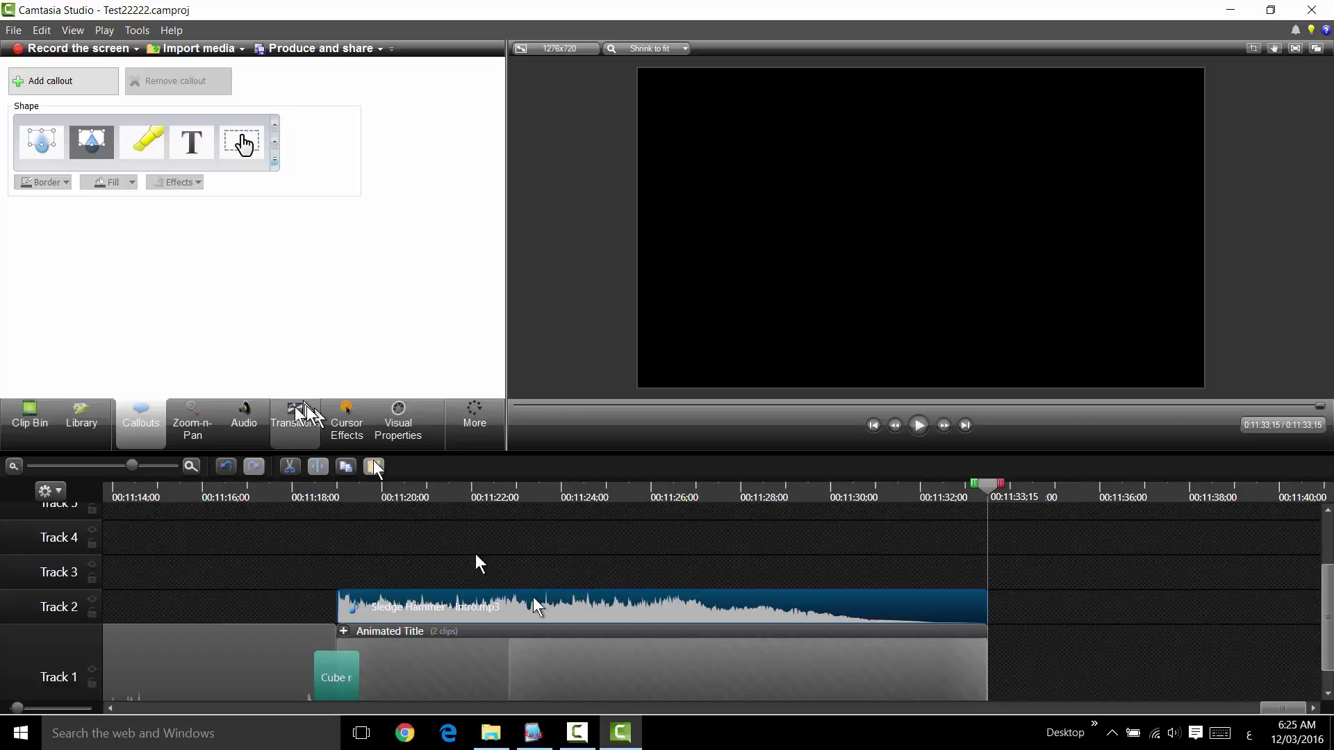
pyautogui.click(262, 424)
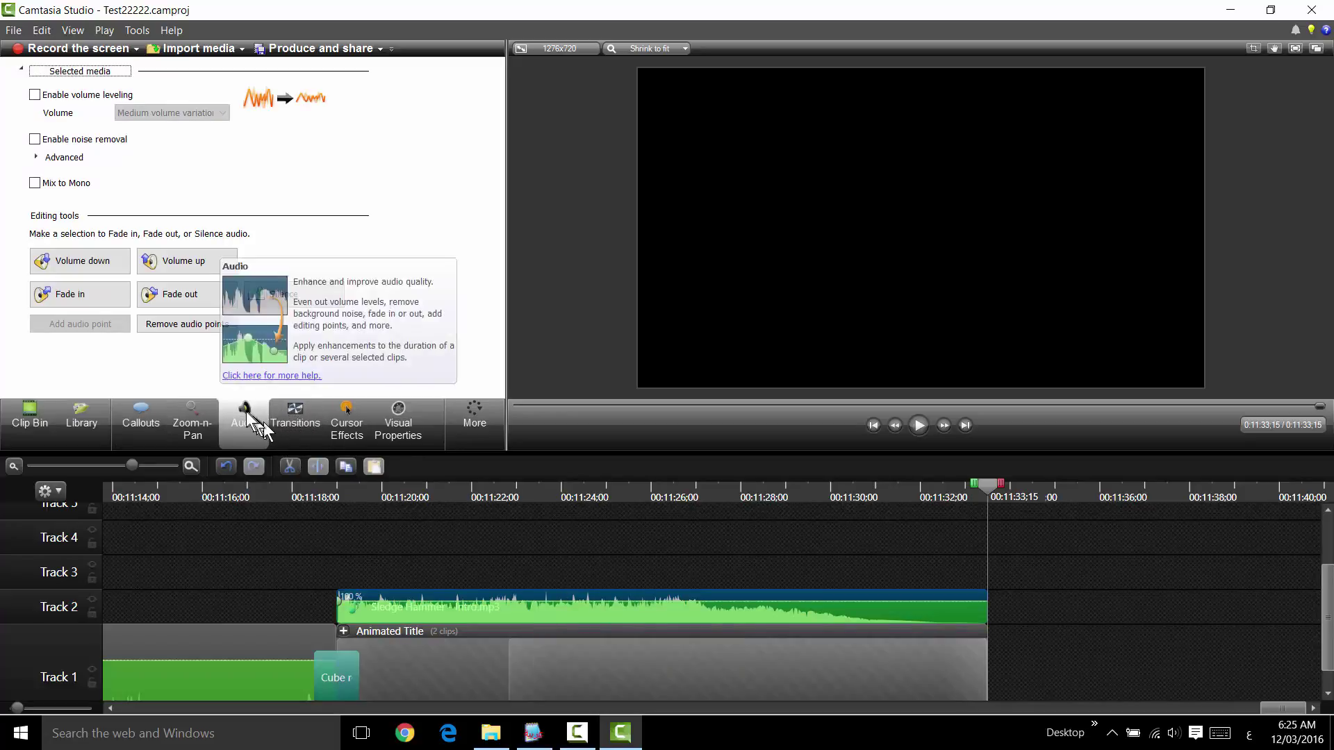
pyautogui.click(527, 608)
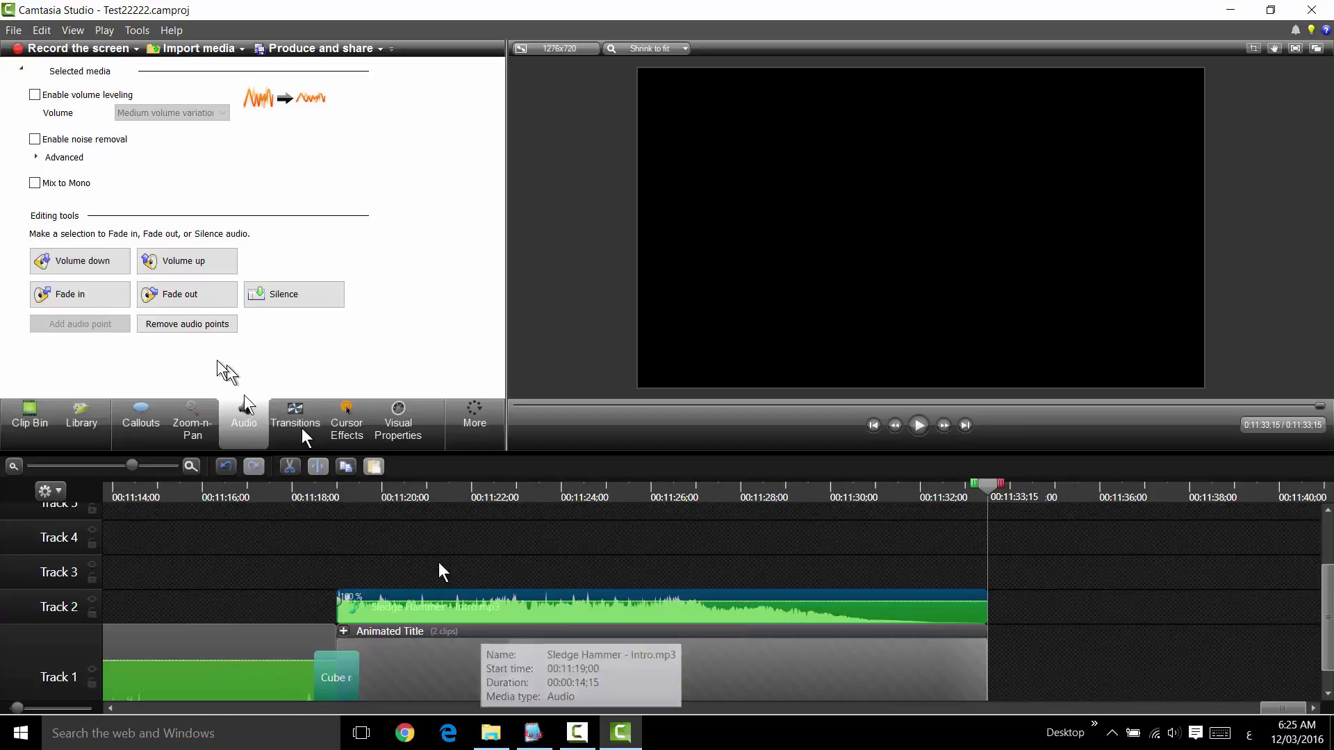
pyautogui.click(174, 265)
pyautogui.click(174, 264)
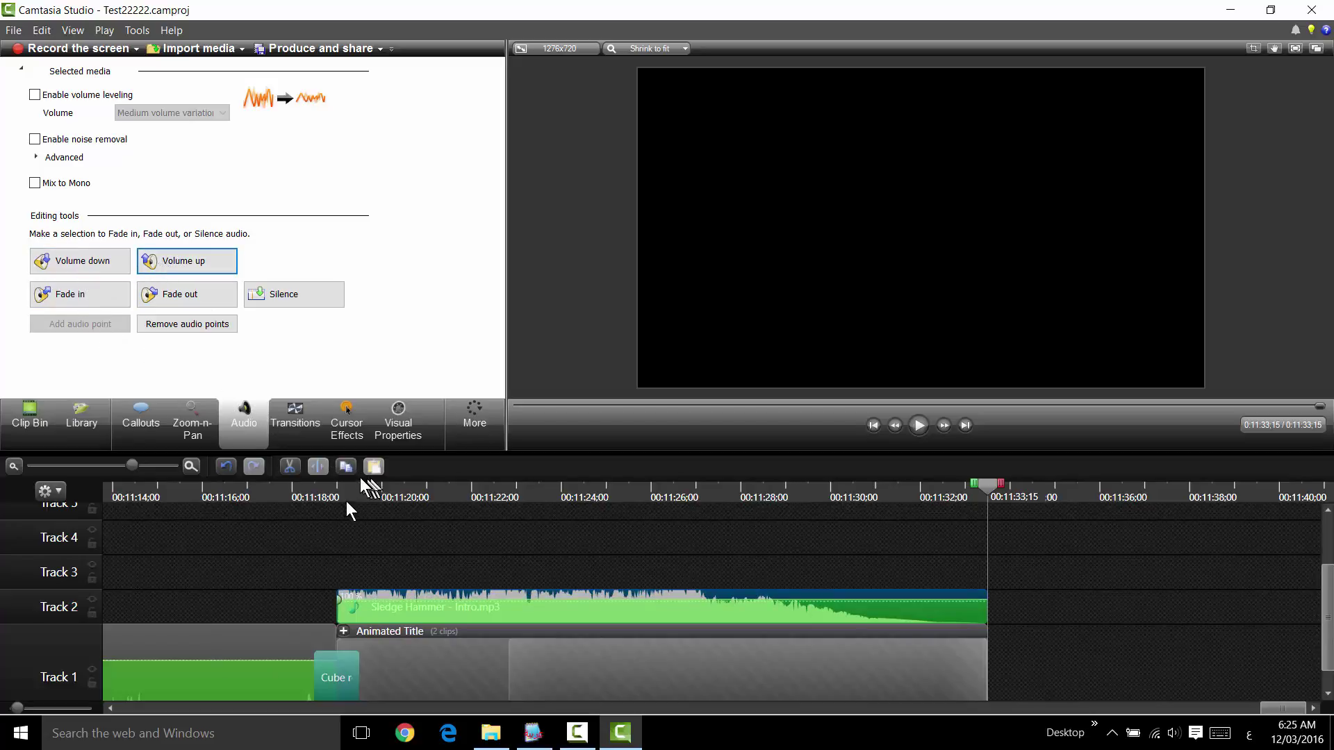
# - Play the ending from 0:11:18;21 to check the music volume, stopping at about 0:11:24
pyautogui.click(322, 492)
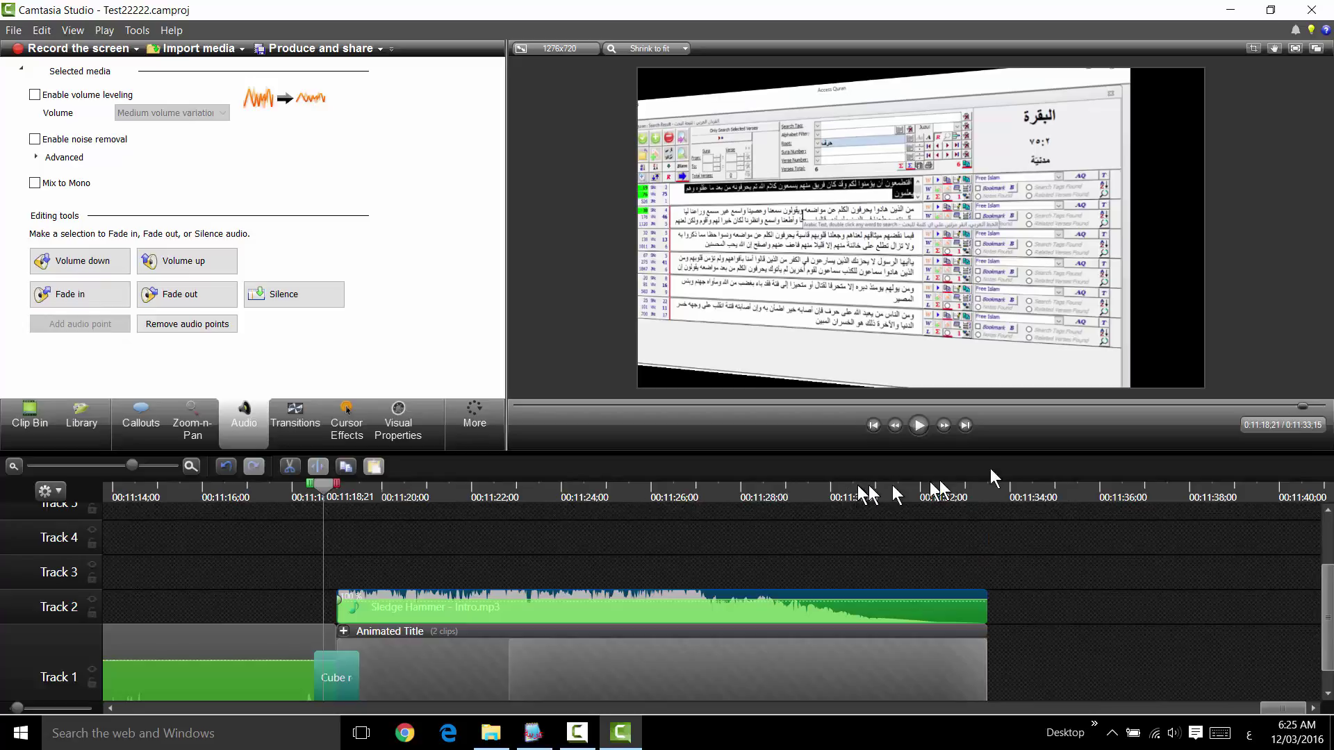
pyautogui.click(923, 427)
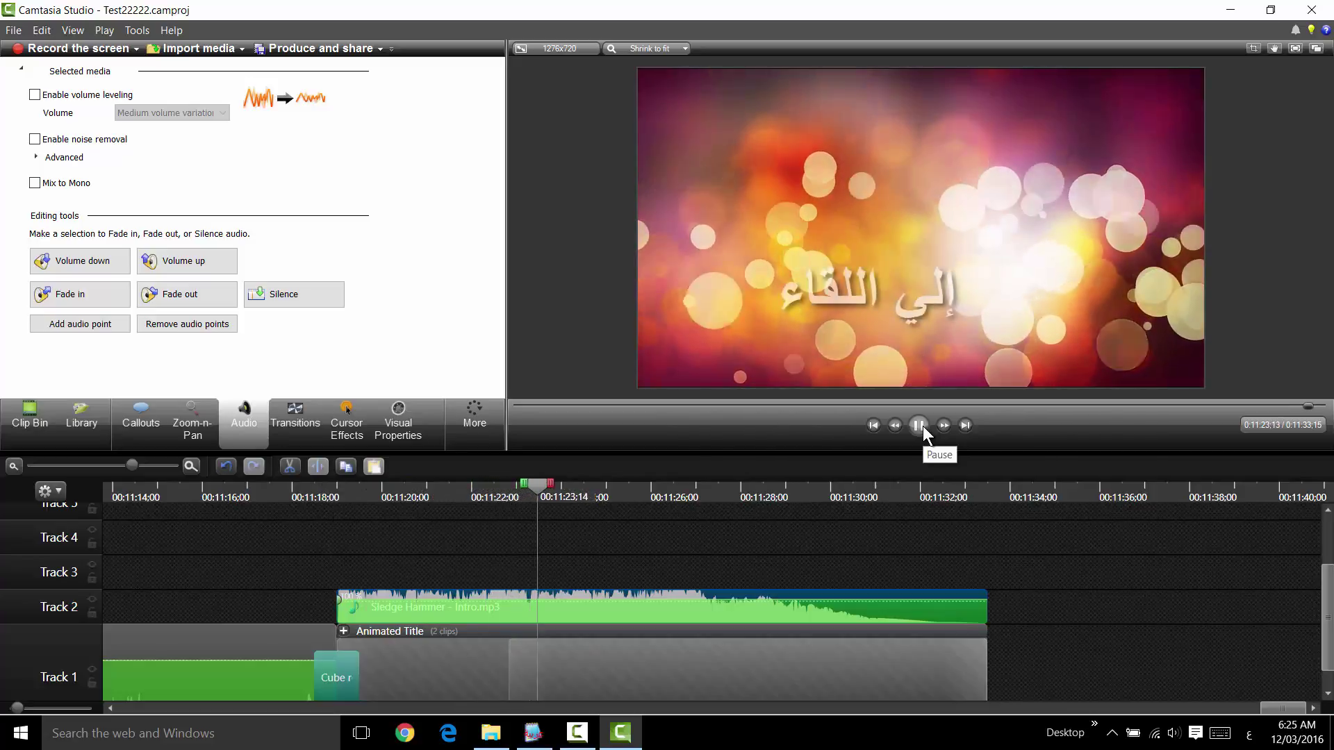
pyautogui.click(920, 426)
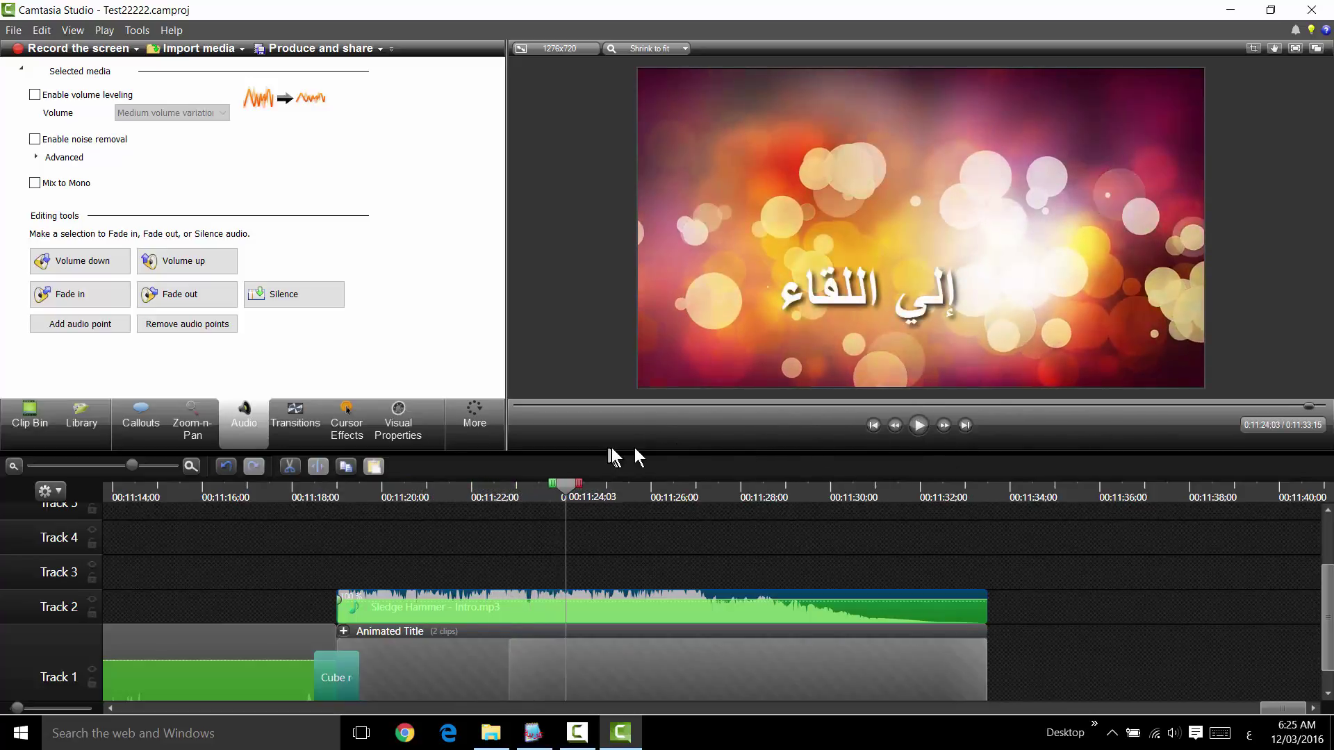